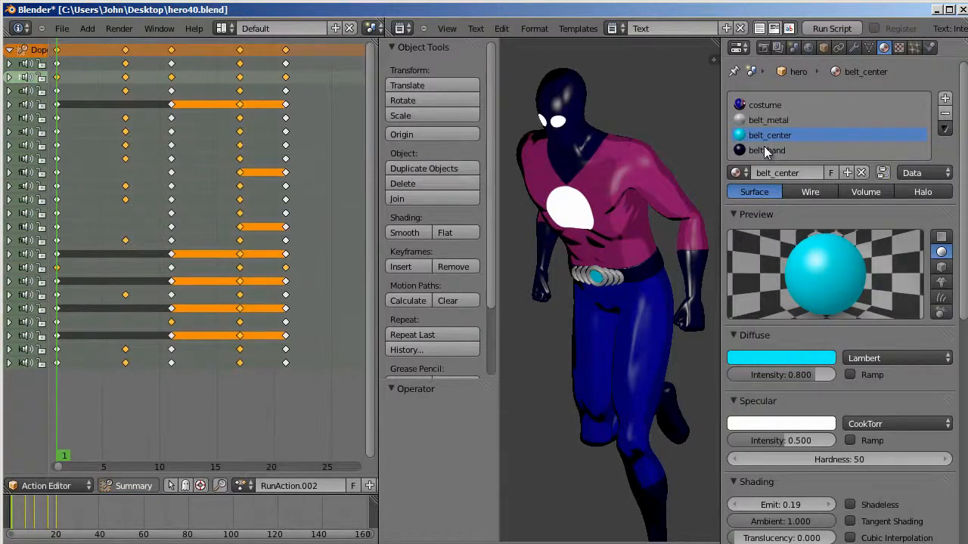
Inspect the blend texture and colour ramp of the belt_center material, and return to its material settings
click(899, 48)
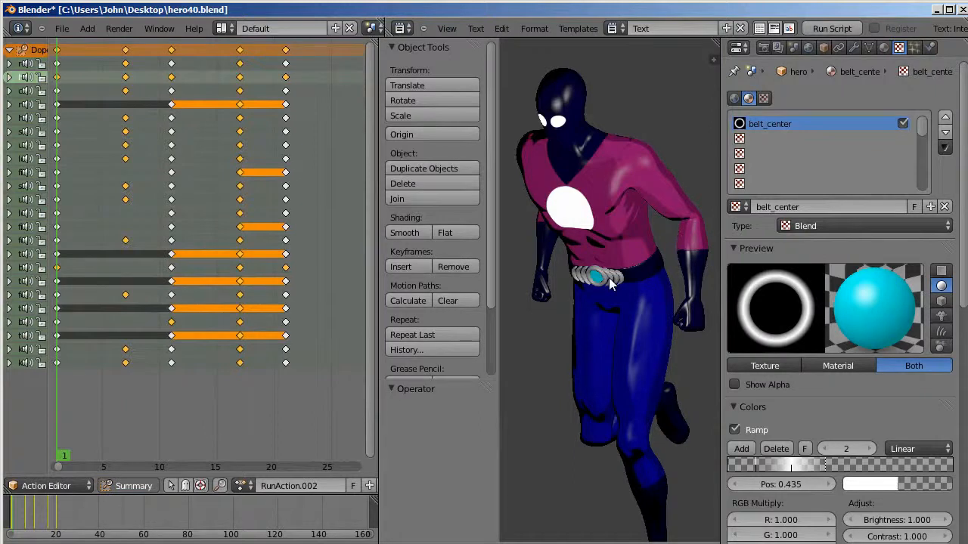
click(884, 49)
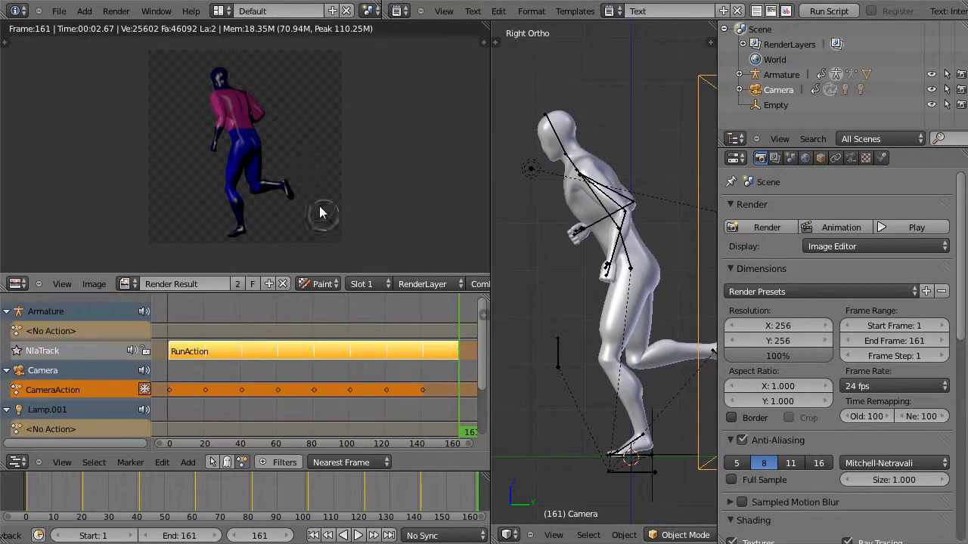
Change the area showing the render result to a 3D View and frame the whole scene
click(17, 283)
click(34, 270)
key(Home)
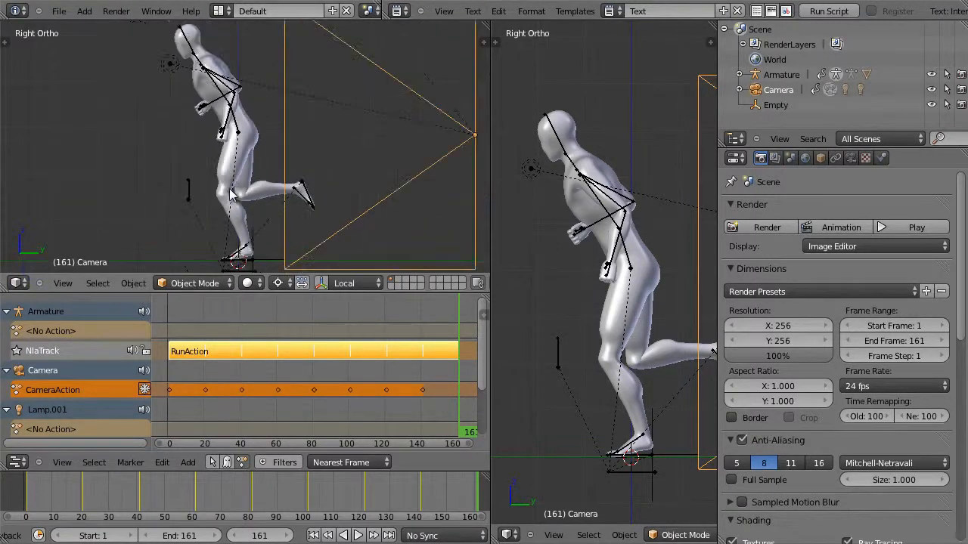
Join the new 3D View with the NLA Editor area and the Timeline area beneath it
right_click(248, 274)
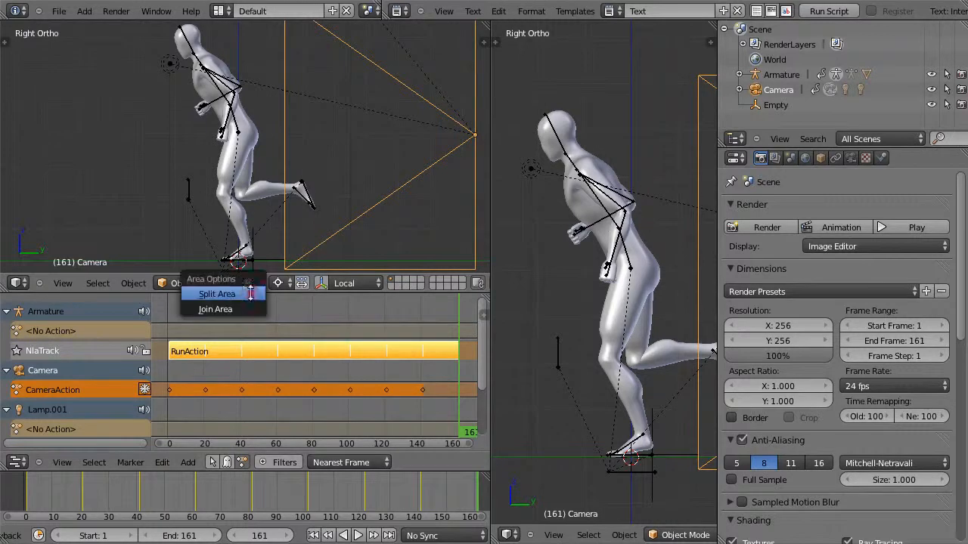
click(248, 307)
click(240, 319)
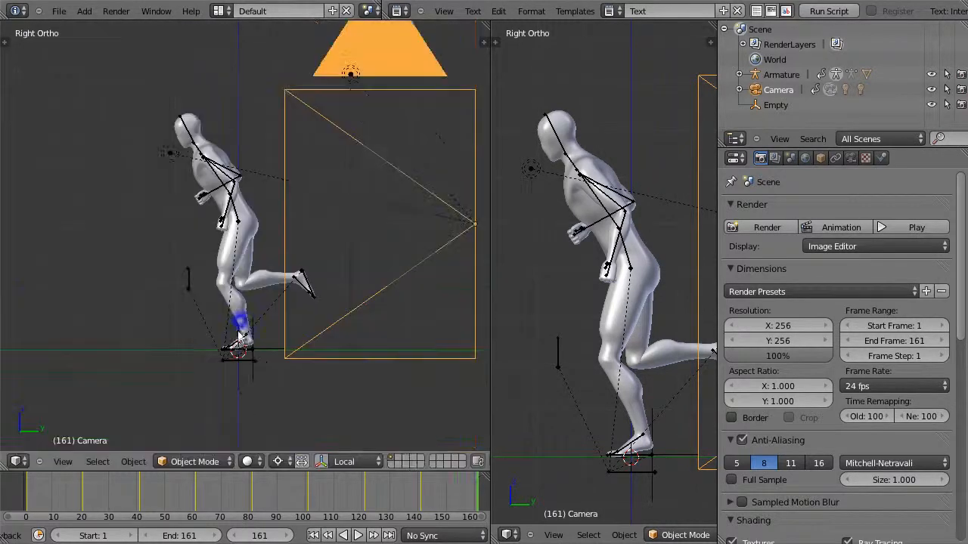
right_click(266, 453)
click(261, 472)
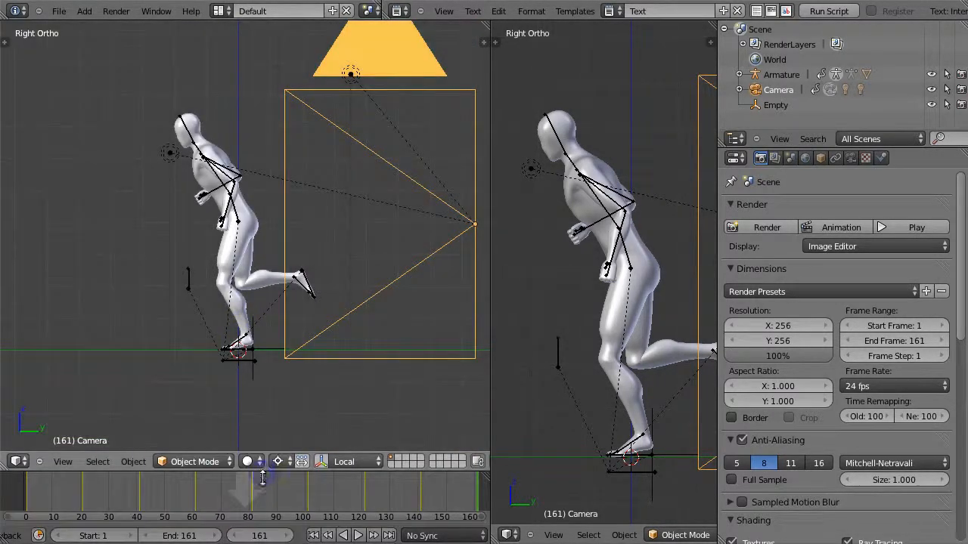
click(242, 499)
Select the armature and check its action in the Dope Sheet, returning that area to a 3D View
click(15, 534)
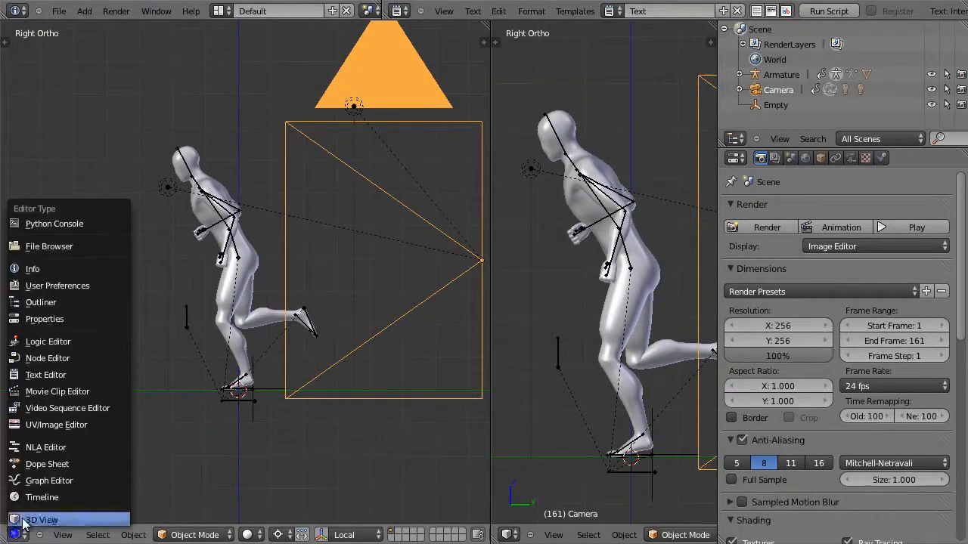
click(75, 468)
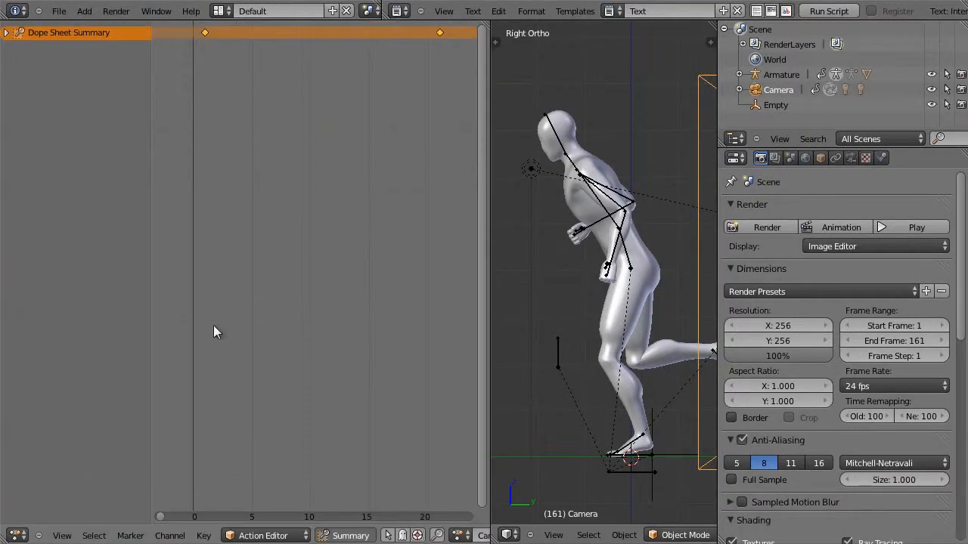
right_click(632, 266)
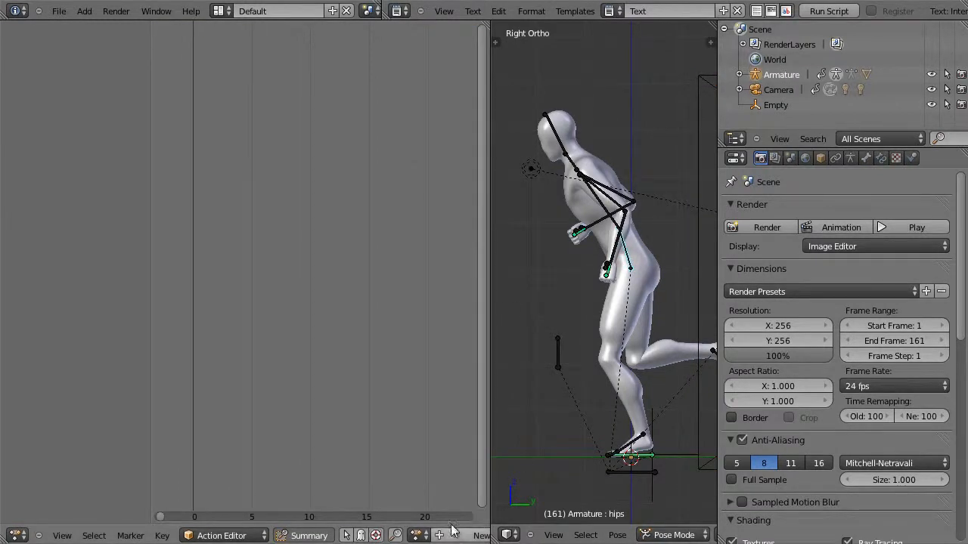
scroll(266, 533, down, 3)
scroll(268, 532, down, 5)
scroll(382, 521, up, 8)
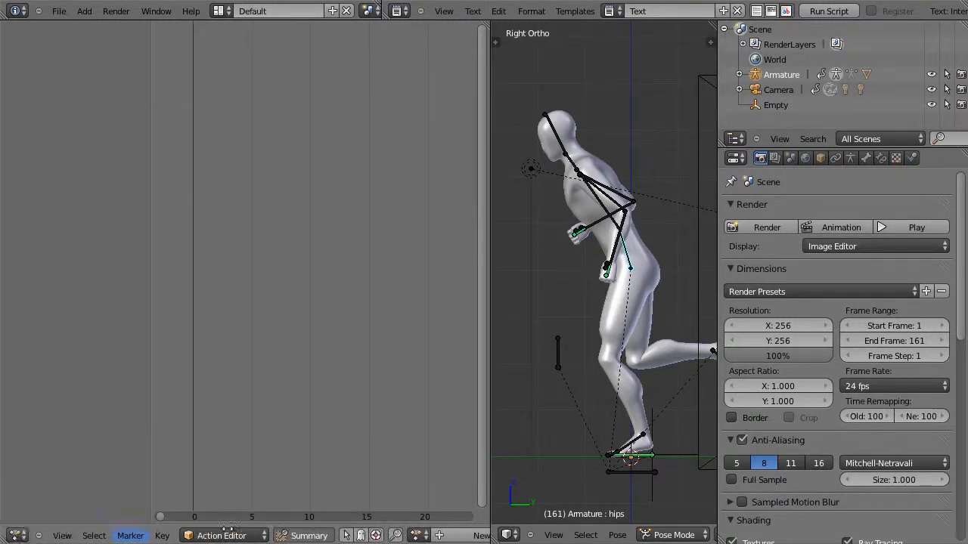
click(14, 537)
click(24, 521)
Select all of the armature's bones and clear their rotation at frame 1
key(a)
key(a)
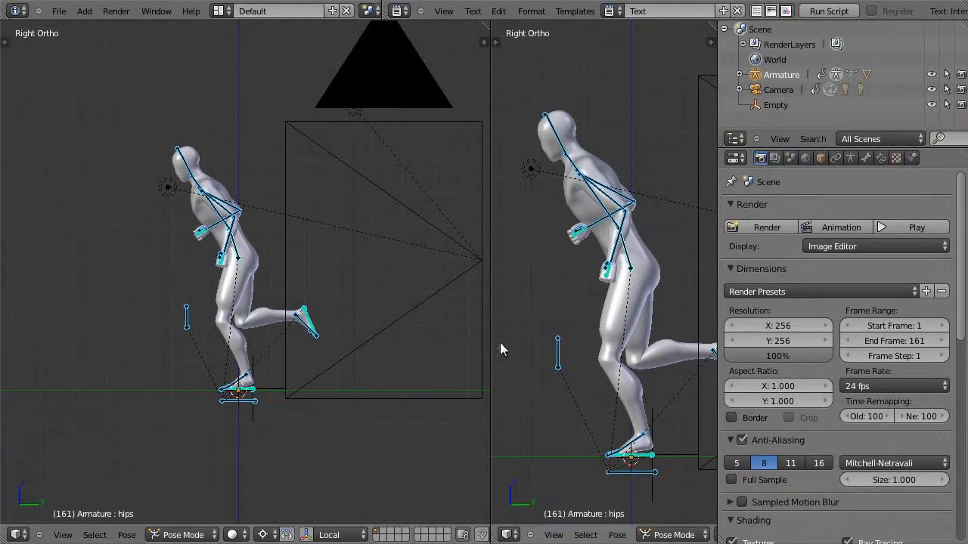
key(shift+Down)
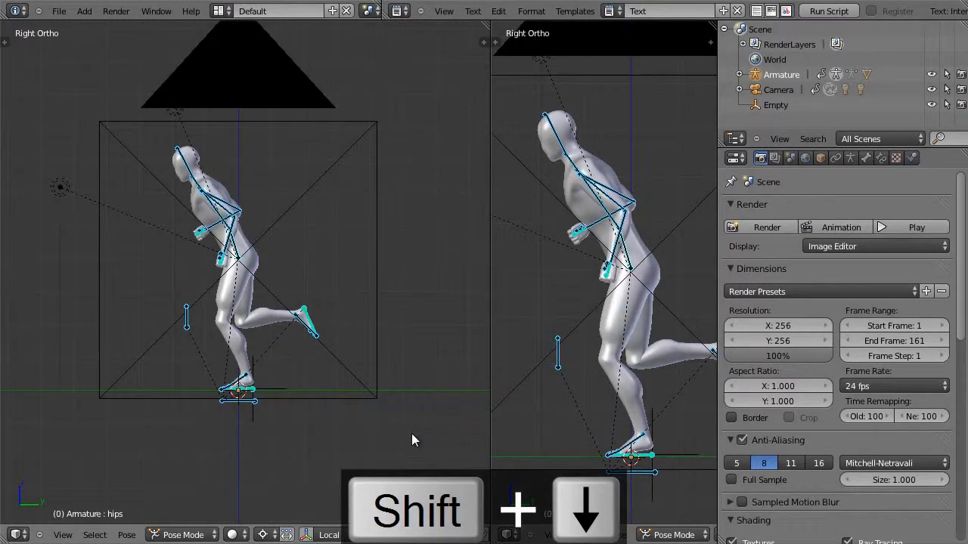
key(Right)
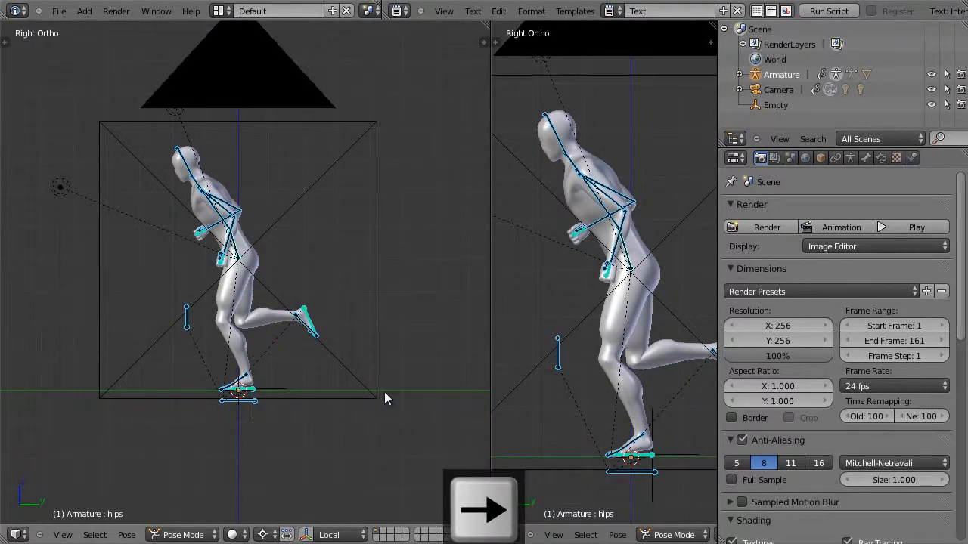
key(alt+r)
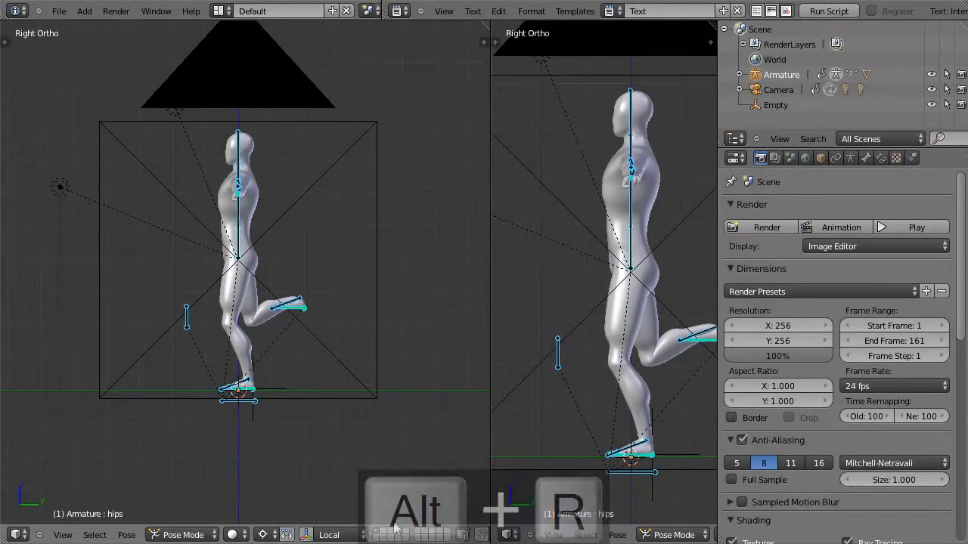
Split a narrow strip off the base of the large 3D View and make it a Timeline
drag(2, 535, 4, 463)
click(16, 534)
click(46, 499)
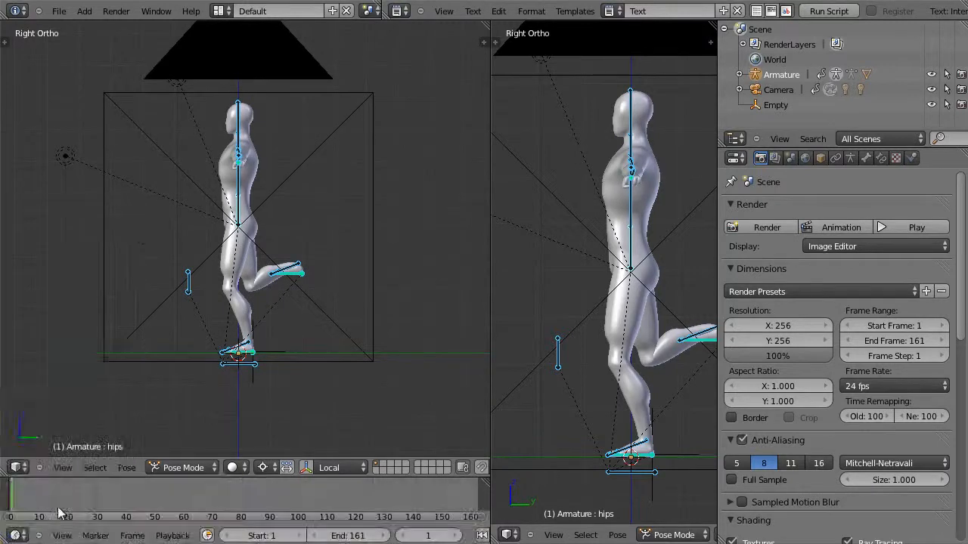
middle_drag(116, 529, 441, 523)
Clear the location of all selected bones and show the figure in front view
key(alt+g)
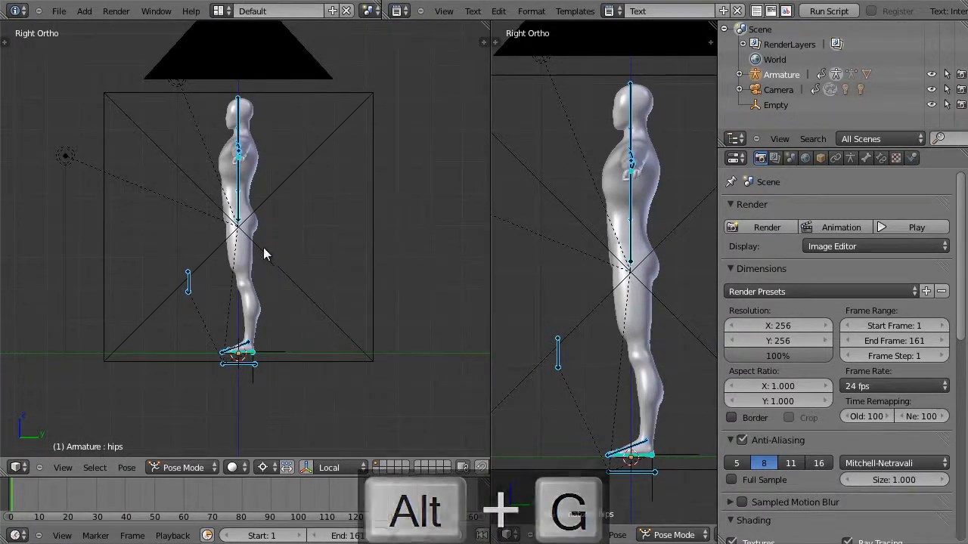
middle_drag(259, 258, 309, 273)
key(KP_1)
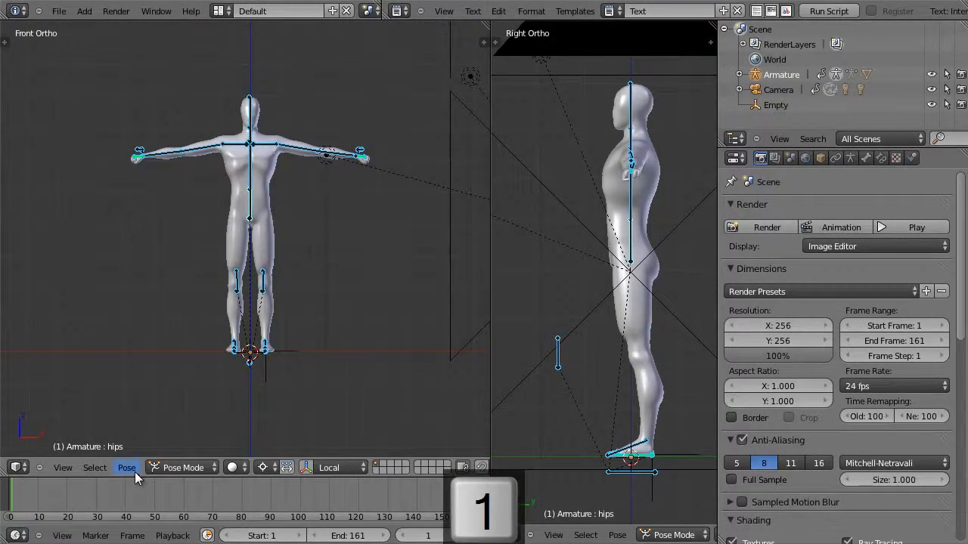
Open hero.png from the Desktop in a UV/Image Editor and examine the belt on the drawn hero
click(20, 471)
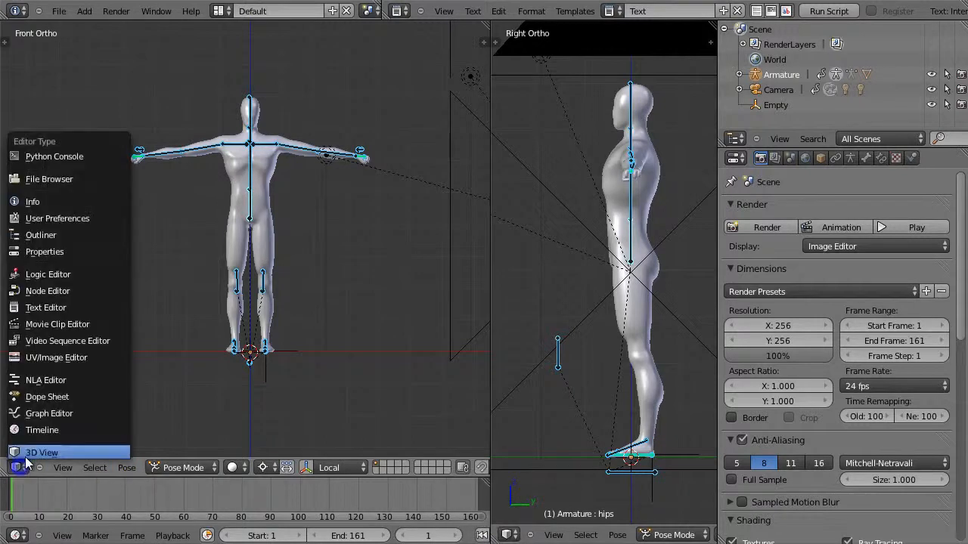
click(65, 357)
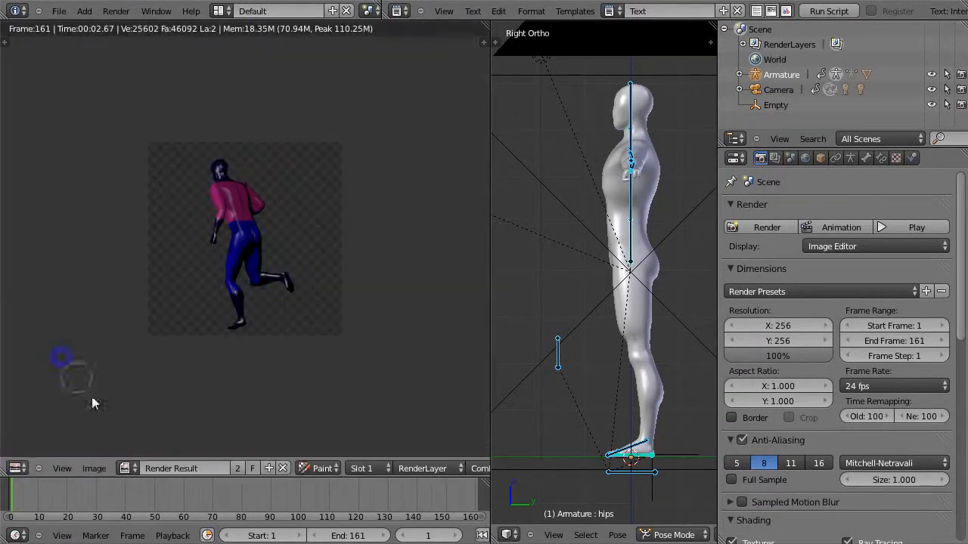
click(125, 468)
click(98, 468)
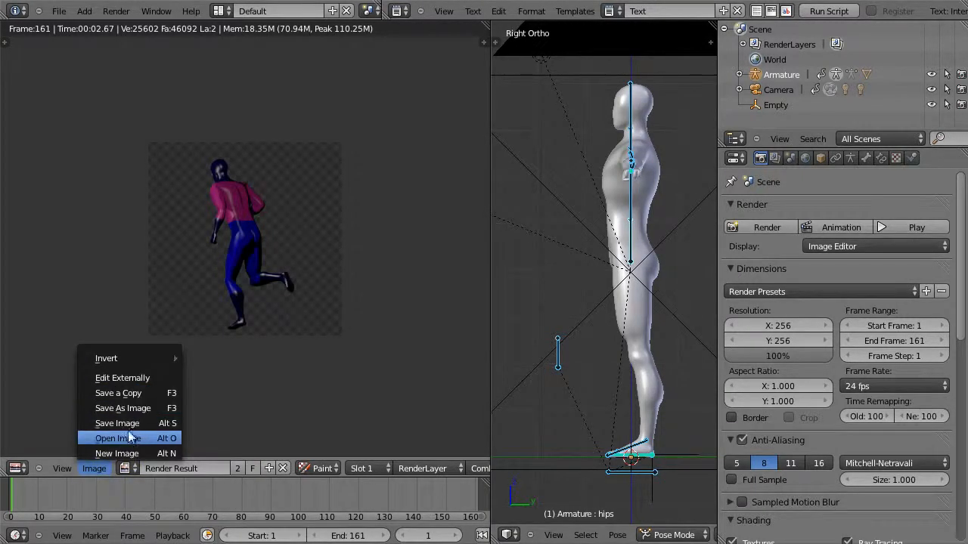
click(121, 439)
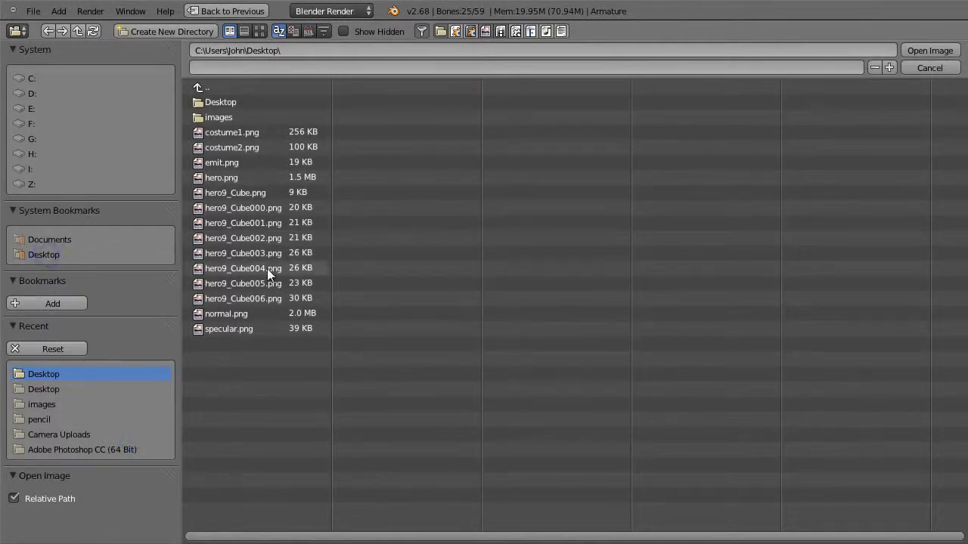
click(222, 177)
click(928, 50)
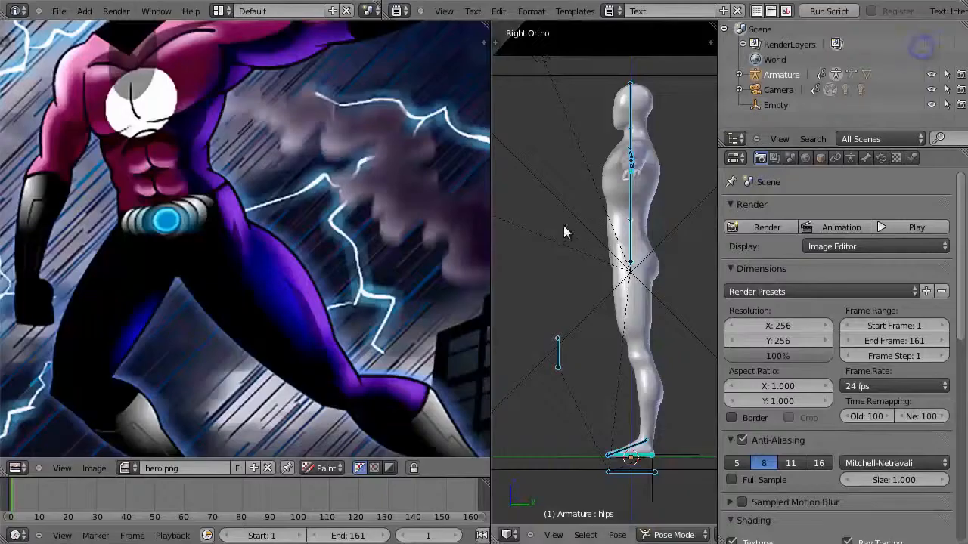
key(Home)
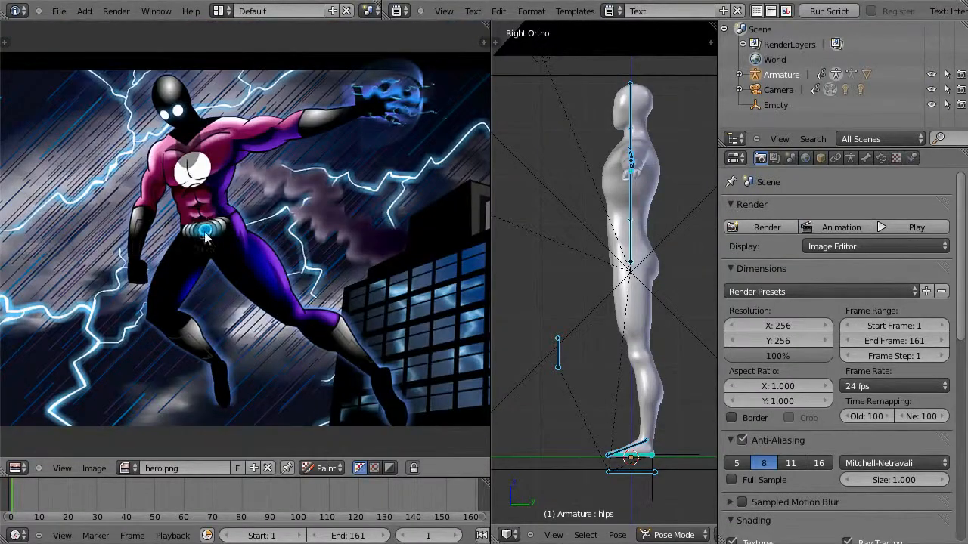
scroll(205, 237, up, 4)
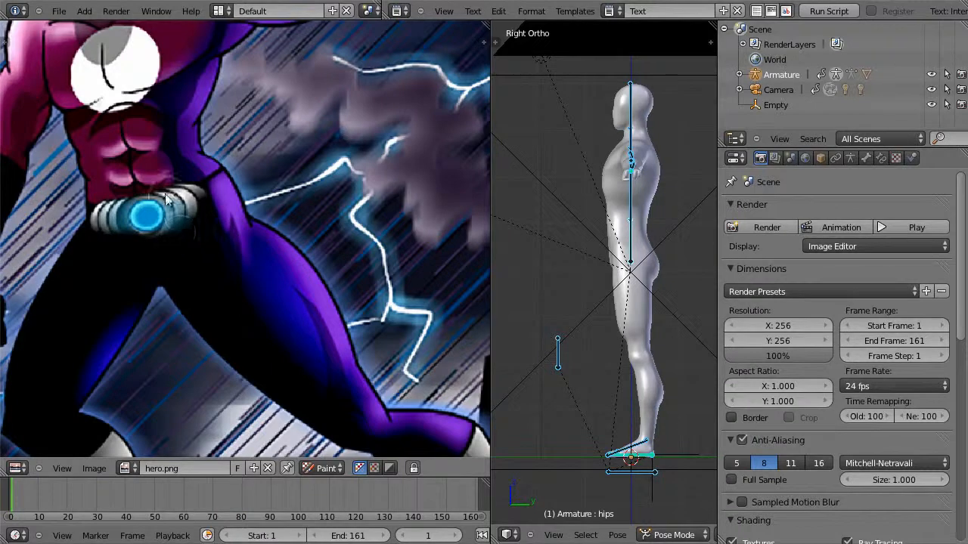
scroll(218, 208, down, 2)
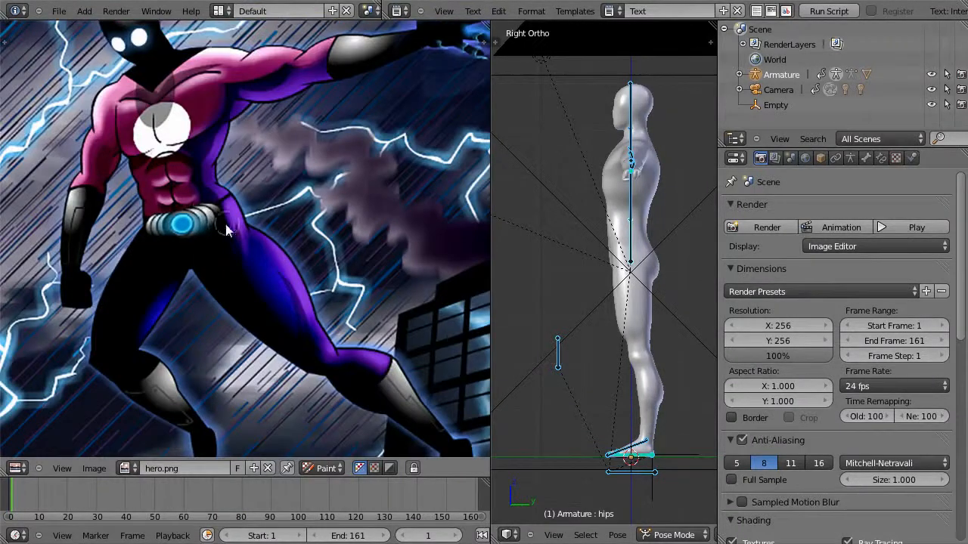
scroll(256, 228, down, 1)
scroll(268, 200, down, 2)
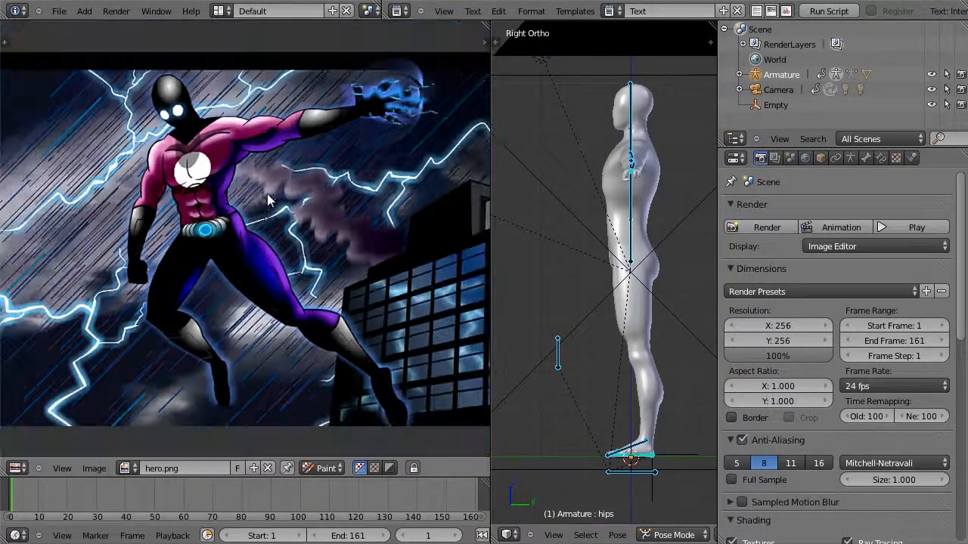
Return the reference image area to a 3D View and enter Edit Mode on the hero mesh
click(15, 468)
click(38, 462)
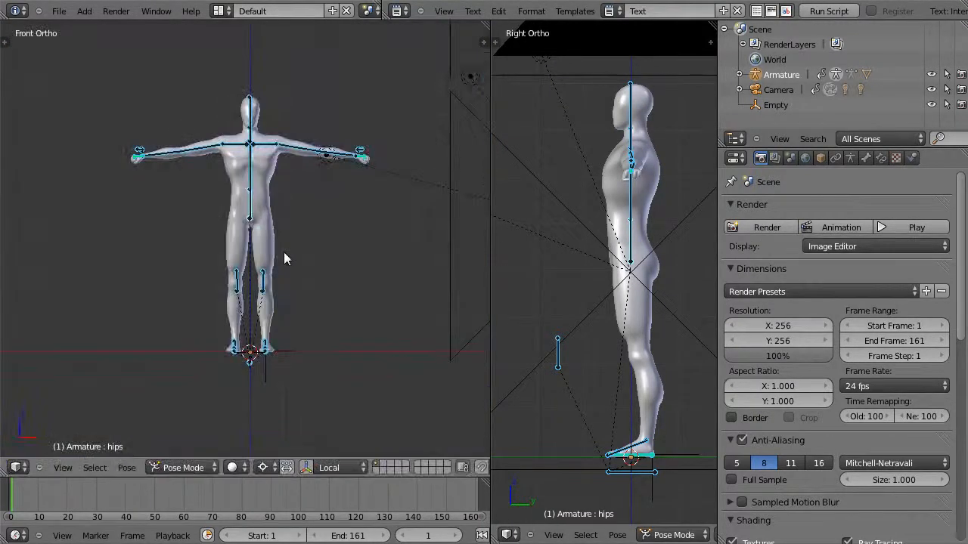
scroll(284, 259, up, 3)
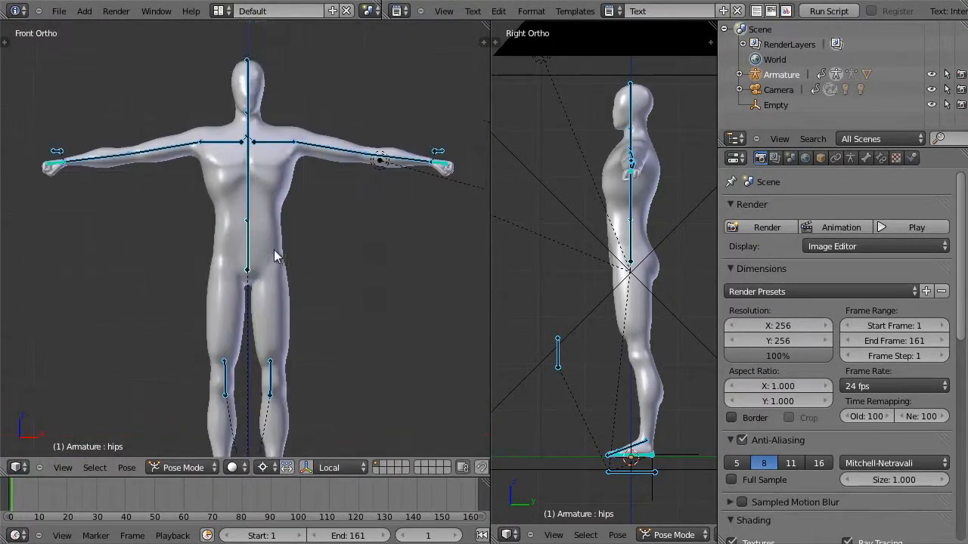
scroll(276, 257, up, 3)
right_click(293, 221)
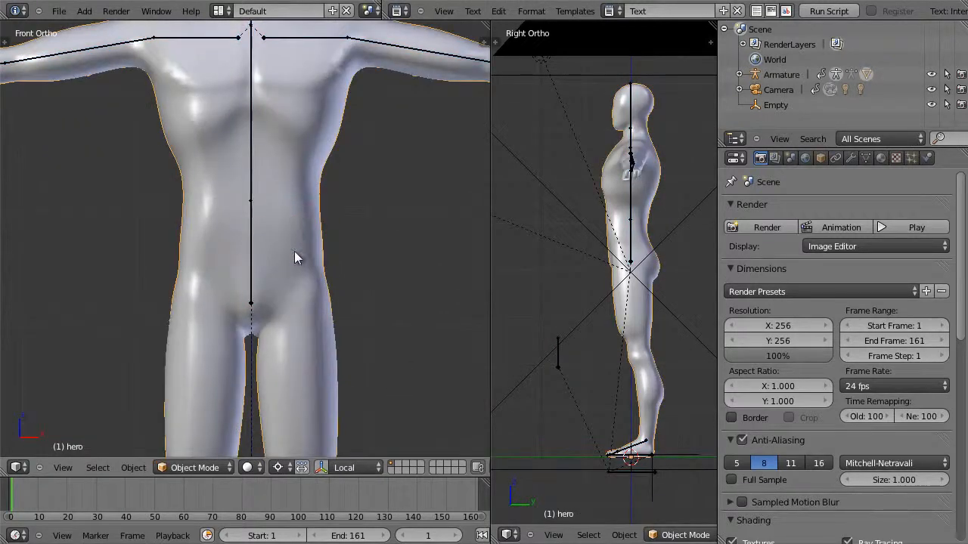
key(Tab)
scroll(328, 244, up, 2)
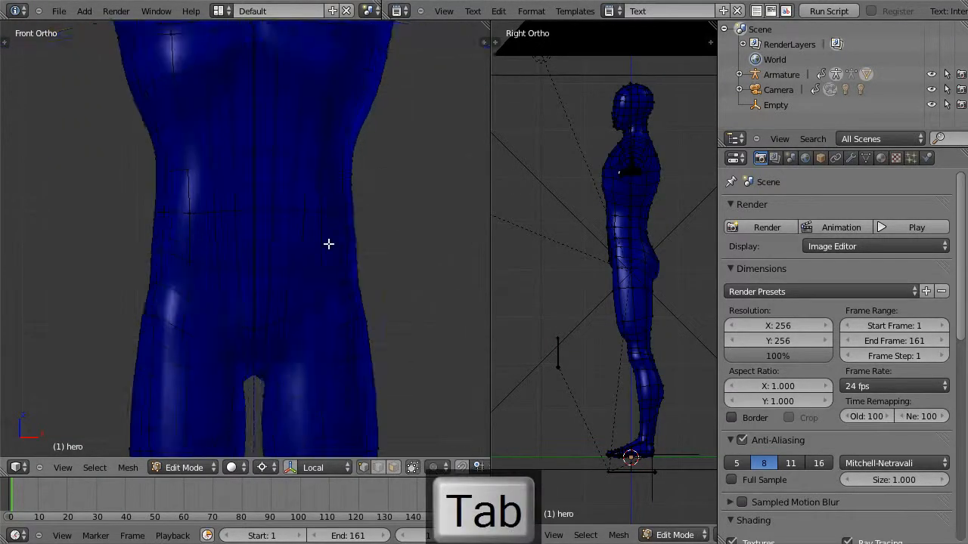
Turn off the Subsurf modifier's cage and Edit Mode display, and show the hero mesh in wireframe
click(849, 158)
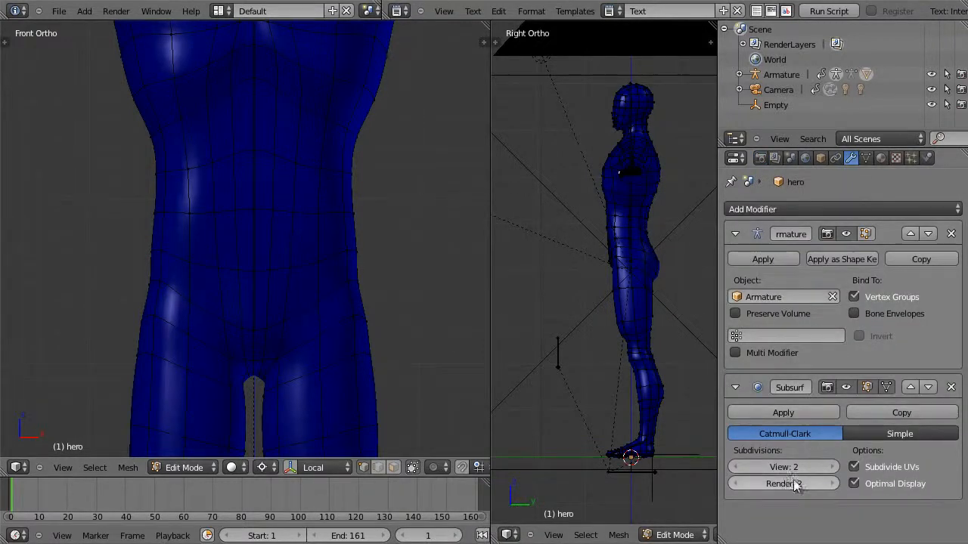
click(886, 388)
click(866, 387)
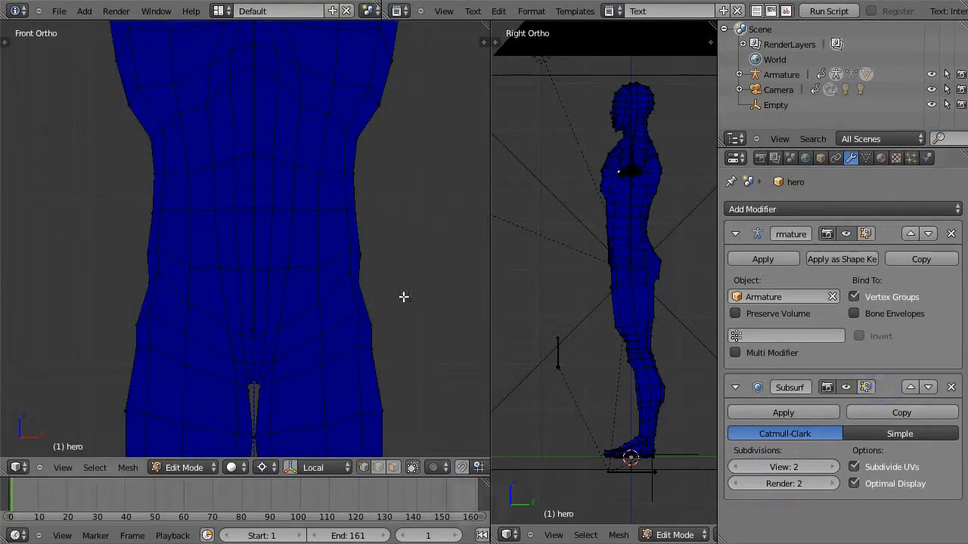
key(z)
key(b)
drag(134, 206, 374, 273)
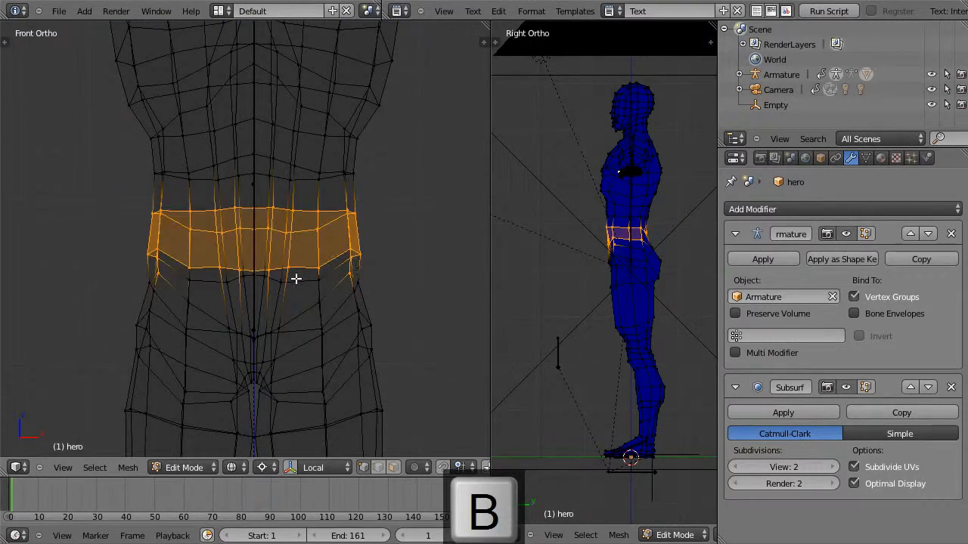
key(a)
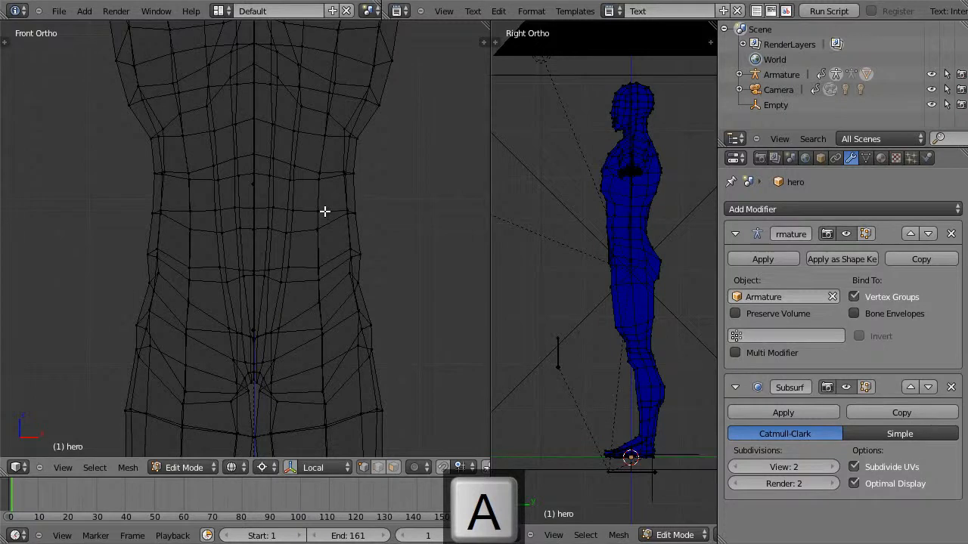
Duplicate the band of faces around the hero's waist in place and separate the copy into its own object
alt+right_click(325, 211)
alt+shift+right_click(305, 268)
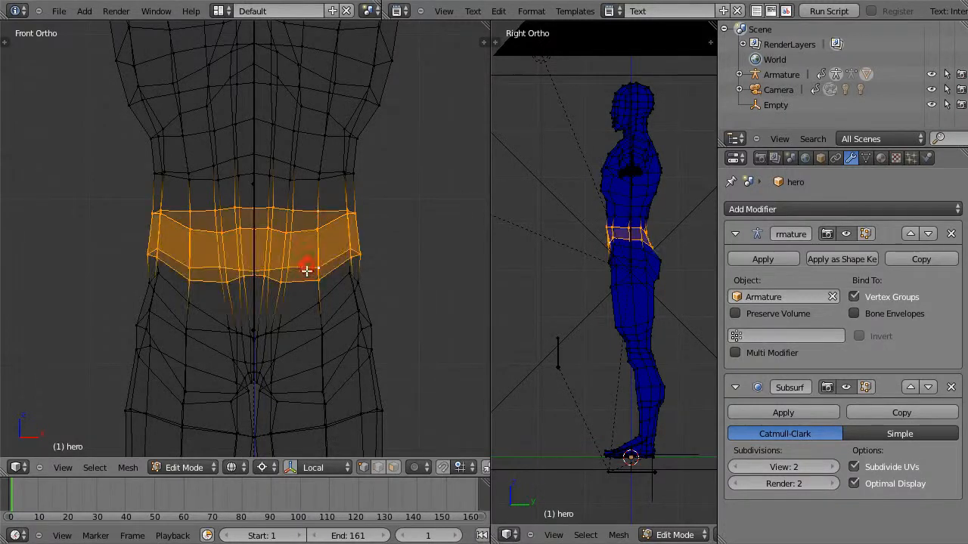
key(shift+d)
key(Escape)
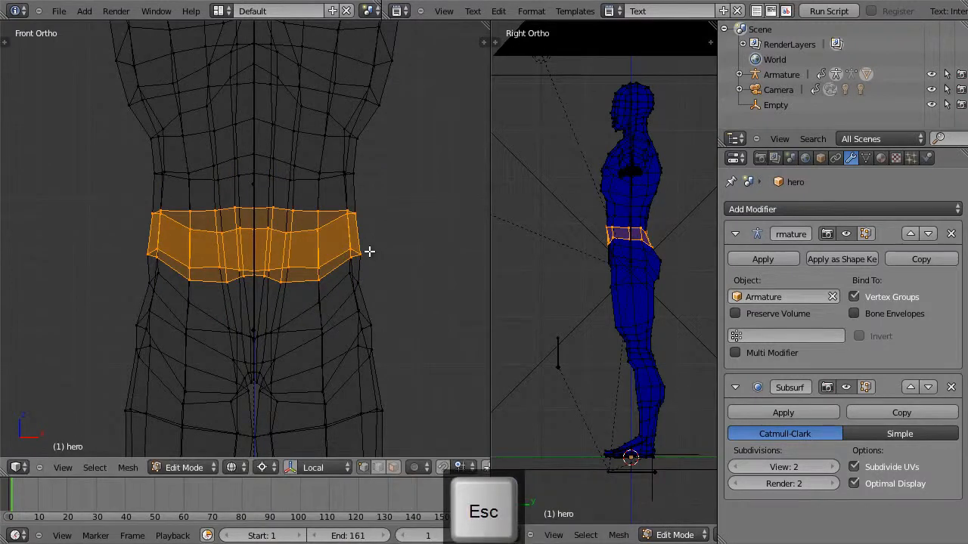
key(p)
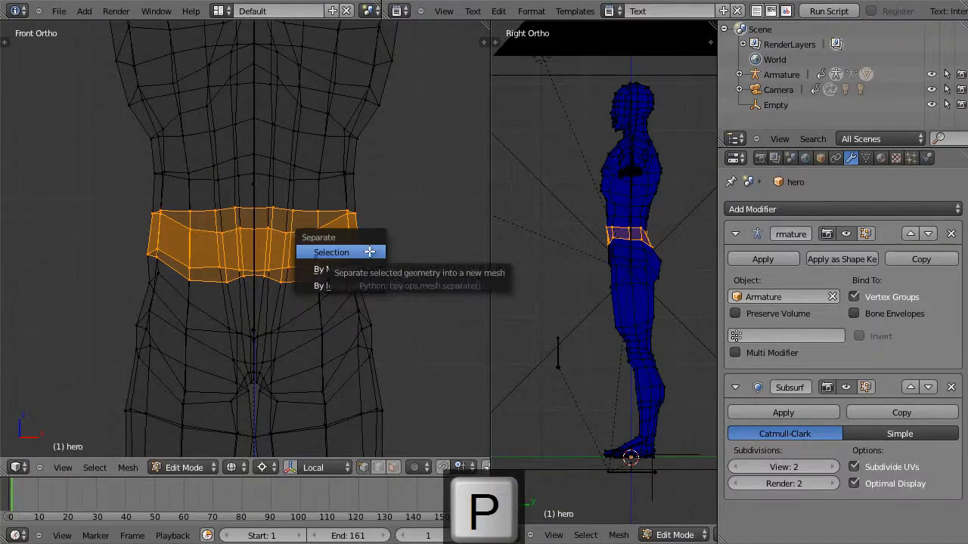
key(Return)
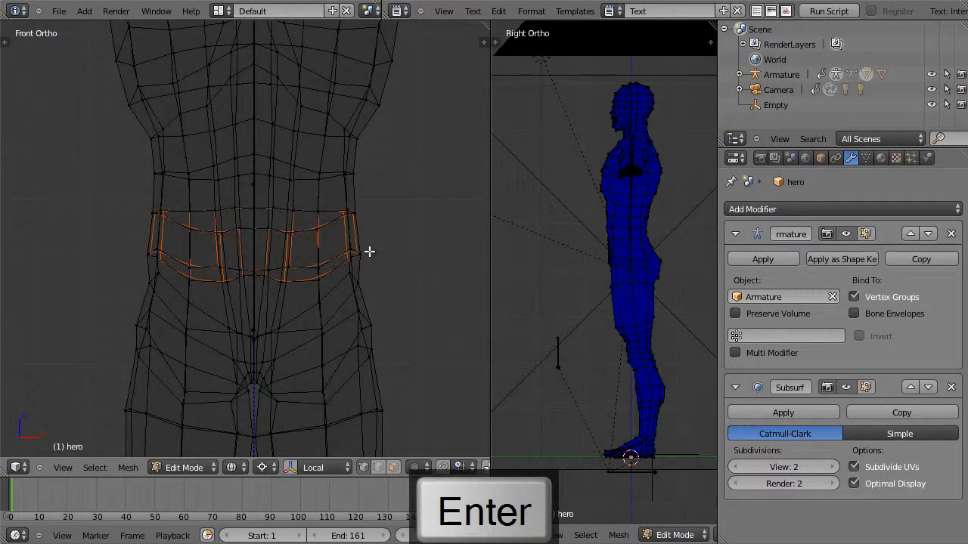
Hide the hero body in Object Mode and remove the Armature and Subsurf modifiers from the separated waist band
key(Tab)
right_click(345, 179)
key(h)
right_click(354, 231)
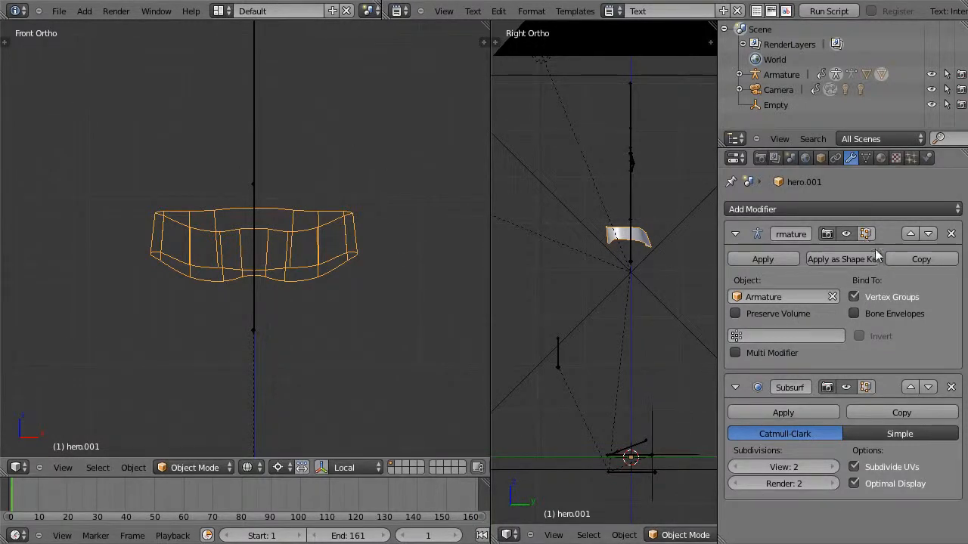
click(951, 235)
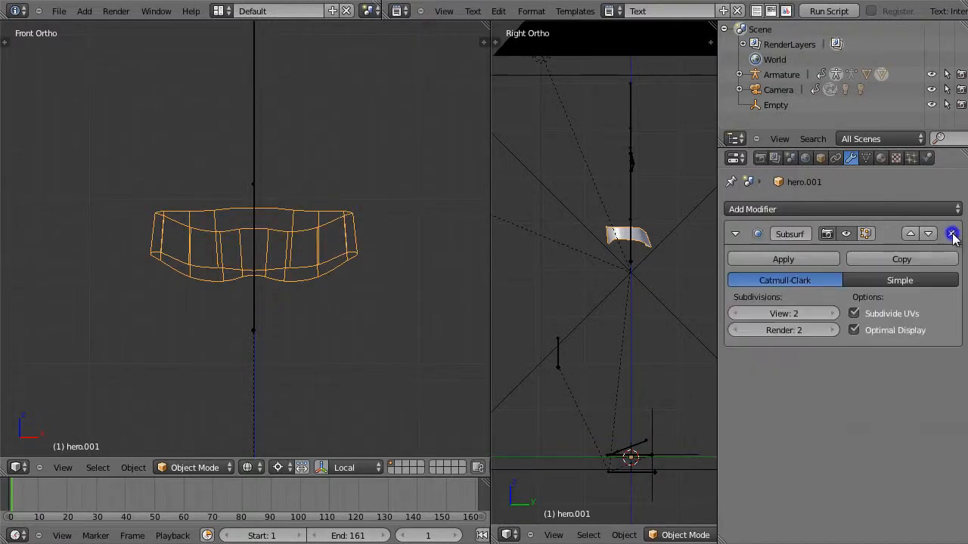
click(951, 235)
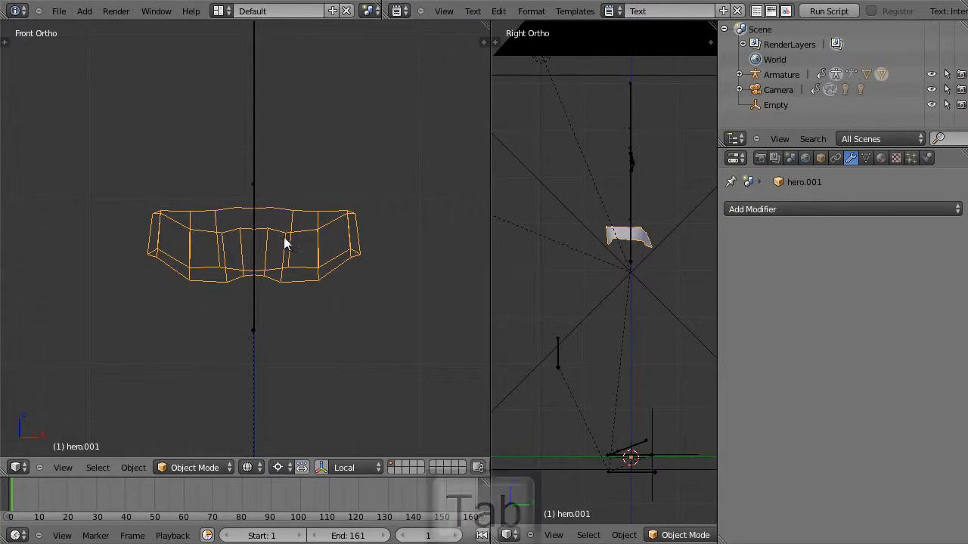
Flatten the band's upper edge loop by scaling it to 0 along Z around the Median Point pivot
key(Tab)
key(a)
key(b)
drag(129, 184, 379, 238)
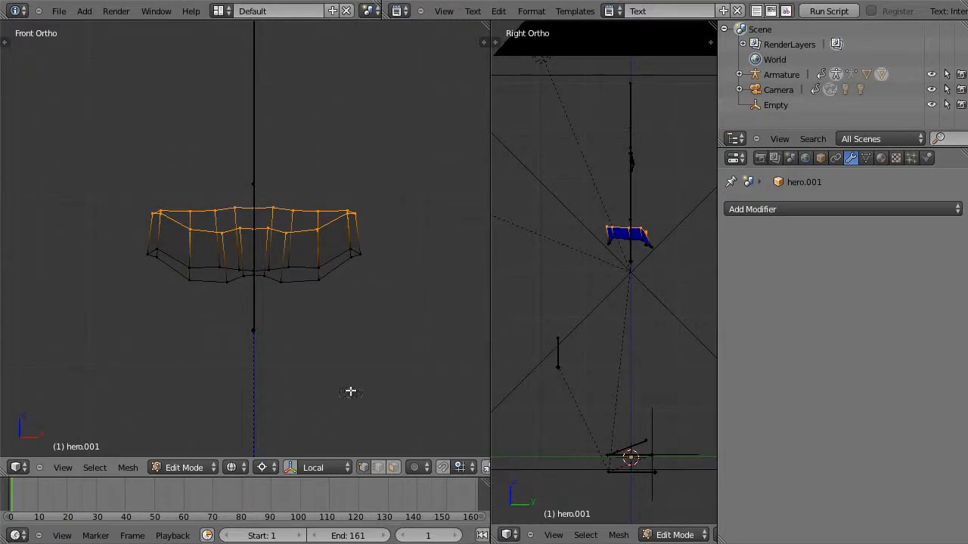
click(262, 468)
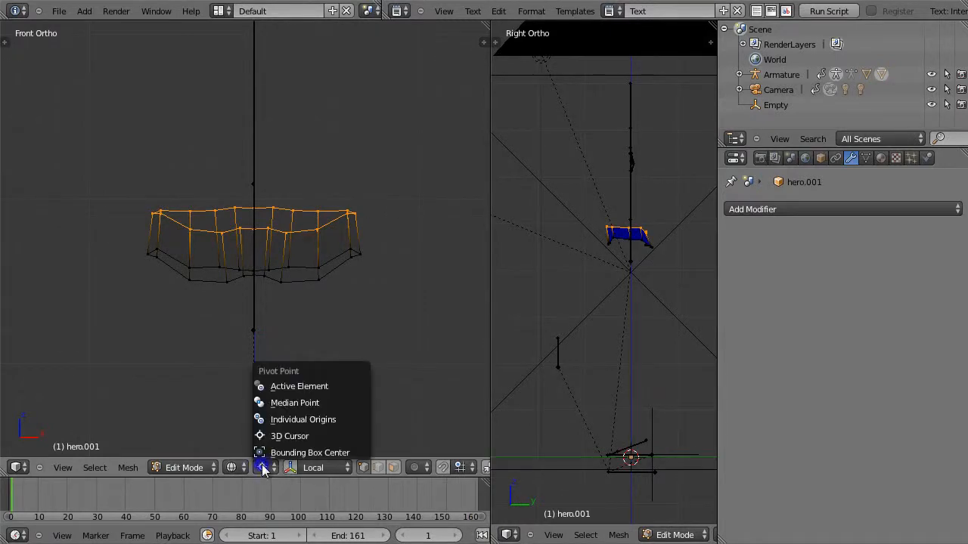
click(283, 402)
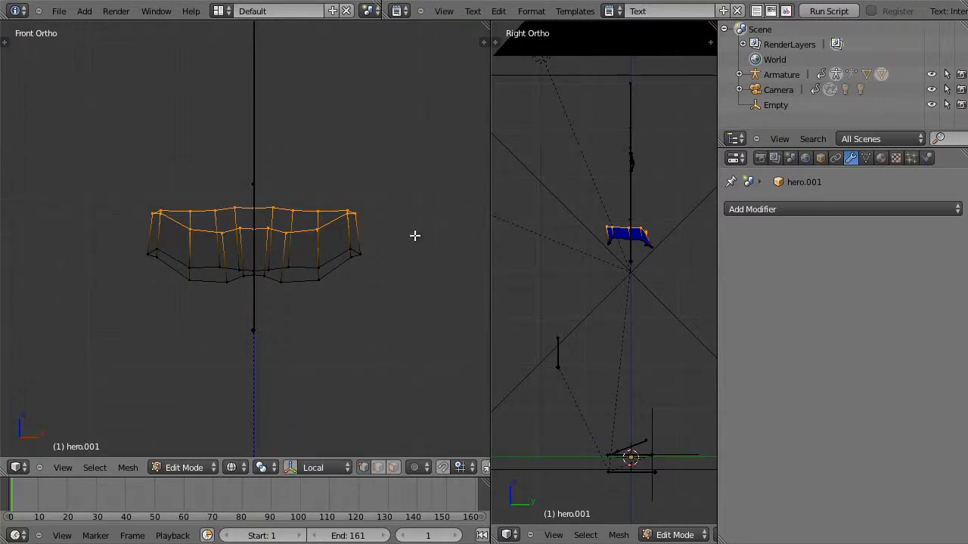
key(s)
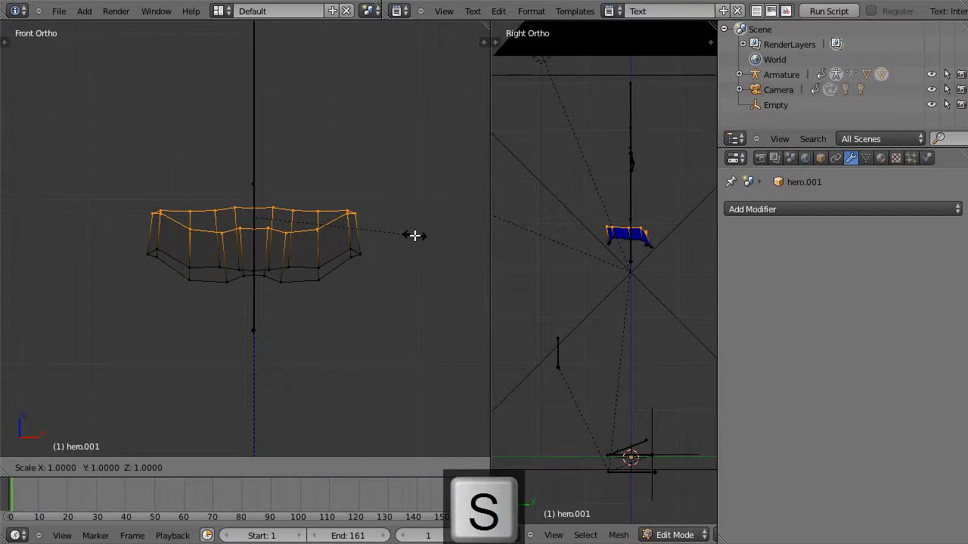
text(z0)
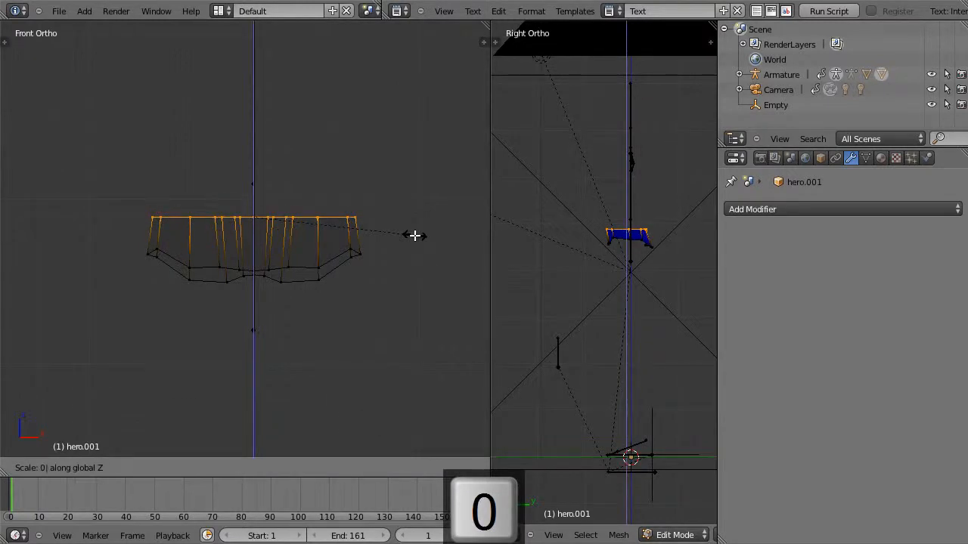
key(Return)
Flatten the band's lower edge loop by scaling its vertices to 0 along Z
key(a)
key(b)
drag(114, 233, 409, 298)
key(s)
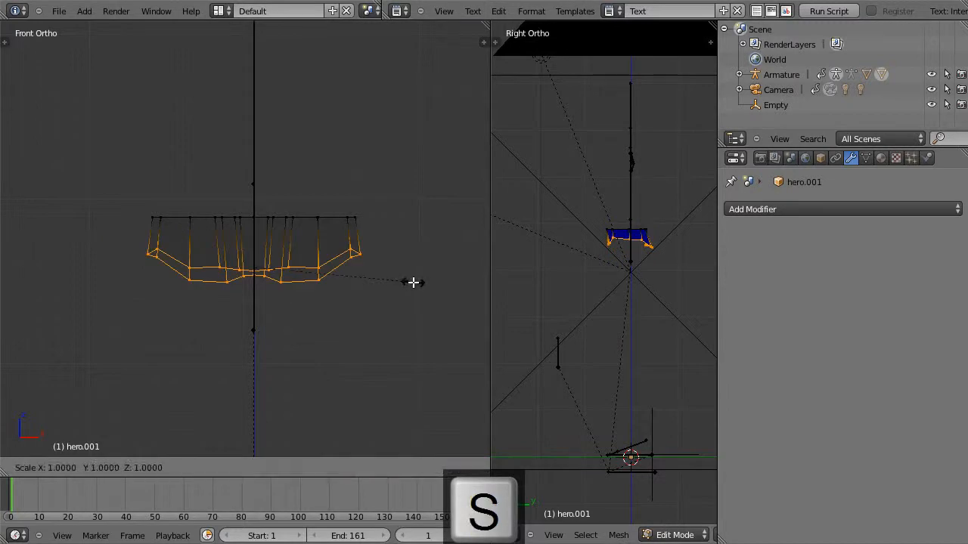
text(z)
text(0)
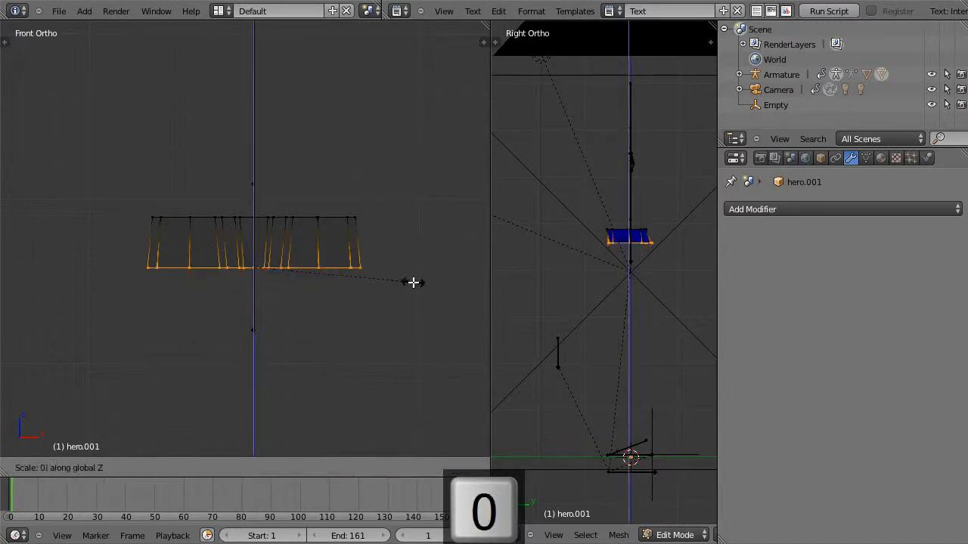
key(Return)
Assign all vertices of the band to a new vertex group named belt_band
key(a)
key(b)
drag(119, 198, 404, 281)
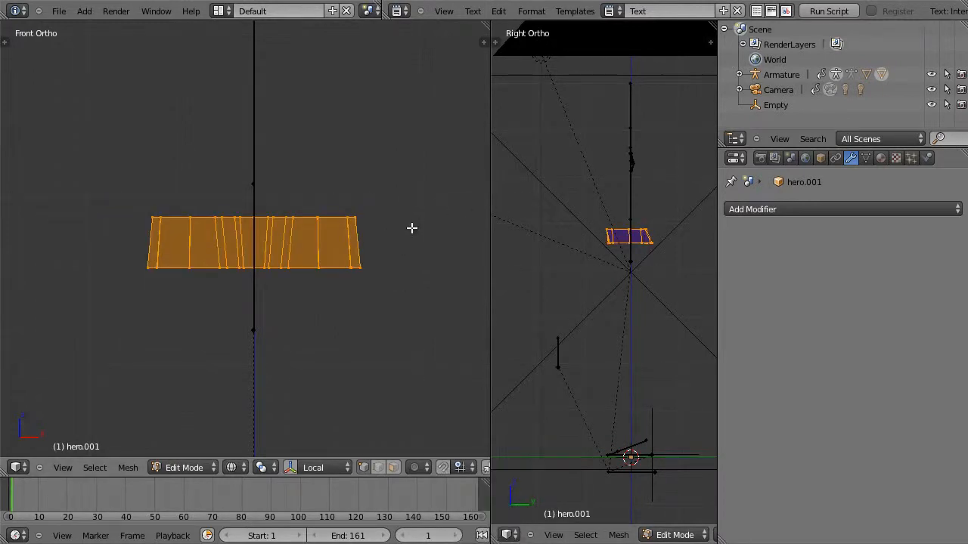
click(866, 157)
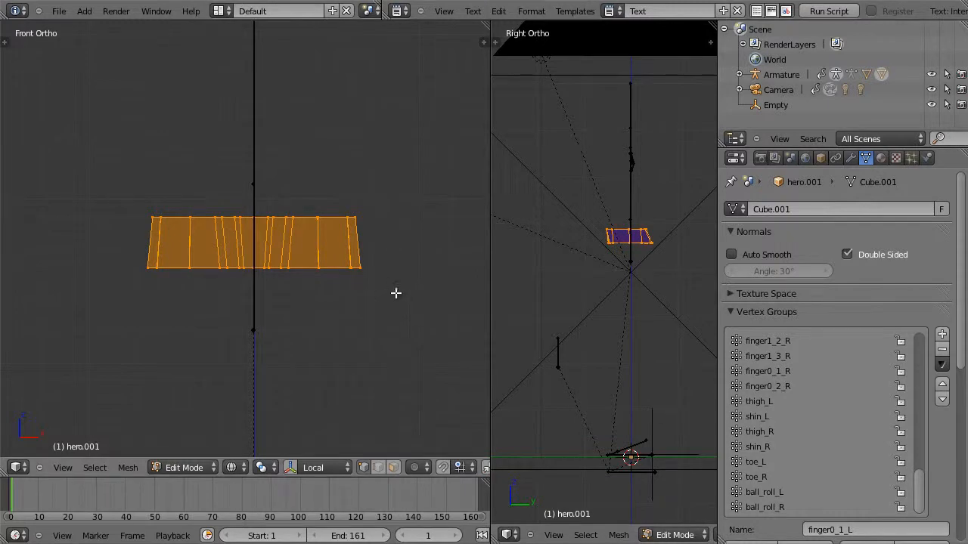
key(ctrl+g)
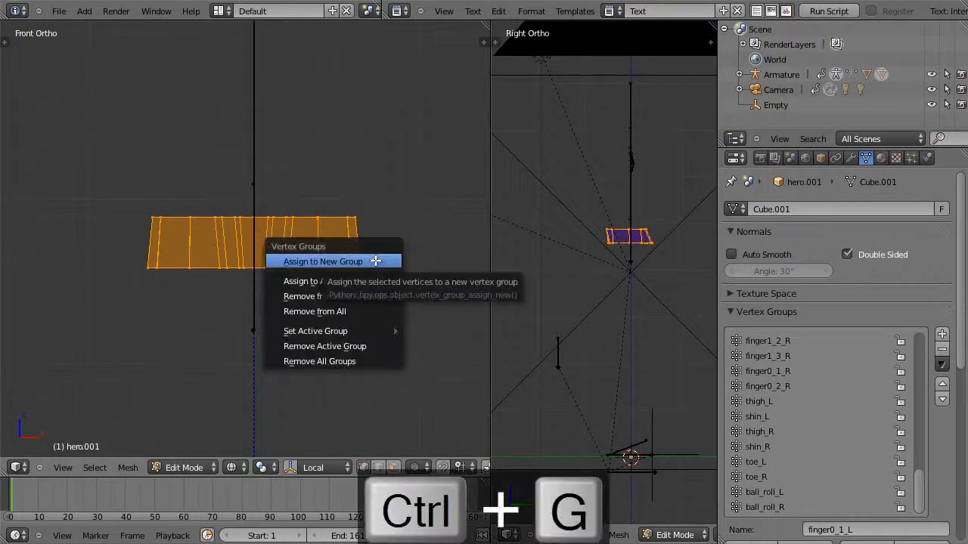
click(376, 261)
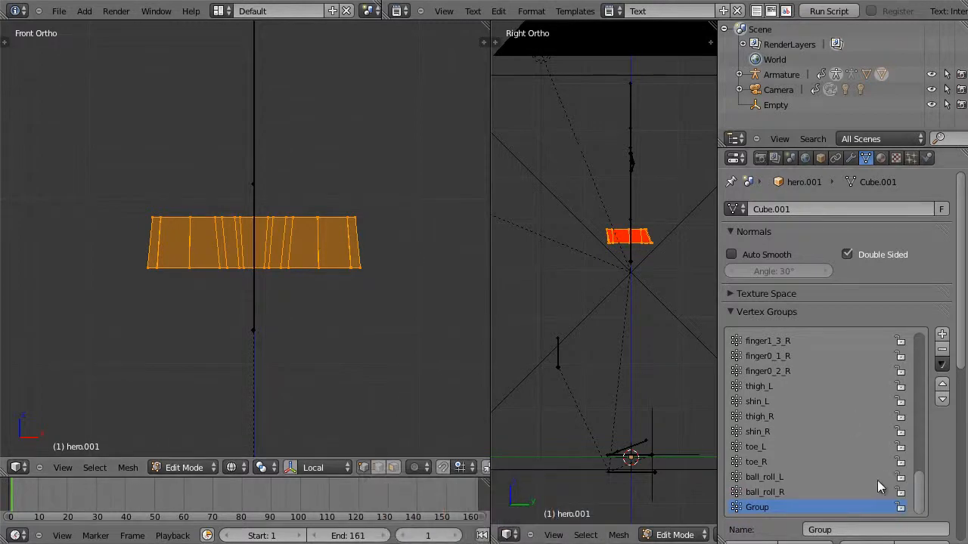
click(827, 530)
text(be)
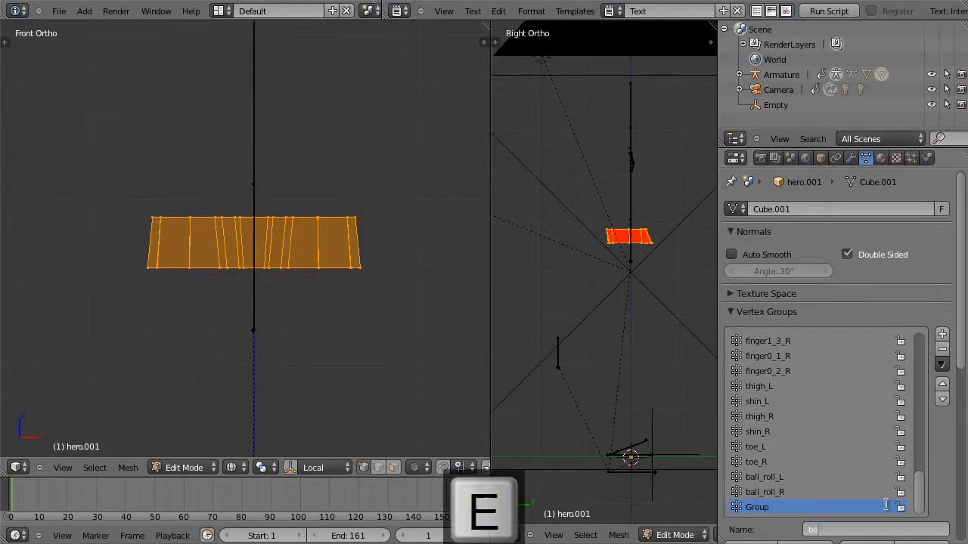
text(lt_band)
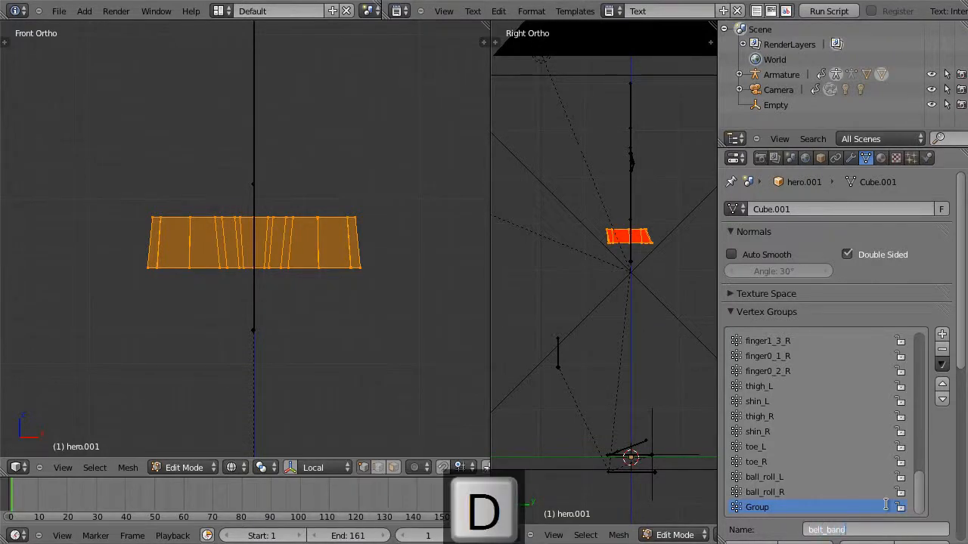
key(Return)
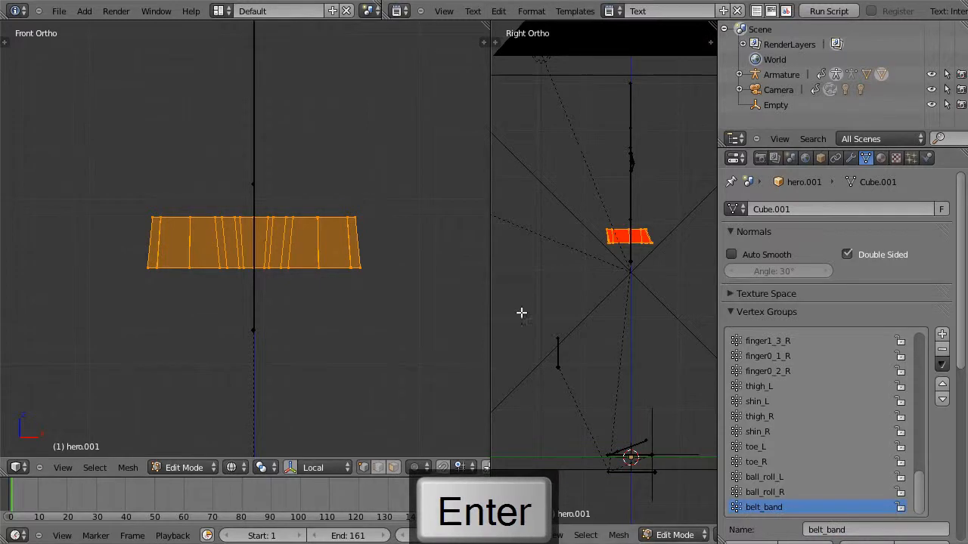
Return the band to Object Mode and add a Solidify modifier to it
scroll(407, 261, up, 1)
key(Tab)
scroll(398, 271, down, 2)
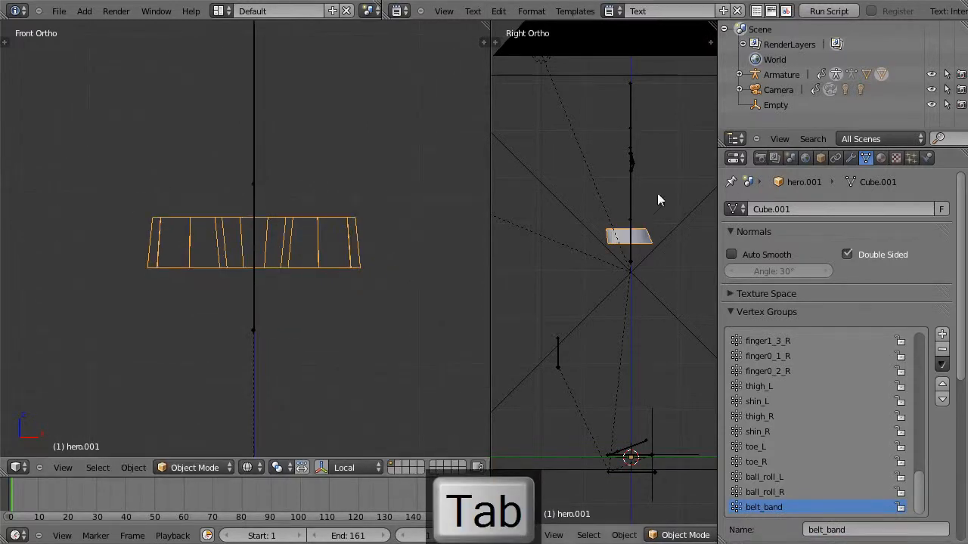
click(850, 158)
click(799, 210)
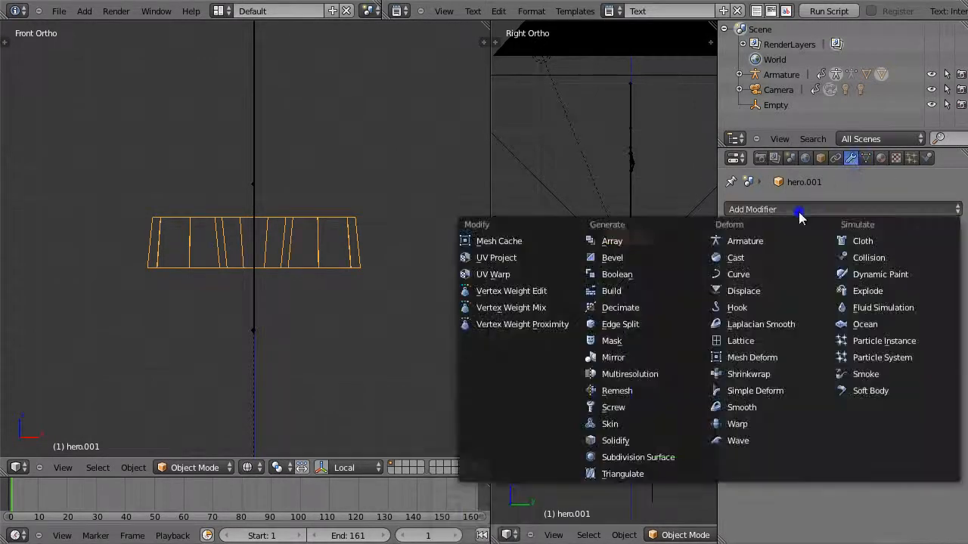
click(659, 443)
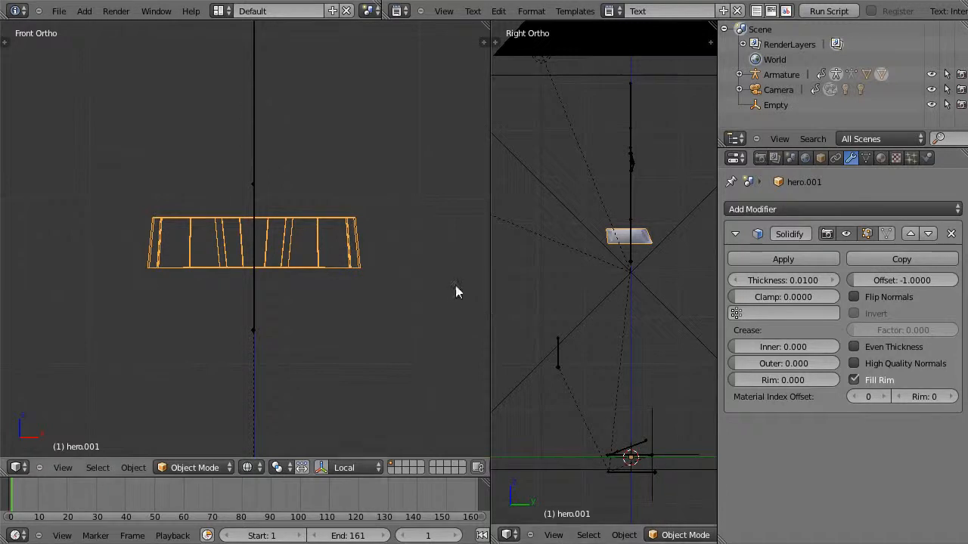
Set the Solidify modifier's offset to 0 so the thickness is centred on the band's surface
middle_drag(451, 287, 326, 309)
scroll(306, 352, up, 8)
shift+middle_drag(351, 181, 387, 129)
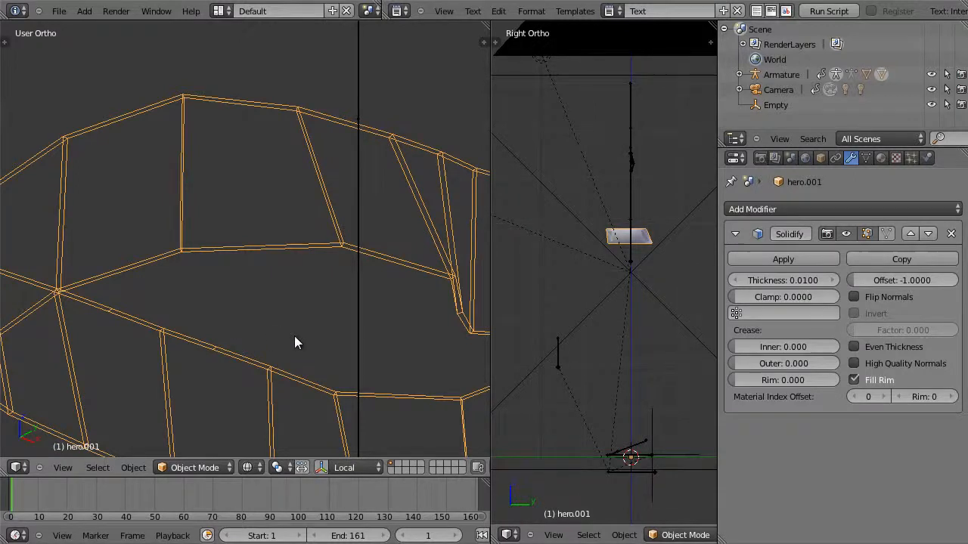
scroll(294, 335, down, 3)
scroll(288, 323, up, 2)
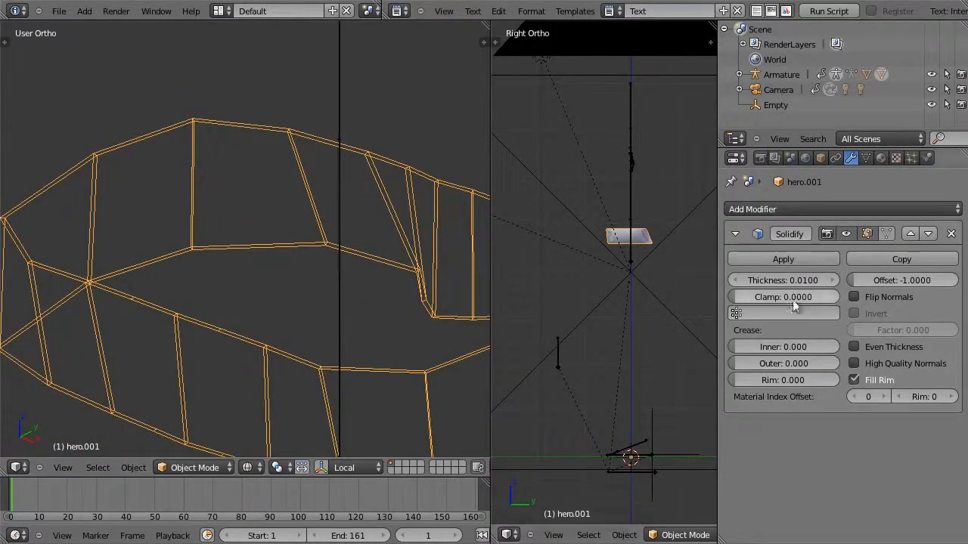
click(894, 282)
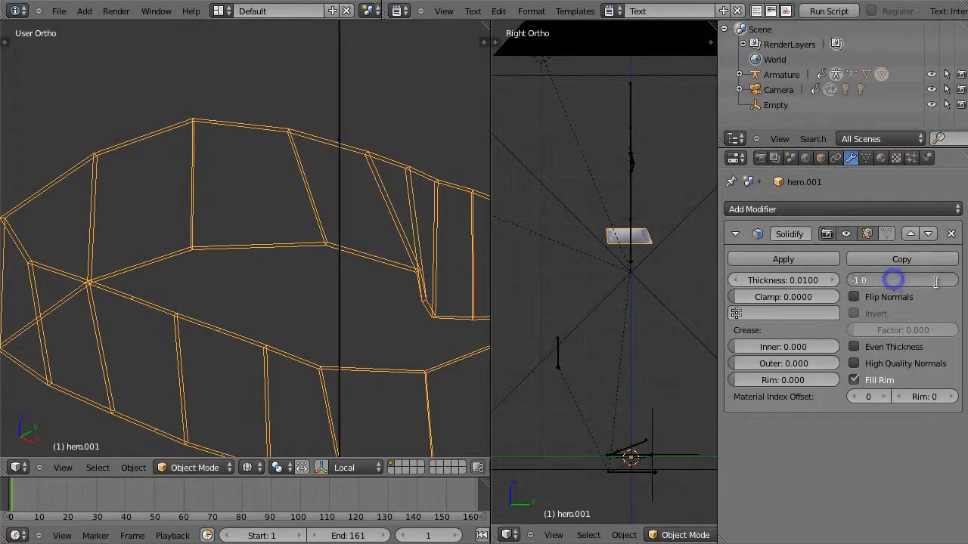
text(0)
key(Return)
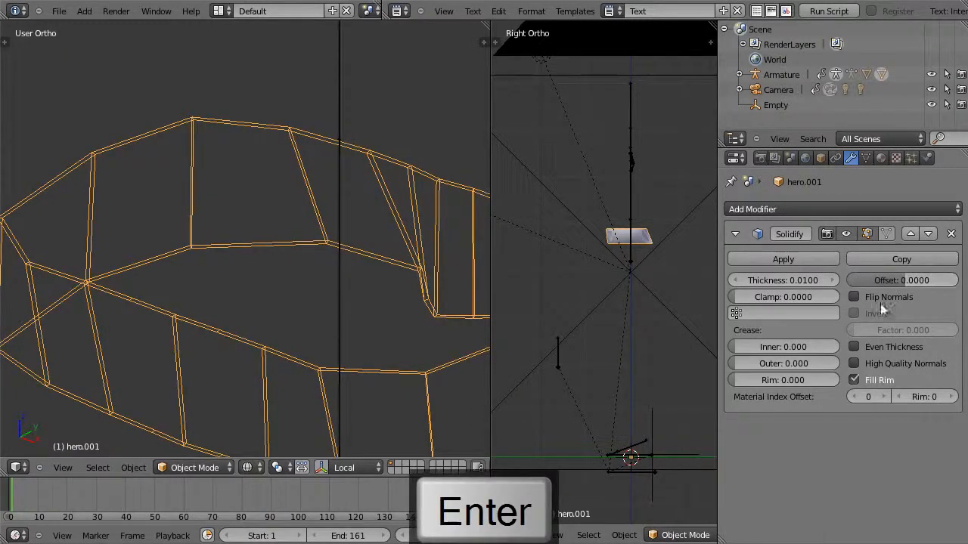
Increase the Solidify modifier's thickness to 0.0310
click(836, 280)
click(836, 280)
click(835, 281)
click(834, 281)
click(834, 282)
click(833, 284)
click(832, 284)
click(832, 284)
click(833, 284)
click(833, 285)
Unhide the hero body and show the model in solid shading together with the belt band
scroll(475, 306, down, 5)
middle_drag(410, 317, 465, 299)
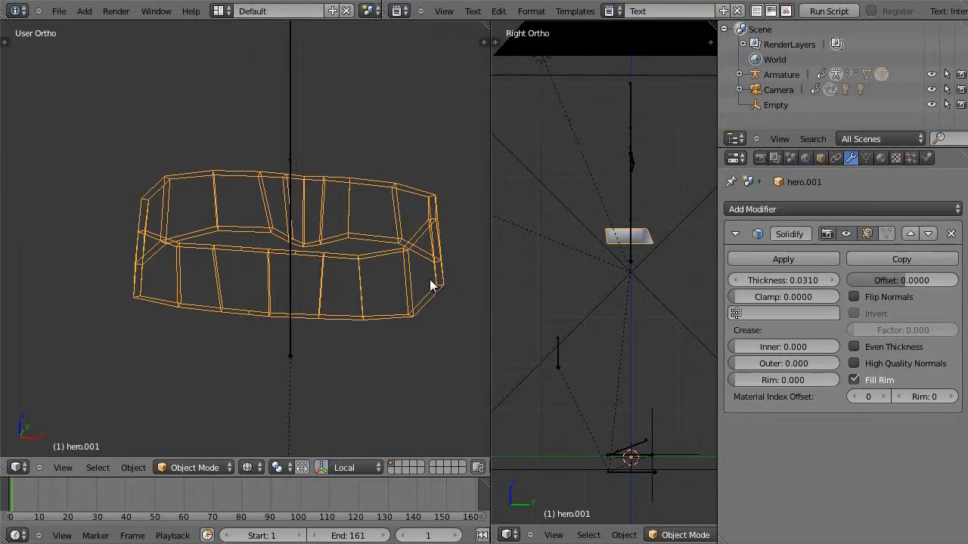
key(alt+h)
key(z)
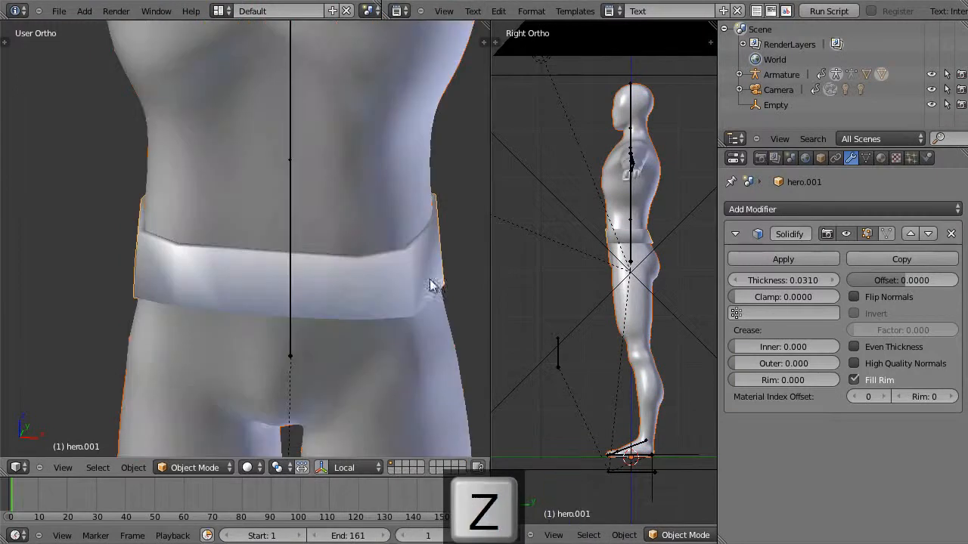
Try to join the belt band into the hero mesh and undo the join
right_click(368, 196)
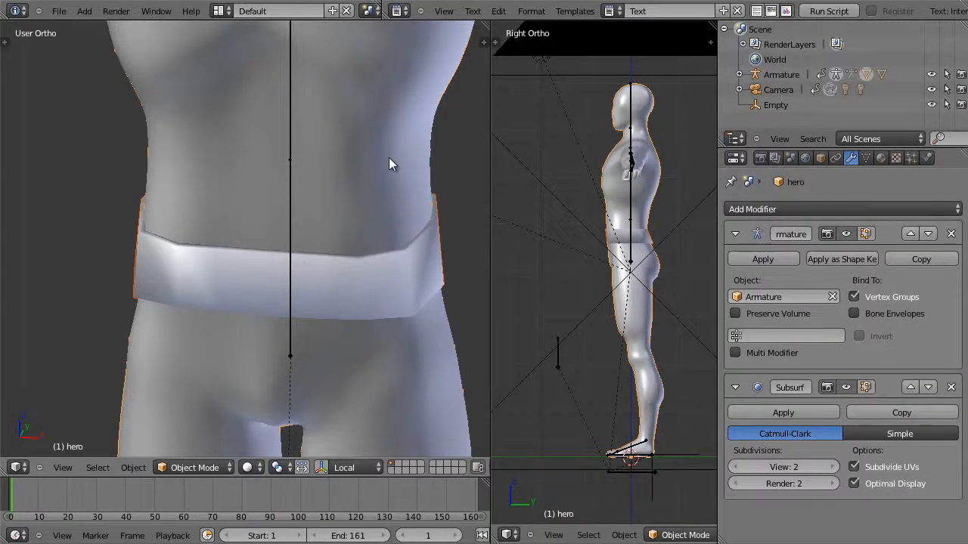
key(ctrl+j)
middle_drag(395, 167, 172, 212)
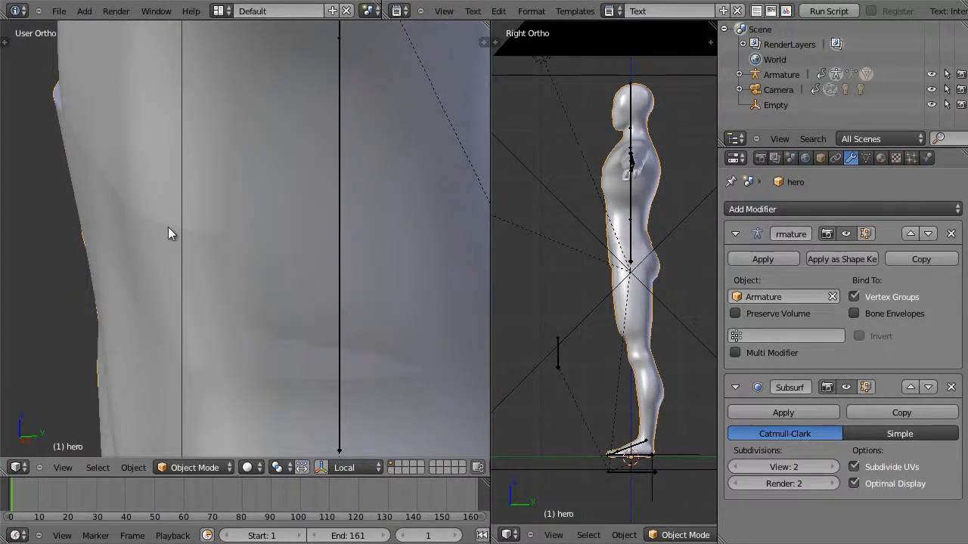
key(ctrl+z)
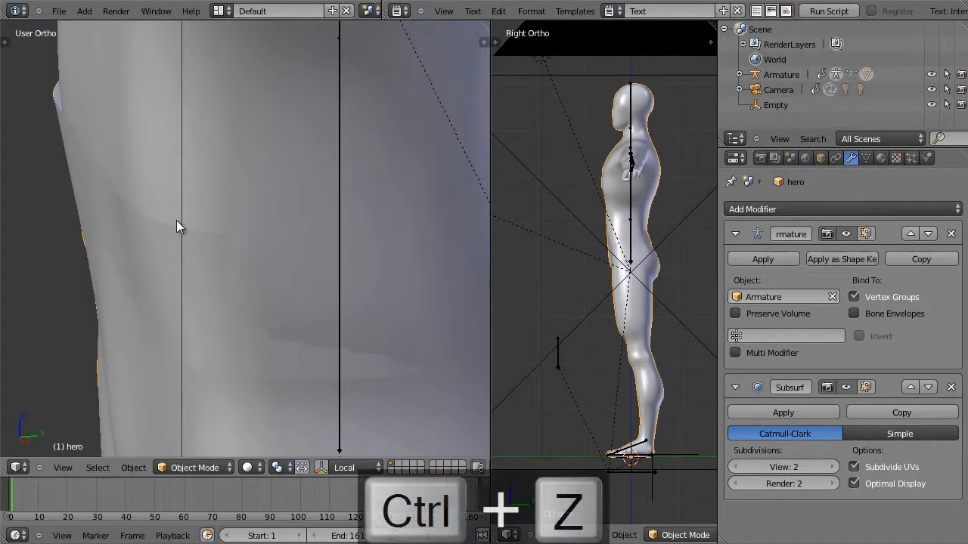
Select the belt band alone and apply its Solidify modifier
right_click(200, 258)
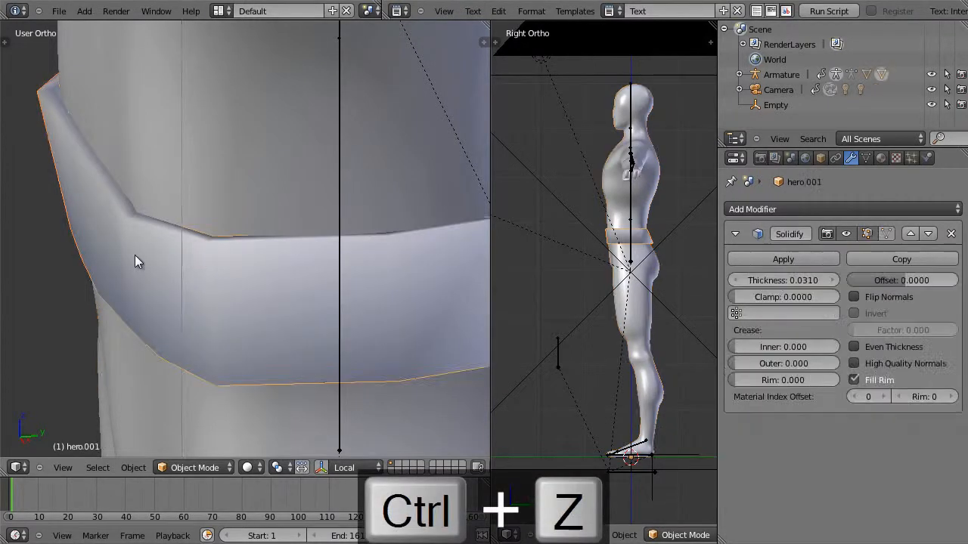
click(783, 260)
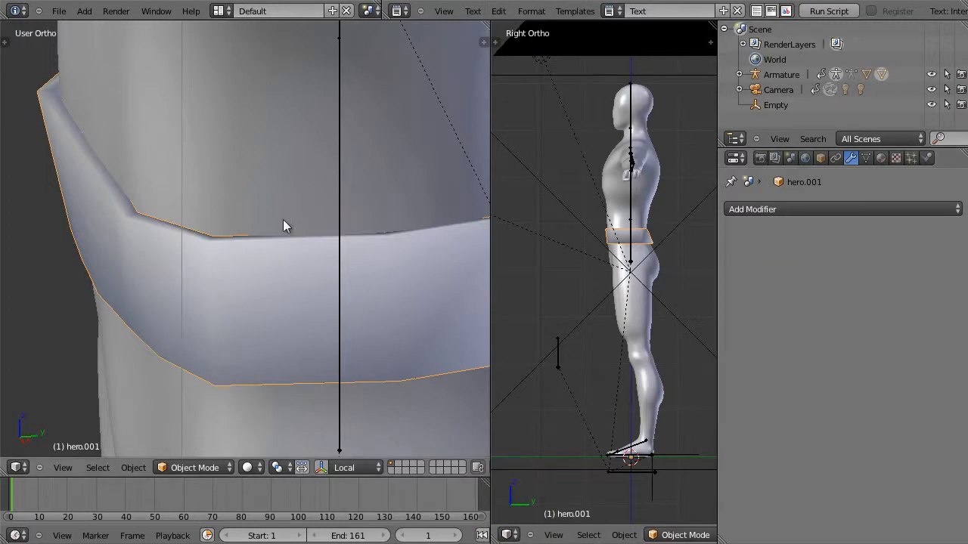
Add the hero body to the selection as the active object and join the belt band into it
right_click(254, 171)
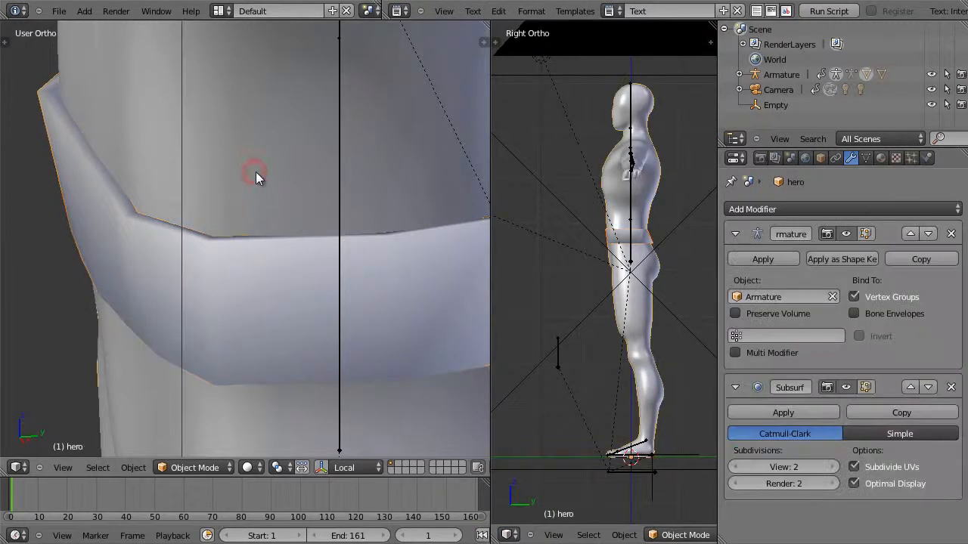
key(ctrl+j)
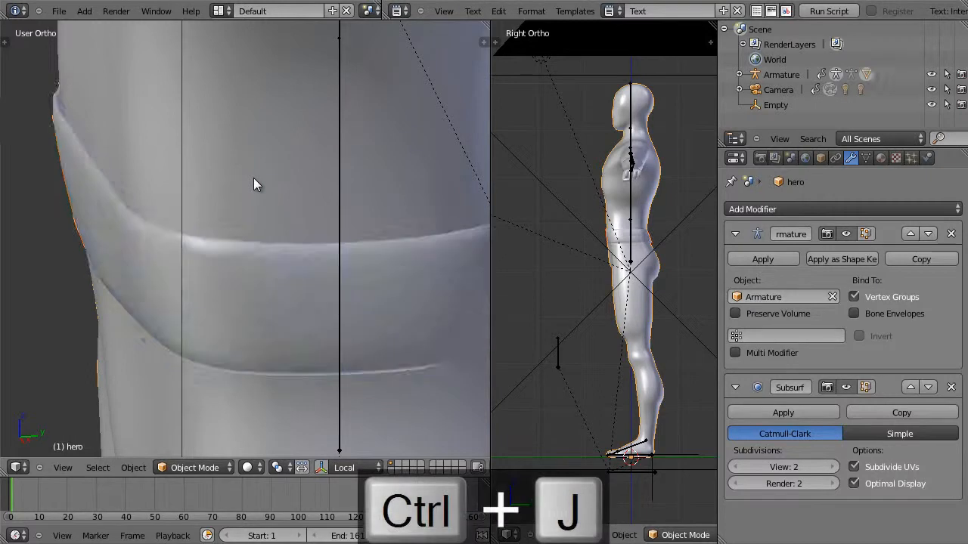
mouse_move(256, 220)
middle_down()
mouse_move(334, 227)
mouse_move(68, 218)
mouse_move(294, 205)
mouse_move(383, 213)
mouse_move(395, 177)
mouse_move(374, 214)
mouse_move(337, 224)
mouse_move(346, 229)
middle_up()
scroll(333, 203, down, 6)
scroll(370, 212, up, 5)
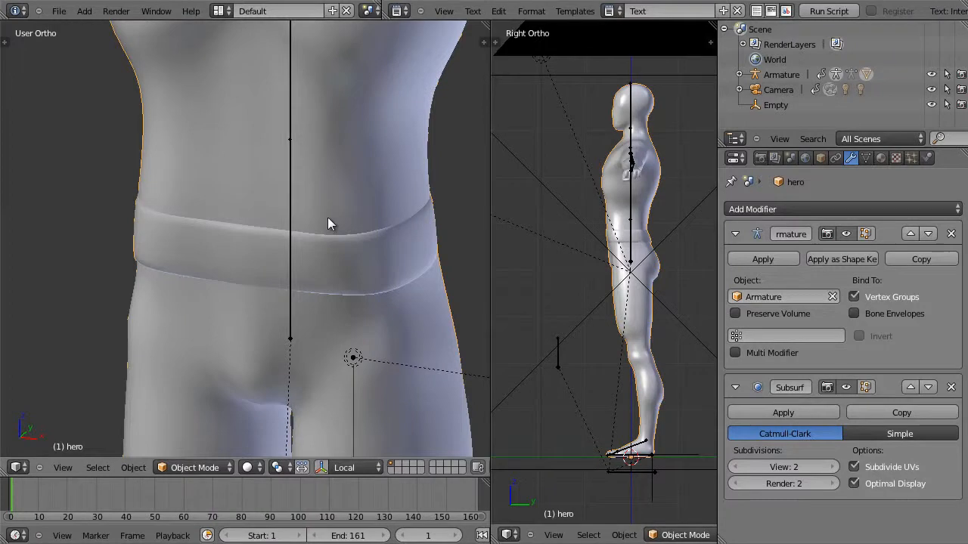
Switch the hero to Weight Paint mode, deselect all its vertices and turn off vertex selection masking
key(ctrl+Tab)
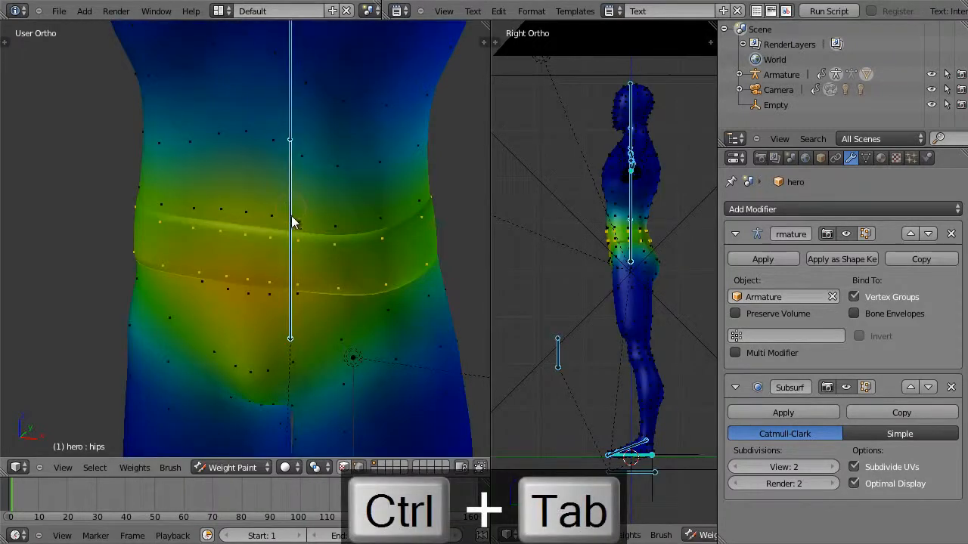
middle_drag(354, 268, 320, 269)
key(Tab)
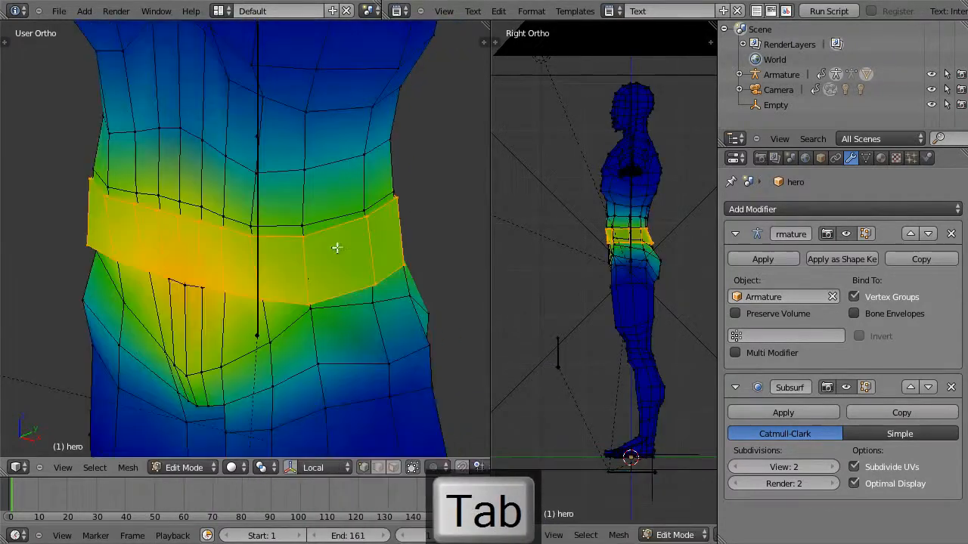
key(Tab)
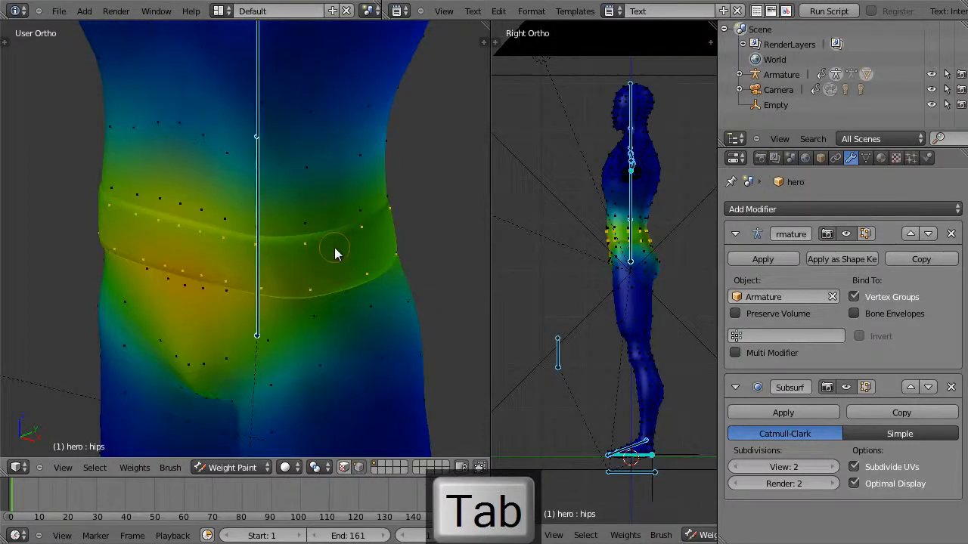
key(a)
key(Tab)
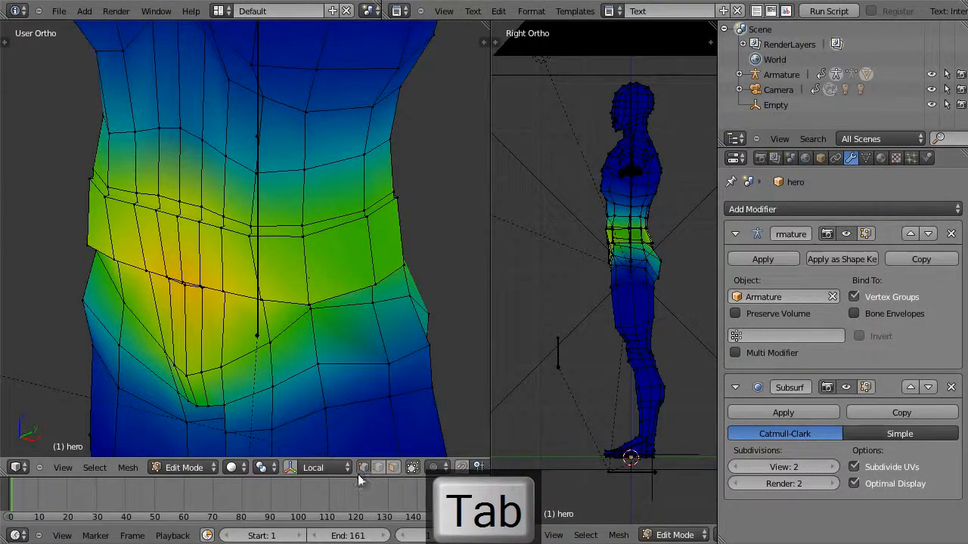
key(Tab)
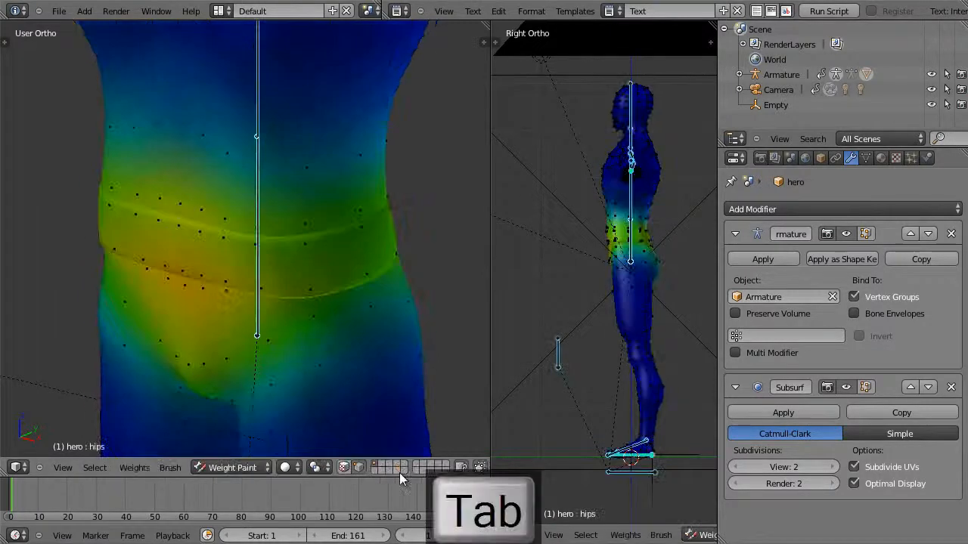
click(358, 468)
mouse_move(338, 344)
middle_down()
mouse_move(291, 343)
mouse_move(355, 343)
mouse_move(438, 314)
mouse_move(410, 318)
mouse_move(382, 300)
mouse_move(306, 288)
mouse_move(203, 349)
mouse_move(169, 346)
mouse_move(223, 350)
mouse_move(351, 333)
middle_up()
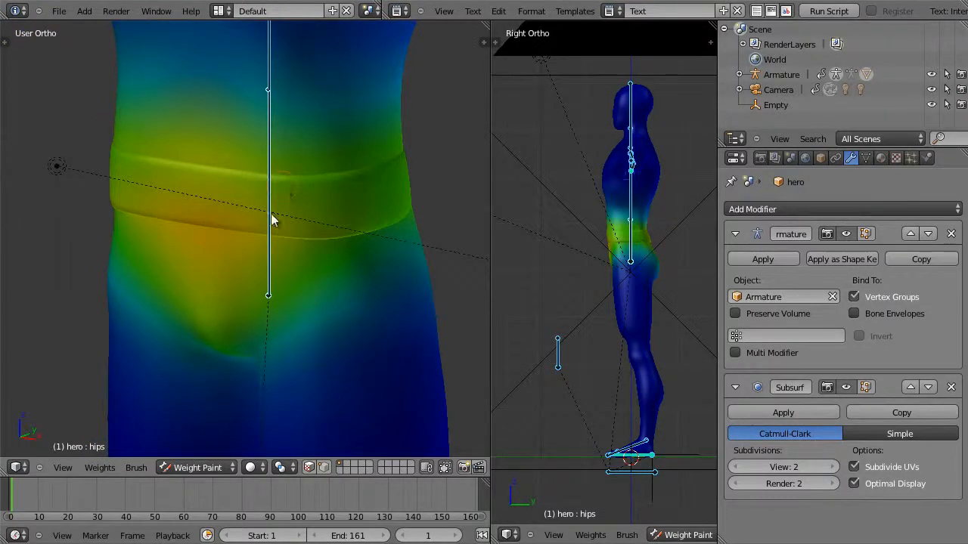
Examine the hips weights around the belt from the front, then return the hero to Object Mode
mouse_move(296, 227)
middle_down()
mouse_move(317, 236)
mouse_move(341, 226)
middle_up()
key(Tab)
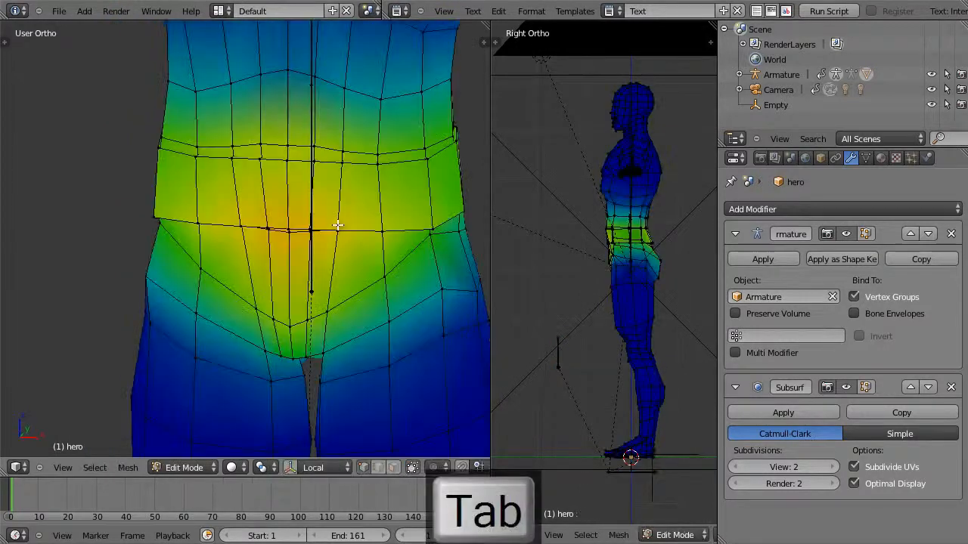
key(Tab)
key(KP_1)
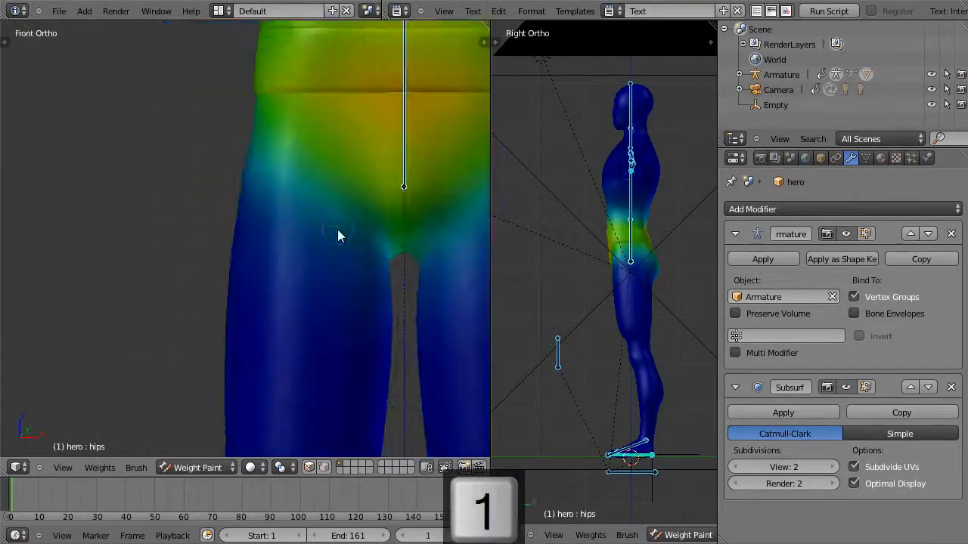
shift+middle_drag(371, 237, 245, 312)
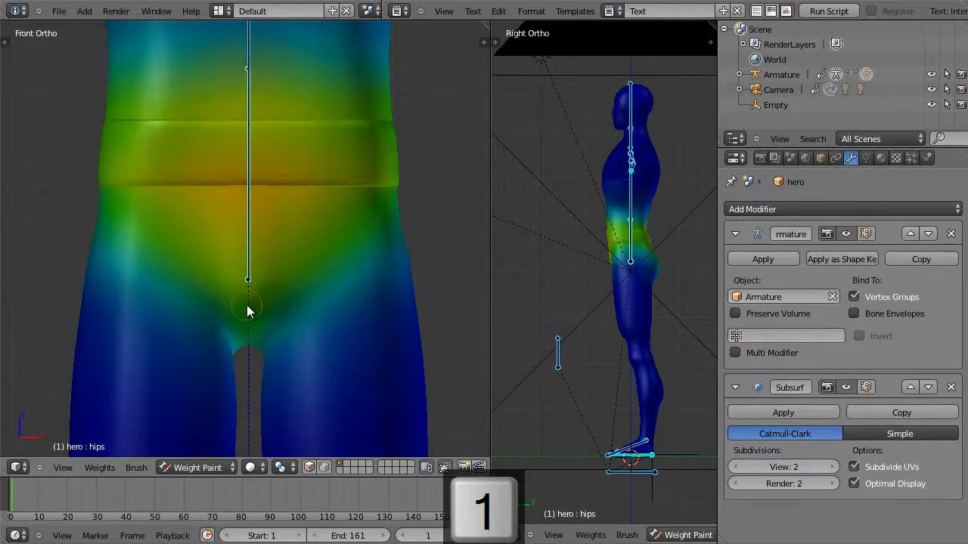
key(ctrl+Tab)
shift+middle_drag(346, 216, 344, 309)
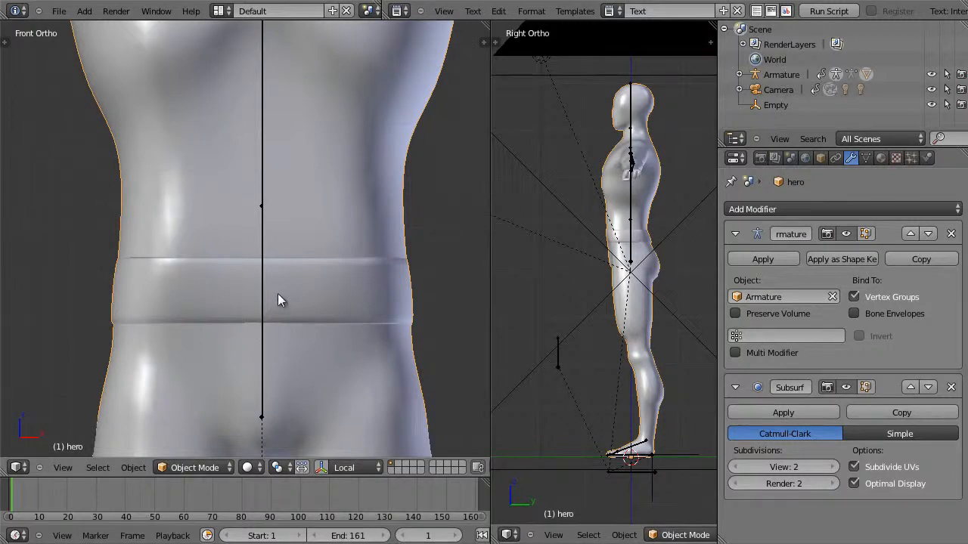
Hide the hero mesh, then take the armature out of Pose Mode and hide it too
scroll(335, 356, down, 8)
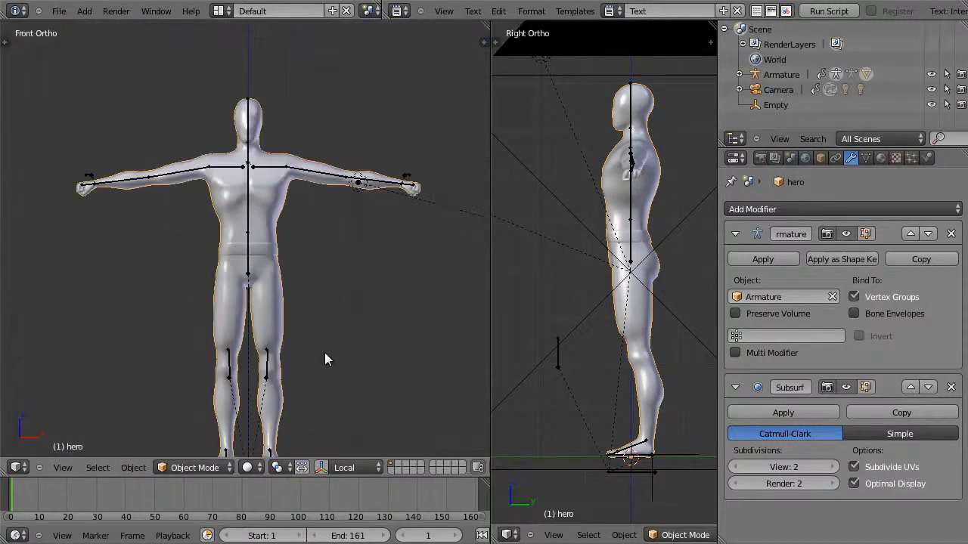
shift+middle_drag(335, 352, 330, 223)
key(h)
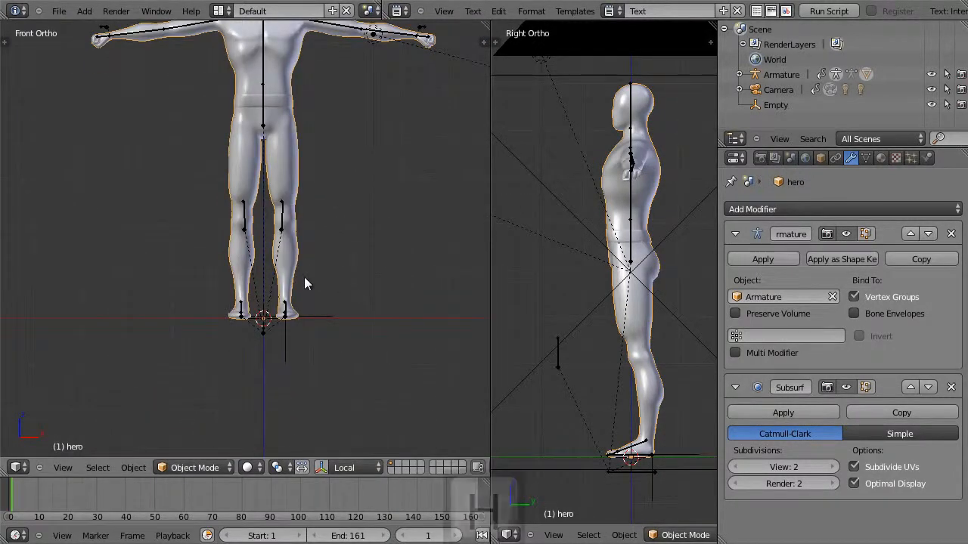
right_click(285, 310)
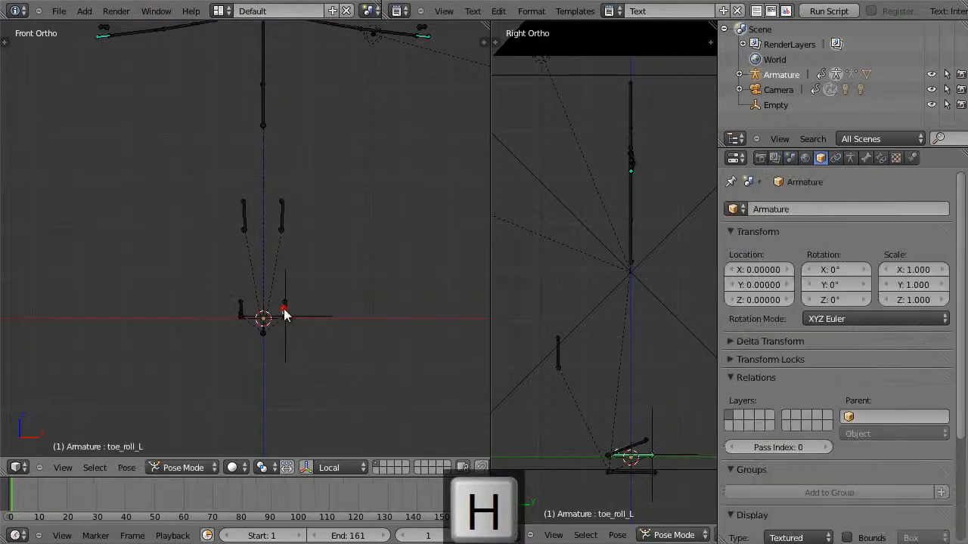
key(ctrl+Tab)
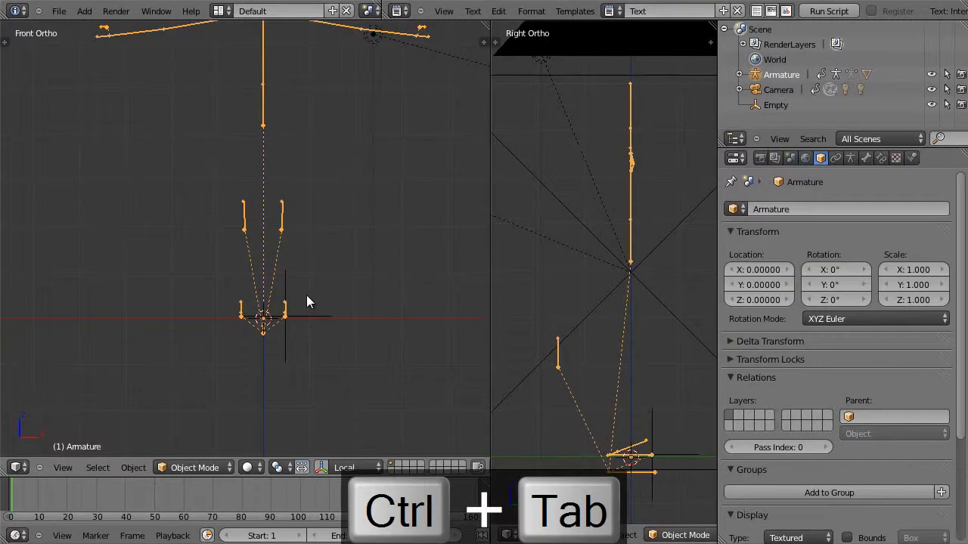
key(h)
Select the empty near the world origin and hide it
shift+scroll(304, 328, up, 5)
shift+scroll(315, 302, down, 9)
scroll(340, 223, up, 3)
shift+middle_drag(378, 234, 312, 254)
scroll(312, 254, up, 2)
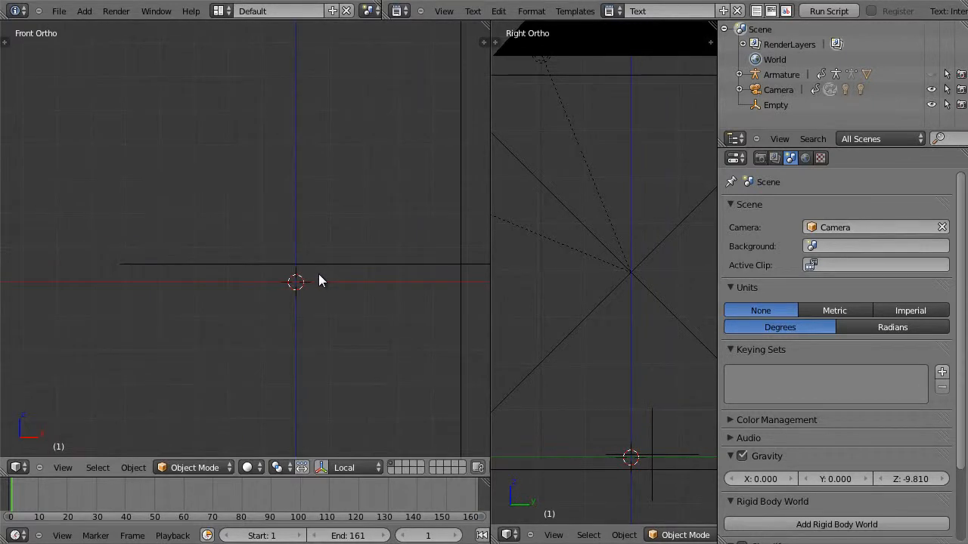
key(KP_8)
key(KP_8)
key(KP_4)
key(KP_4)
middle_drag(278, 283, 255, 287)
mouse_move(316, 250)
middle_down()
mouse_move(411, 239)
mouse_move(423, 253)
mouse_move(315, 261)
middle_up()
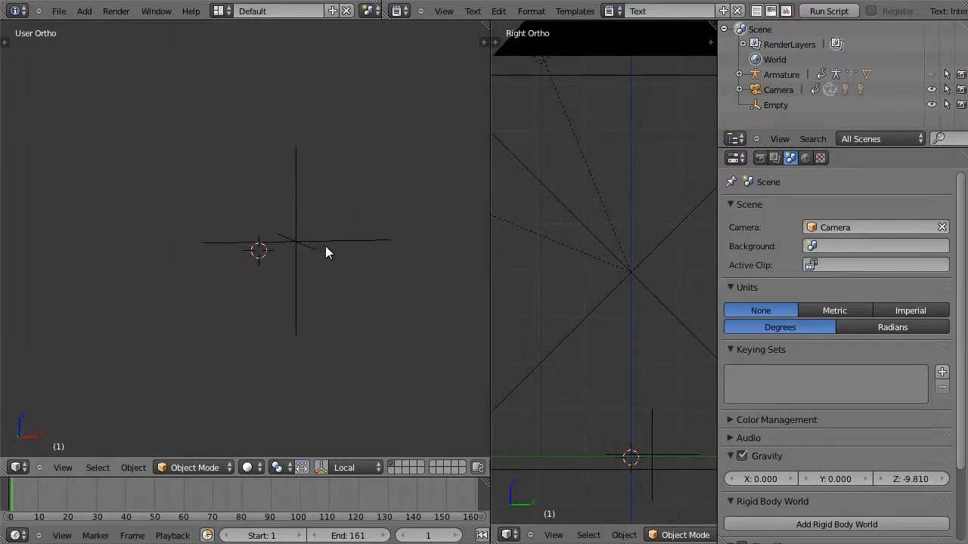
right_click(303, 242)
key(h)
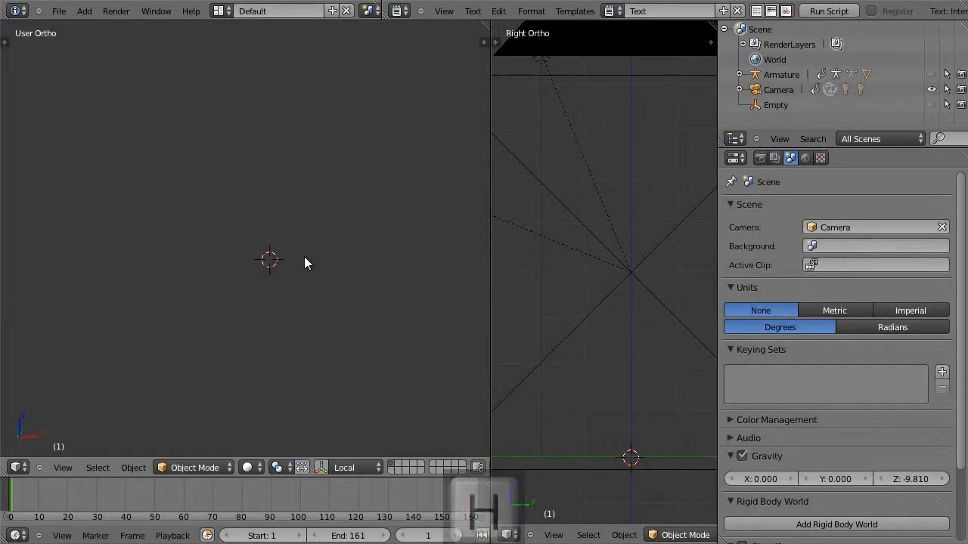
Add a mesh circle at the world origin and frame it in the top view
key(KP_1)
shift+middle_drag(308, 273, 277, 275)
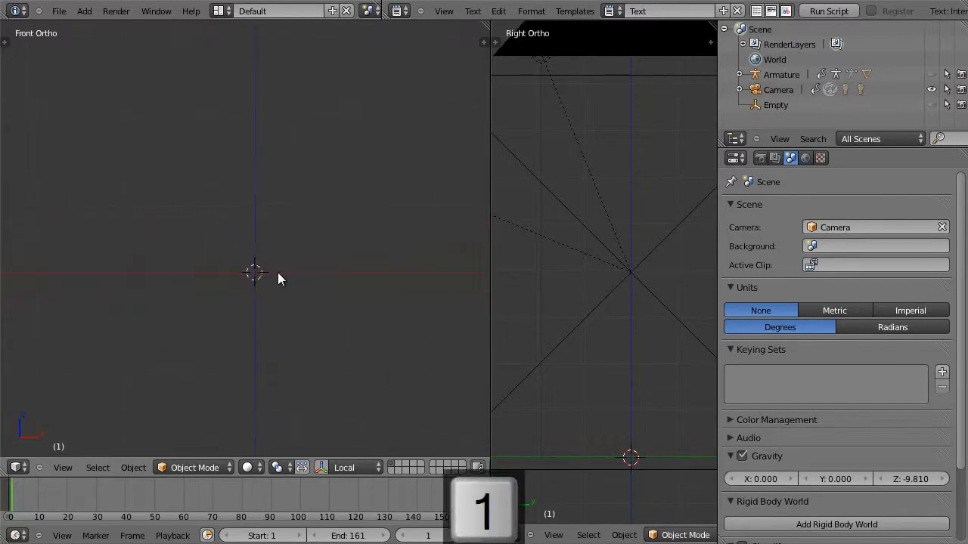
key(shift+a)
mouse_move(312, 274)
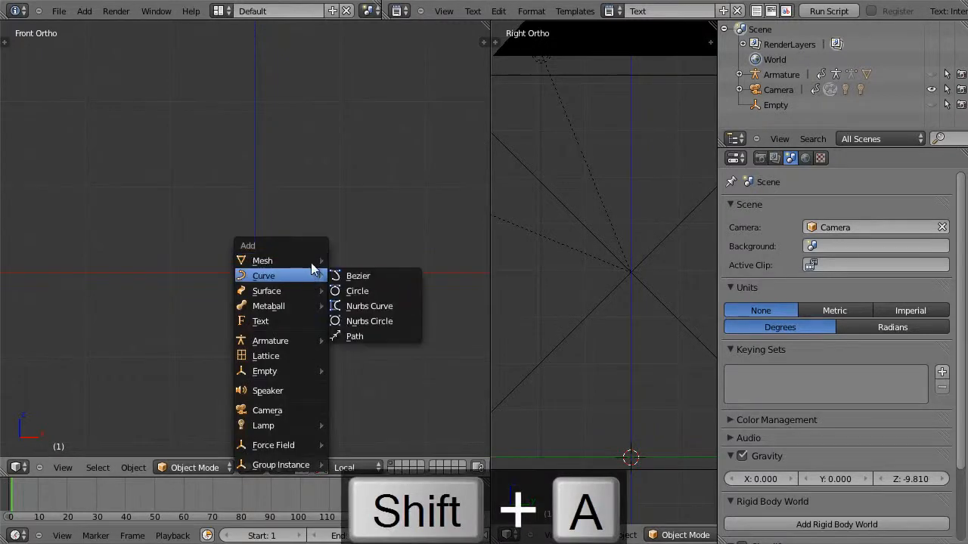
click(371, 288)
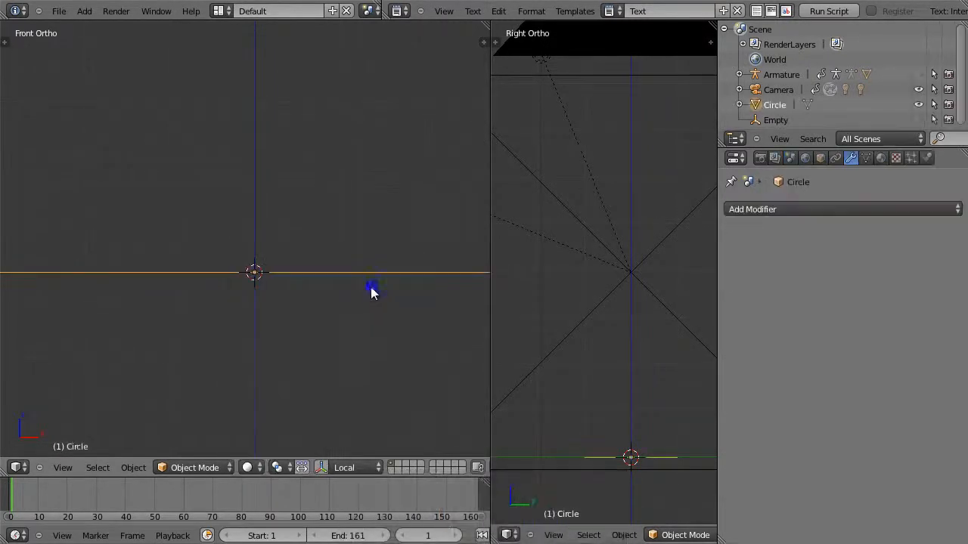
key(KP_7)
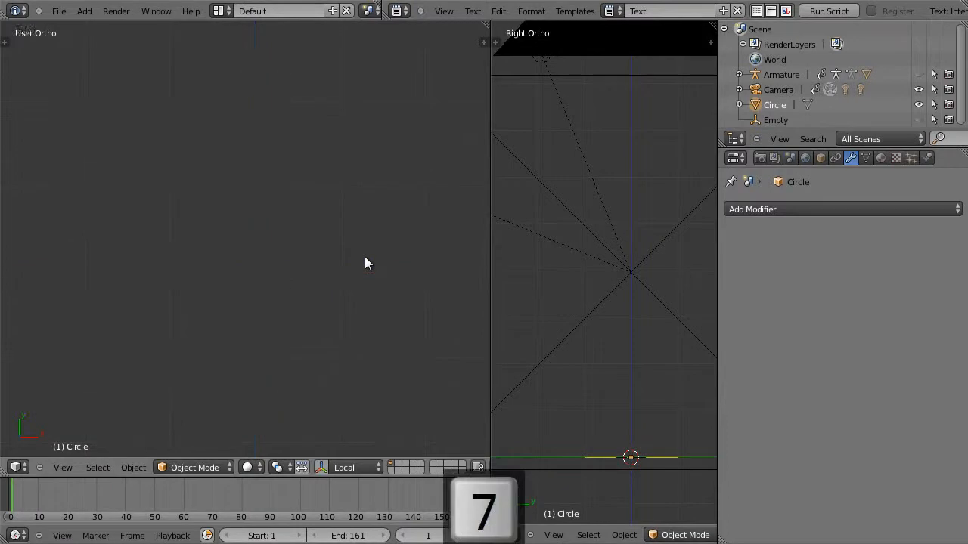
key(KP_Decimal)
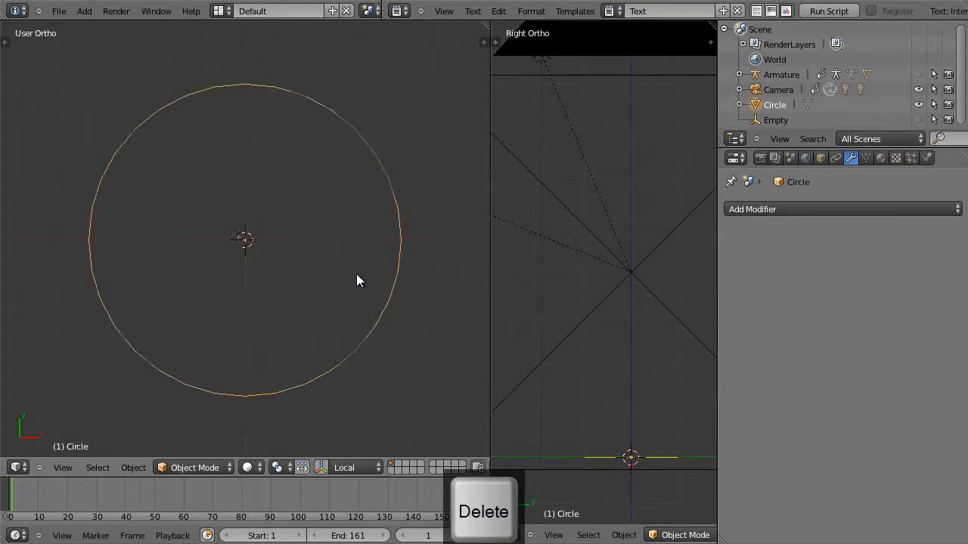
Set the new circle's vertex count to 8
key(t)
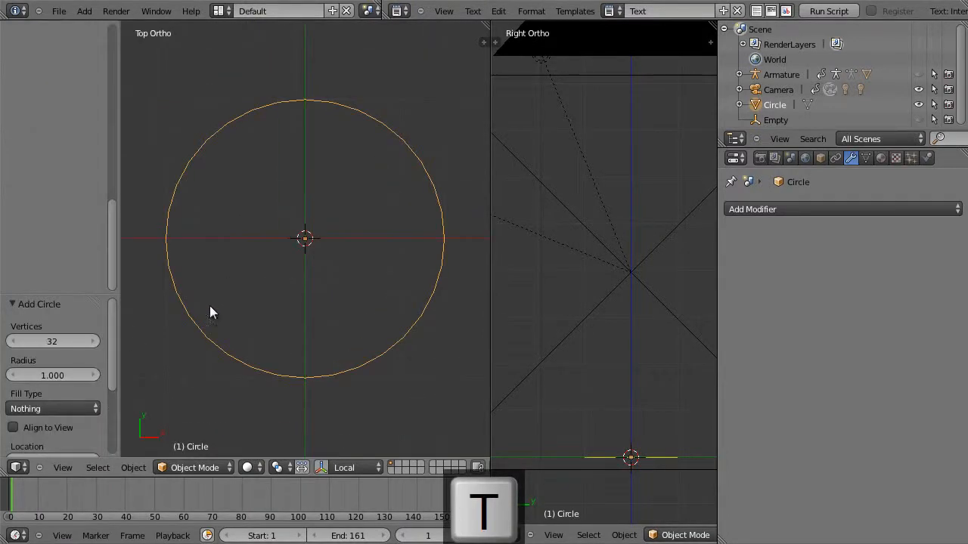
click(66, 341)
text(8)
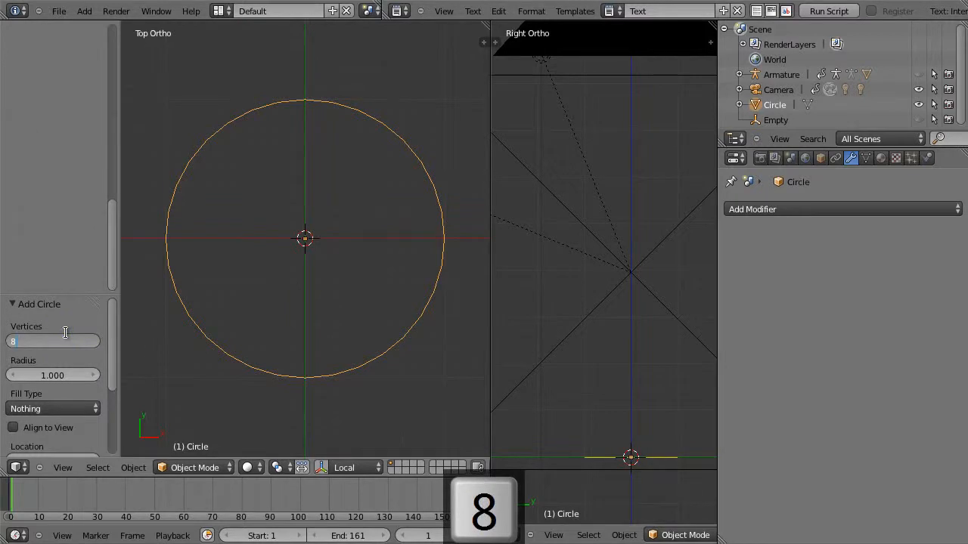
key(Return)
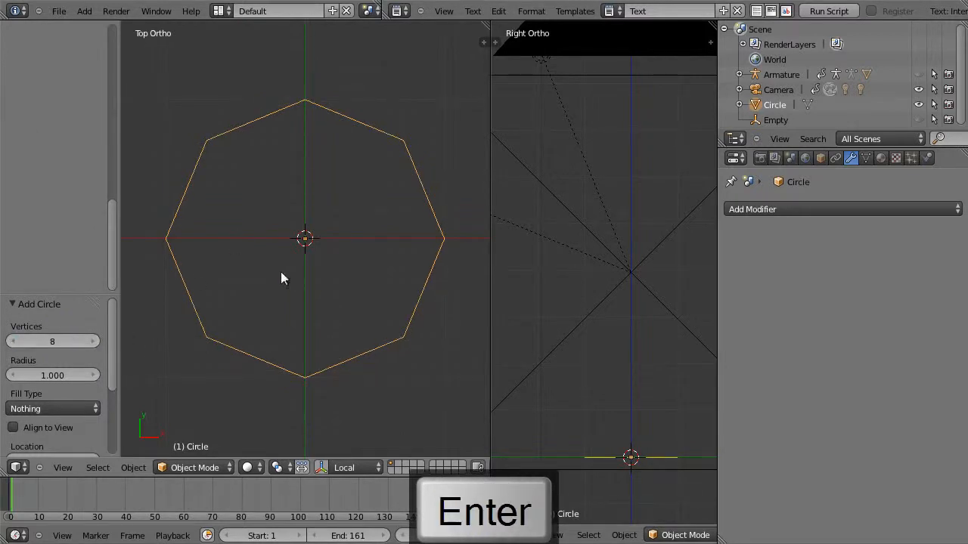
In Edit Mode, extrude the octagon's outline, scale the new loop inward to about 0.629 and select the whole ring
key(Tab)
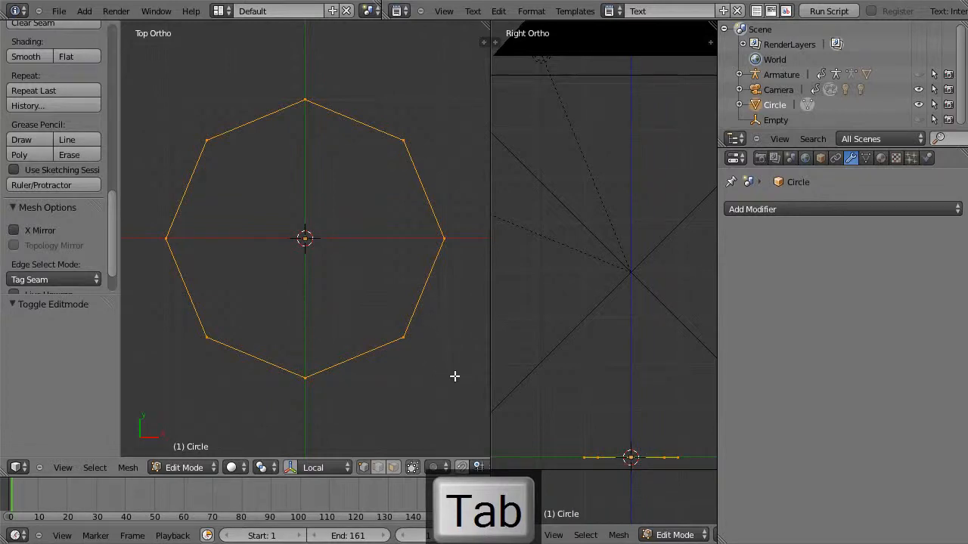
key(s)
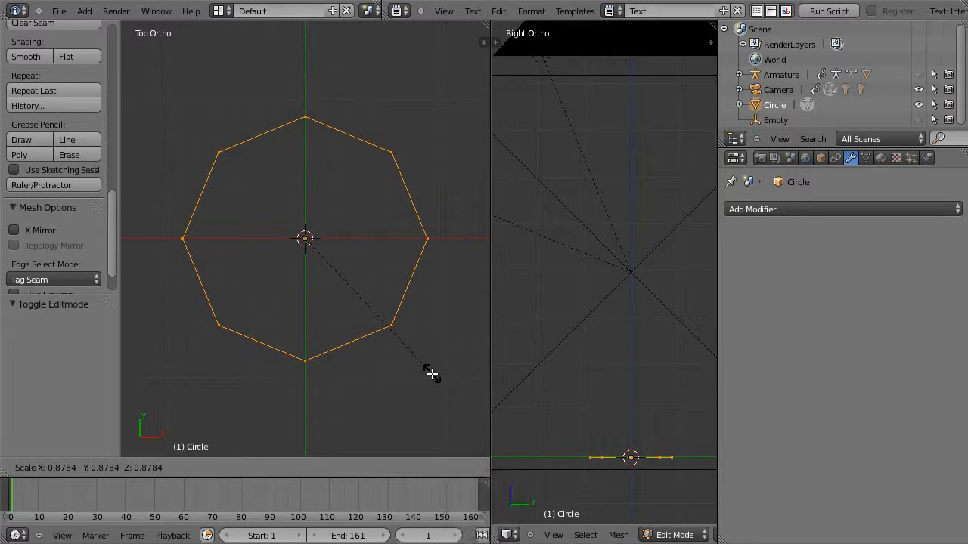
key(Escape)
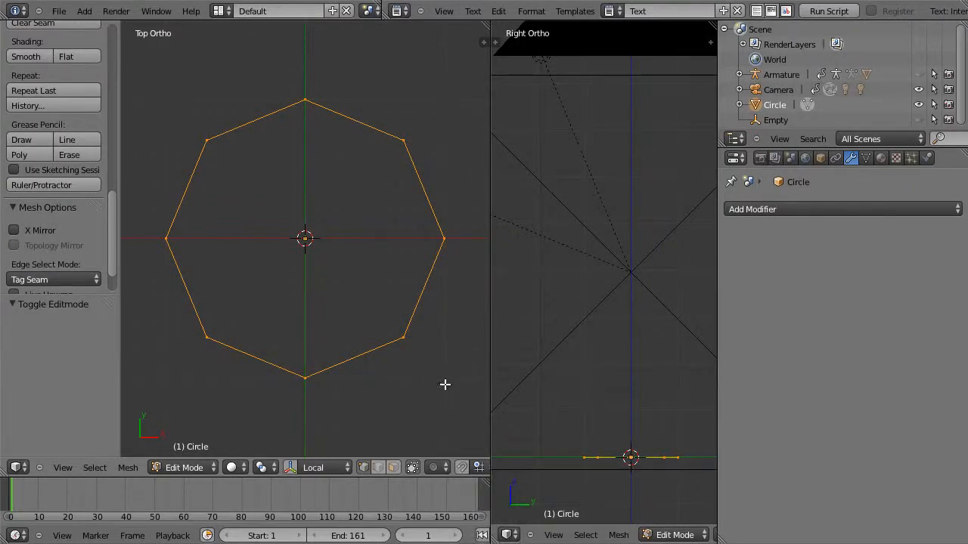
key(e)
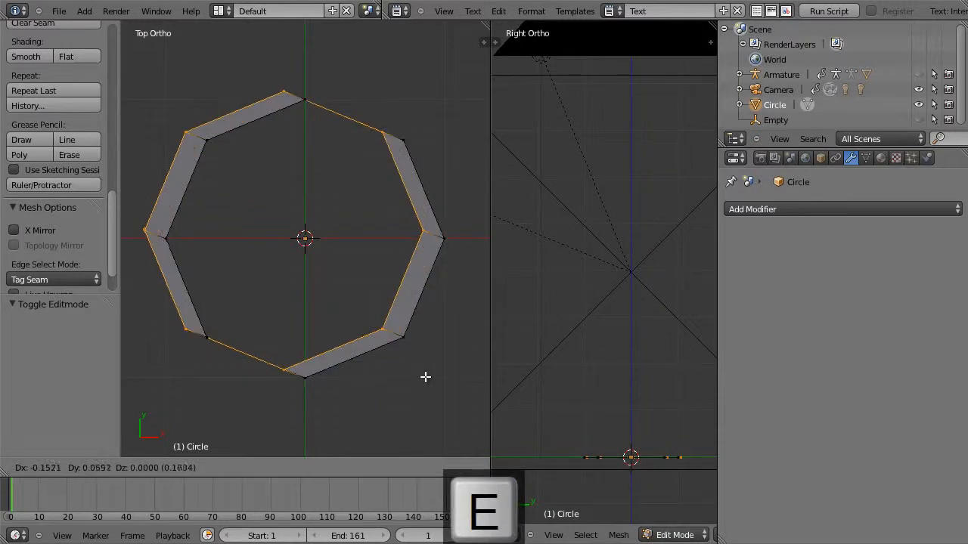
key(Escape)
key(s)
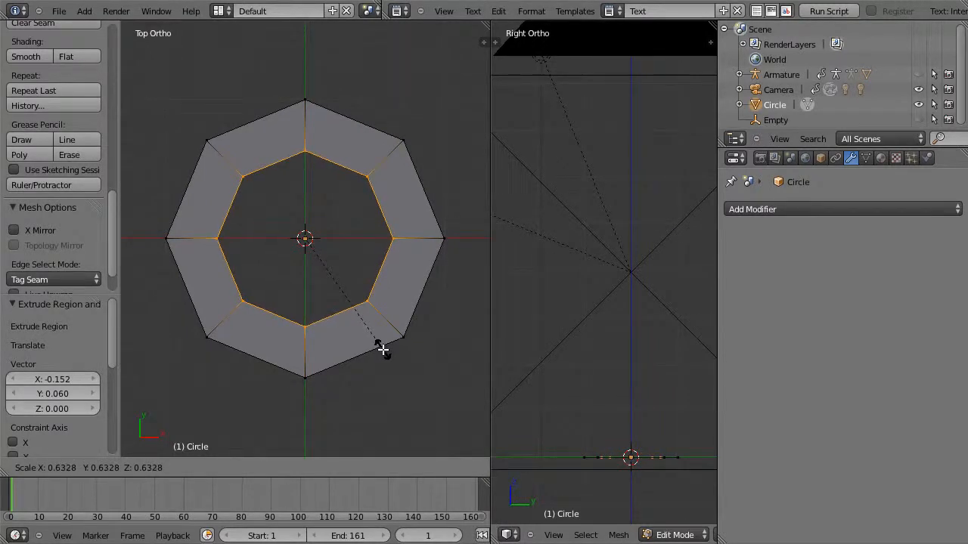
click(381, 347)
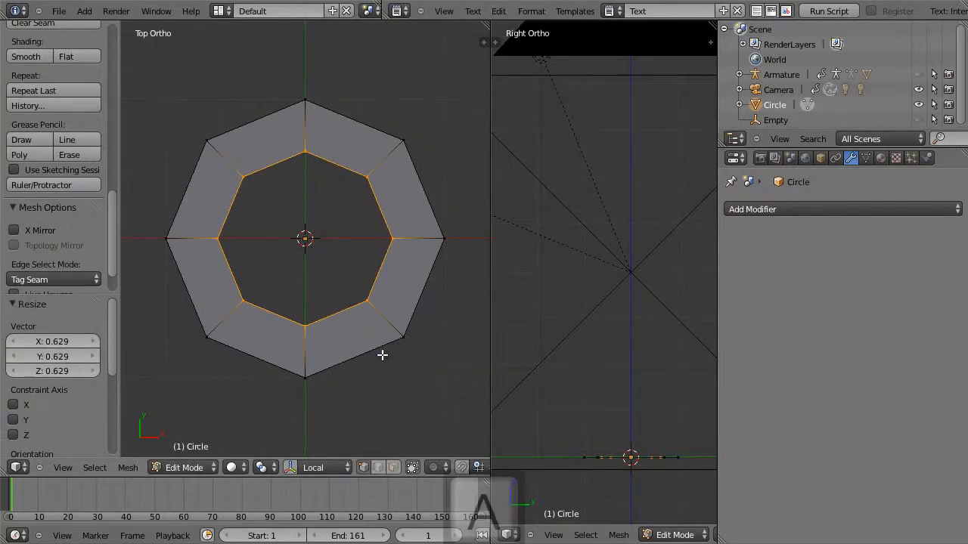
key(a)
key(a)
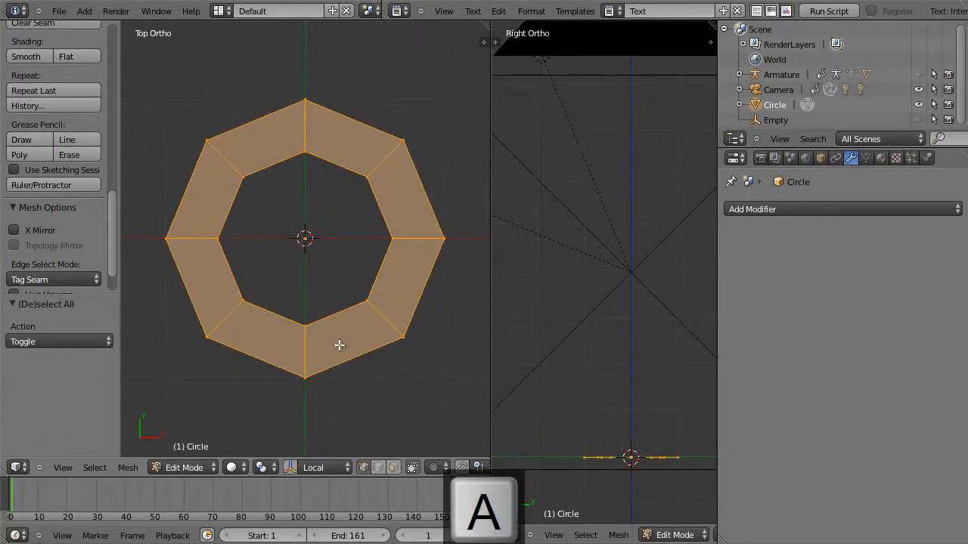
Extrude the whole flat octagonal ring upward by about 0.32 along Z
key(KP_1)
key(e)
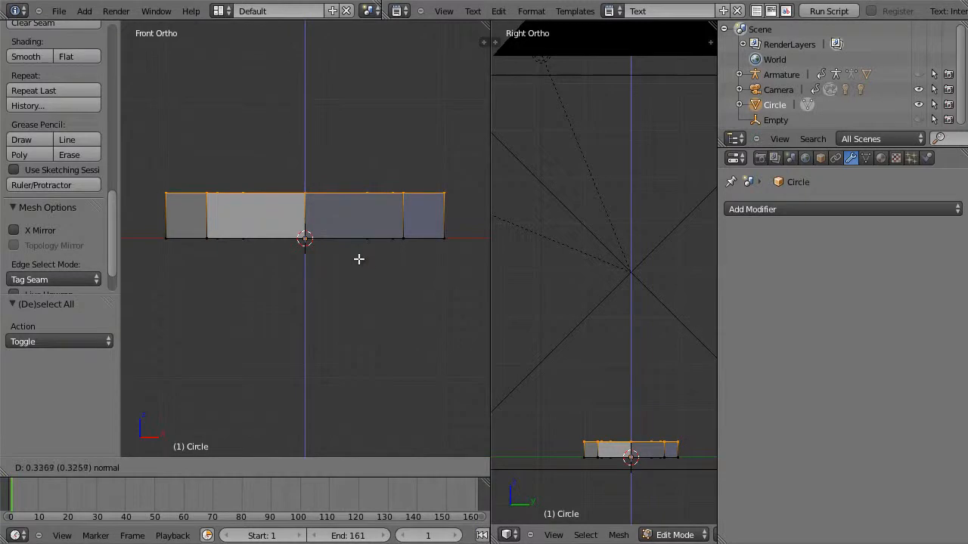
click(358, 259)
middle_drag(361, 260, 337, 322)
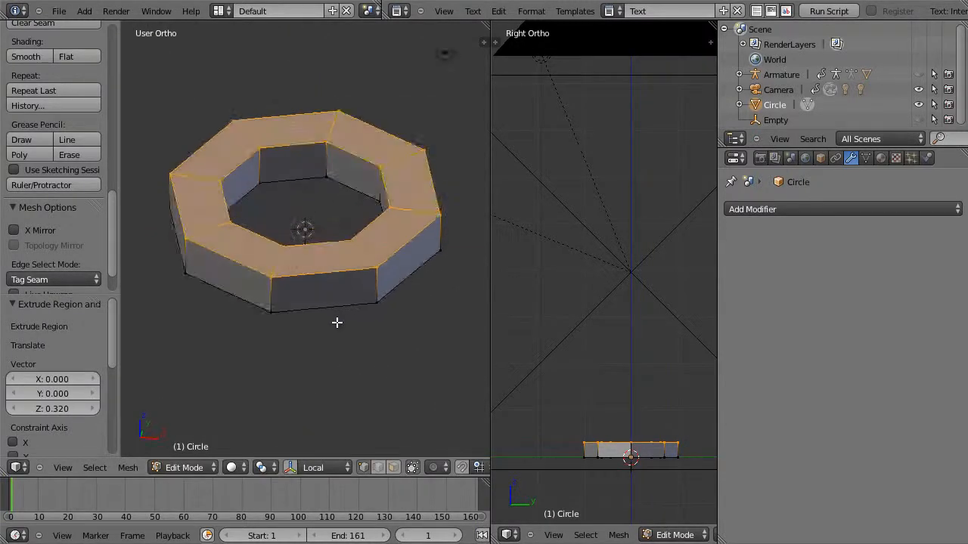
Add a centered loop cut around the ring's top face, raise it about 0.11 along Z and leave Edit Mode
key(ctrl+r)
click(363, 260)
key(Escape)
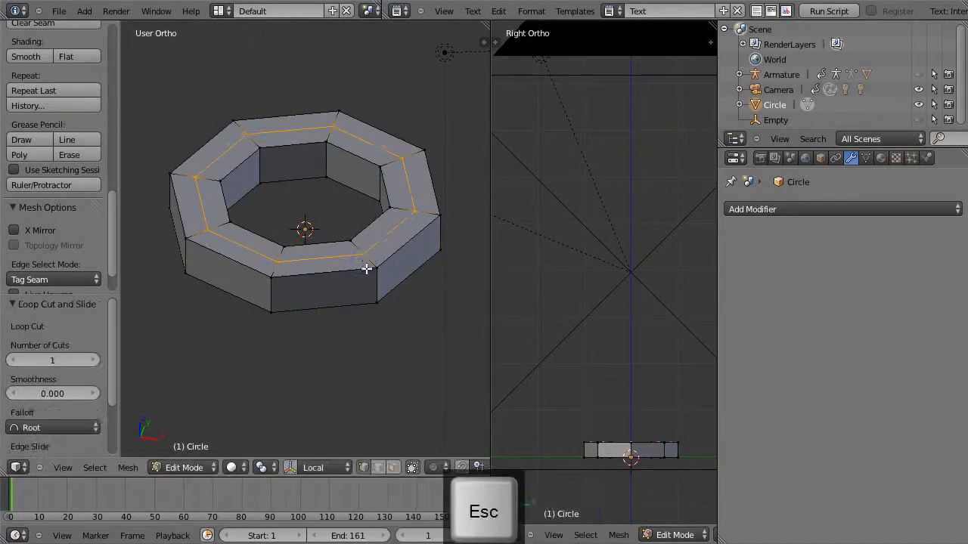
key(g)
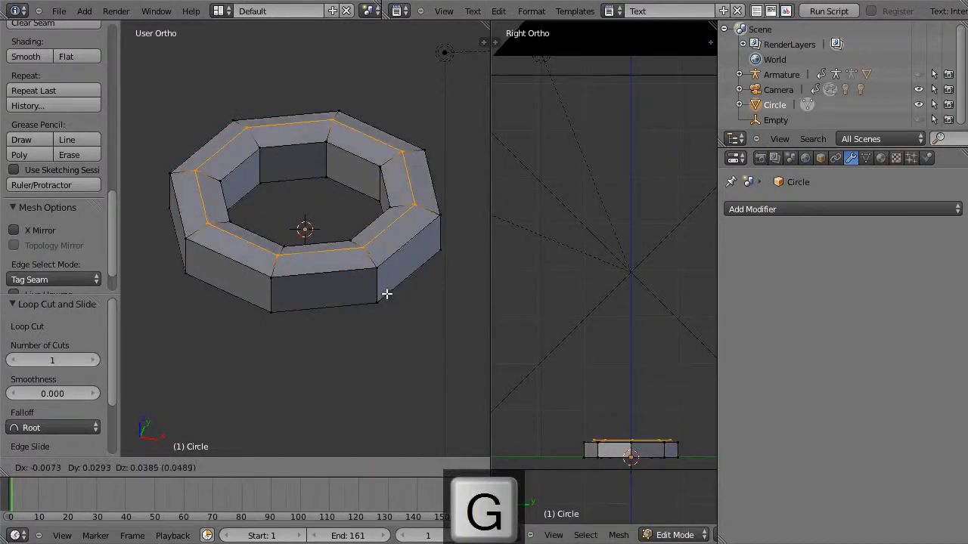
key(z)
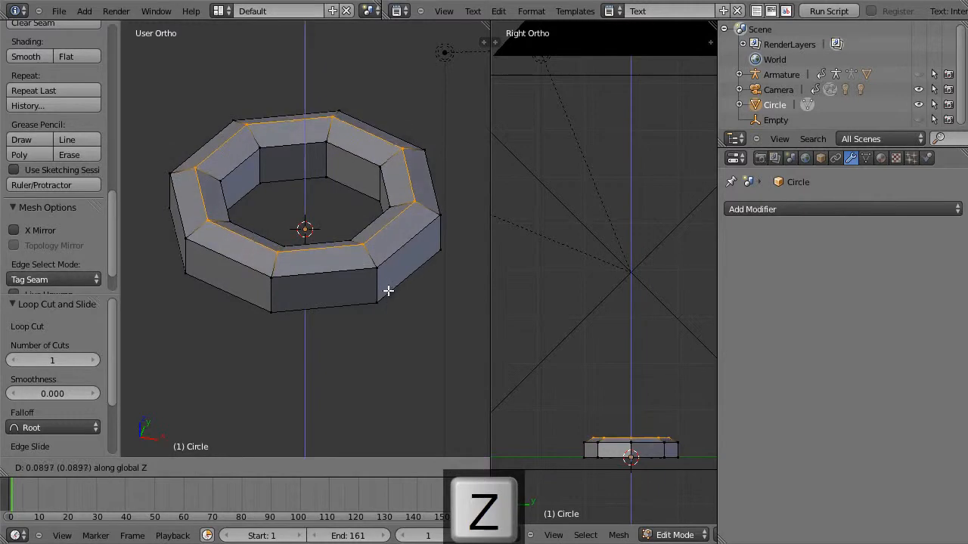
click(386, 287)
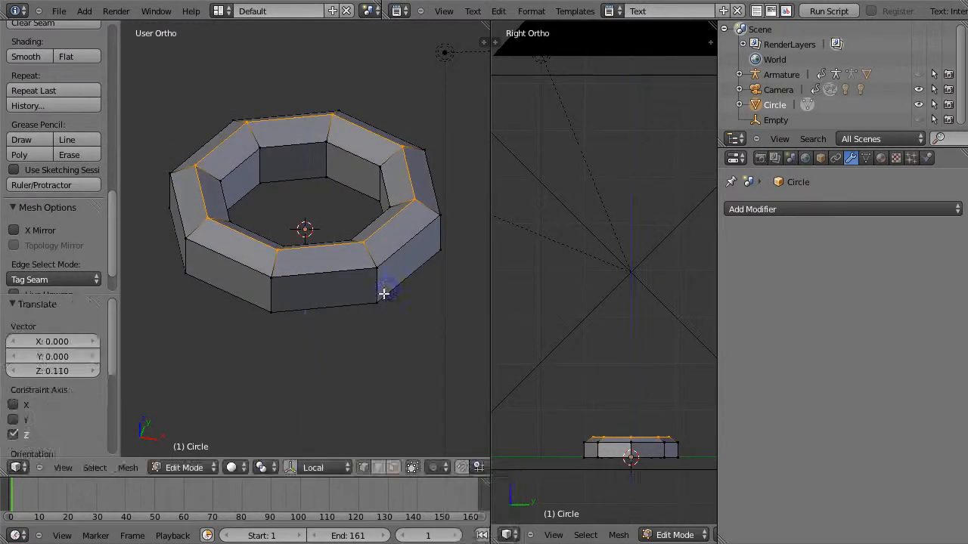
key(Tab)
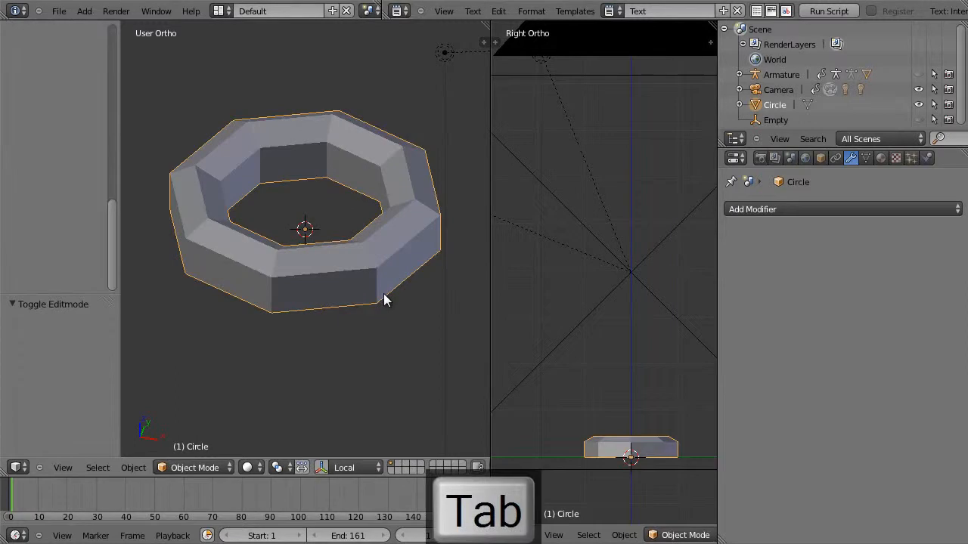
Add a Subdivision Surface modifier with 2 view subdivisions to the ring and set its shading to smooth
key(KP_7)
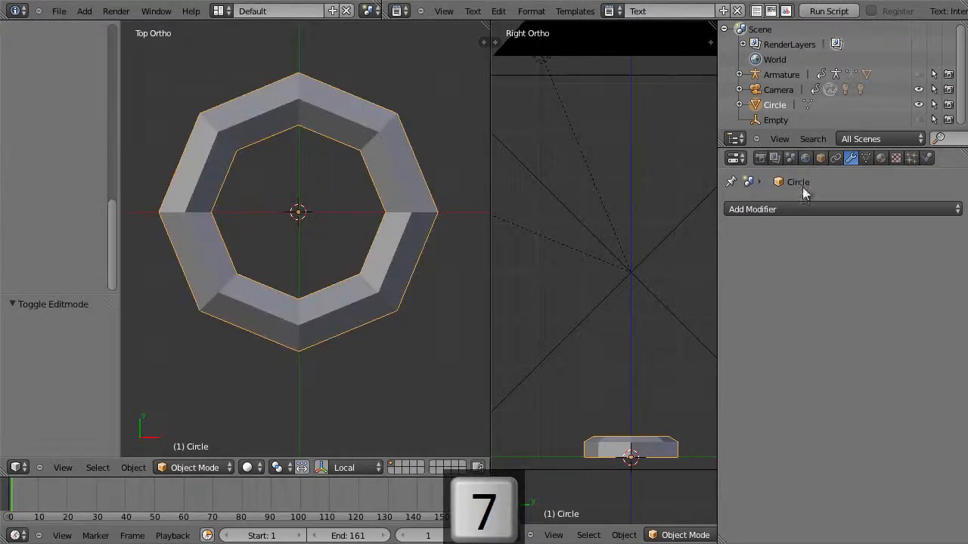
click(805, 210)
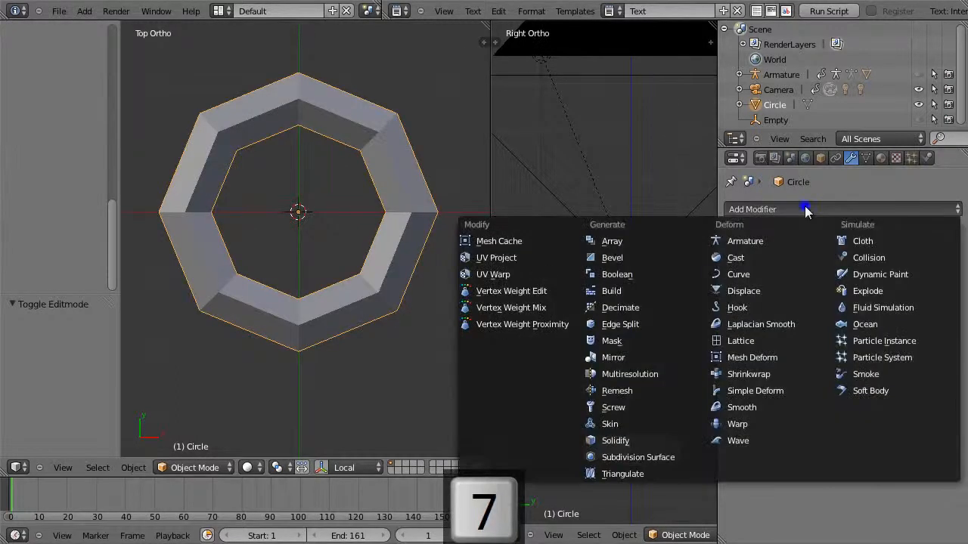
click(672, 456)
click(831, 315)
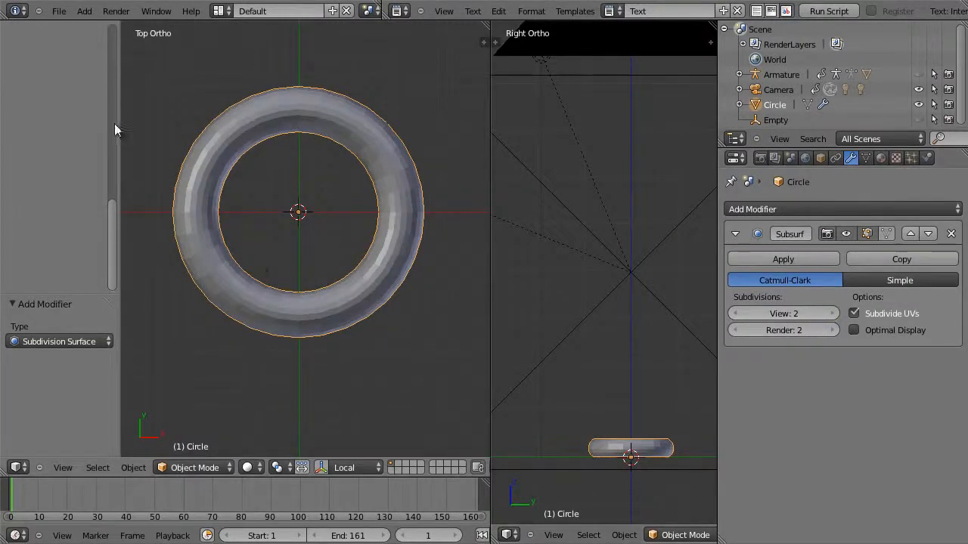
scroll(113, 121, up, 5)
scroll(113, 121, up, 6)
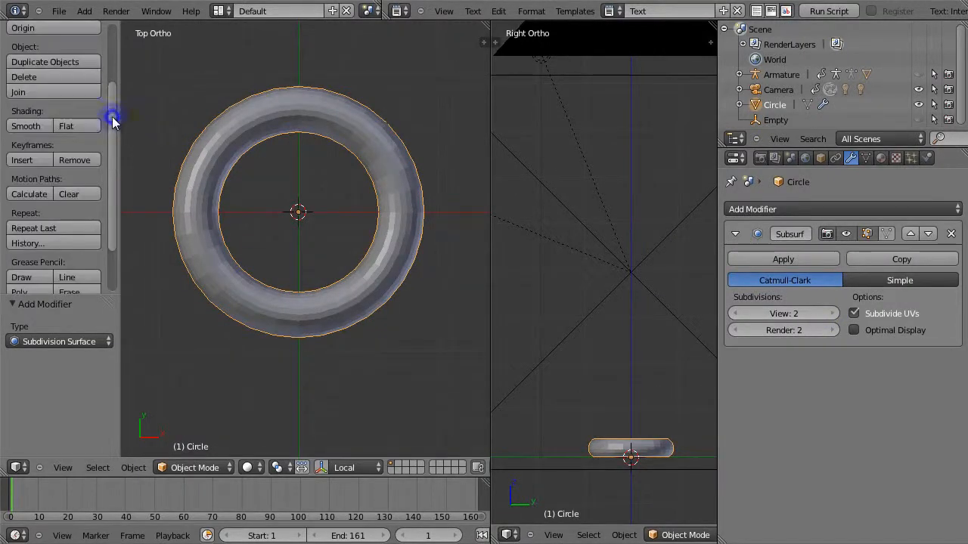
click(25, 126)
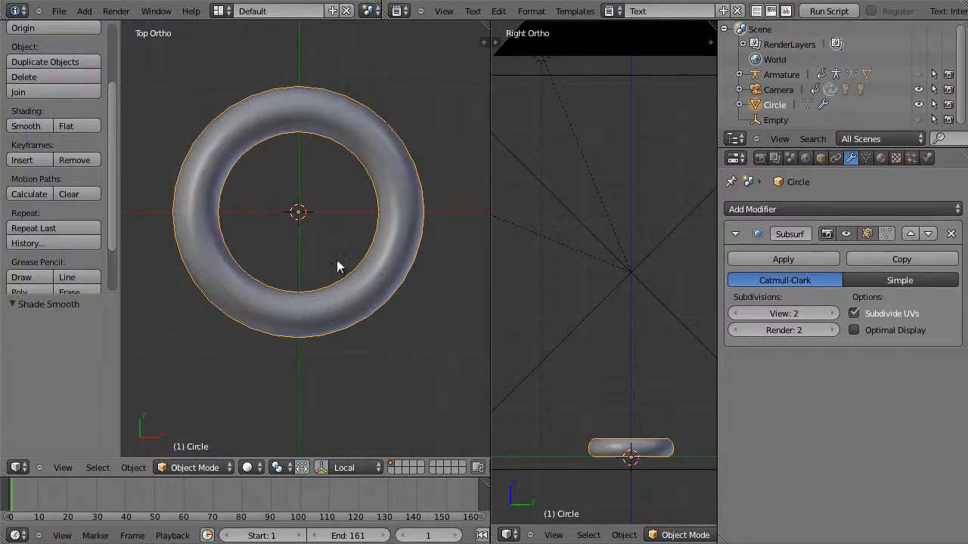
In wireframe Edit Mode, select the ring's positive-X half, duplicate it in place and separate the duplicate into its own object
key(Tab)
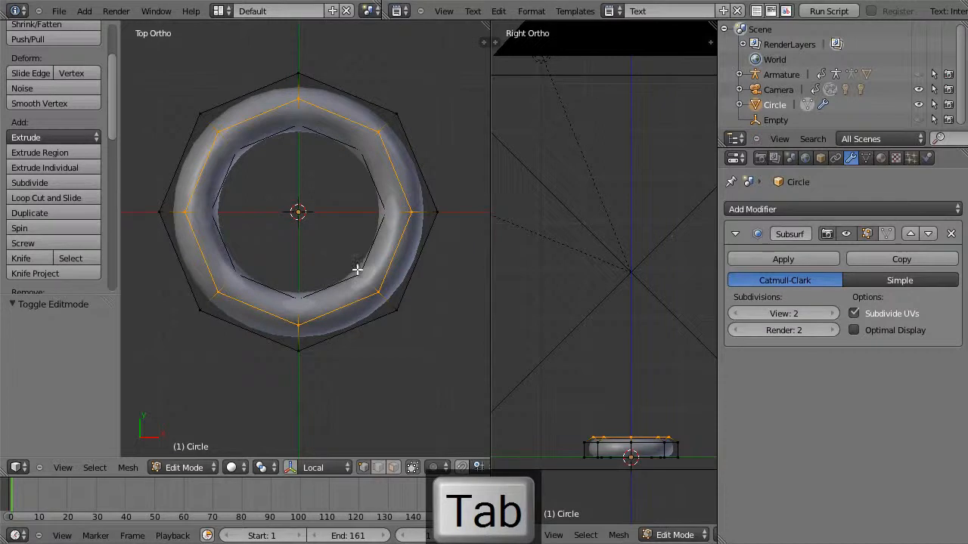
key(z)
key(b)
drag(285, 39, 419, 364)
key(a)
key(b)
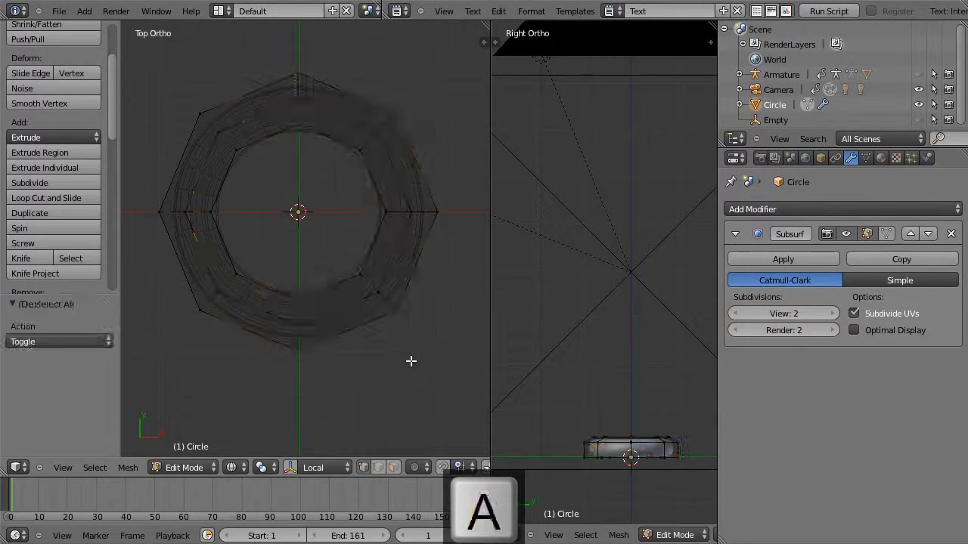
drag(284, 53, 446, 381)
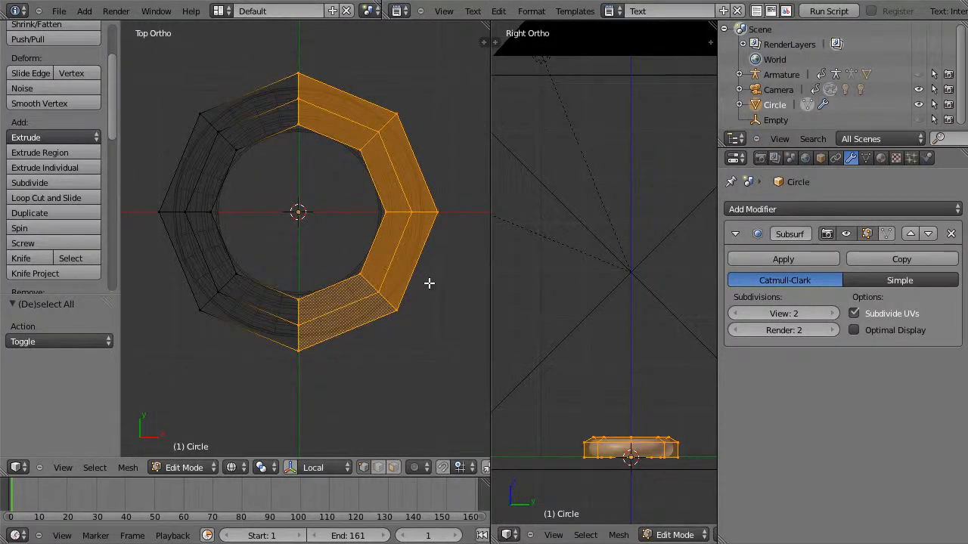
key(shift+d)
key(Escape)
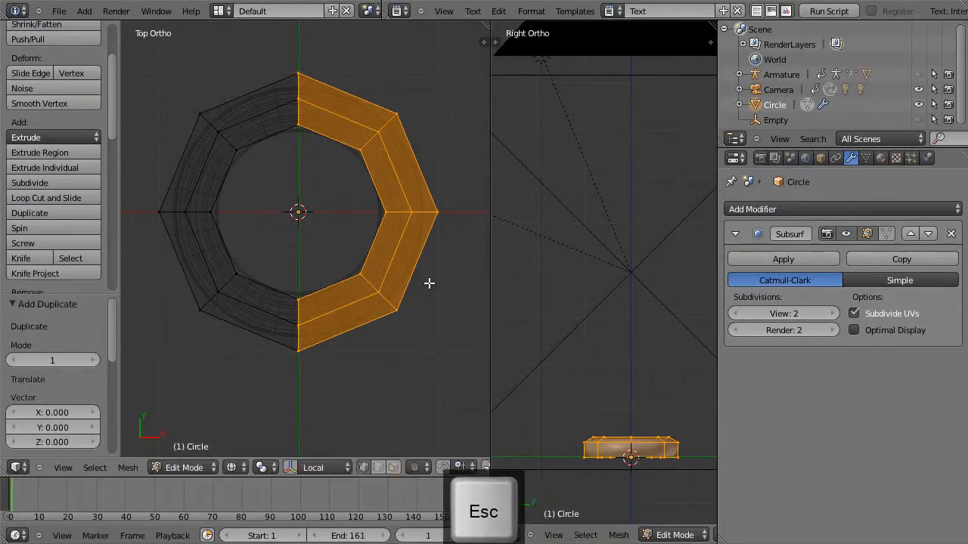
key(p)
key(Return)
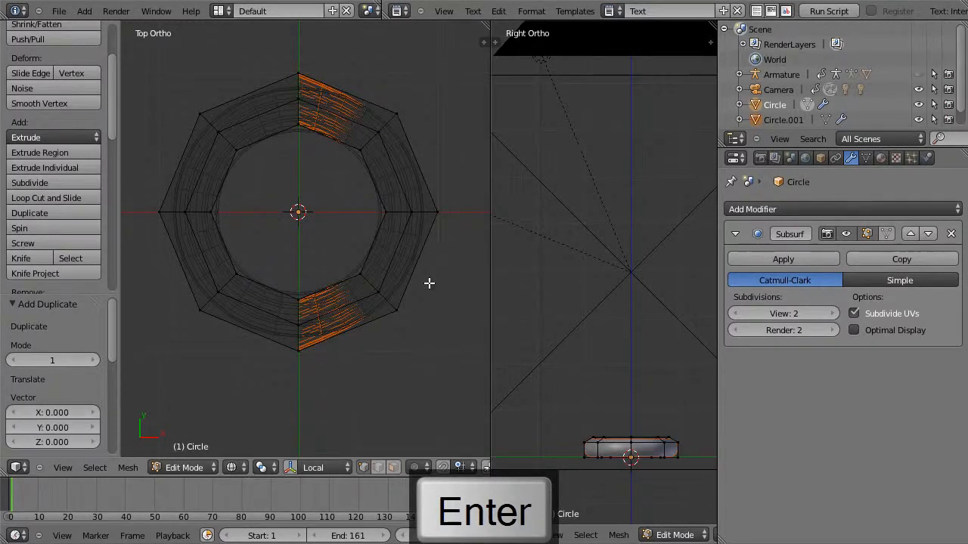
key(Tab)
Select the separated half-ring and, in Edit Mode, move its whole mesh about 0.668 along X, clear of the ring
right_click(313, 81)
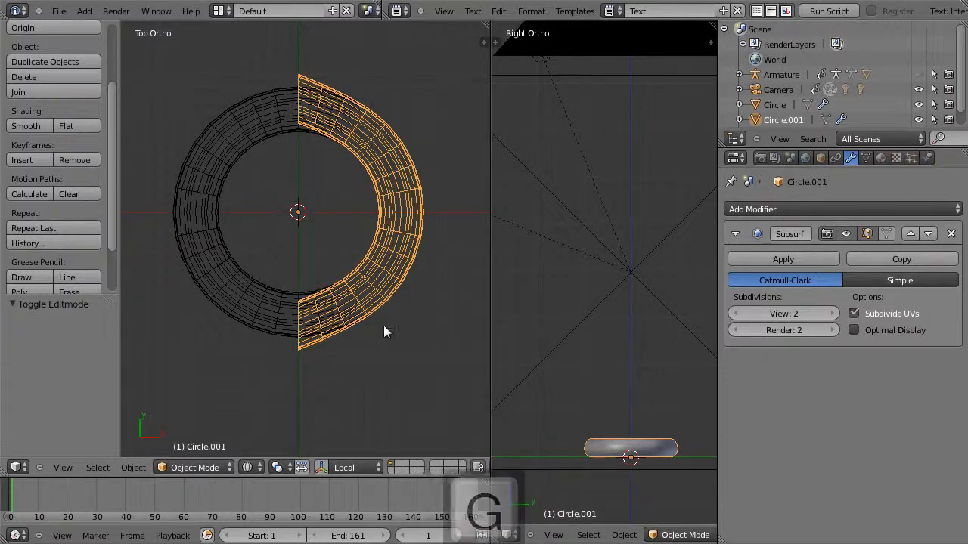
key(g)
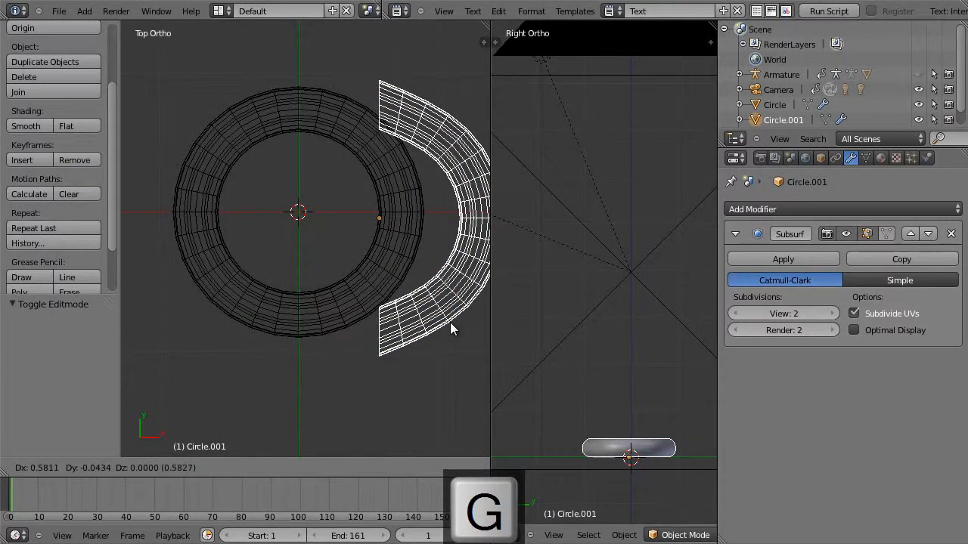
key(Escape)
key(Tab)
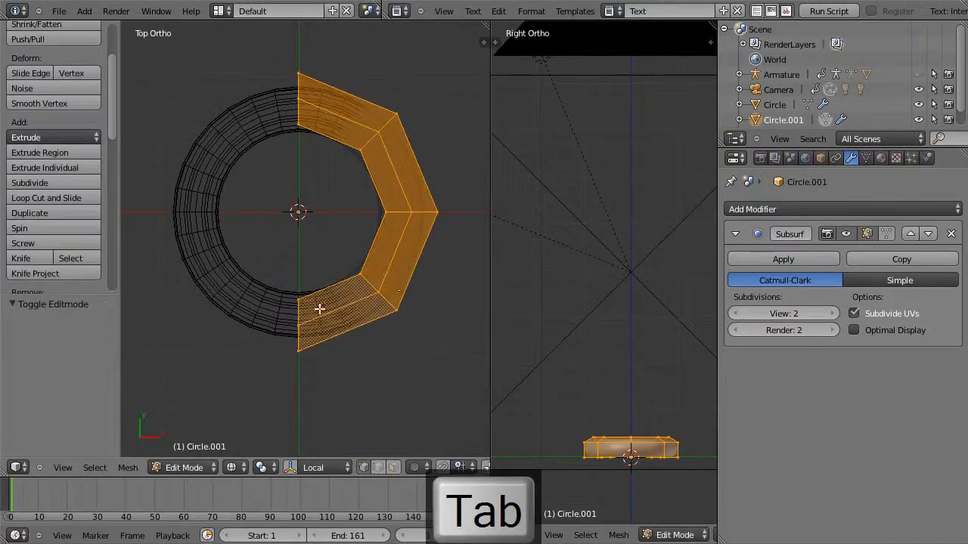
key(g)
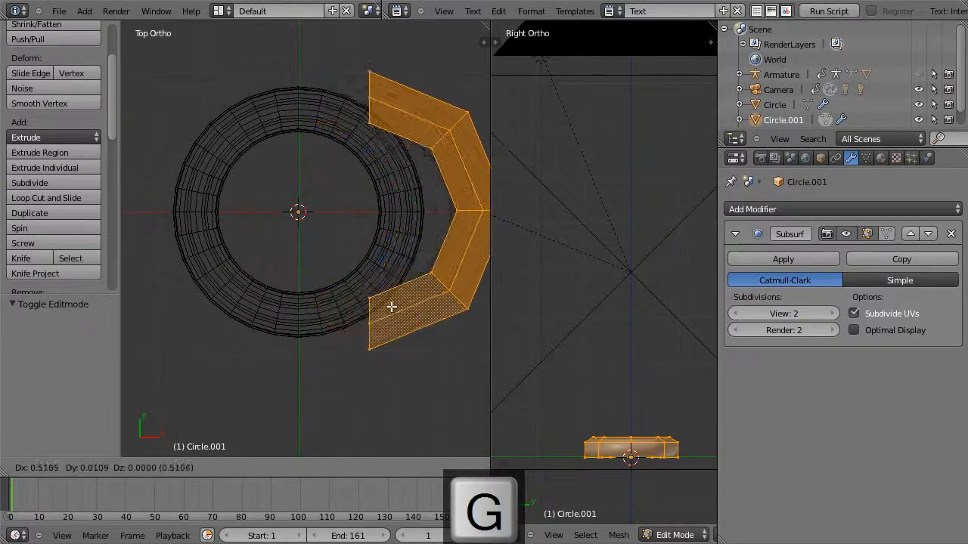
key(x)
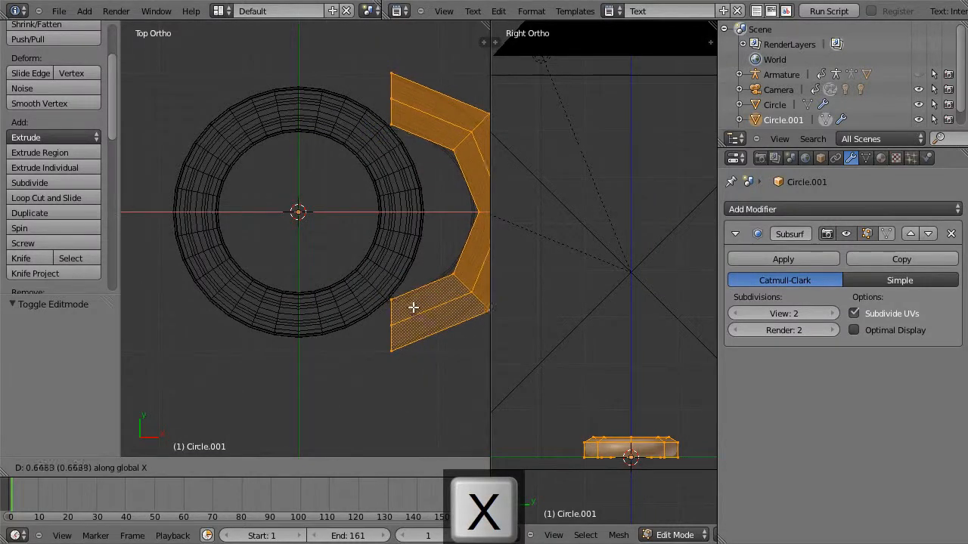
click(412, 305)
Merge the inner and outer bottom vertices at the half-ring's positive-Y open end at their center
middle_drag(406, 280, 339, 310)
right_click(333, 309)
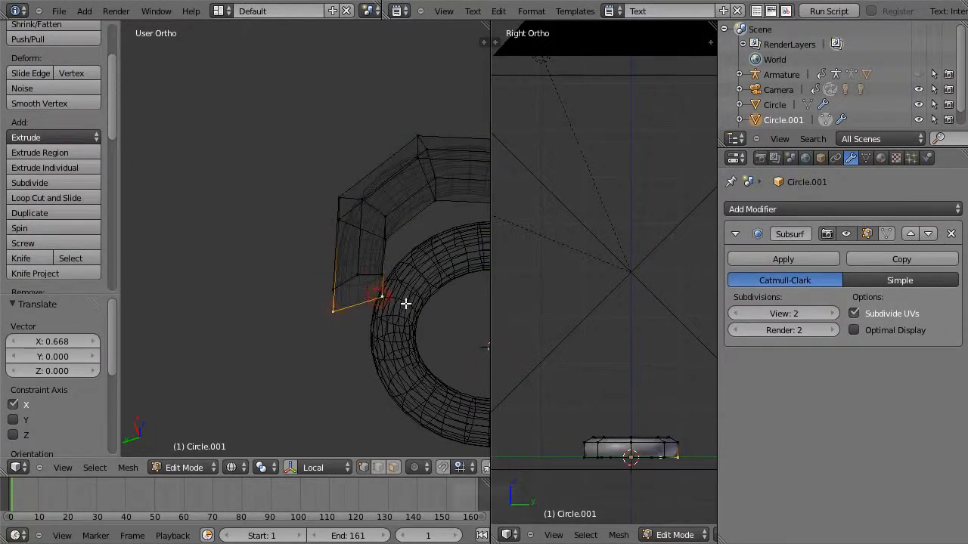
key(w)
click(376, 235)
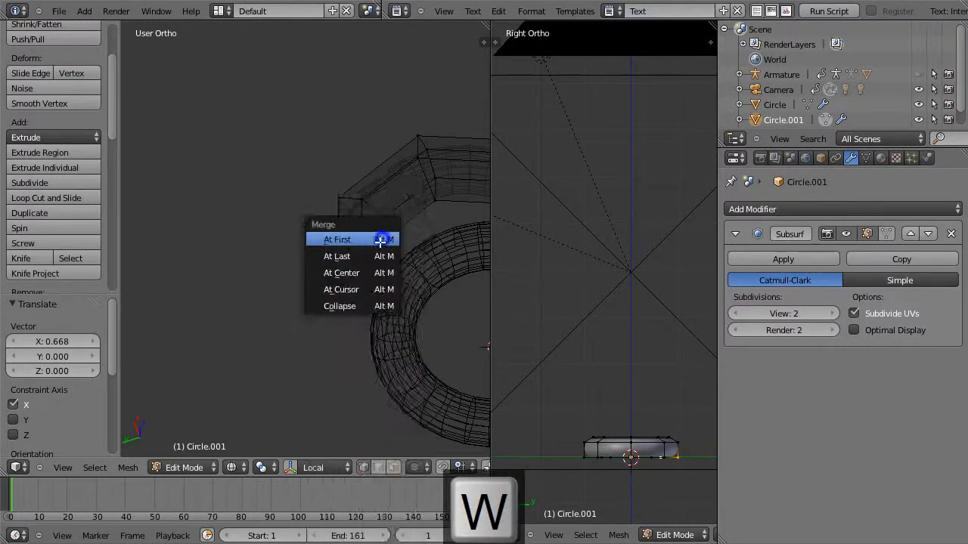
click(356, 273)
mouse_move(372, 264)
middle_down()
mouse_move(419, 272)
mouse_move(455, 219)
mouse_move(354, 273)
middle_up()
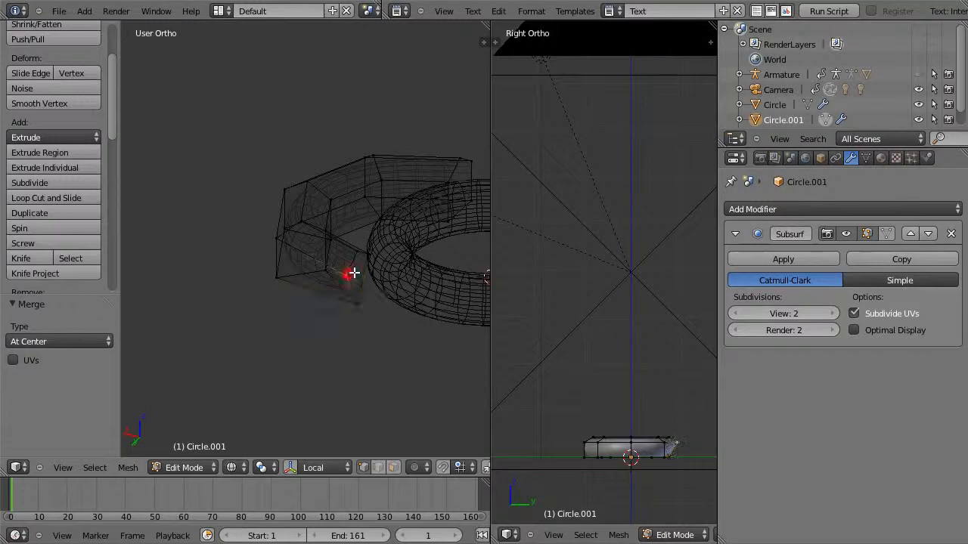
key(w)
click(384, 270)
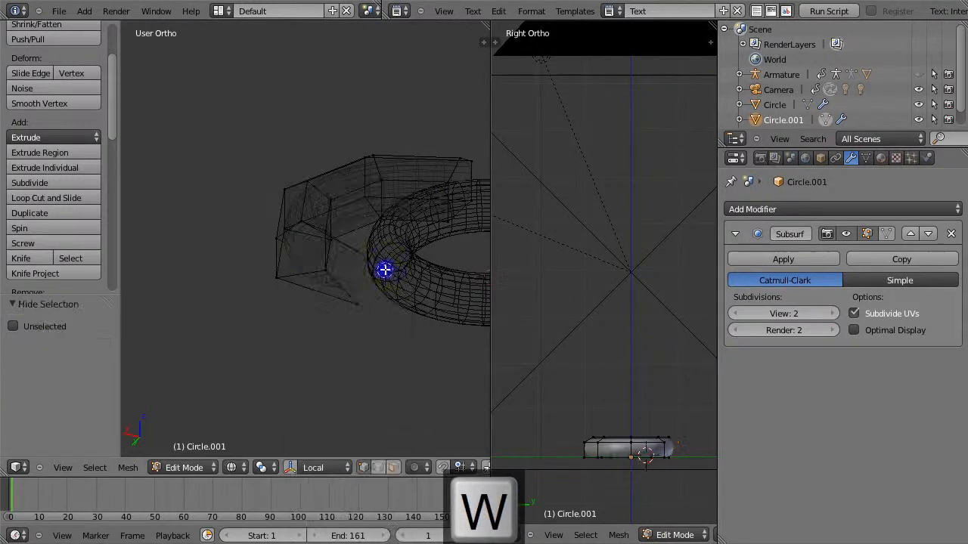
key(ctrl+z)
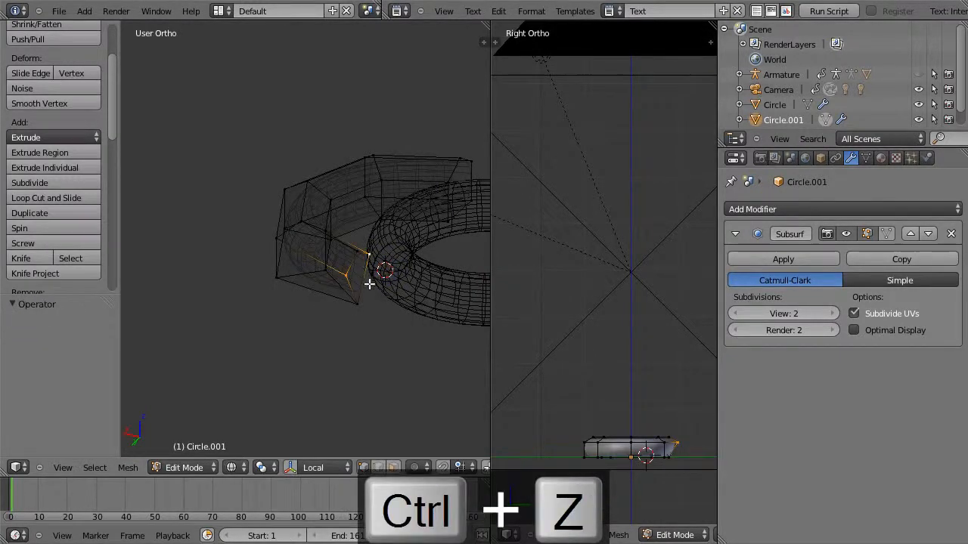
Merge the inner and outer upper side vertices at the half-ring's positive-Y open end at their center
key(w)
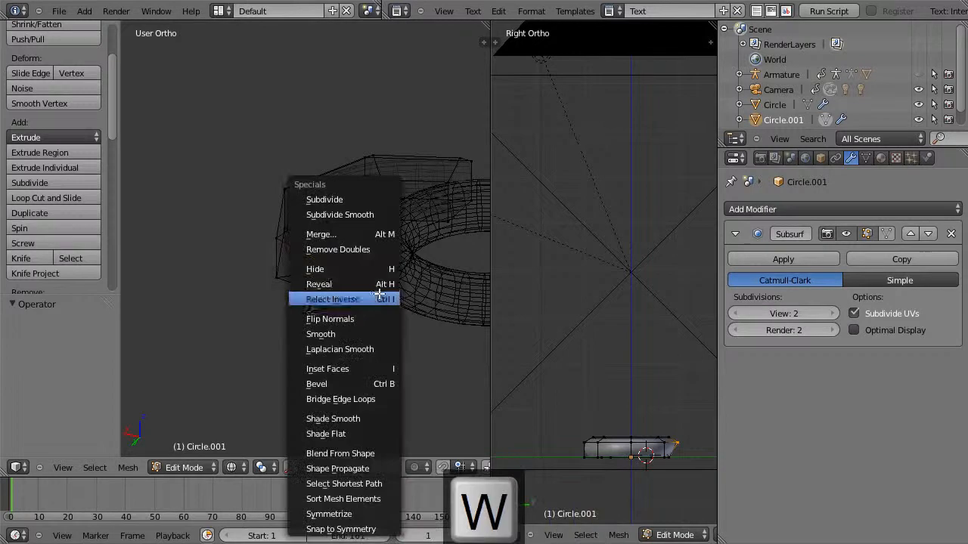
click(339, 237)
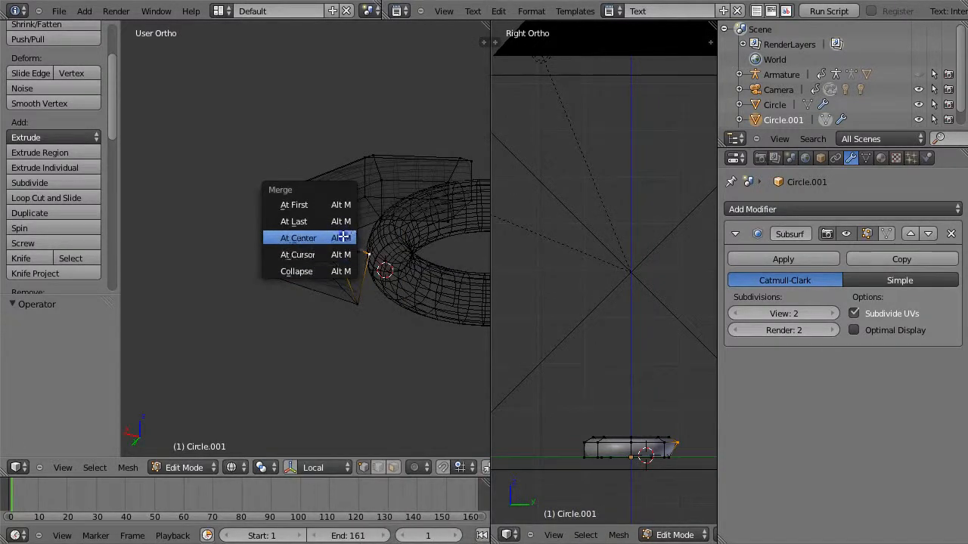
click(342, 238)
Merge the inner and outer bottom vertices at the half-ring's opposite, negative-Y open end at their center
middle_drag(401, 266, 301, 274)
scroll(408, 272, down, 3)
shift+middle_drag(428, 260, 273, 293)
scroll(390, 303, up, 4)
middle_drag(389, 303, 307, 350)
scroll(163, 387, up, 3)
scroll(164, 387, down, 4)
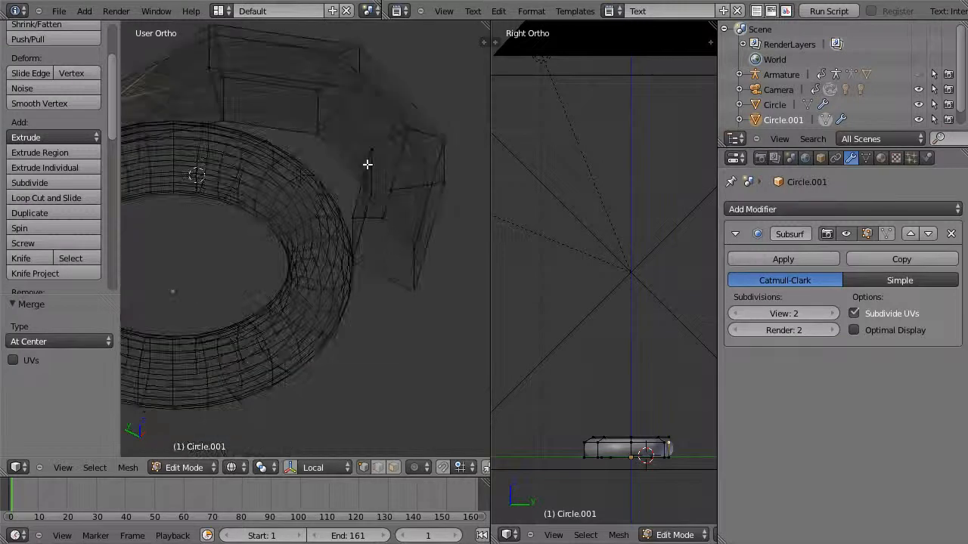
right_click(353, 262)
shift+right_click(412, 287)
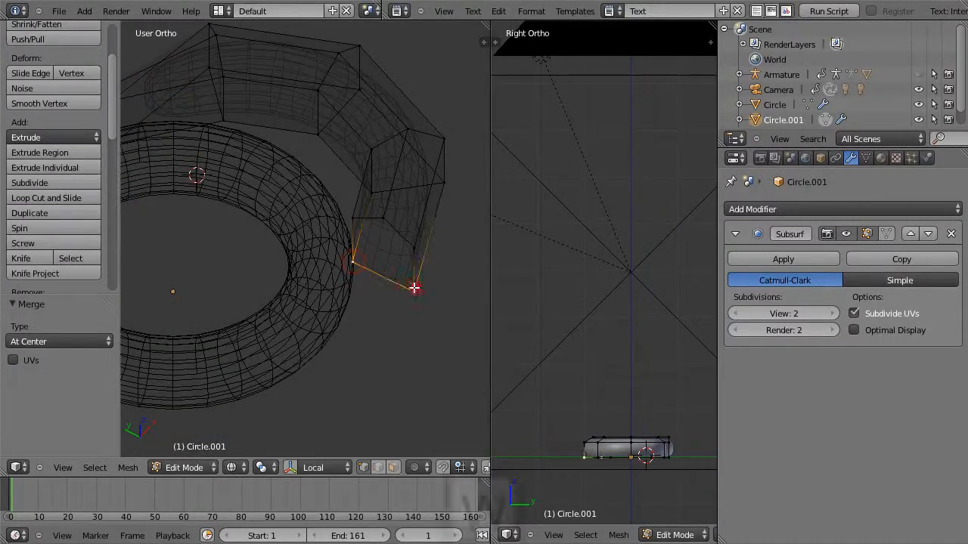
key(w)
click(370, 226)
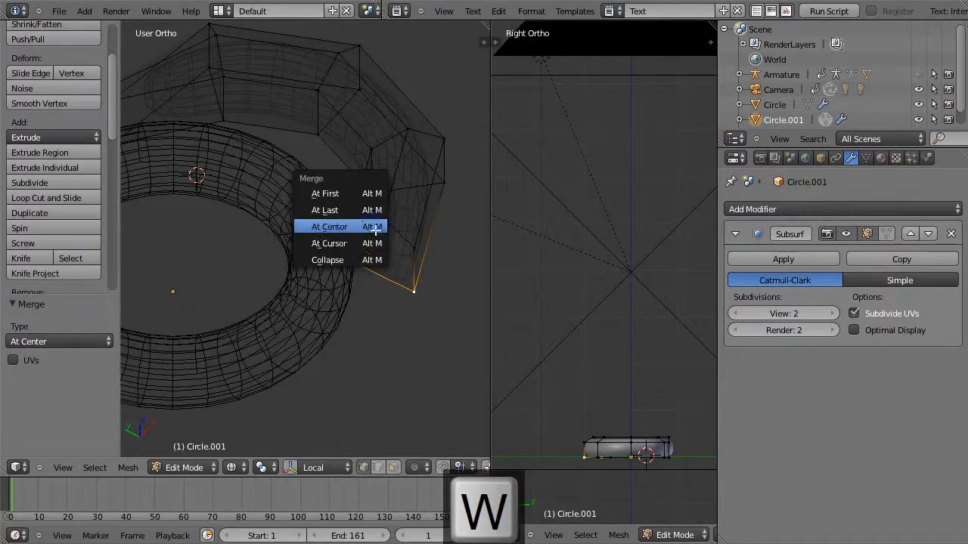
click(366, 227)
Merge the inner and outer upper side vertices at the half-ring's negative-Y open end at their center, and deselect everything
right_click(356, 219)
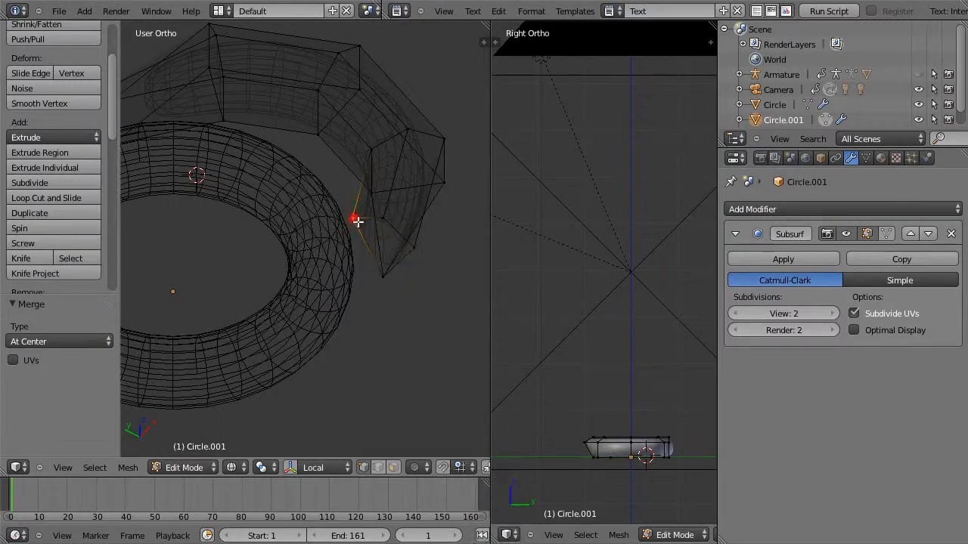
shift+right_click(414, 250)
key(w)
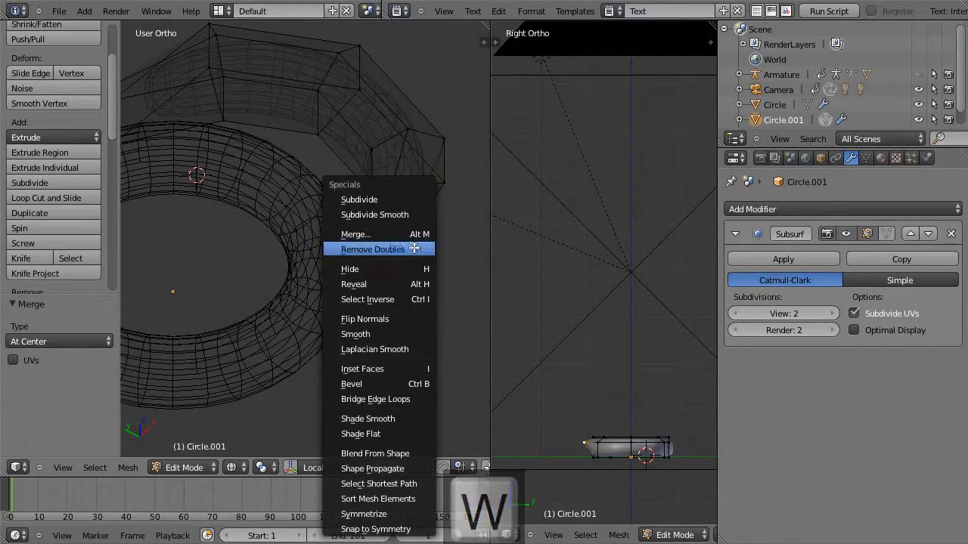
click(416, 237)
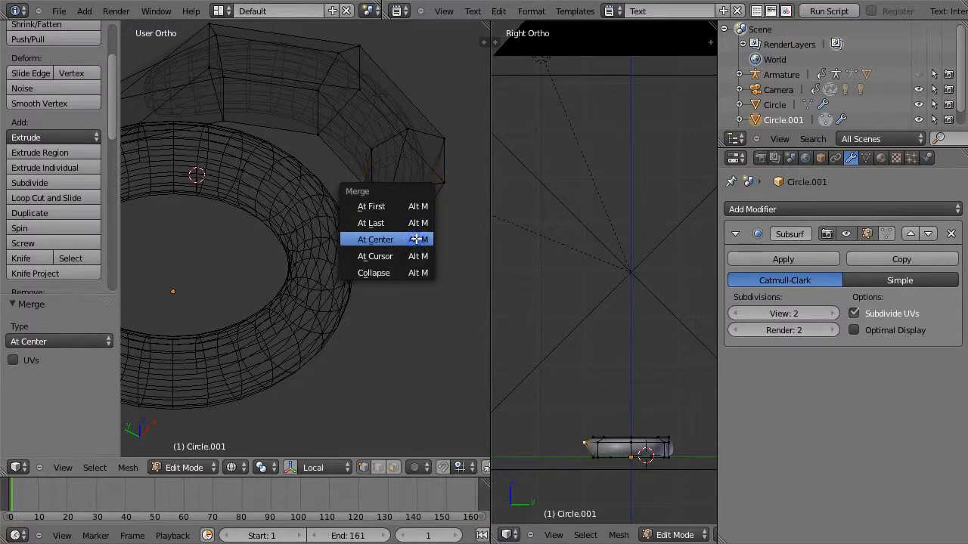
click(420, 237)
key(a)
Switch to solid shading and add a horizontal loop cut around the half-ring's side walls, slid close to the bottom edge
scroll(426, 259, down, 3)
middle_drag(425, 259, 295, 321)
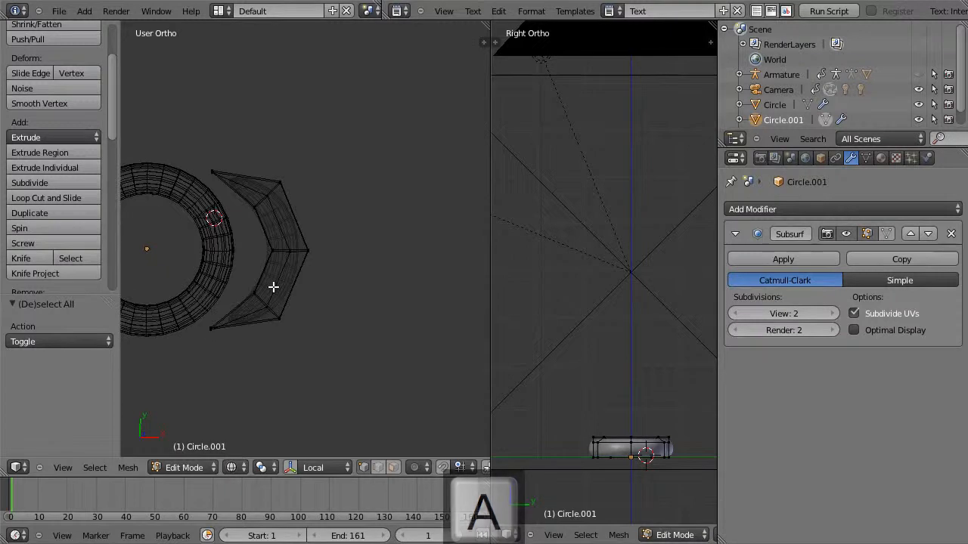
key(KP_7)
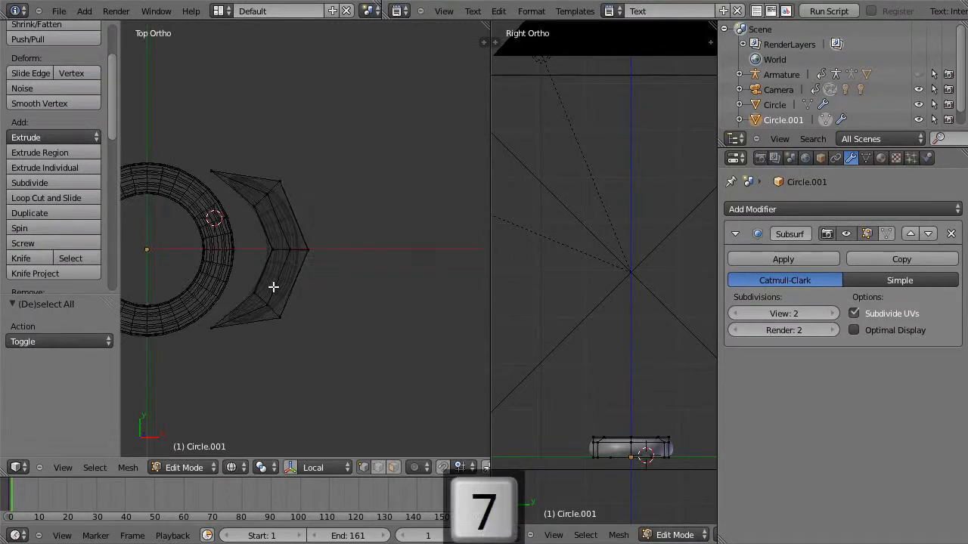
mouse_move(250, 275)
shift+middle_down()
mouse_move(388, 256)
mouse_move(396, 149)
mouse_move(391, 220)
mouse_move(395, 207)
shift+middle_up()
key(z)
scroll(403, 207, up, 5)
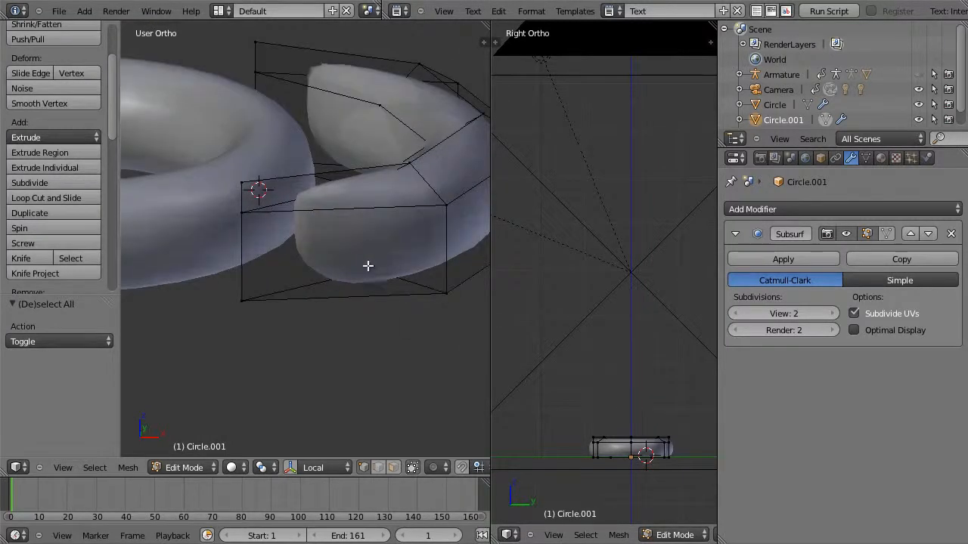
key(ctrl+r)
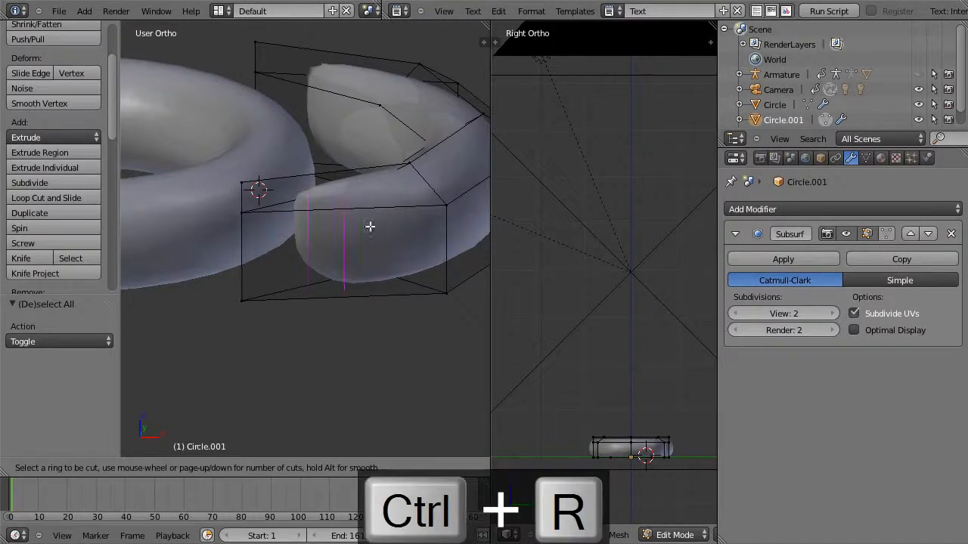
click(444, 260)
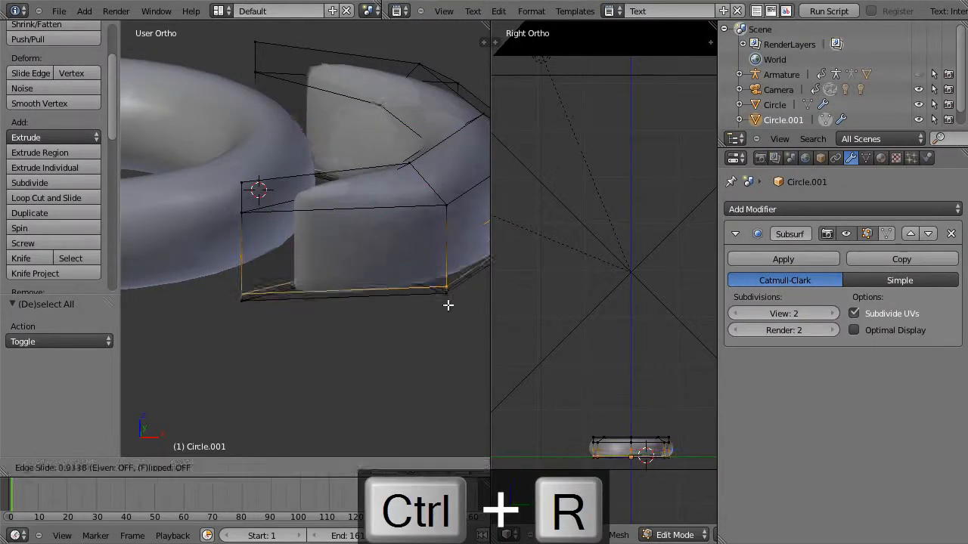
click(449, 301)
middle_drag(447, 300, 307, 265)
Add a horizontal loop cut around the full ring's outer wall, slid by about 0.74 toward its bottom edge
key(Tab)
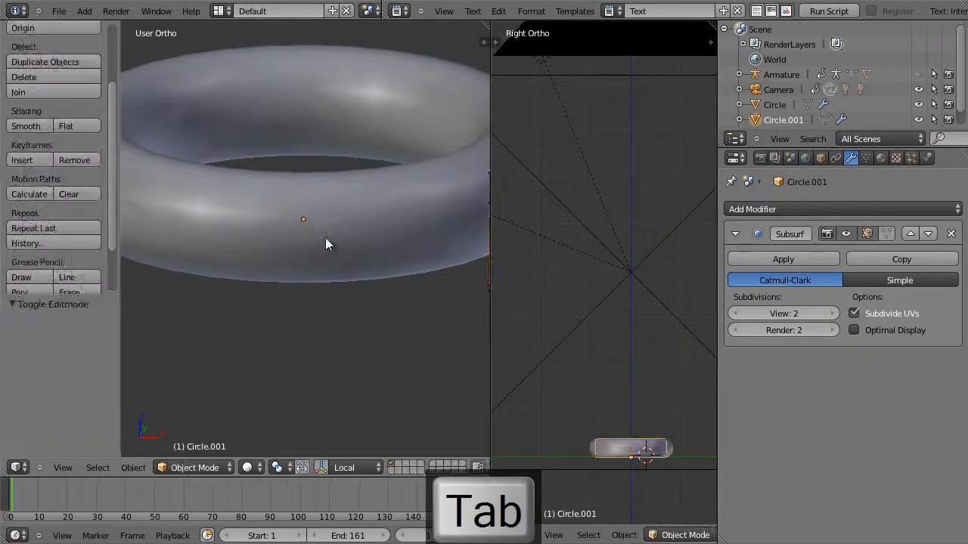
right_click(325, 239)
key(Tab)
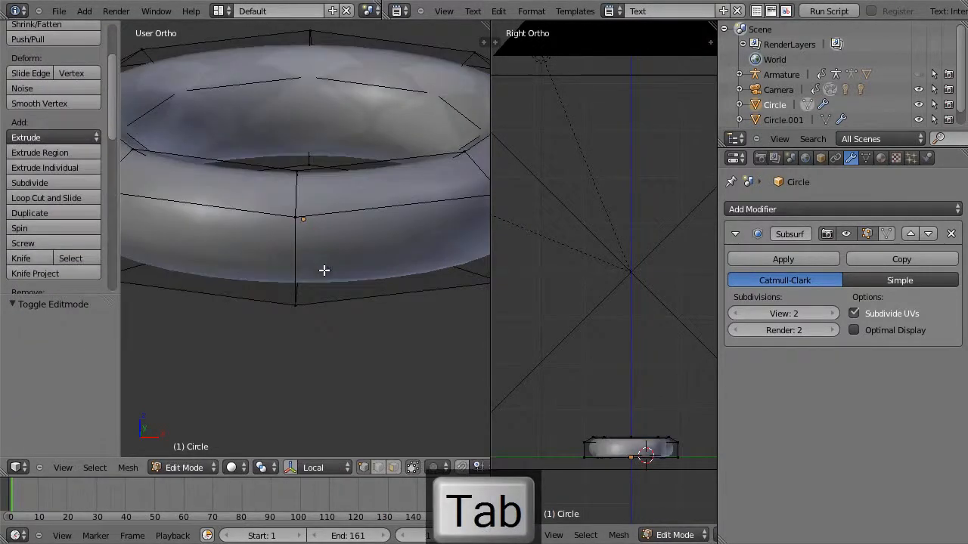
key(ctrl+r)
click(300, 266)
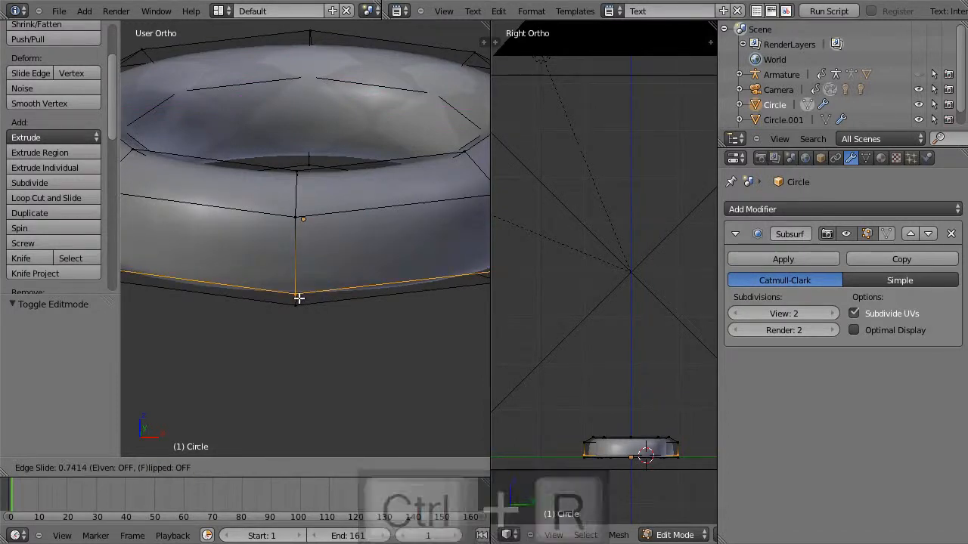
click(299, 299)
key(Tab)
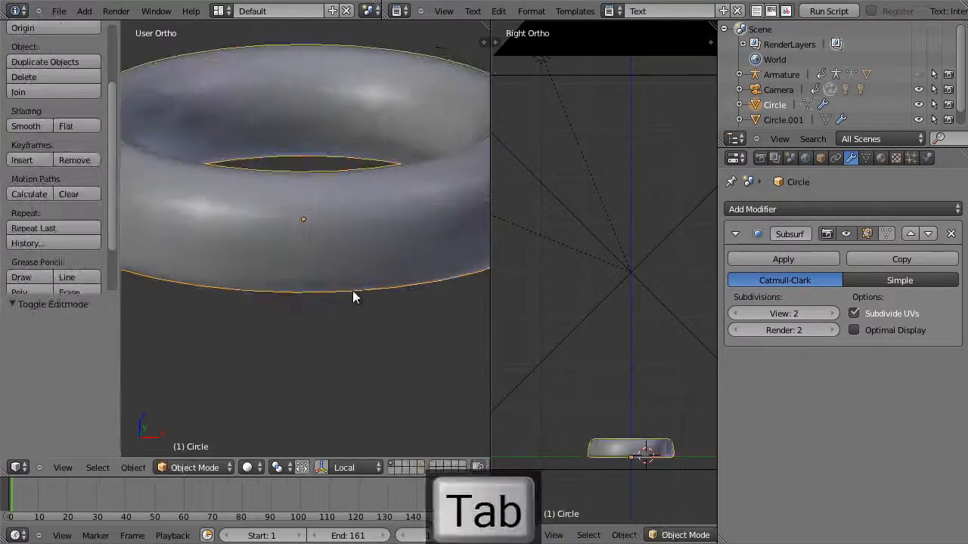
Move the half-ring's whole mesh about -0.156 along X in Edit Mode, closer to the ring, and return to Object Mode
scroll(353, 290, down, 5)
middle_drag(345, 283, 368, 311)
key(Tab)
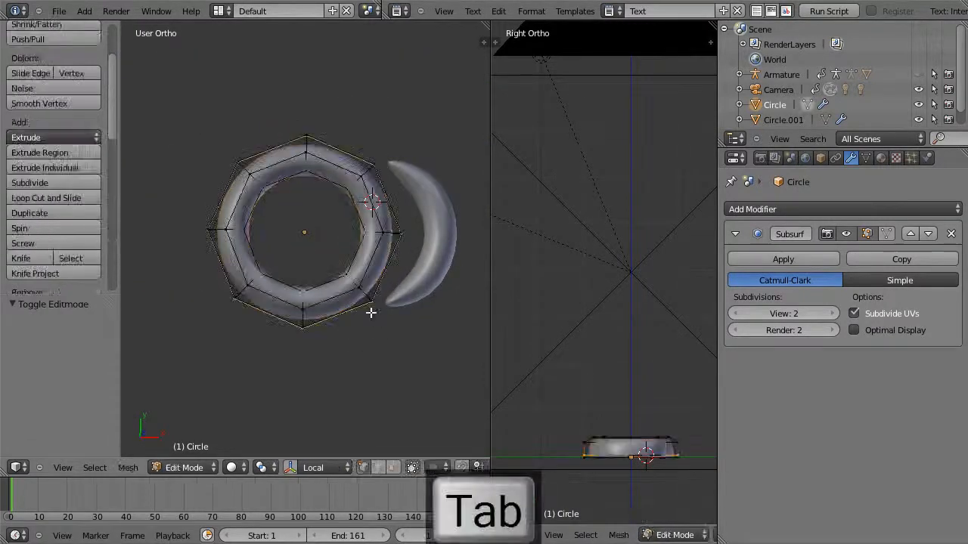
key(Tab)
right_click(418, 286)
key(Tab)
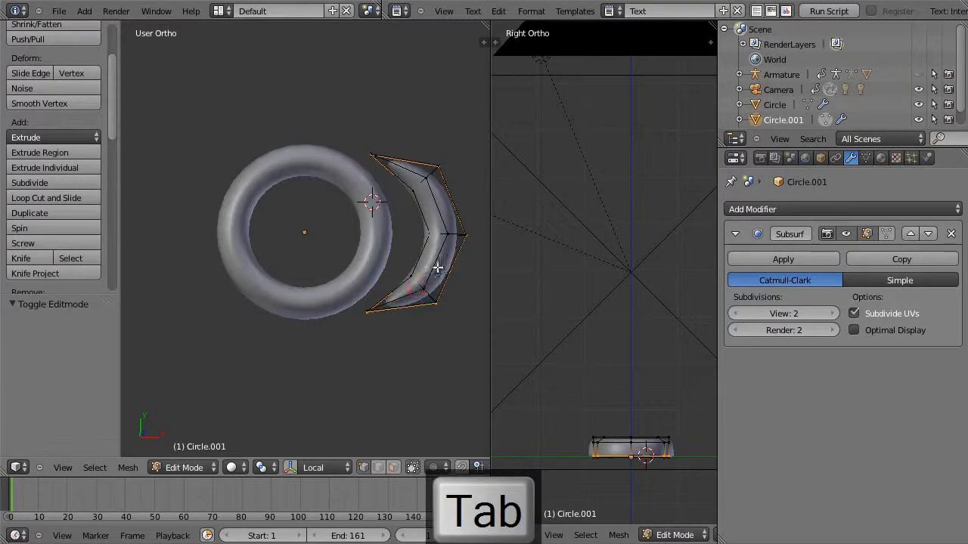
key(a)
key(a)
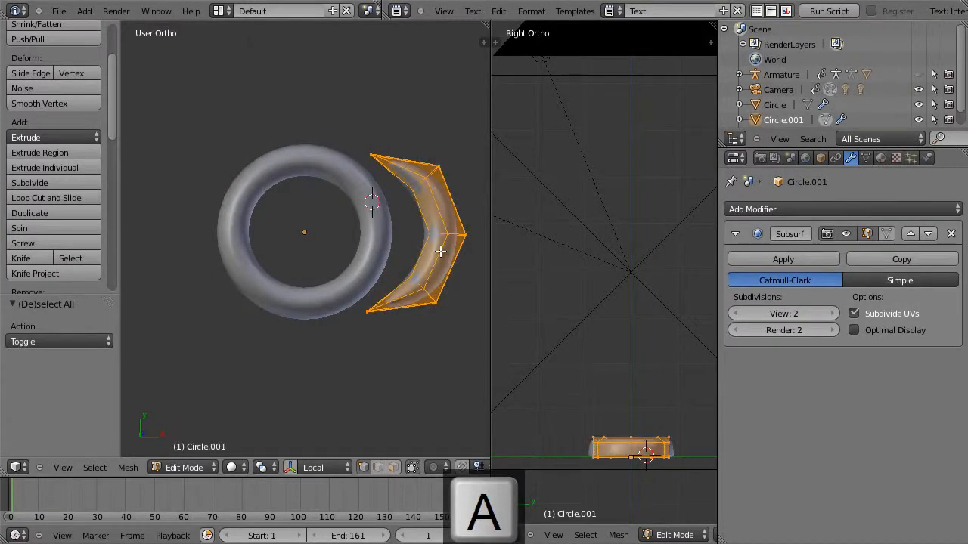
key(KP_7)
key(g)
key(x)
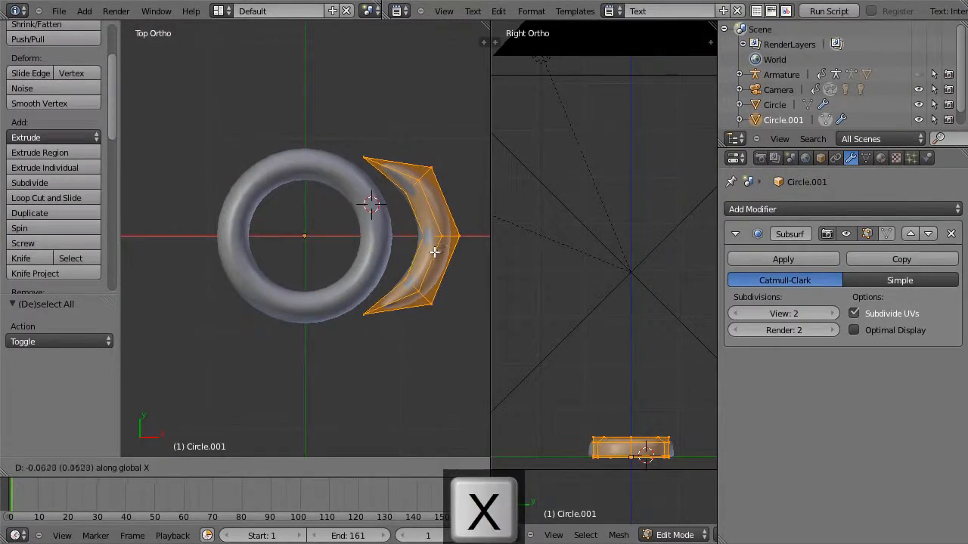
click(425, 251)
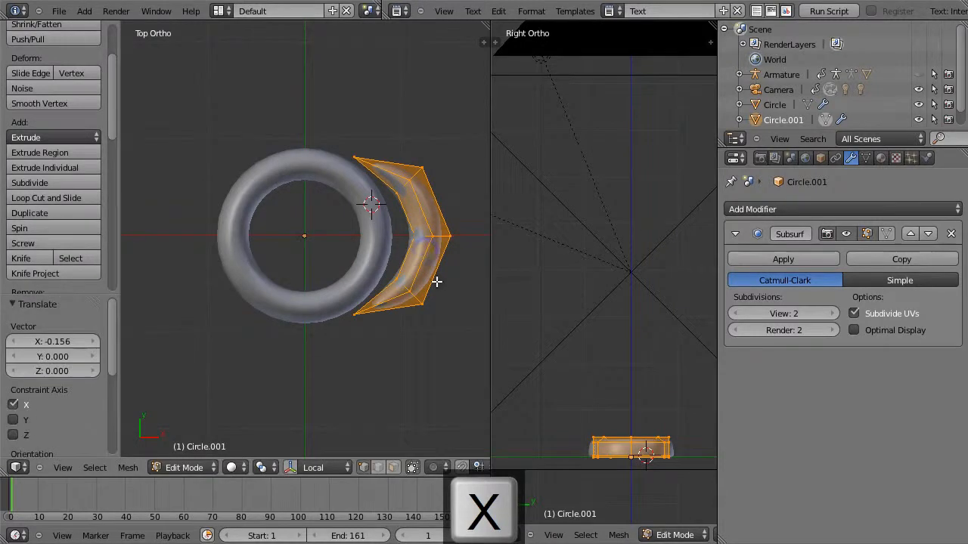
key(Tab)
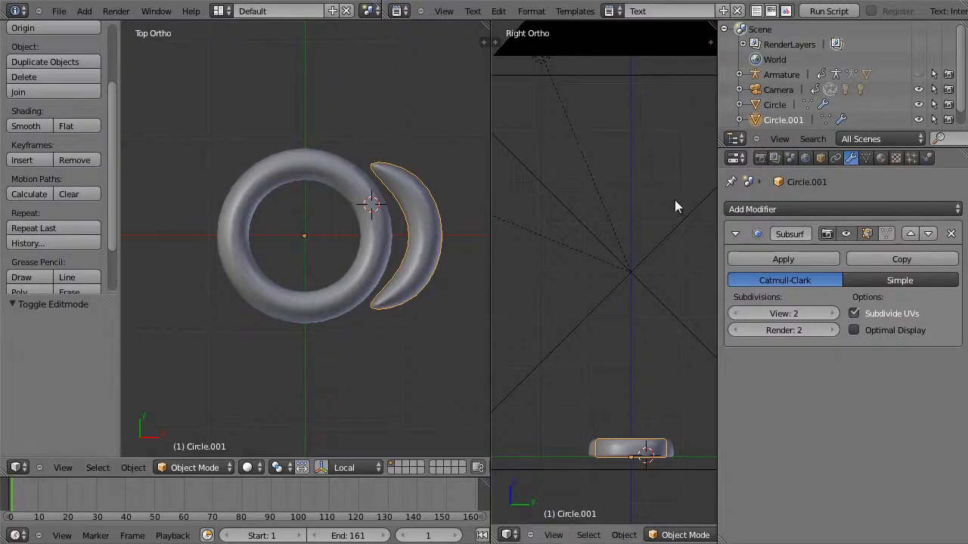
Add an Array modifier to the half-ring with a fixed count of 3
click(773, 211)
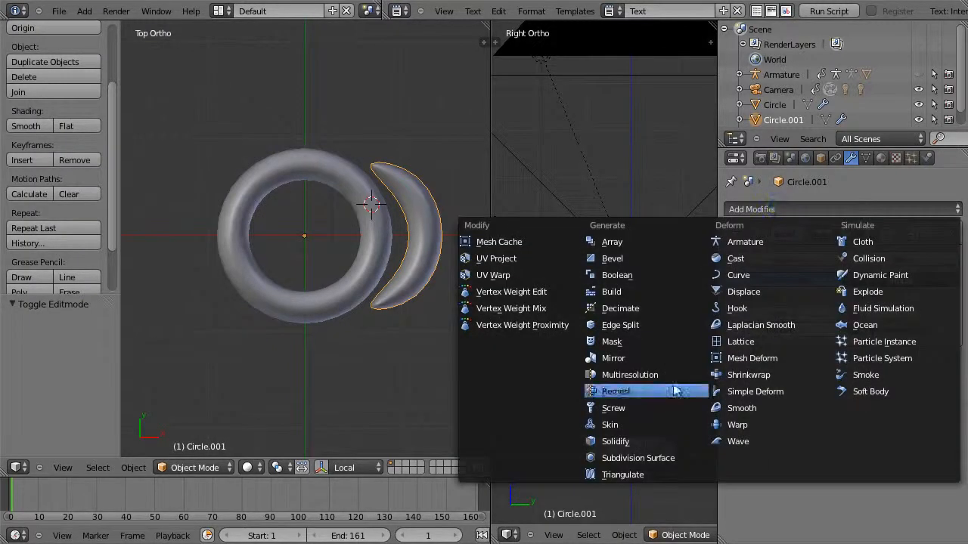
click(646, 242)
scroll(434, 346, down, 5)
scroll(433, 327, up, 3)
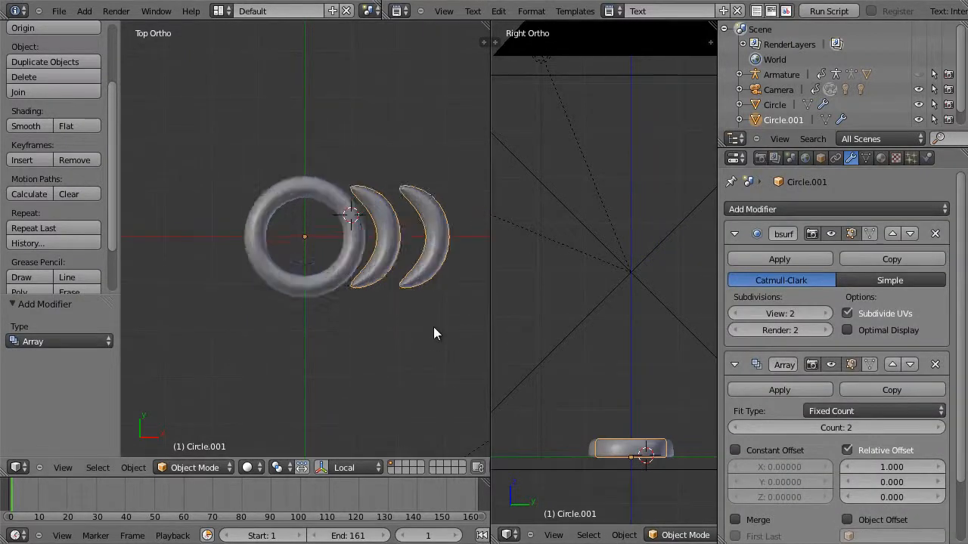
click(939, 428)
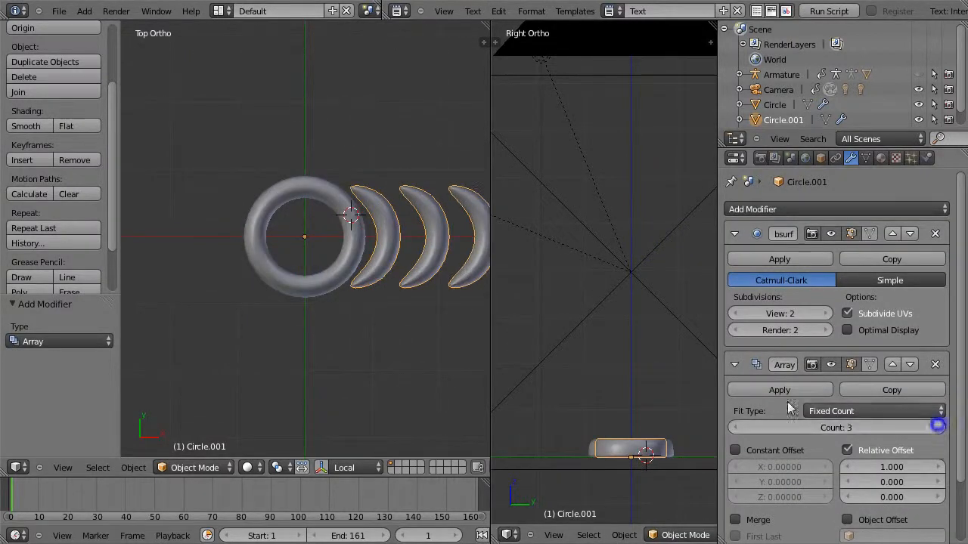
shift+middle_drag(437, 305, 376, 315)
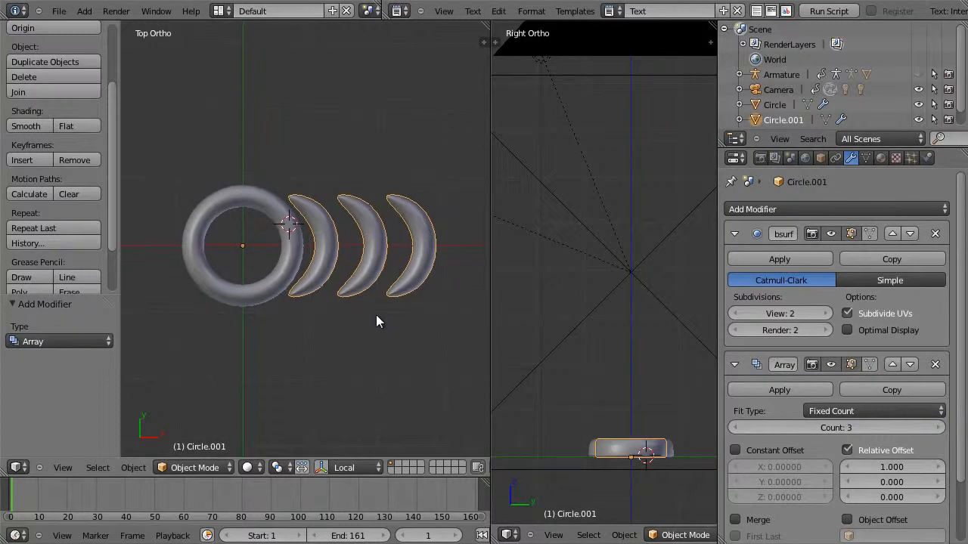
Replace the array's relative offset with a constant offset of 0.51270 along X
click(847, 450)
click(774, 450)
drag(764, 467, 788, 468)
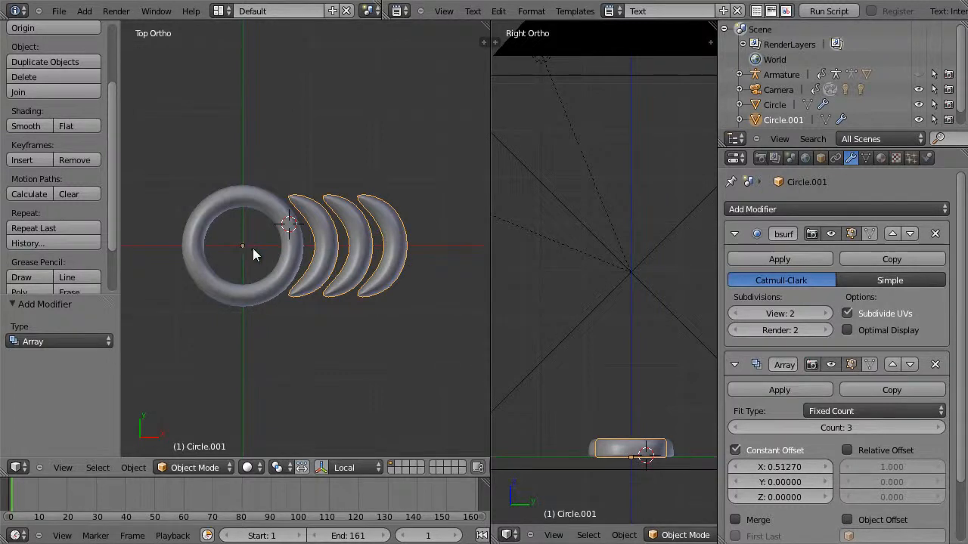
Enable Object Offset on the half-ring's array, try Circle as the offset object, and clear that object again
right_click(289, 266)
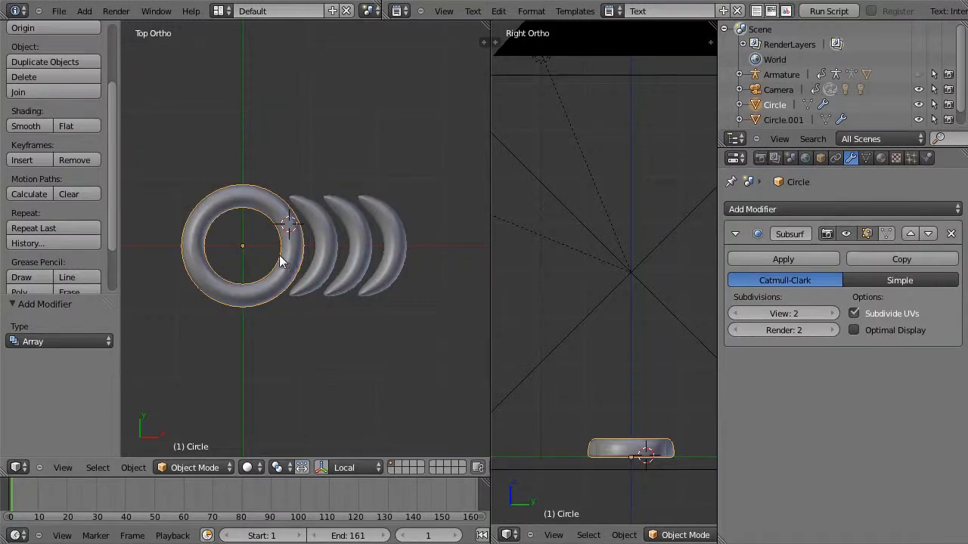
right_click(325, 259)
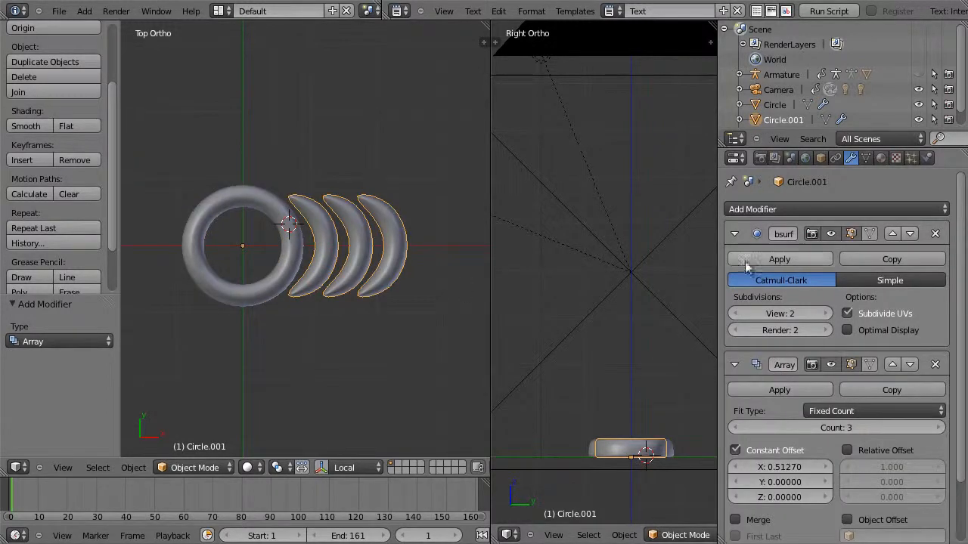
click(735, 234)
click(854, 418)
click(869, 434)
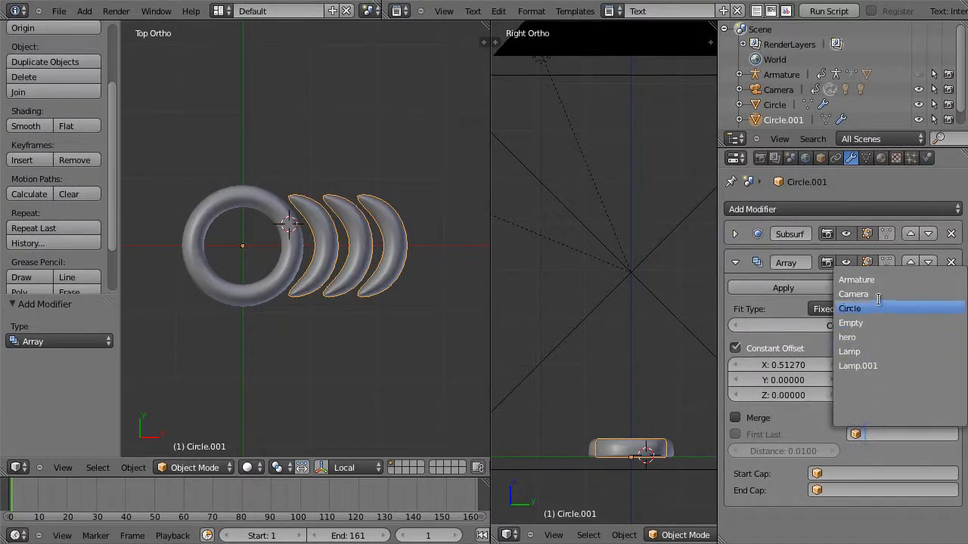
click(851, 309)
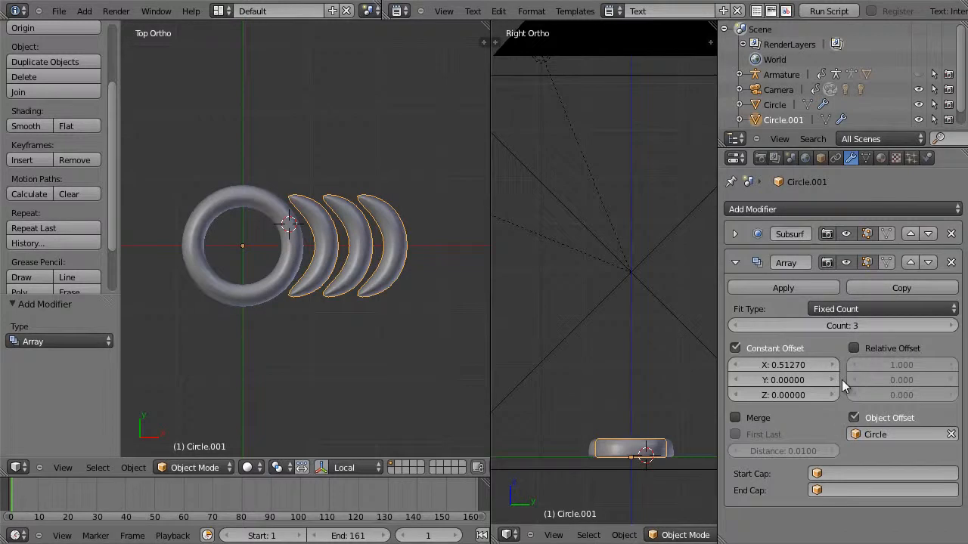
click(951, 433)
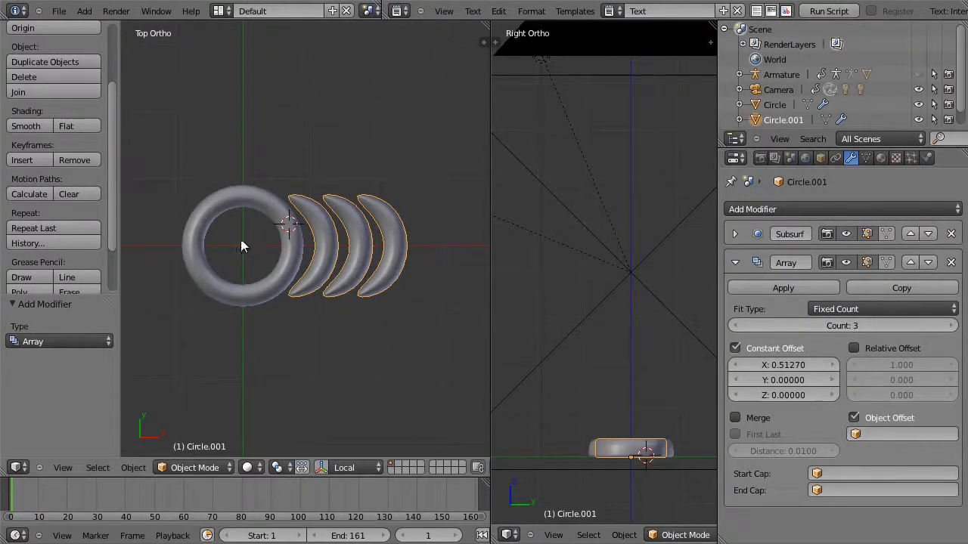
Snap the 3D cursor to the scene center
key(shift+s)
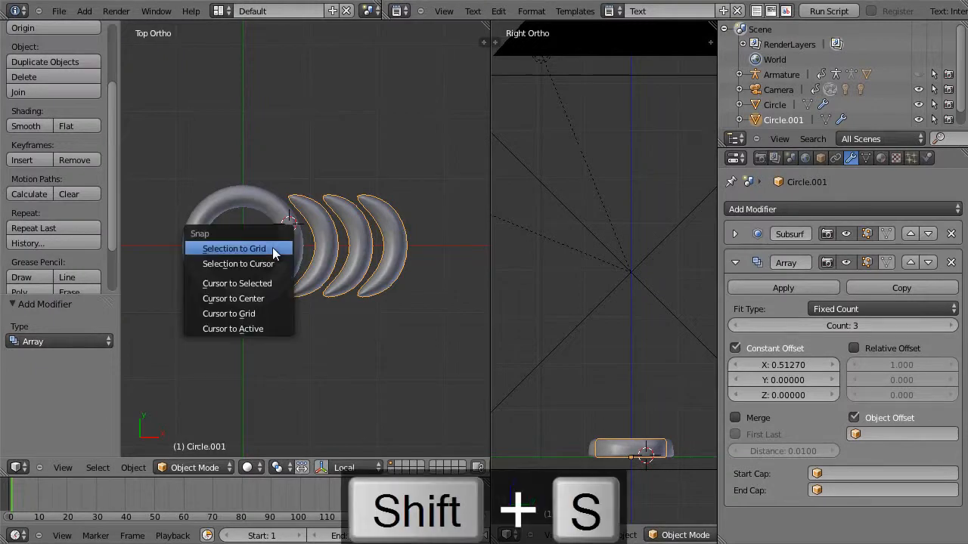
key(Down)
key(Down)
key(Down)
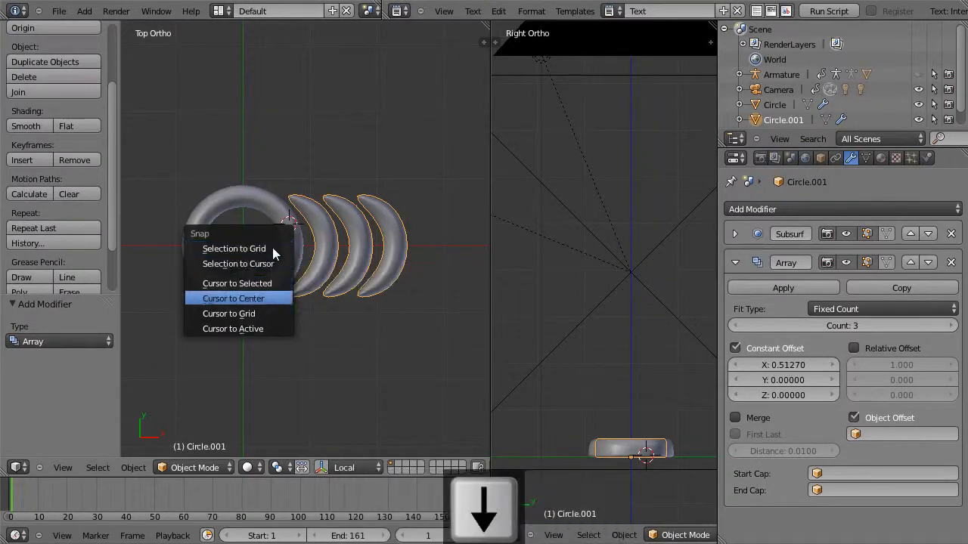
key(Return)
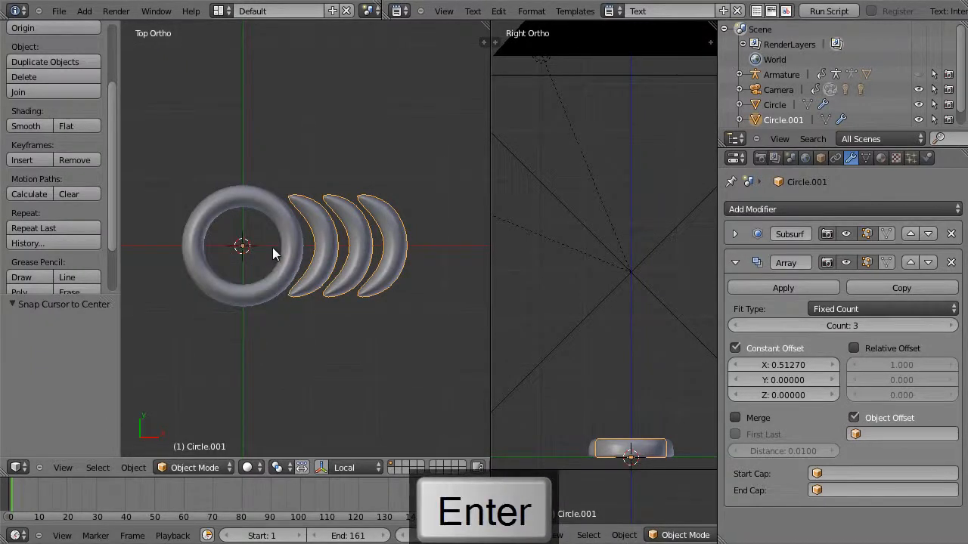
Add a Plain Axes empty at the 3D cursor and scale it to 0.8
key(shift+a)
mouse_move(273, 364)
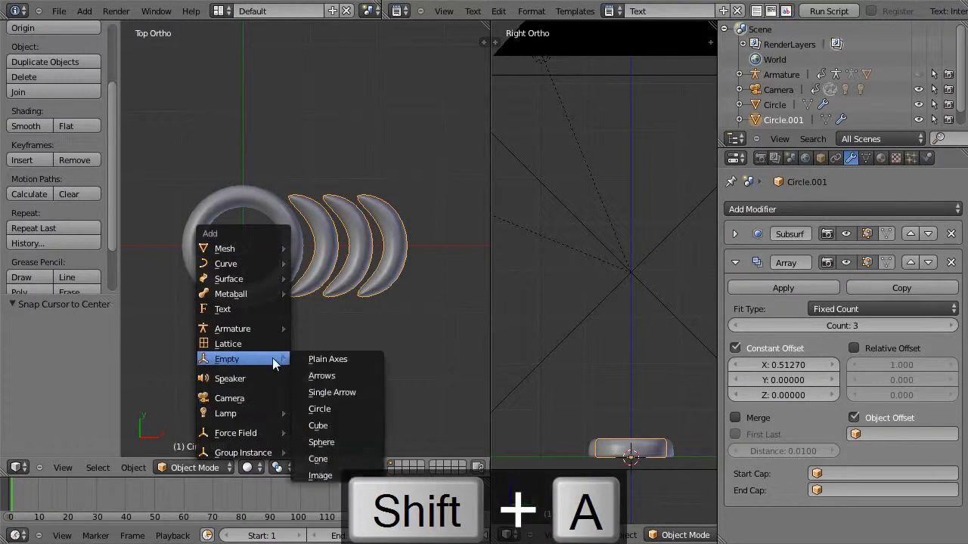
click(334, 360)
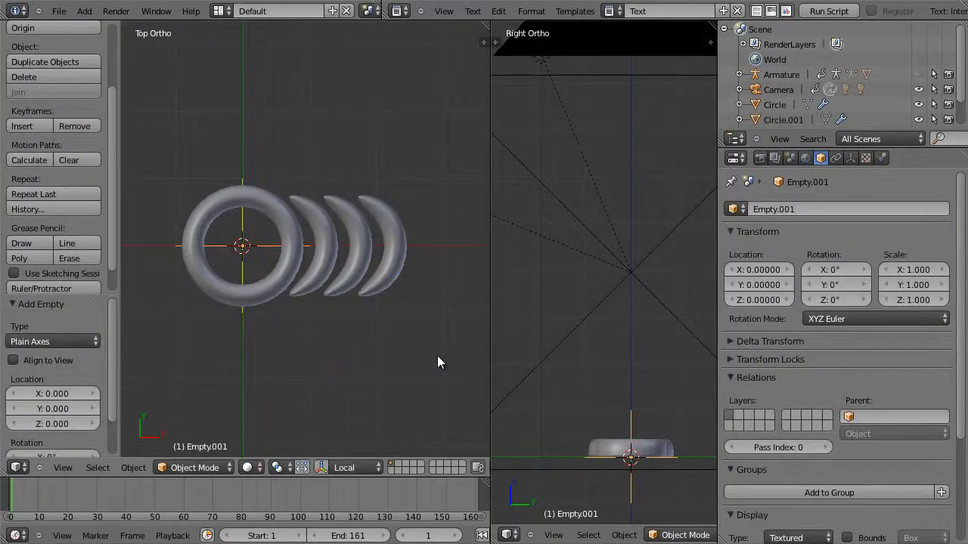
text(s.8)
key(Return)
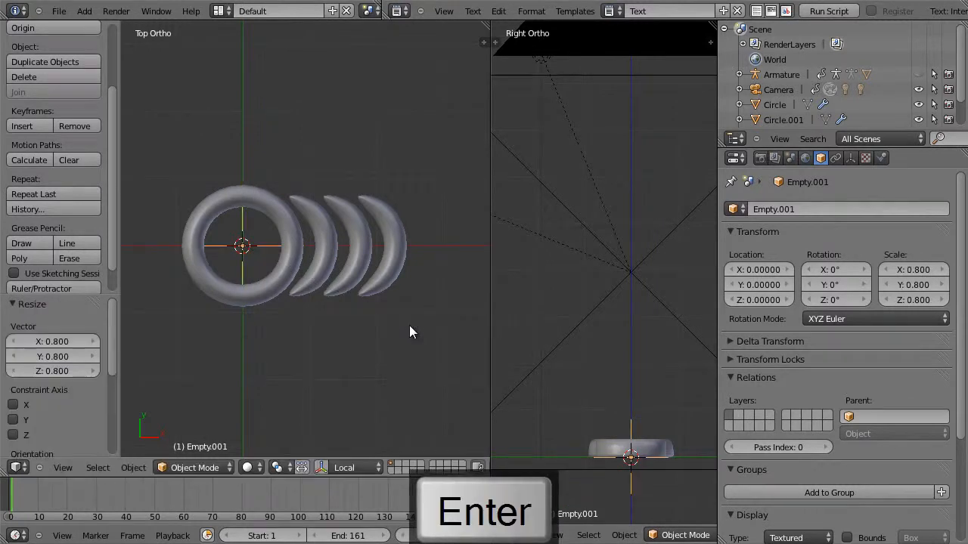
Set Empty.001 as the offset object of the half-ring's Array modifier
right_click(331, 257)
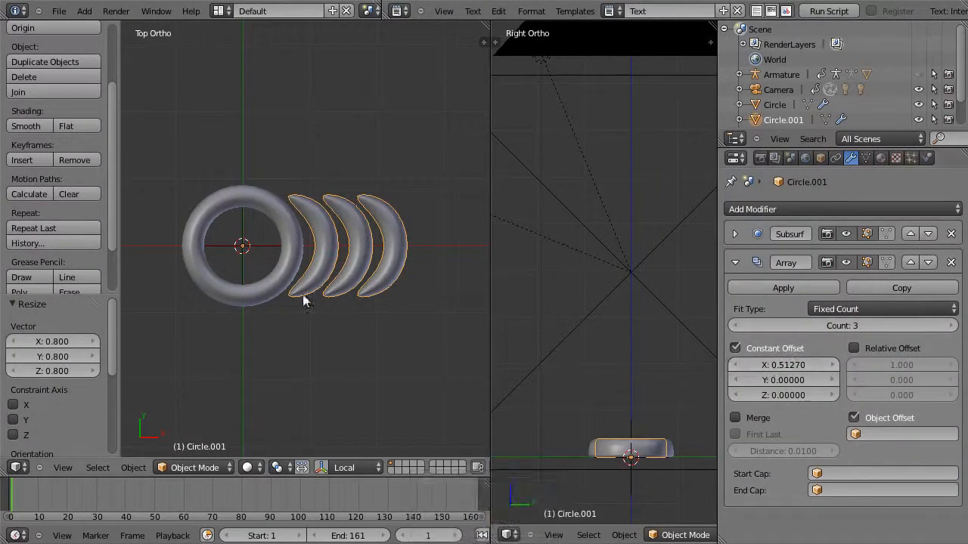
right_click(243, 263)
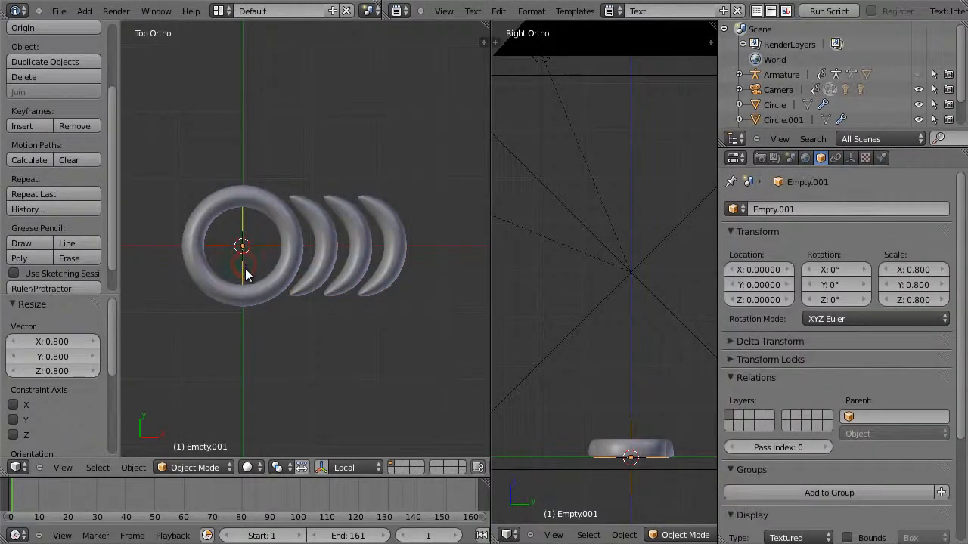
right_click(325, 261)
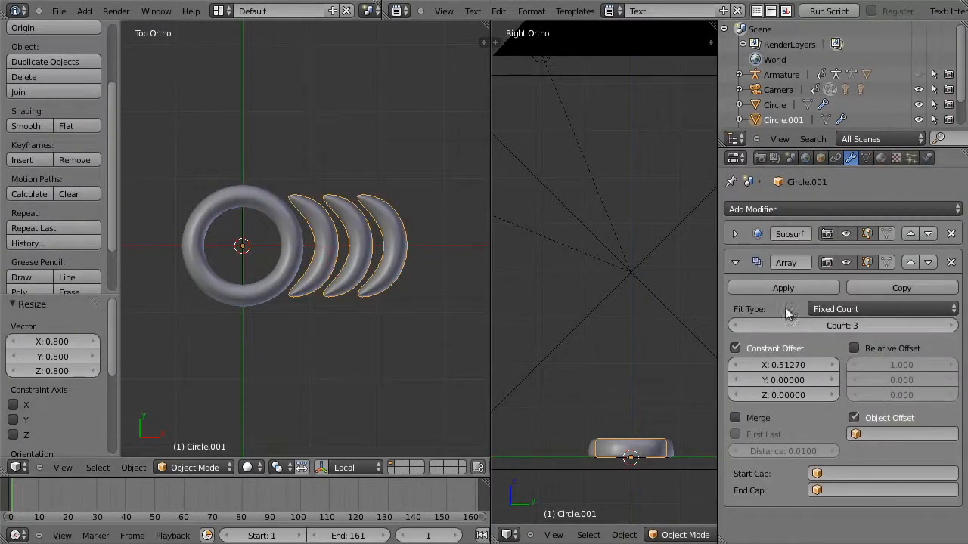
click(877, 434)
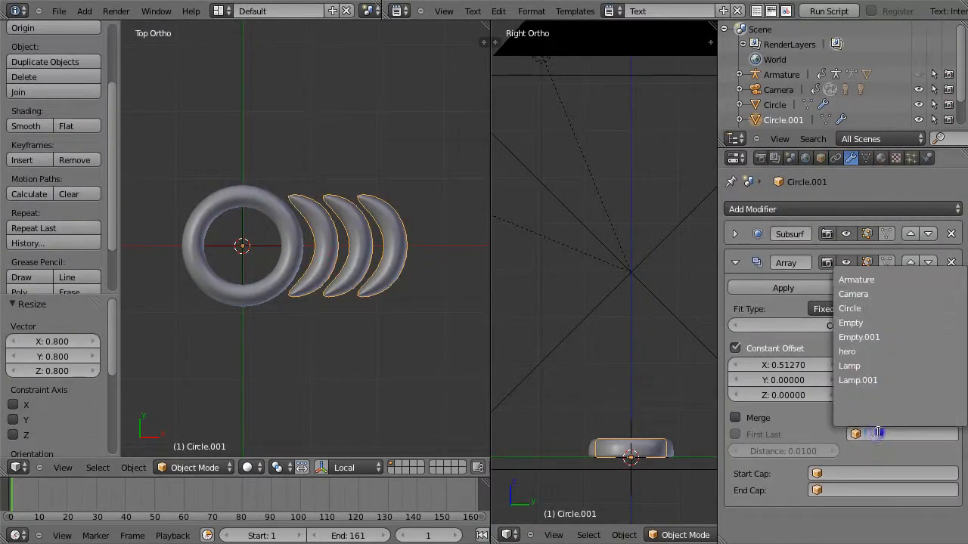
click(878, 338)
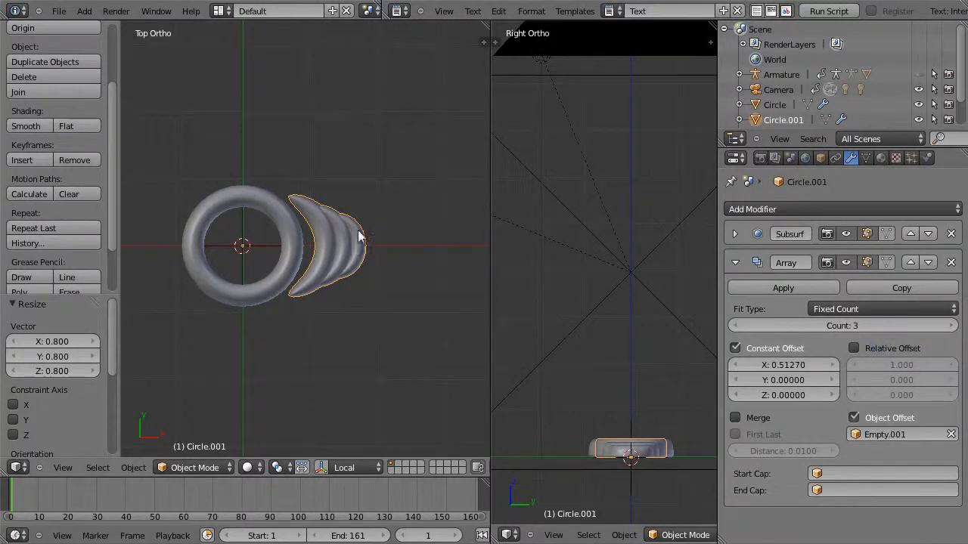
Set the half-ring array's constant offset to 0.71191 along X
right_click(242, 268)
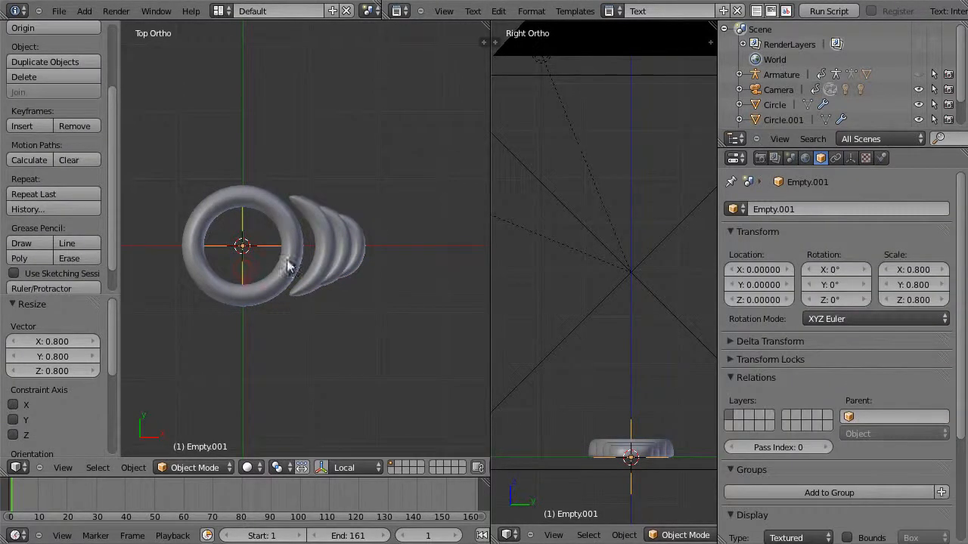
right_click(319, 268)
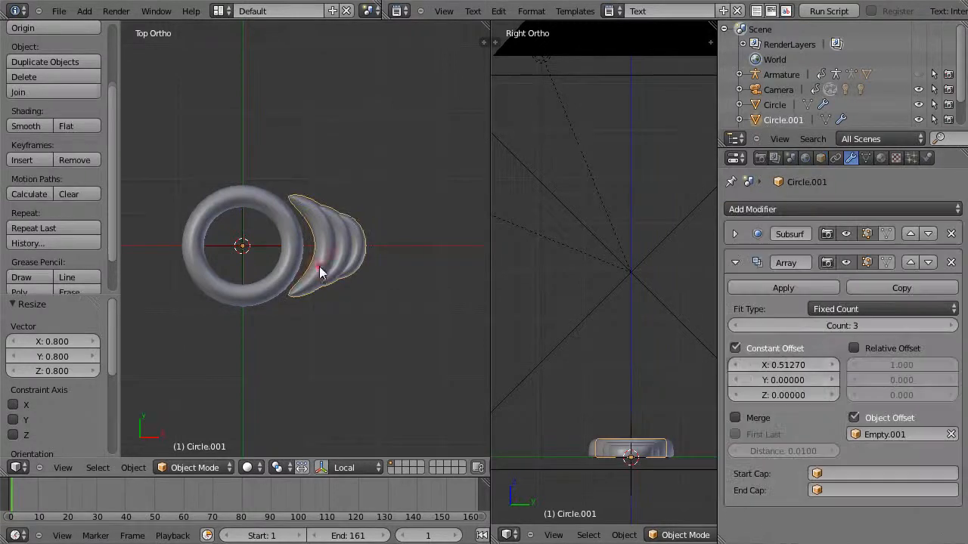
drag(835, 367, 832, 369)
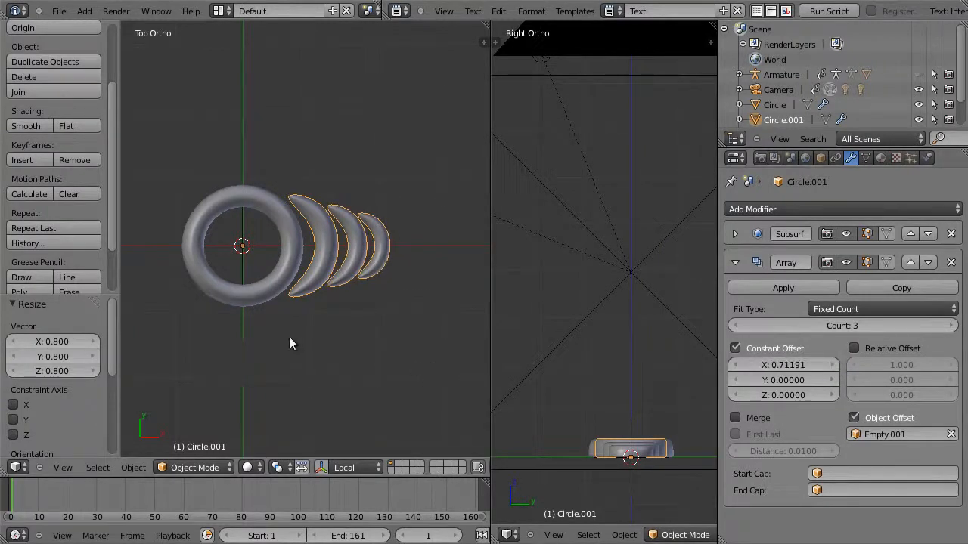
Scale the array's controlling empty up by a factor of about 1.12, to a scale of about 0.896
right_click(241, 273)
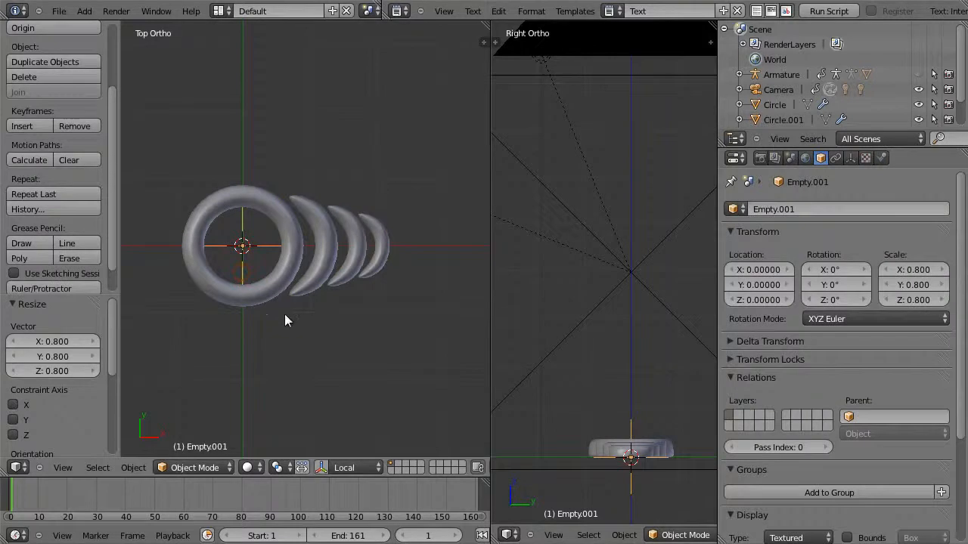
key(s)
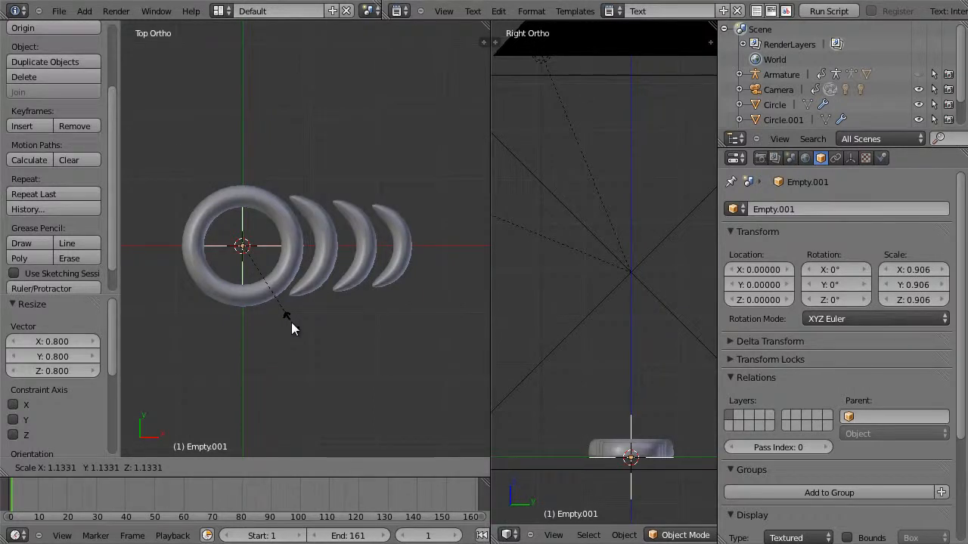
click(290, 321)
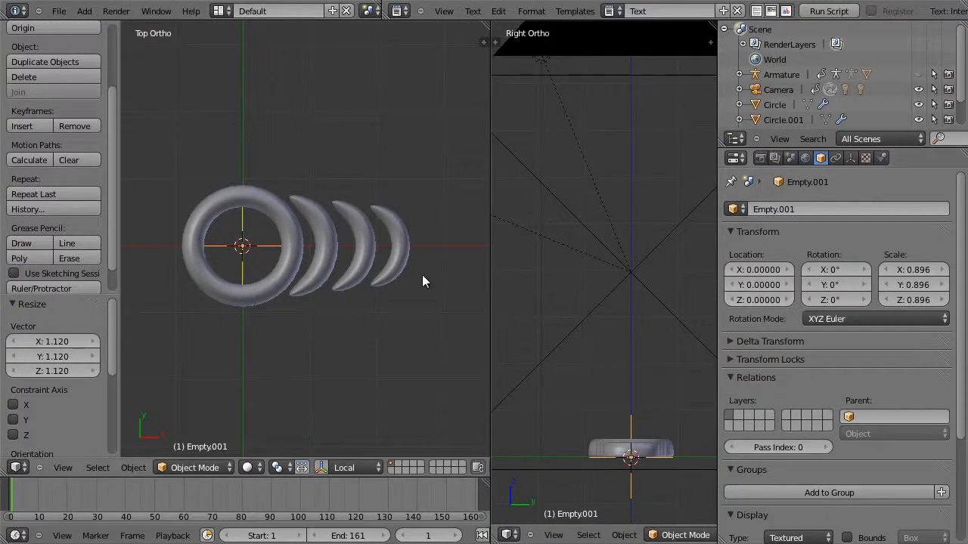
Adjust the half-ring array's constant X offset to about 0.623 so the repeated crescents sit closer together
right_click(393, 267)
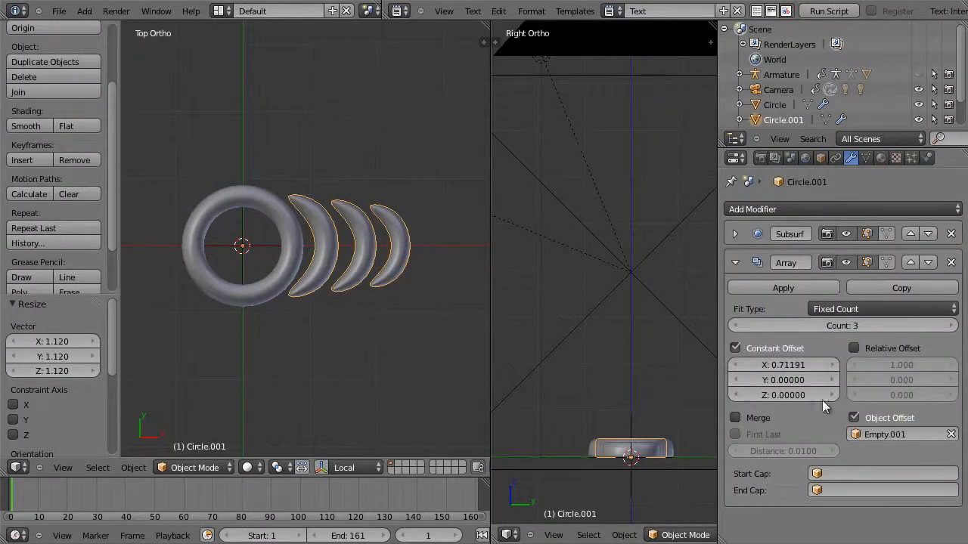
click(794, 364)
drag(797, 365, 795, 365)
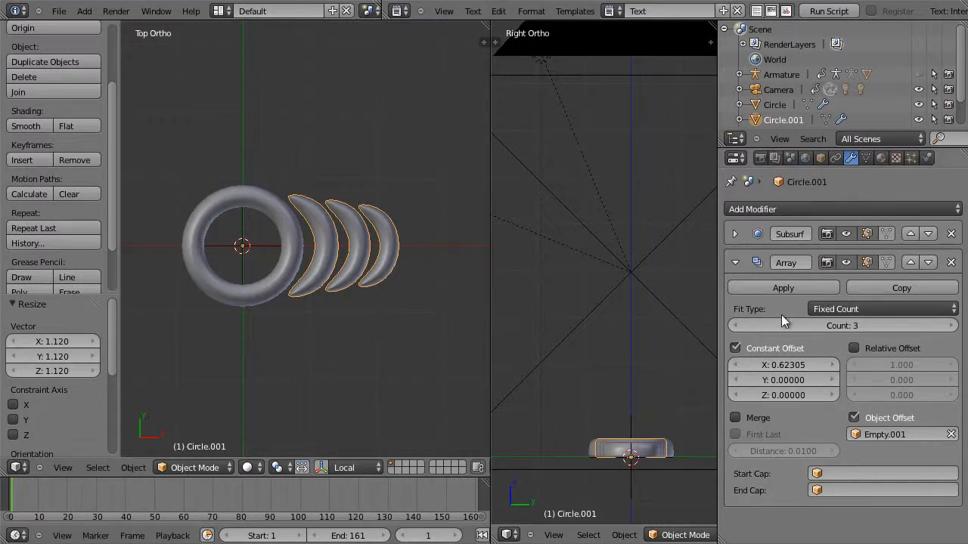
Add a Mirror modifier to the half-rings so the crescents repeat across X on the other side of the ring
click(792, 210)
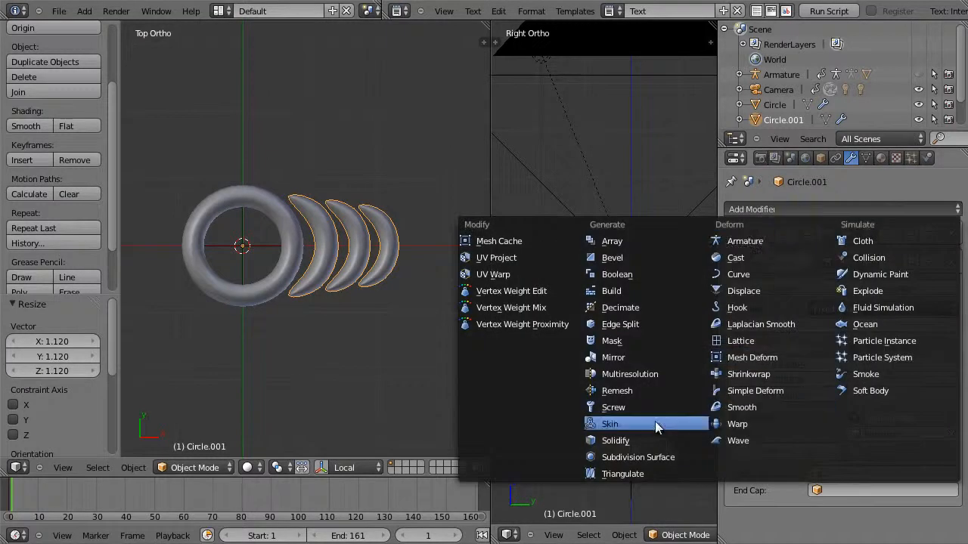
click(647, 357)
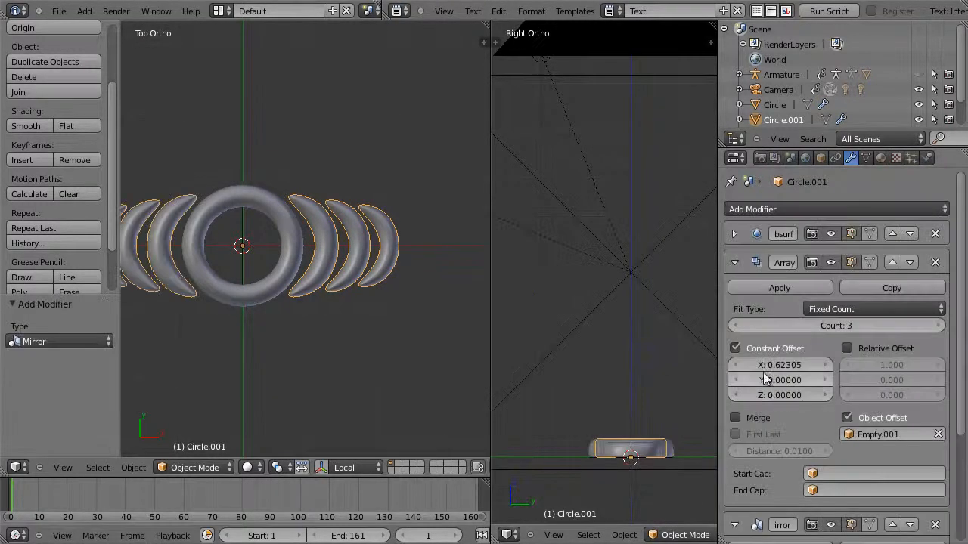
shift+middle_drag(357, 307, 384, 321)
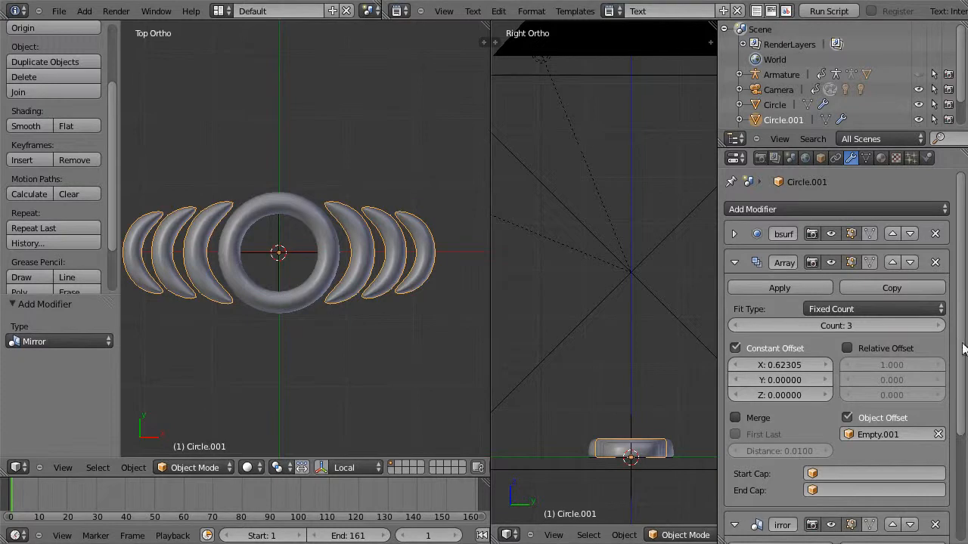
Apply the half-rings' Array modifier and then their Mirror modifier
scroll(961, 344, down, 1)
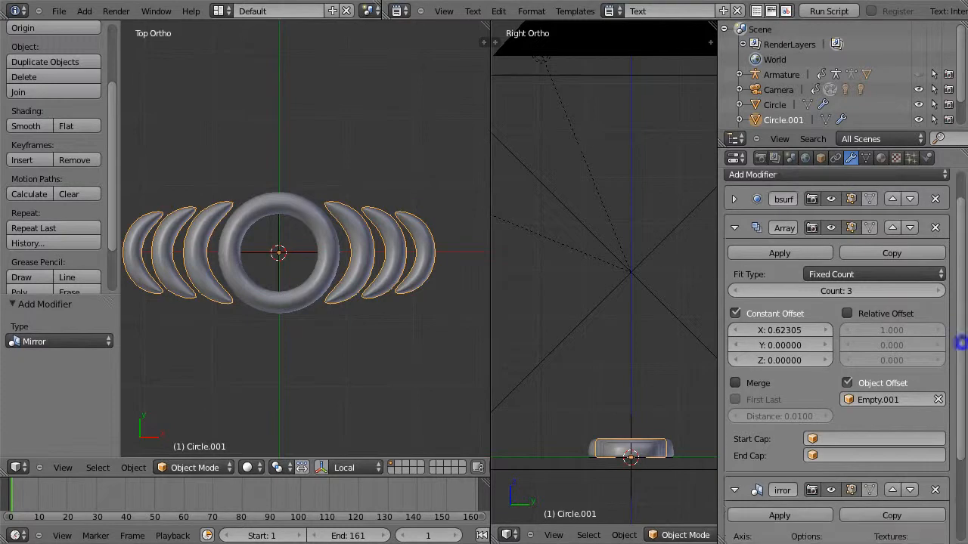
click(797, 251)
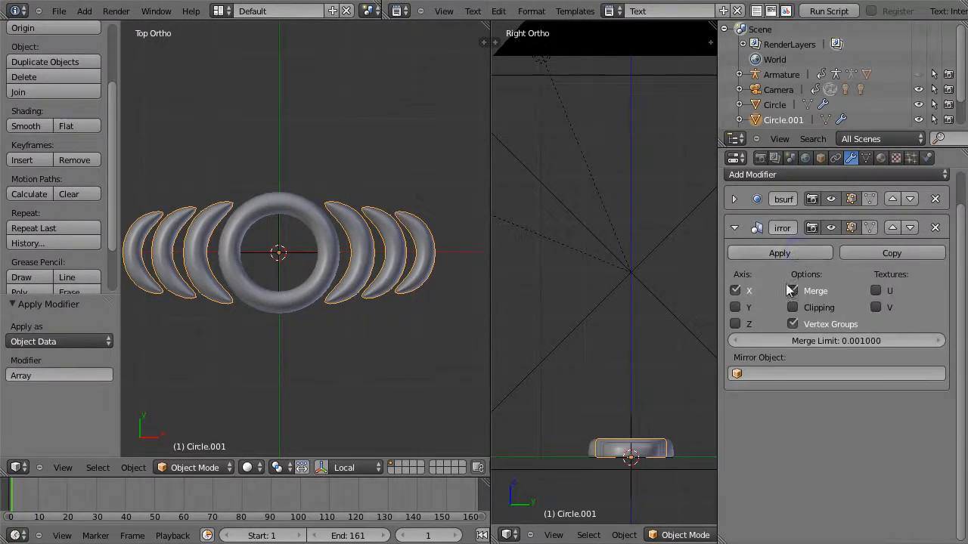
click(786, 252)
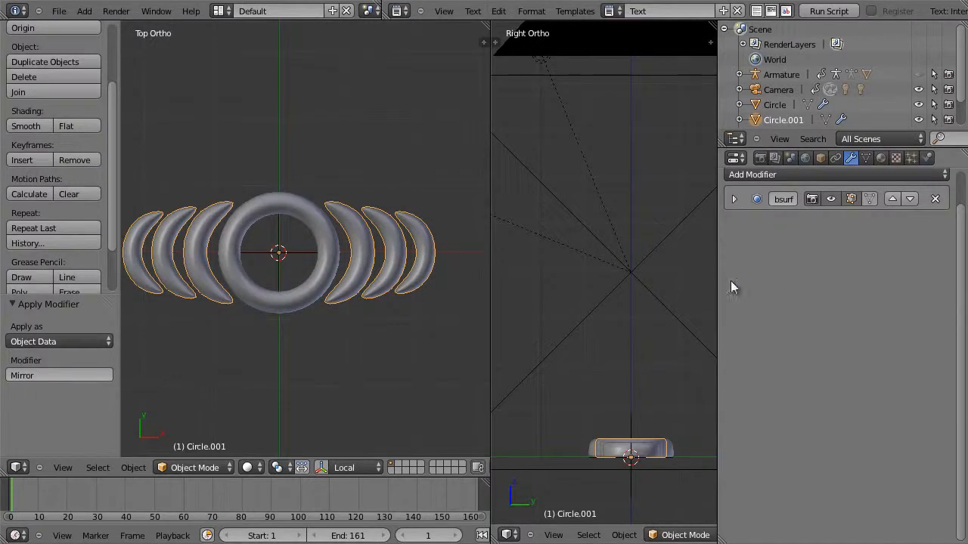
Remove the Subdivision Surface modifiers from both the half-rings and the central ring
click(936, 203)
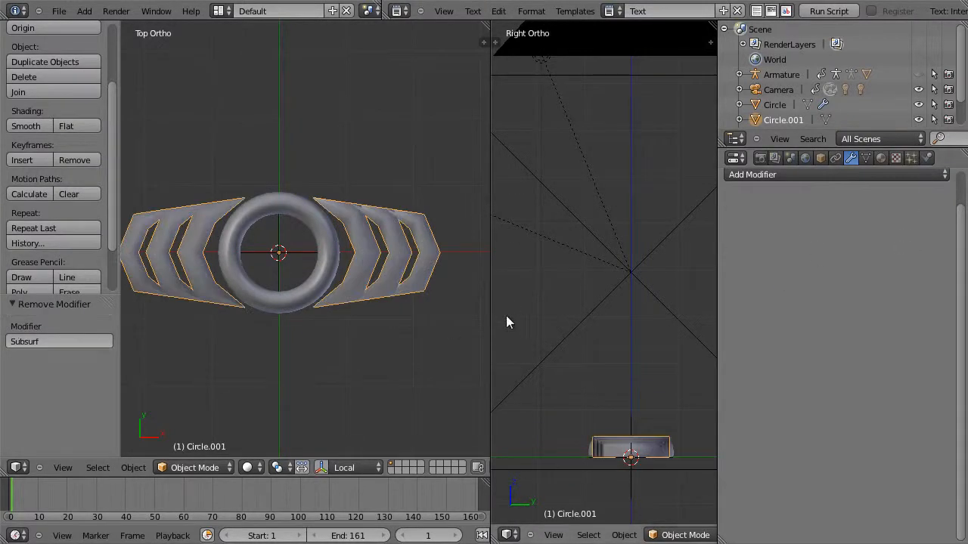
right_click(320, 290)
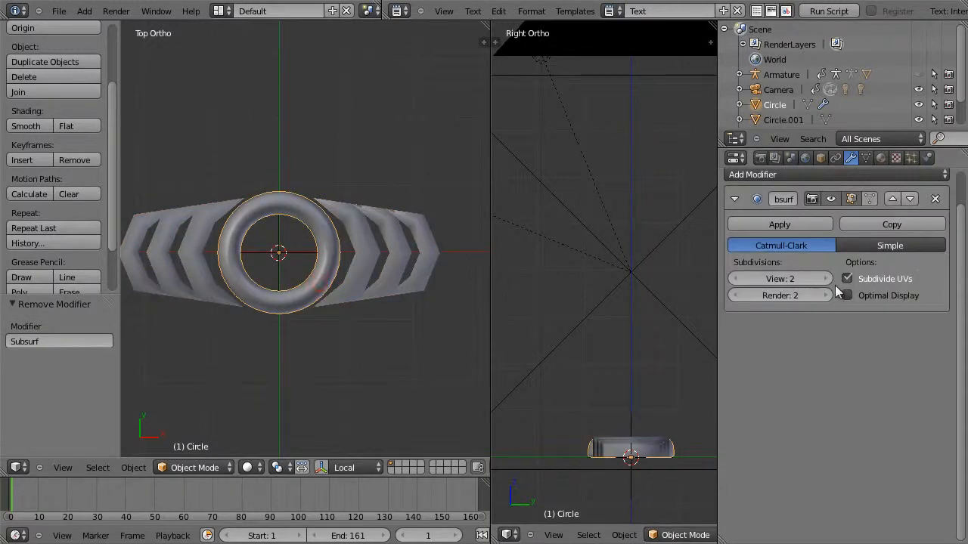
click(935, 199)
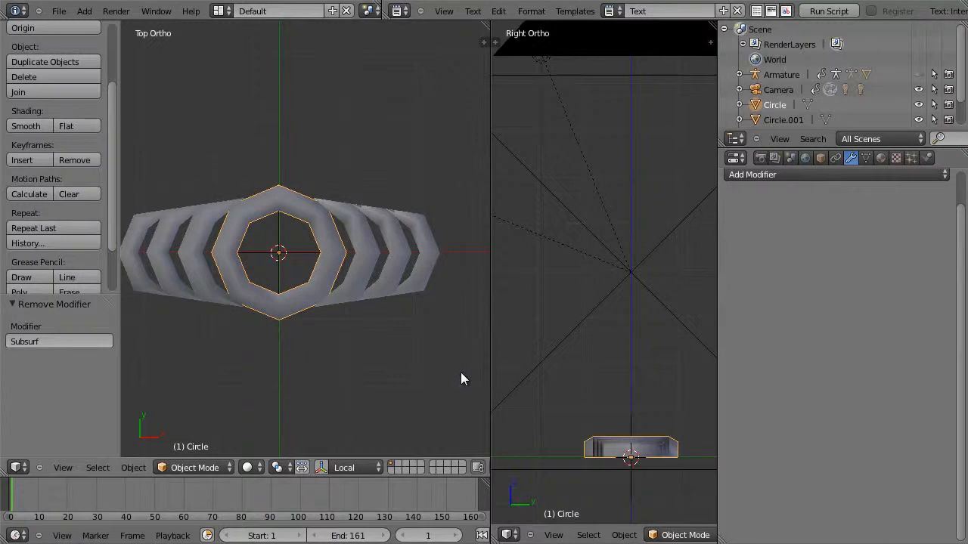
Join the central ring and the half-rings into one object and give it flat shading
scroll(383, 345, up, 1)
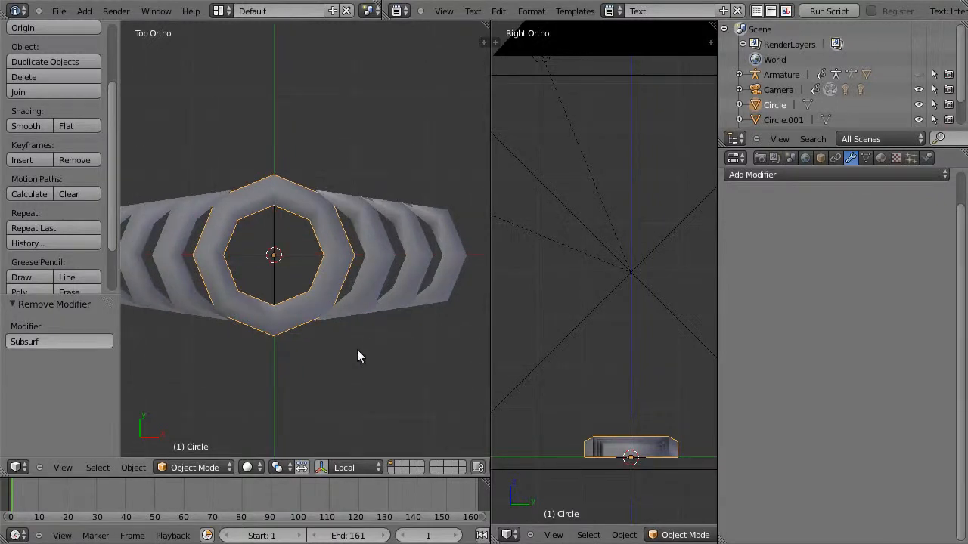
right_click(350, 307)
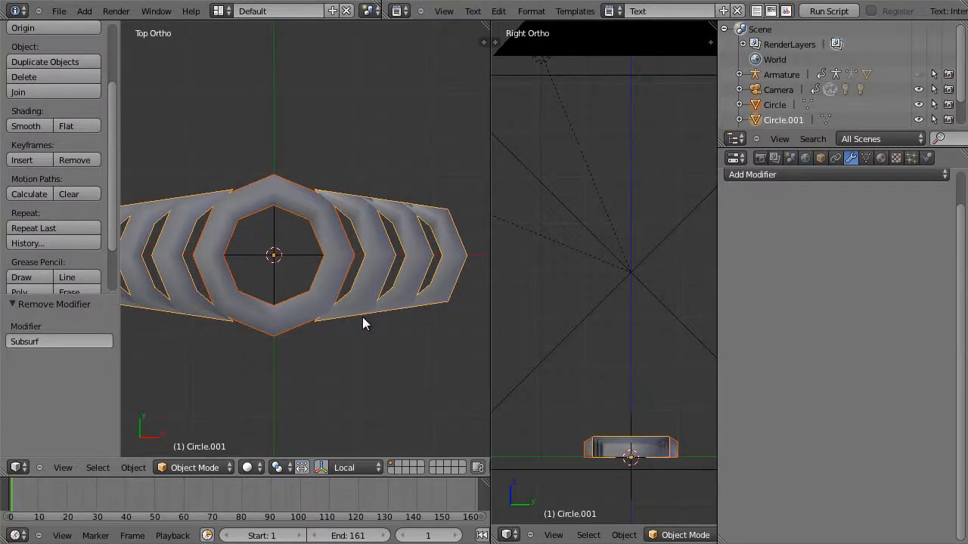
key(ctrl+j)
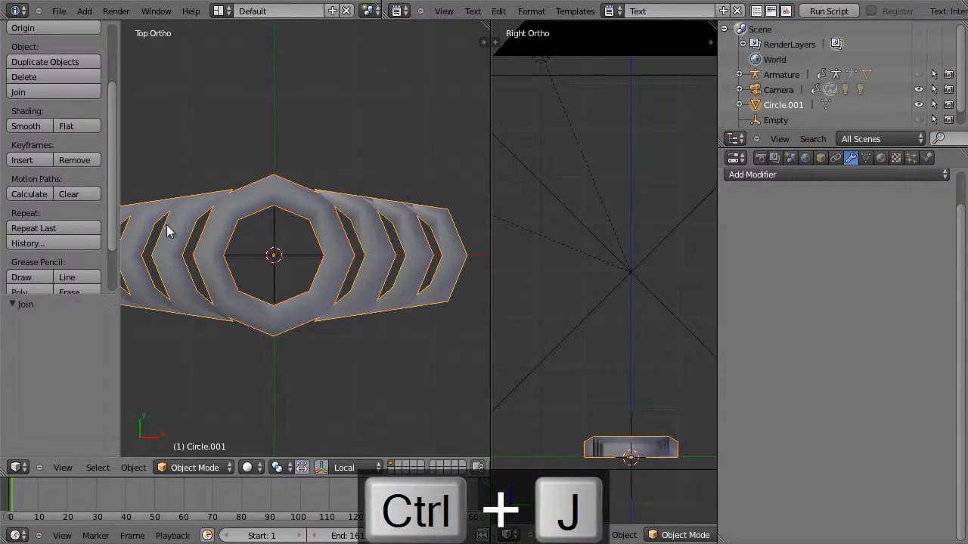
click(83, 133)
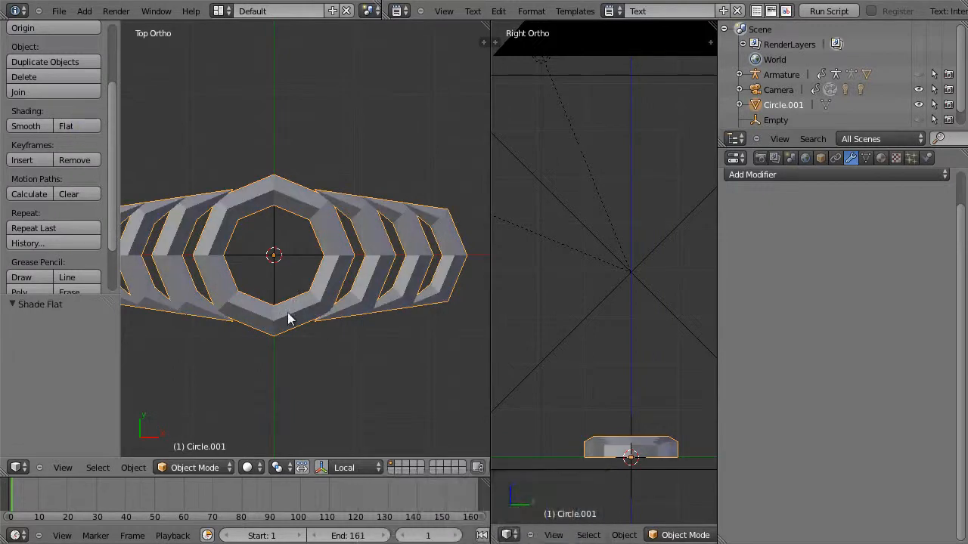
Select the edge loop around the central ring's inner hole on its back side in the joined belt mesh
mouse_move(287, 316)
middle_down()
mouse_move(286, 261)
mouse_move(292, 313)
mouse_move(277, 316)
mouse_move(272, 338)
mouse_move(268, 300)
mouse_move(226, 355)
mouse_move(270, 349)
mouse_move(282, 310)
mouse_move(292, 330)
mouse_move(298, 315)
middle_up()
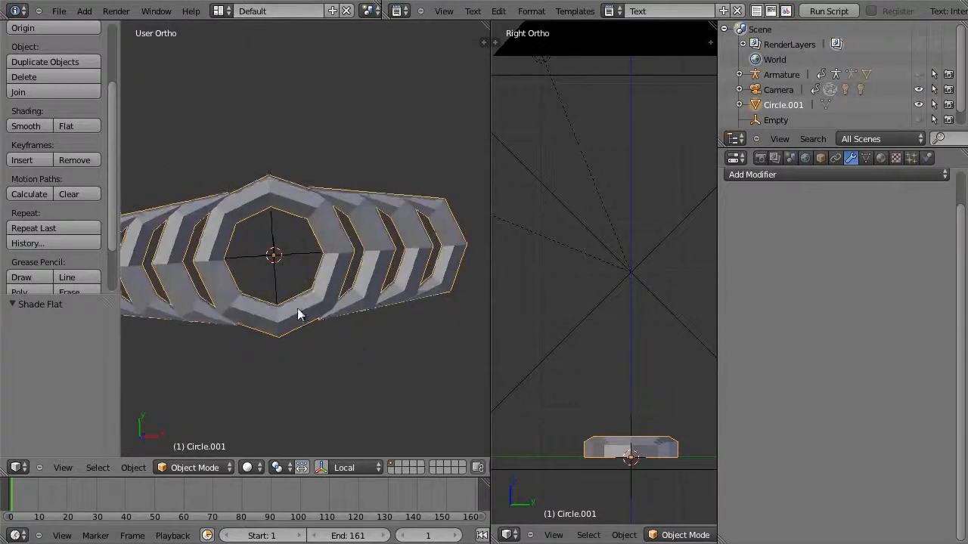
scroll(295, 321, up, 3)
key(Tab)
middle_drag(331, 260, 291, 336)
alt+right_click(206, 217)
middle_drag(289, 438, 265, 437)
Leave mesh editing and delete the Empty.001 object at the ring's center
key(Tab)
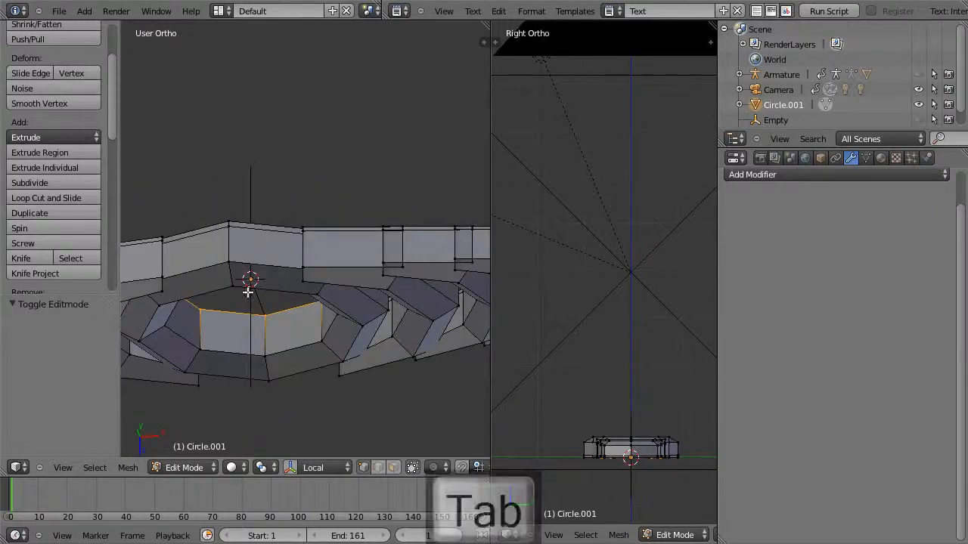
right_click(249, 190)
key(x)
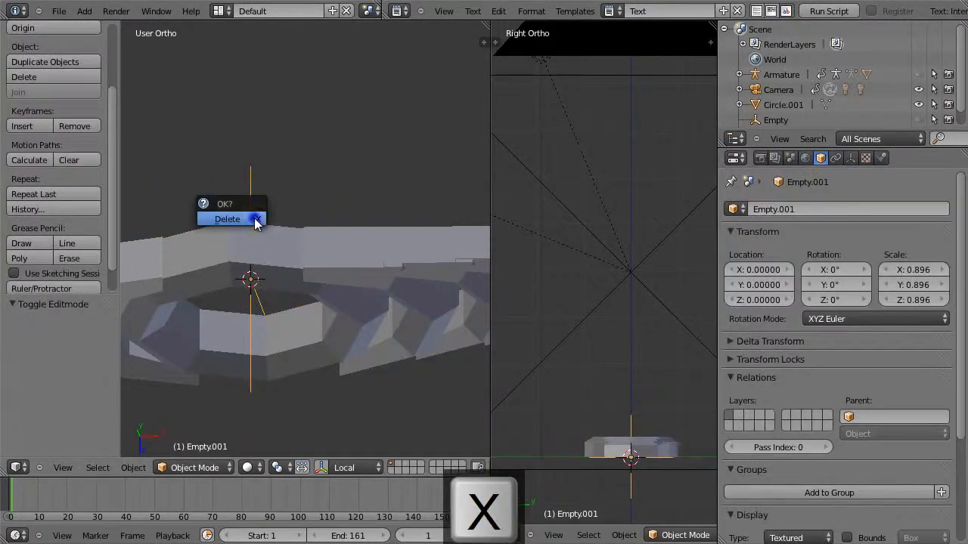
click(227, 219)
Duplicate the belt mesh's selected inner edge loop in place and separate the copy into its own object
middle_drag(256, 345, 251, 216)
right_click(251, 227)
key(Tab)
middle_drag(257, 302, 264, 346)
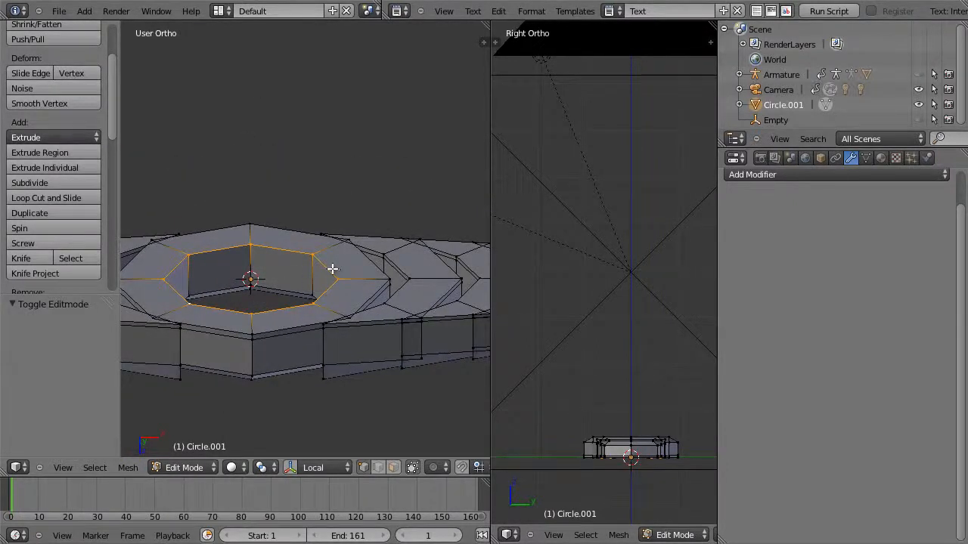
key(shift+d)
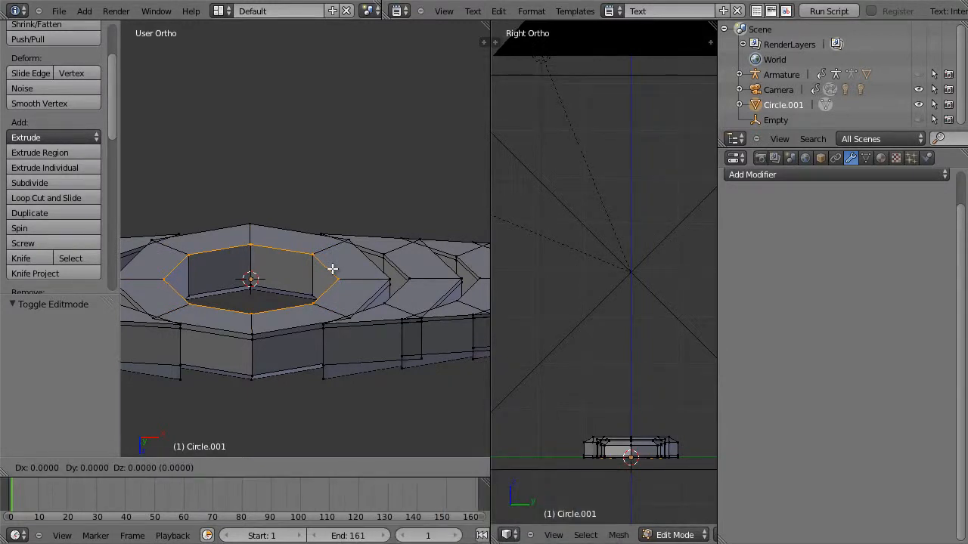
key(Escape)
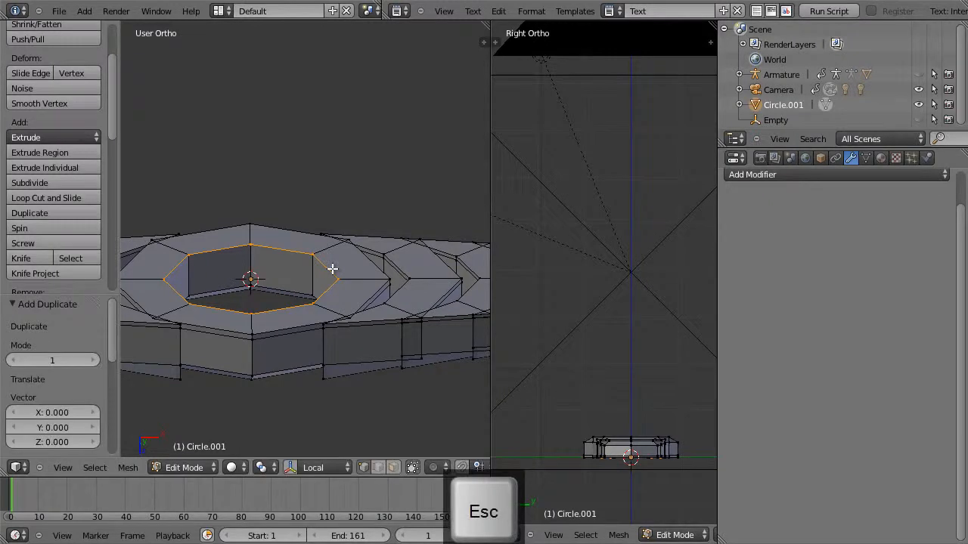
key(p)
key(Return)
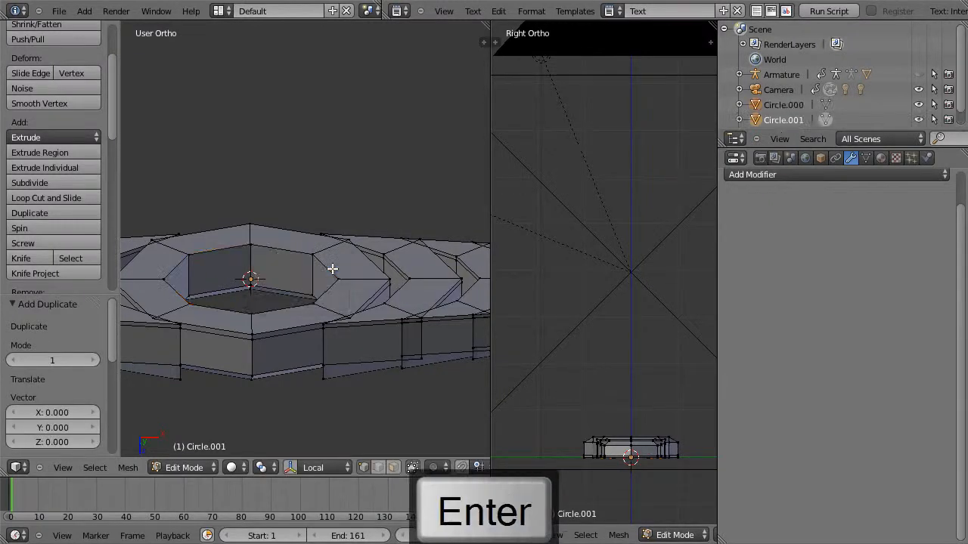
Isolate the separated octagonal loop in local view from the top and open its mesh for editing
key(Tab)
right_click(328, 278)
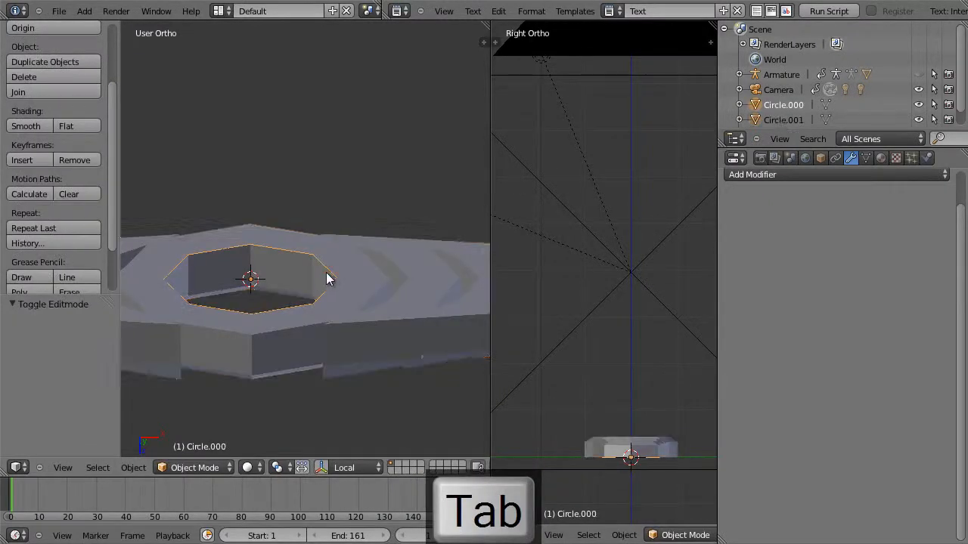
key(Tab)
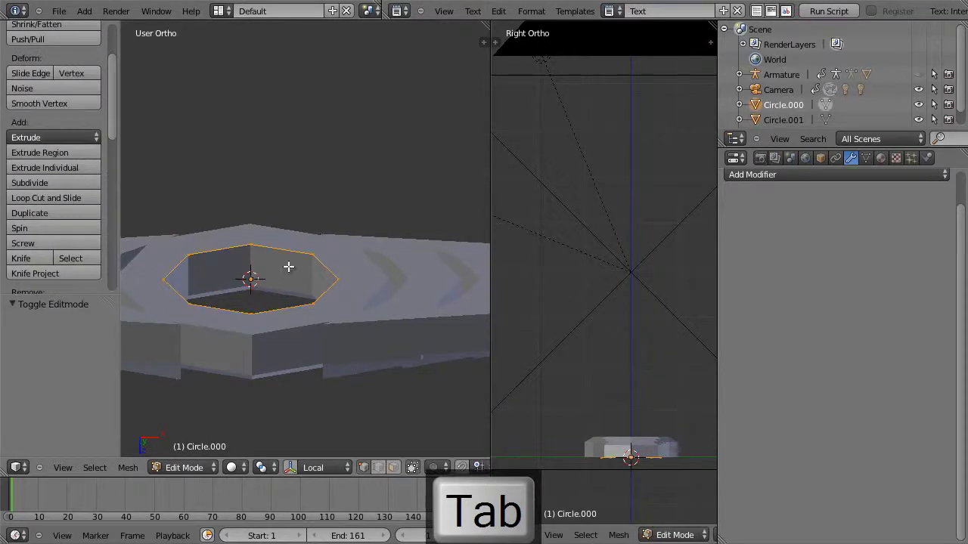
key(KP_Divide)
key(KP_7)
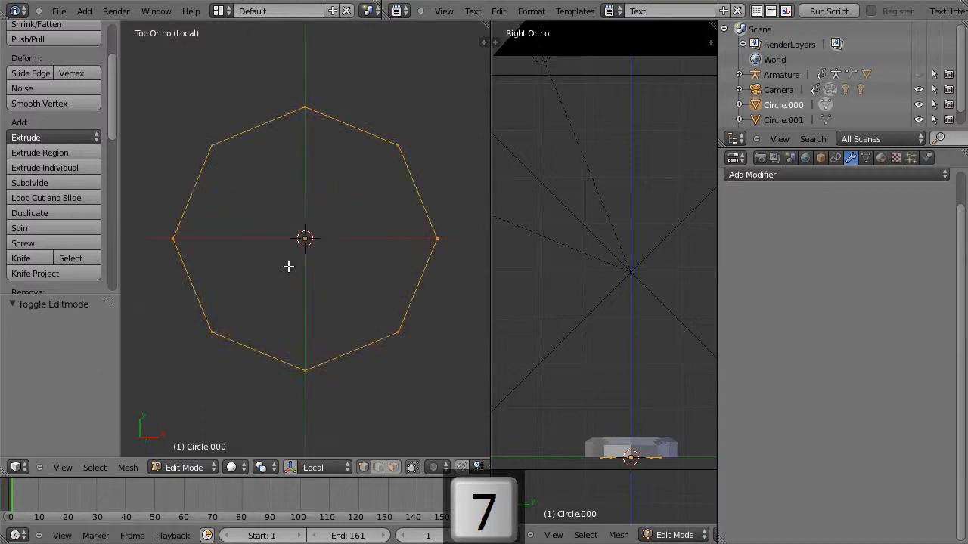
key(Tab)
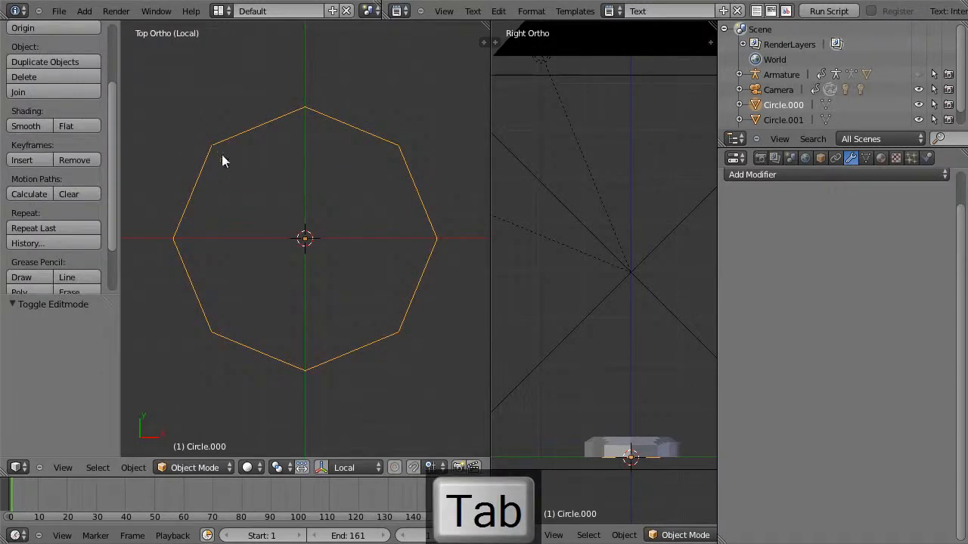
key(Tab)
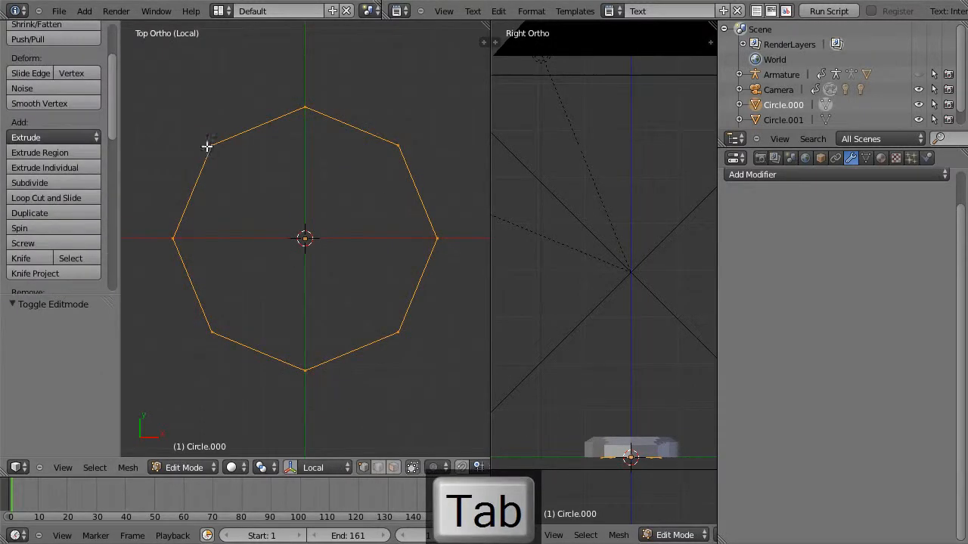
Delete the three vertices on the negative X side of the octagonal loop
key(a)
key(b)
drag(169, 104, 256, 369)
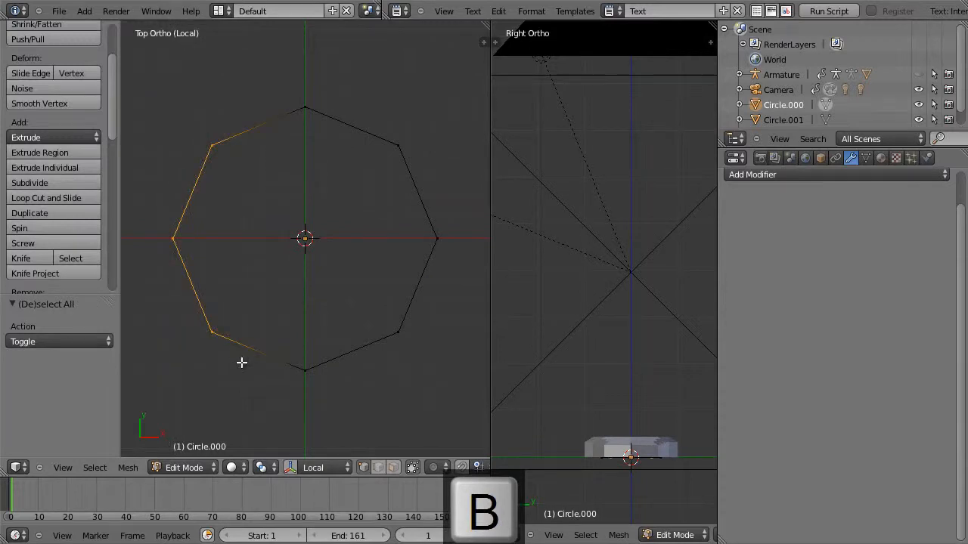
key(x)
click(236, 361)
key(b)
drag(285, 77, 333, 239)
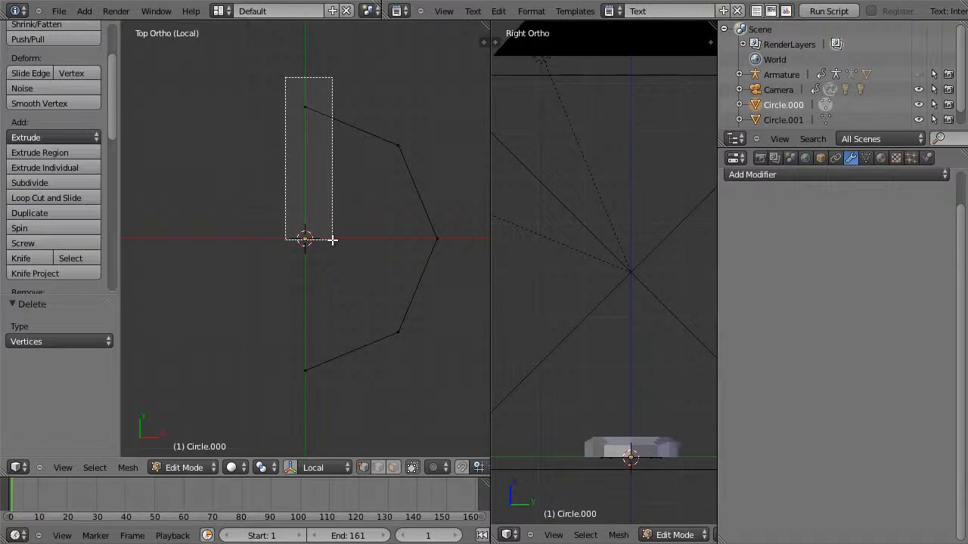
drag(332, 240, 284, 165)
key(ctrl+z)
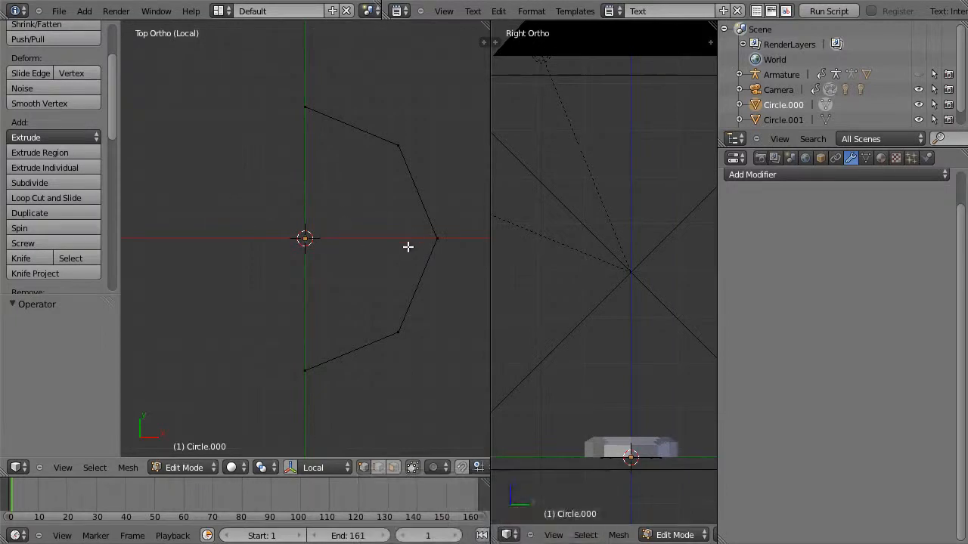
Connect the half-octagon's two open end vertices with an edge and subdivide it with one cut
click(304, 107)
shift+click(304, 369)
key(f)
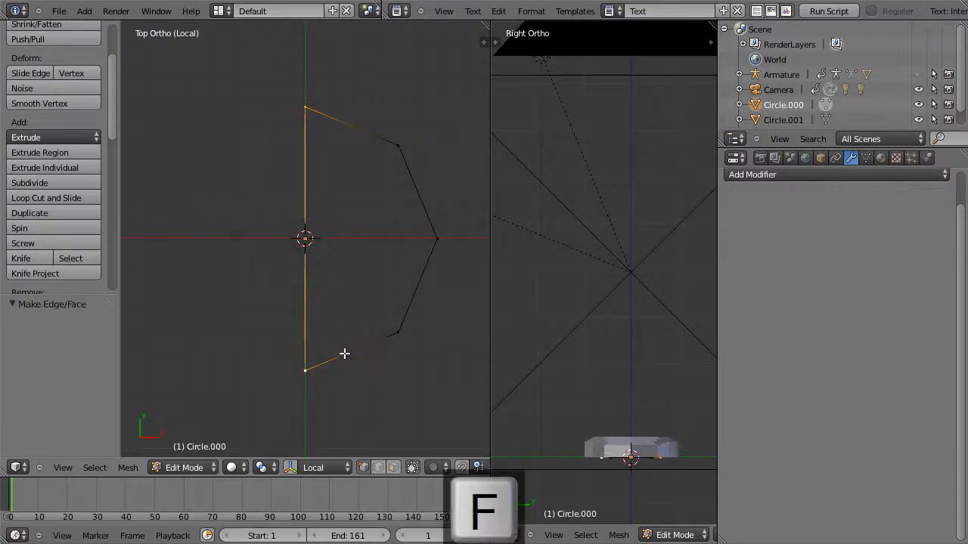
key(w)
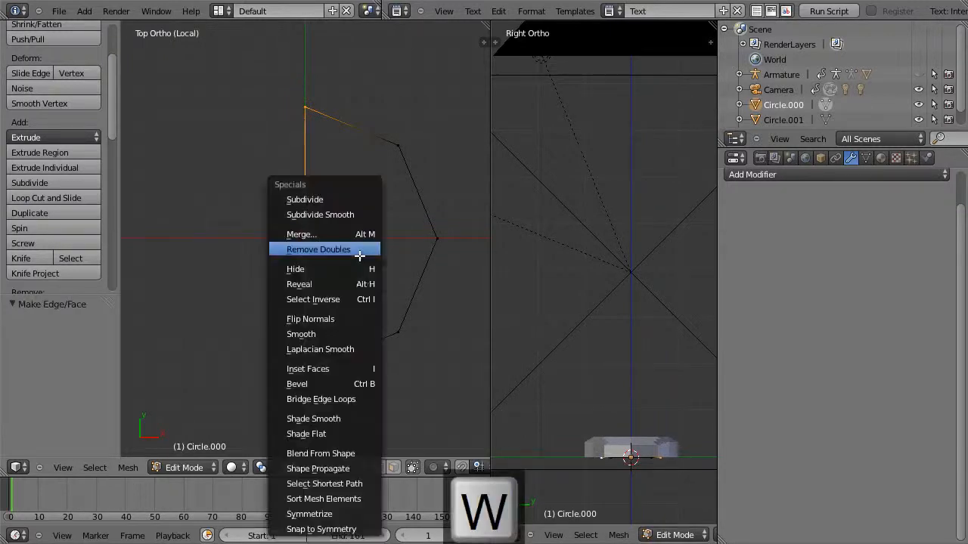
click(346, 201)
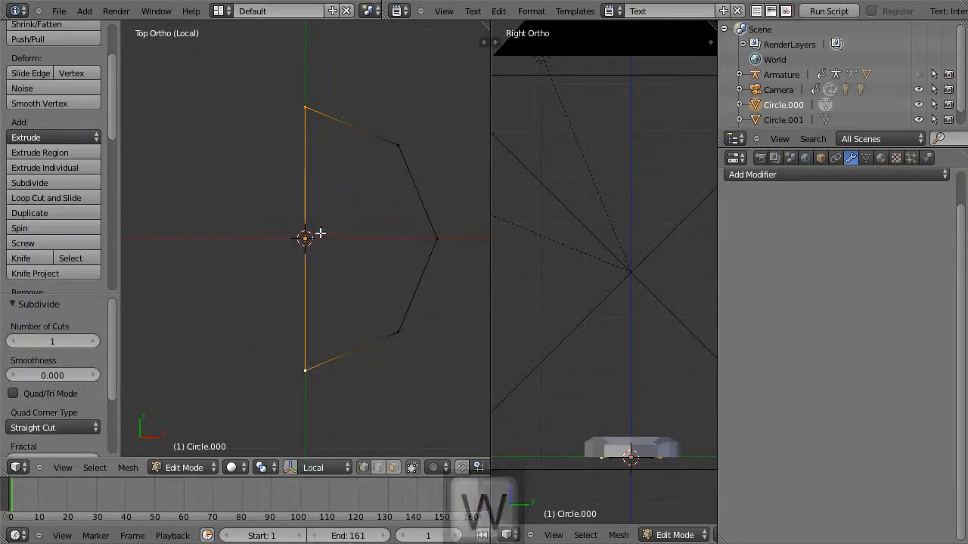
Fill the upper quarter of the half-octagon with a face between the center vertex and the three outer corners plus the top end
click(304, 237)
shift+right_click(434, 236)
shift+right_click(402, 145)
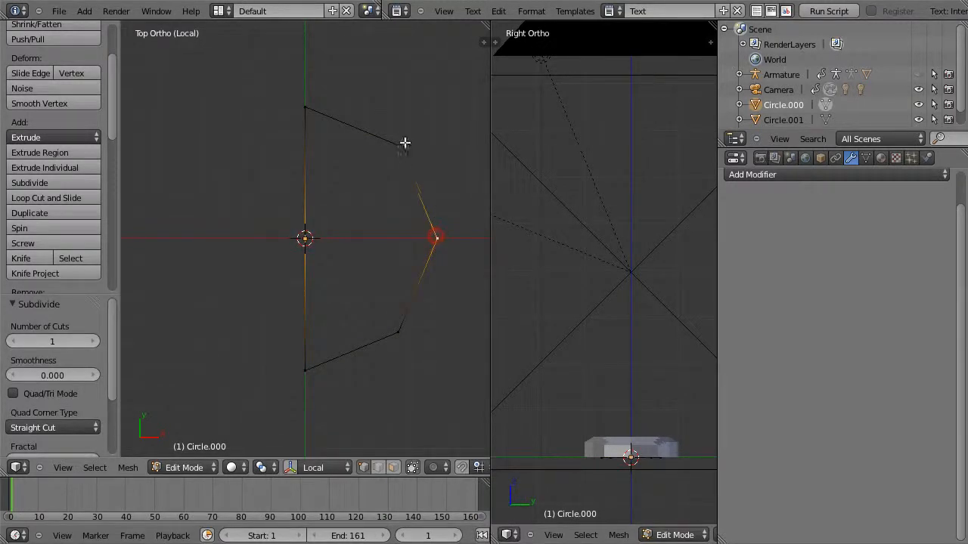
shift+right_click(317, 113)
key(f)
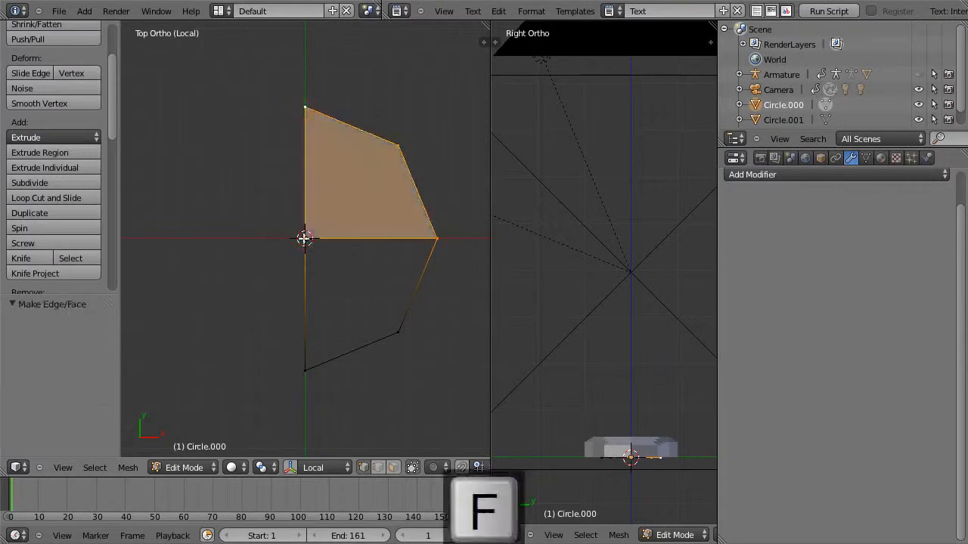
Fill the half-octagon's lower quarter with a face from its center and outer vertices, and leave mesh editing
right_click(304, 239)
shift+right_click(306, 369)
shift+right_click(398, 331)
shift+right_click(436, 239)
key(f)
key(Tab)
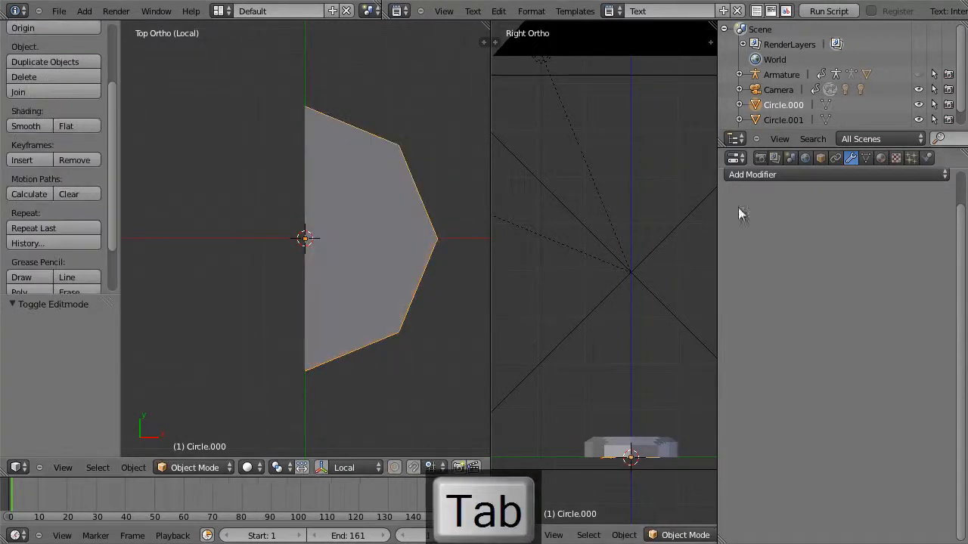
Add a Mirror modifier across the X axis to the half-octagon and apply it
click(731, 177)
click(668, 328)
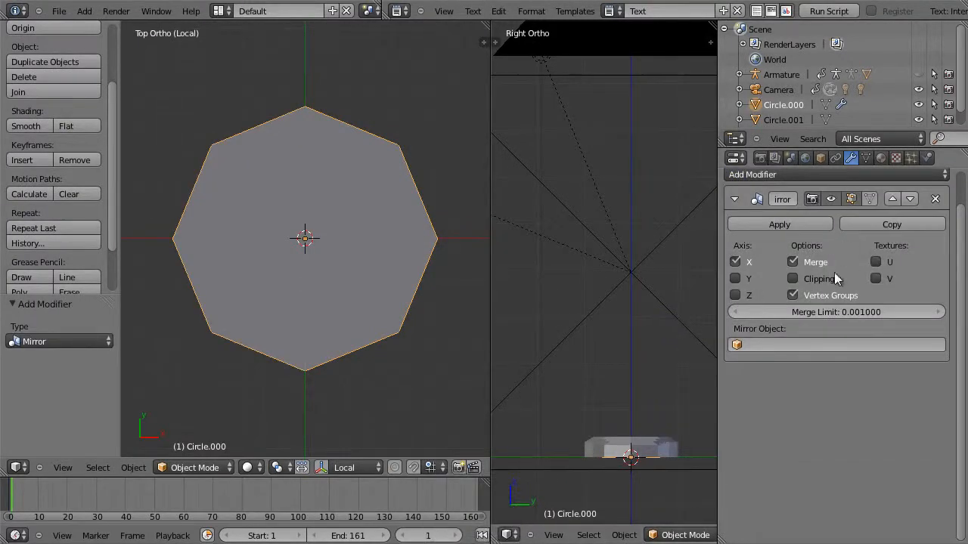
click(803, 220)
Remove doubles from all vertices of the full octagon mesh, then return to Object Mode
key(Tab)
key(a)
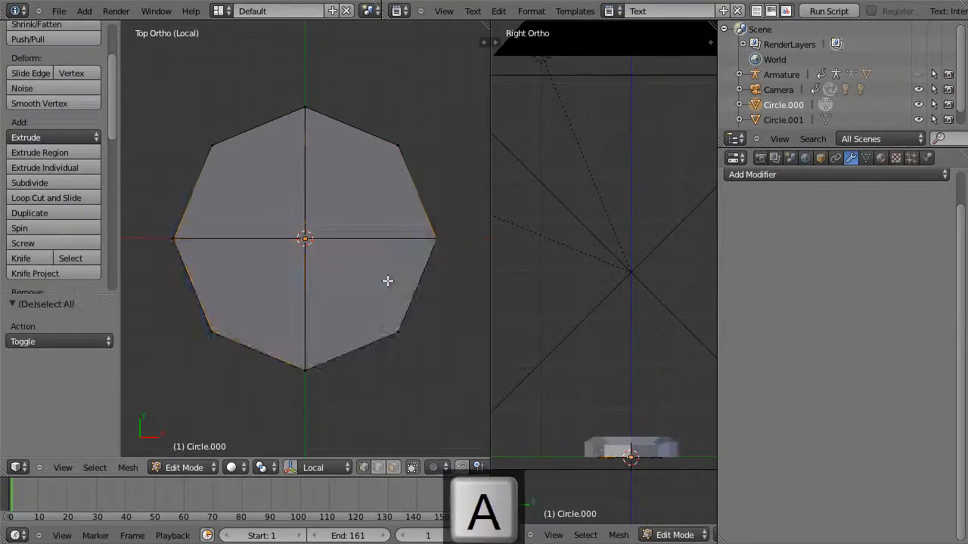
key(a)
key(w)
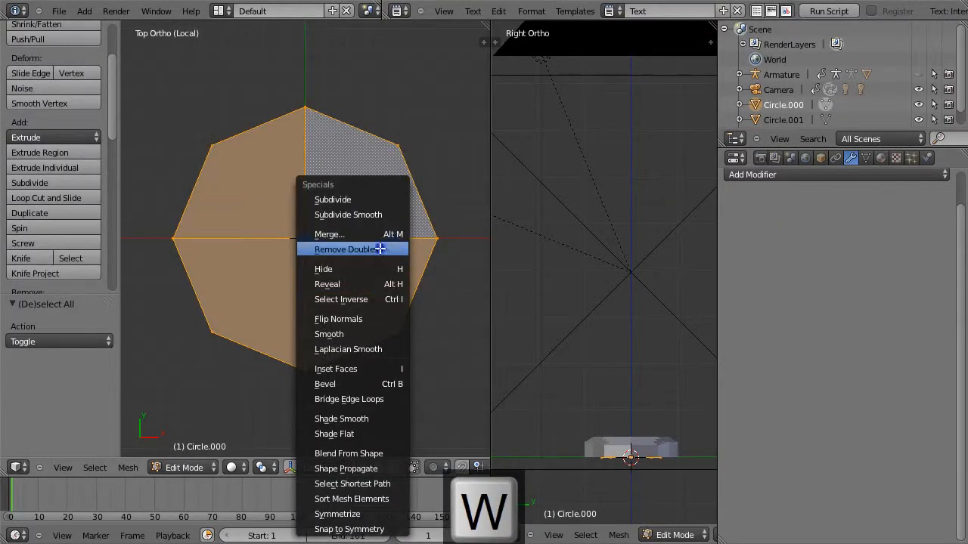
click(379, 248)
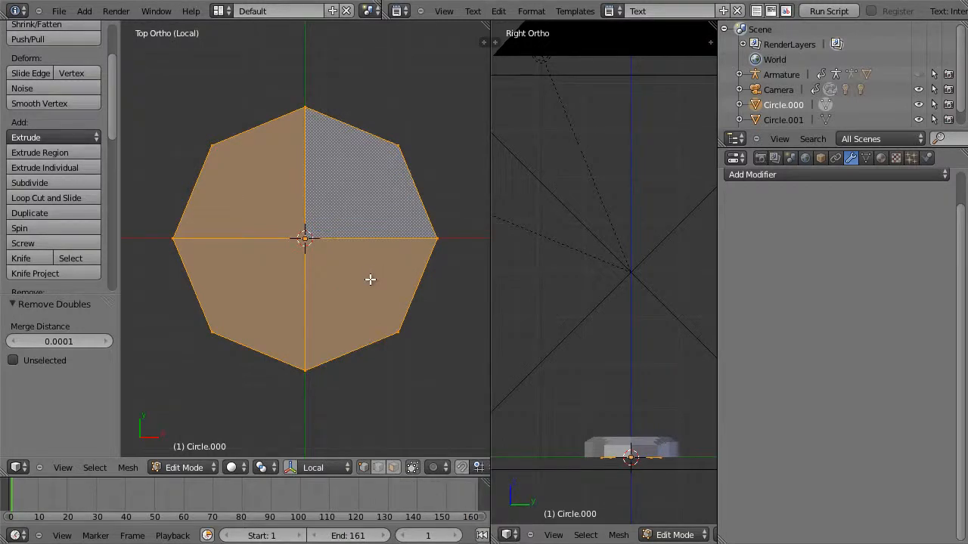
key(Tab)
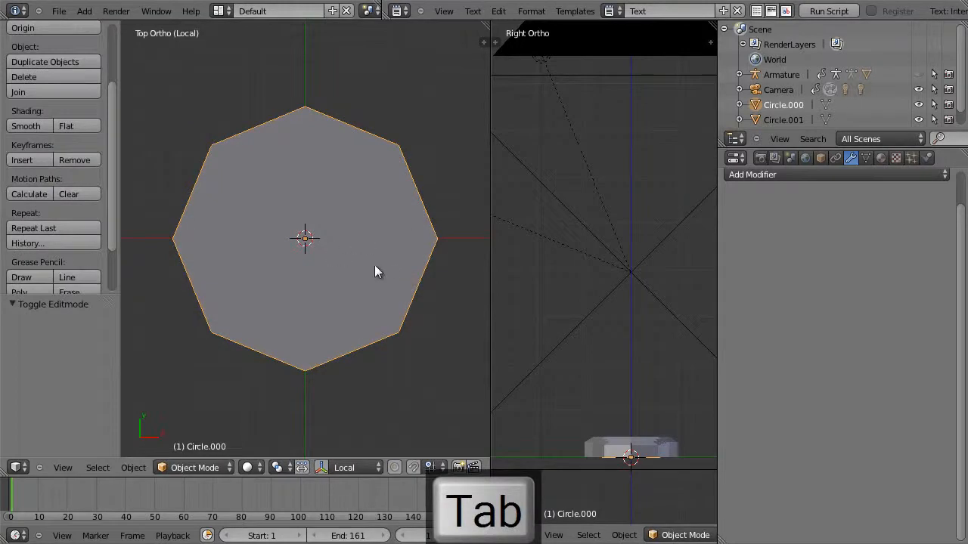
Create a new material for the octagon and set its diffuse color to bright cyan
click(880, 157)
click(804, 256)
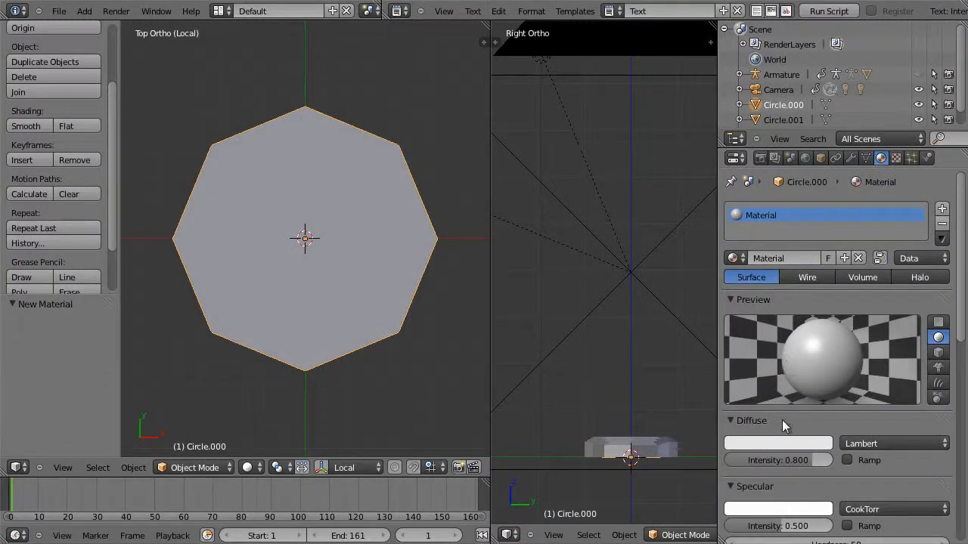
click(787, 444)
drag(758, 292, 757, 235)
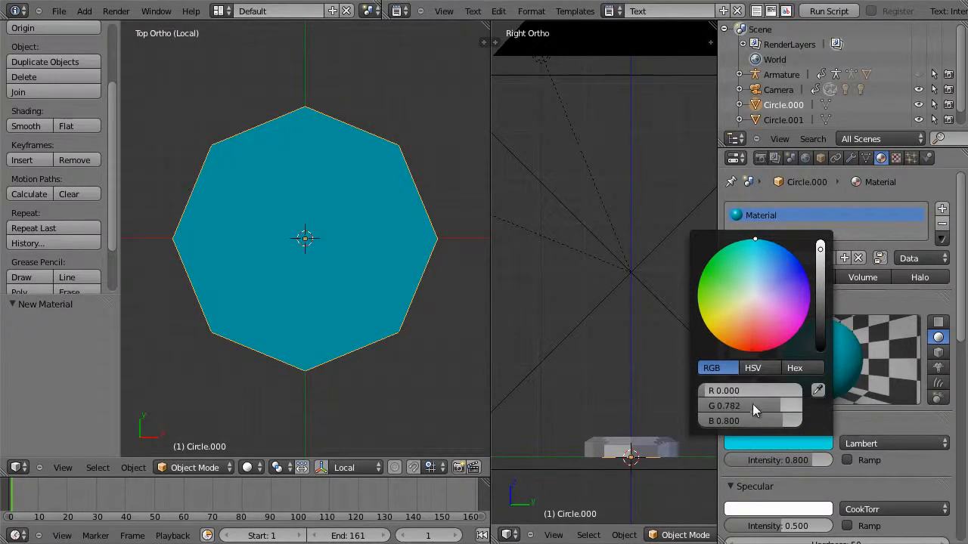
drag(781, 407, 827, 402)
click(788, 419)
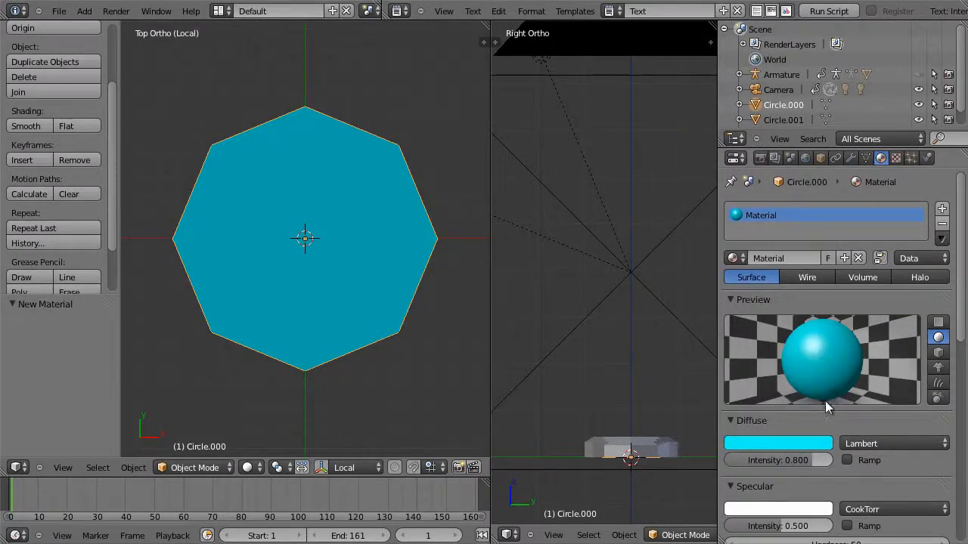
Set the cyan material's Emit value to 0.19
scroll(825, 404, down, 4)
scroll(827, 403, up, 1)
scroll(827, 403, down, 4)
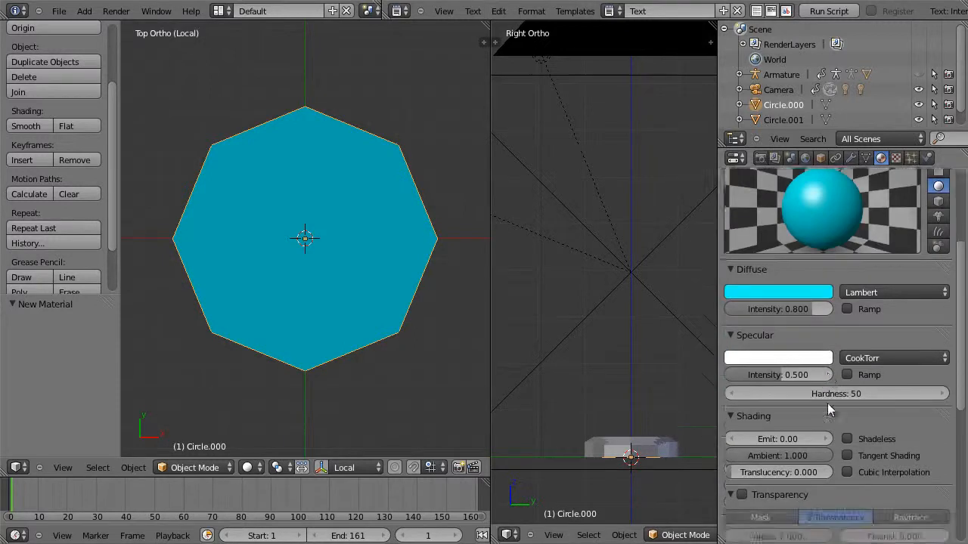
drag(738, 378, 773, 376)
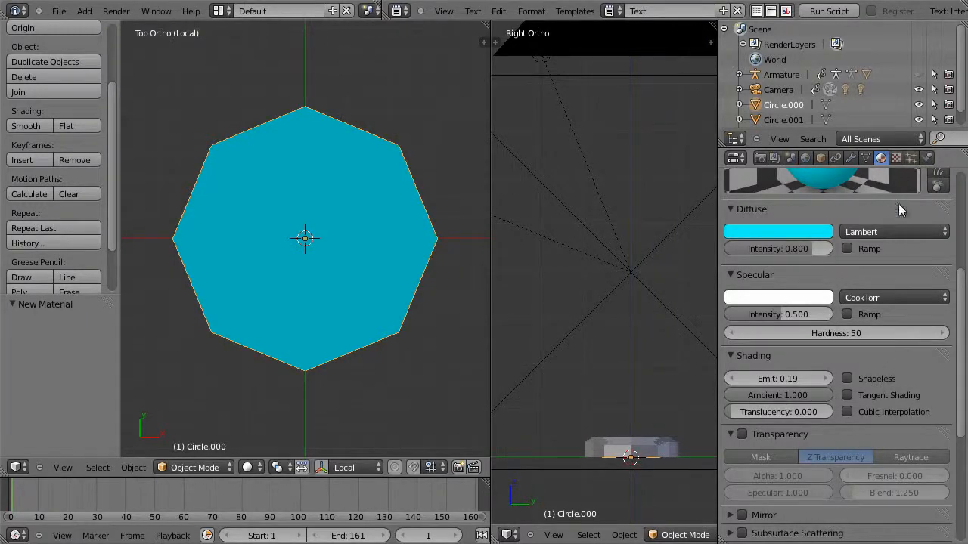
Add a new texture to the cyan material and set its type to Blend
click(896, 158)
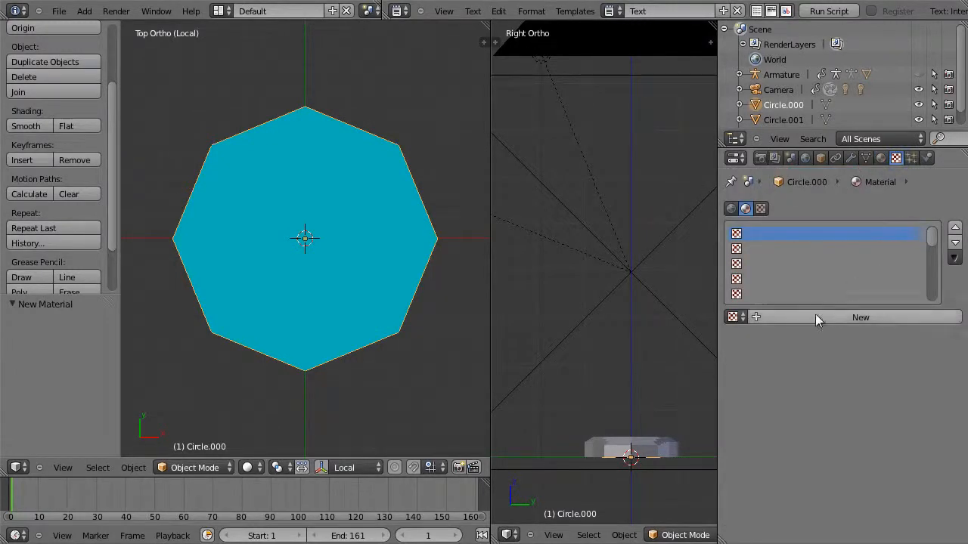
click(758, 317)
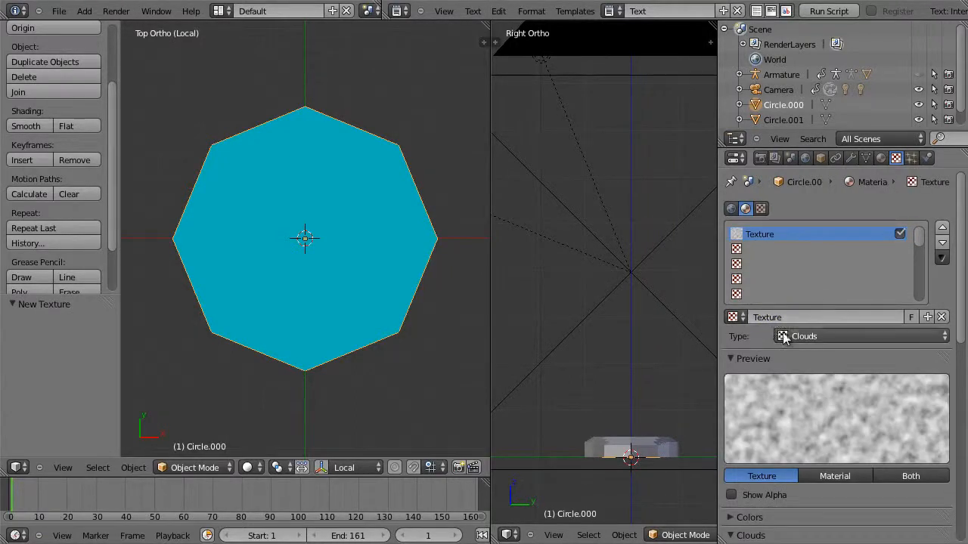
click(778, 336)
click(834, 305)
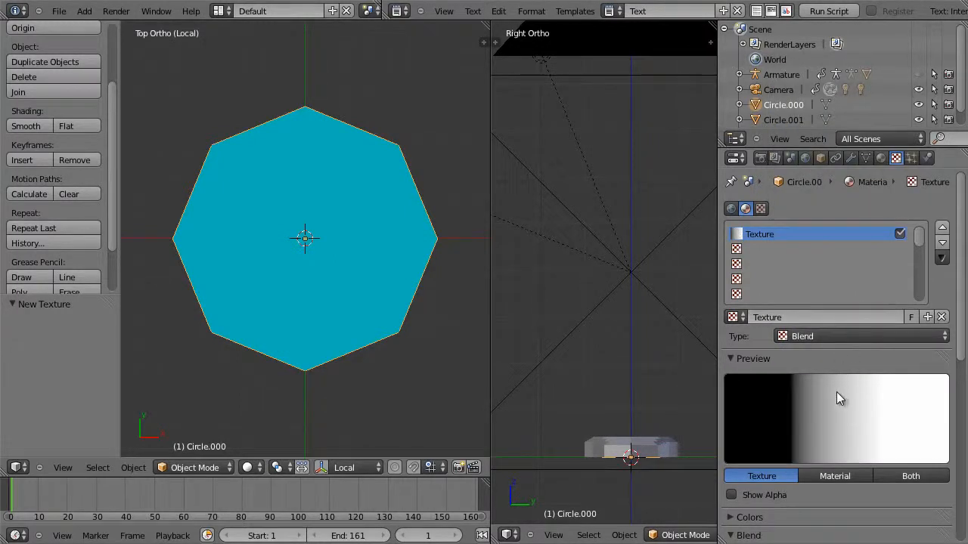
Set the texture preview to show both texture and material, and enable the blend texture's Emit influence
drag(959, 330, 962, 389)
scroll(961, 389, down, 3)
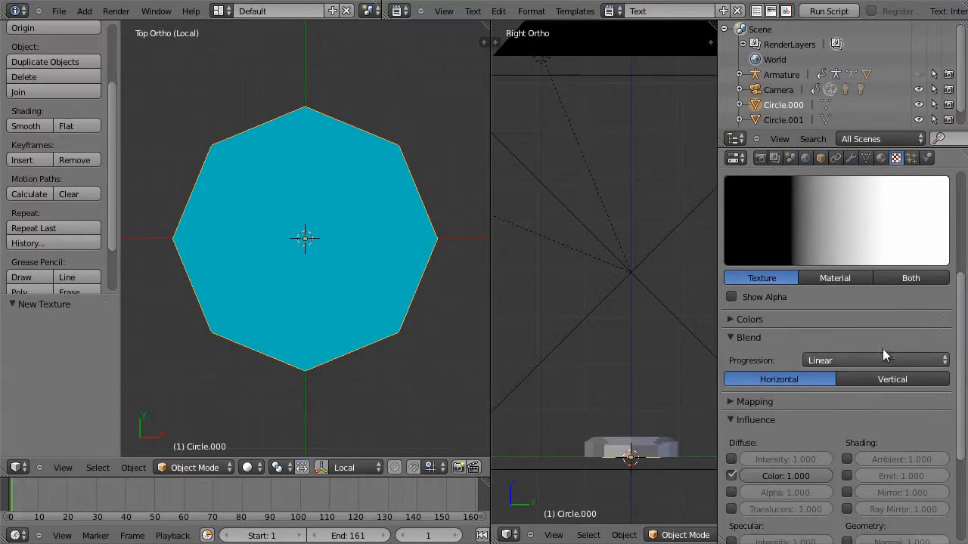
click(842, 278)
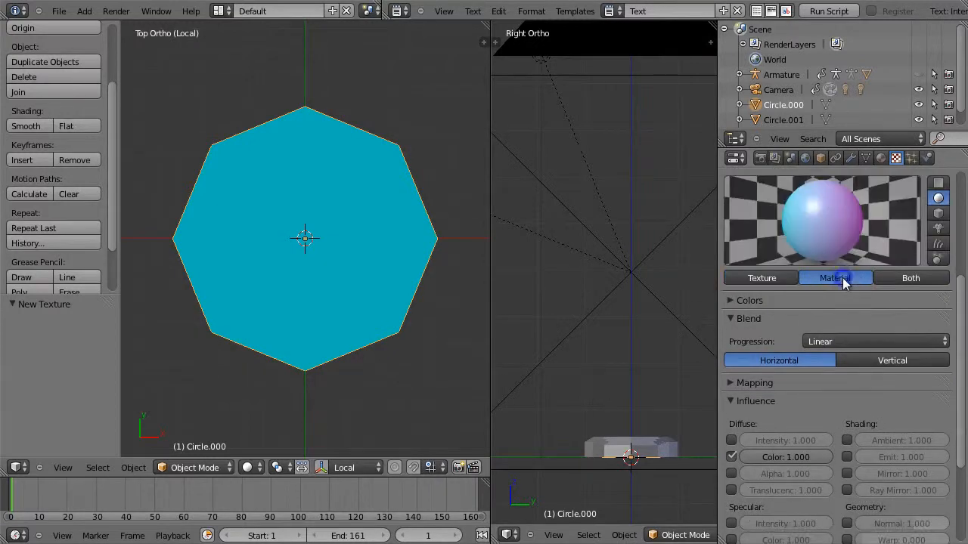
click(907, 278)
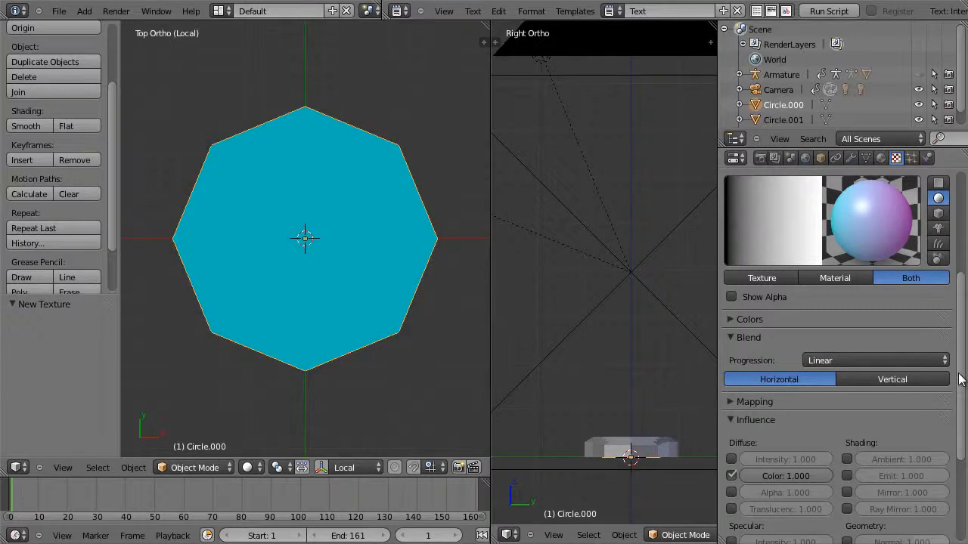
click(846, 476)
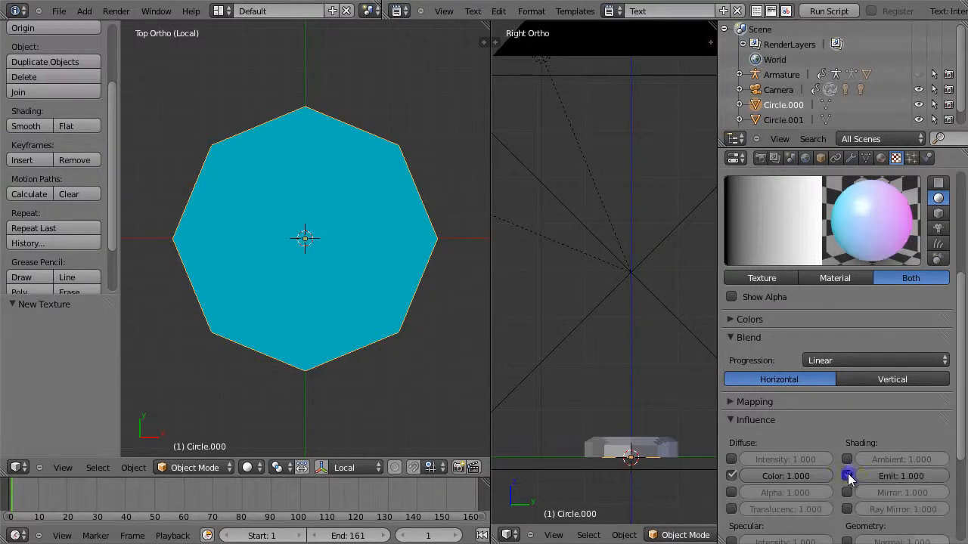
mouse_move(960, 467)
mouse_down()
mouse_move(961, 410)
mouse_move(956, 455)
mouse_up()
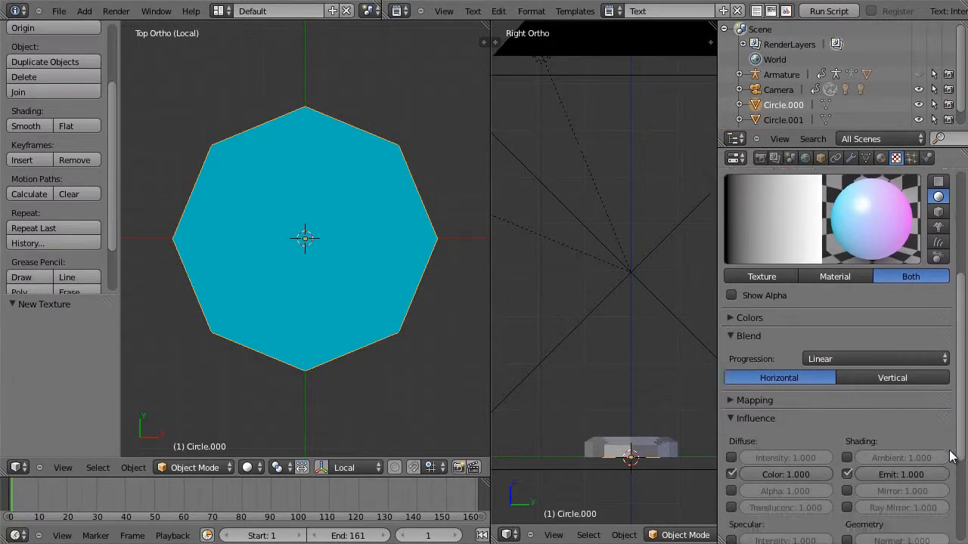
Expand the blend texture's color settings and enable its color ramp
click(731, 318)
drag(964, 371, 961, 399)
click(731, 272)
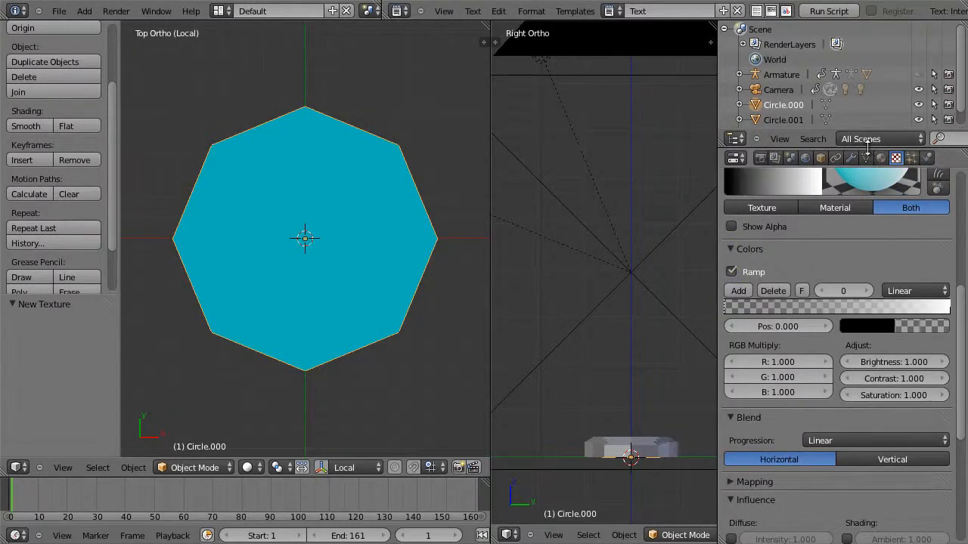
Enlarge the properties editor over the outliner so the texture preview and color ramp fit together
drag(868, 147, 865, 90)
right_click(865, 90)
click(864, 90)
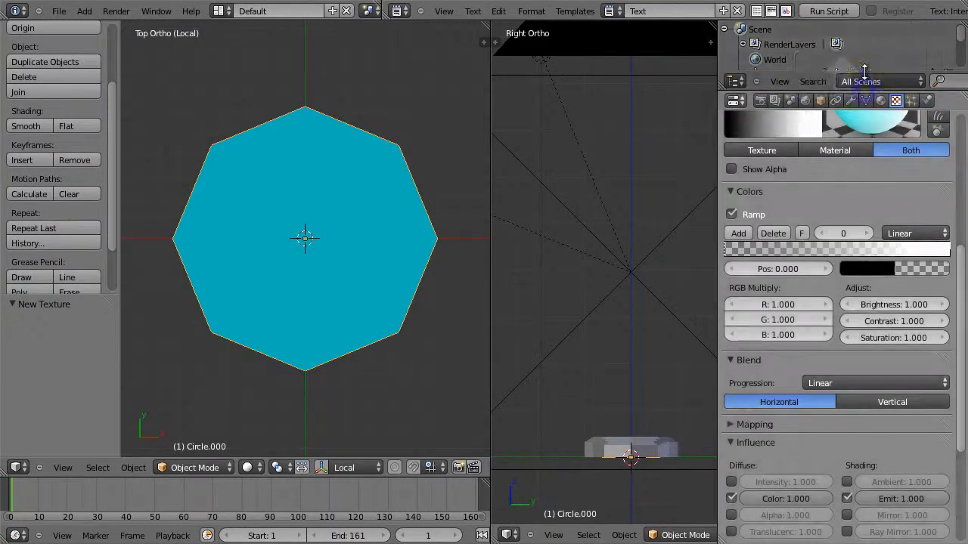
click(864, 70)
drag(963, 211, 961, 148)
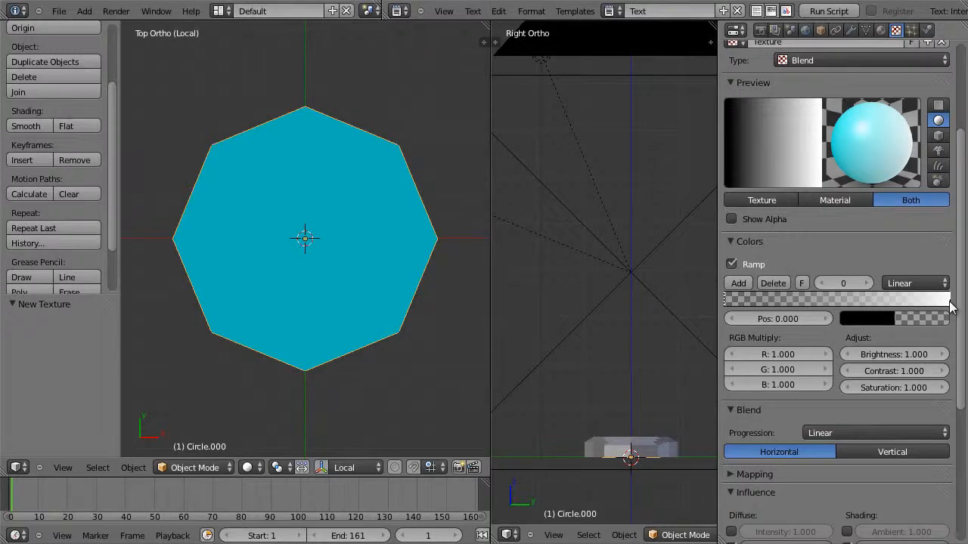
Move the color ramp's white stop to position 0.067
right_click(950, 302)
click(829, 301)
click(945, 299)
key(g)
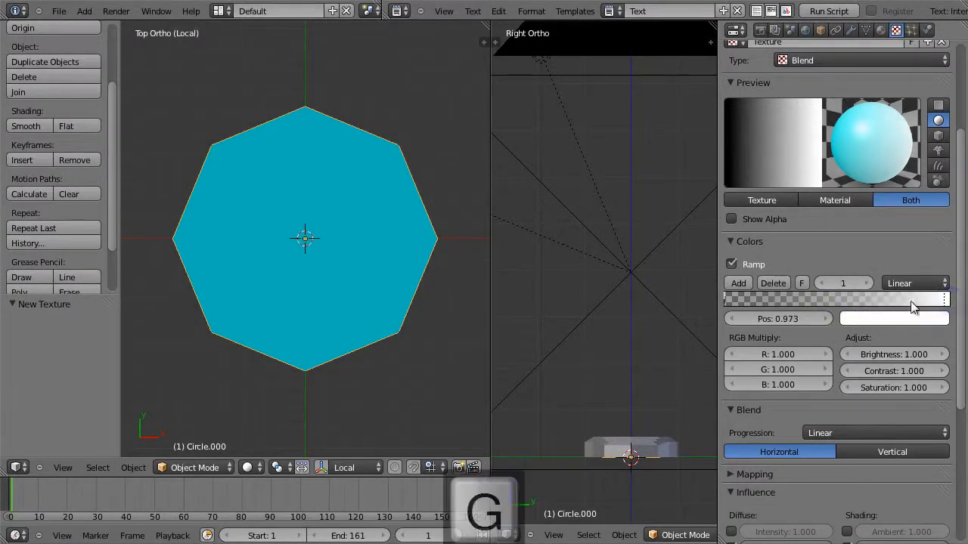
drag(946, 302, 745, 307)
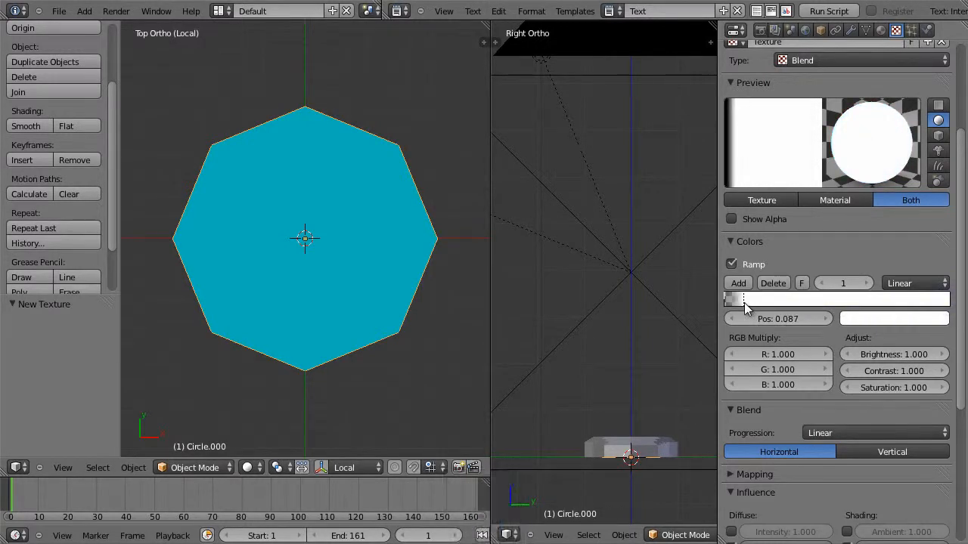
click(742, 300)
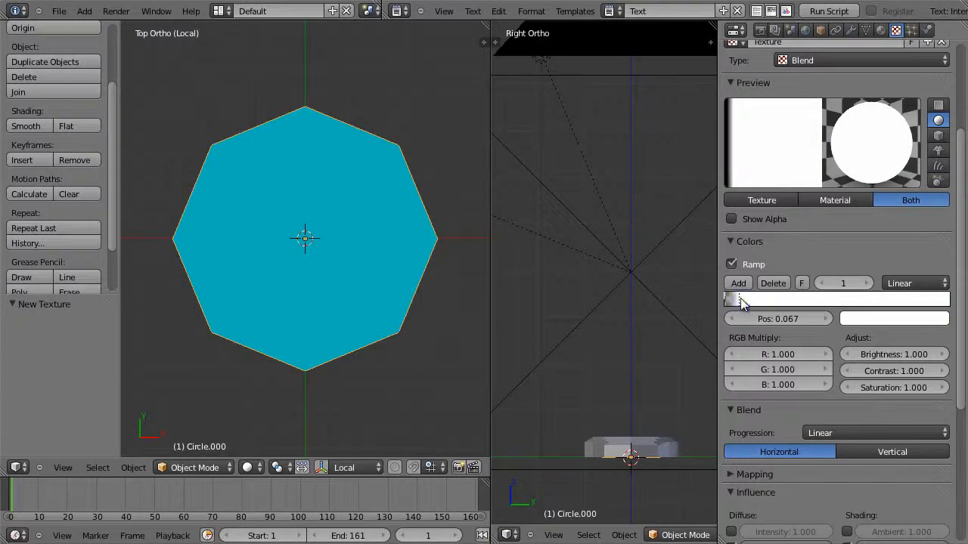
Add a color stop at 0.033 between the ramp's two stops and make it fully opaque white with RGB and alpha at 1.000
click(738, 284)
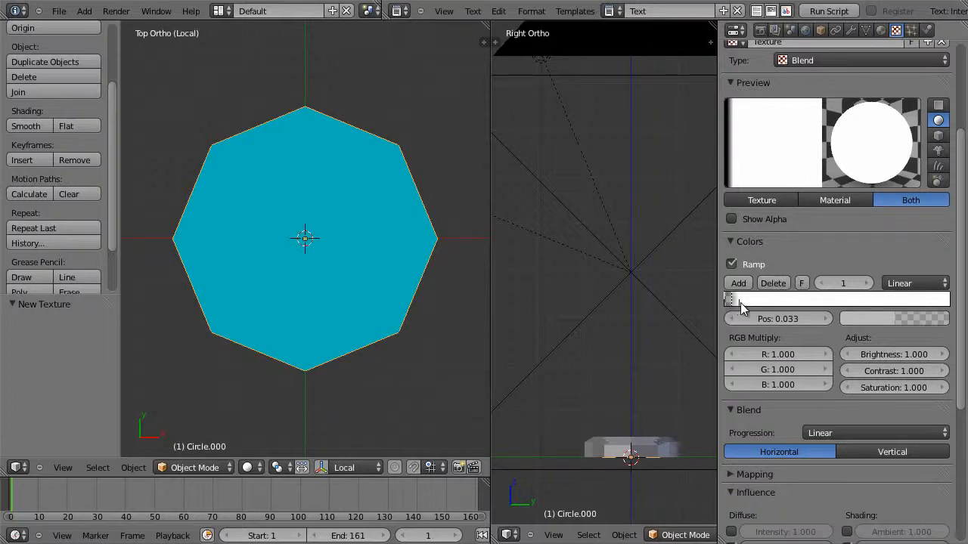
click(881, 319)
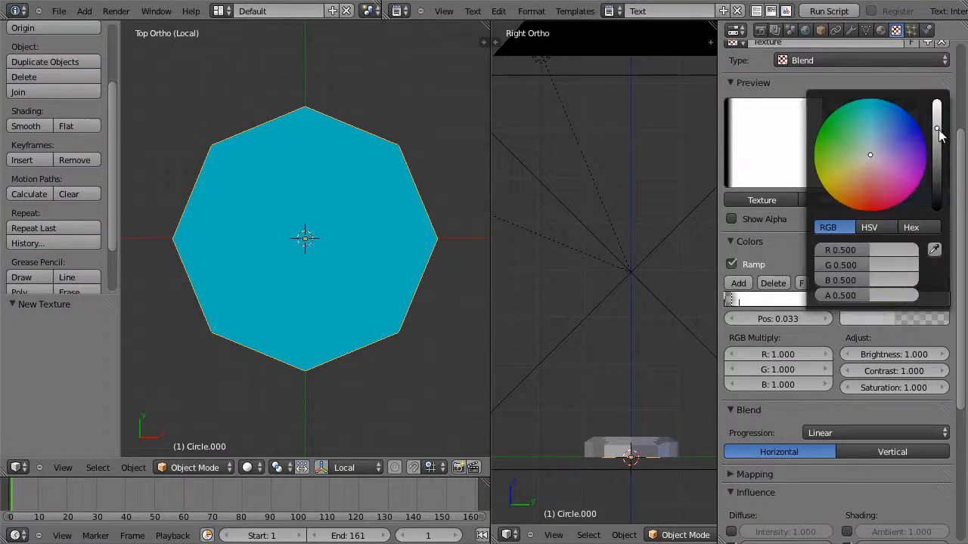
drag(938, 130, 927, 86)
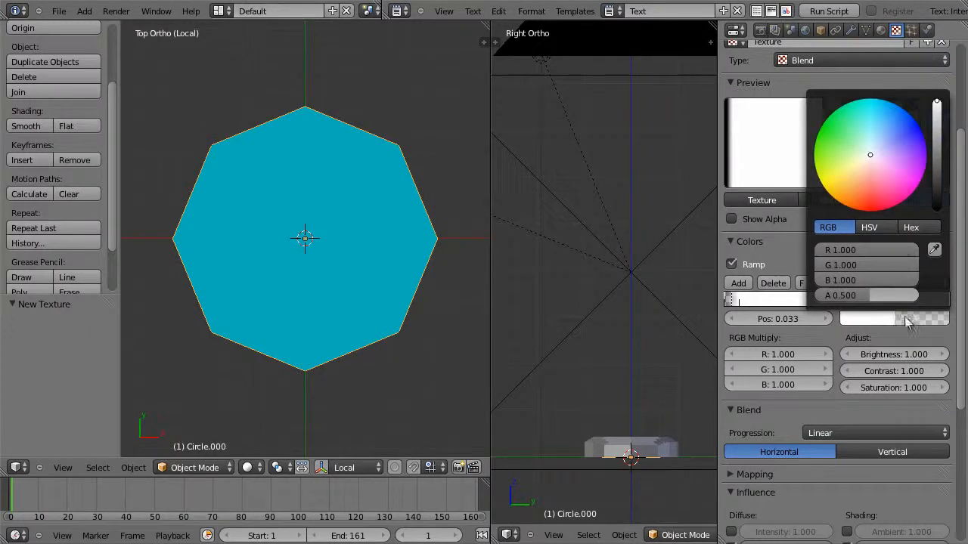
drag(871, 296, 775, 300)
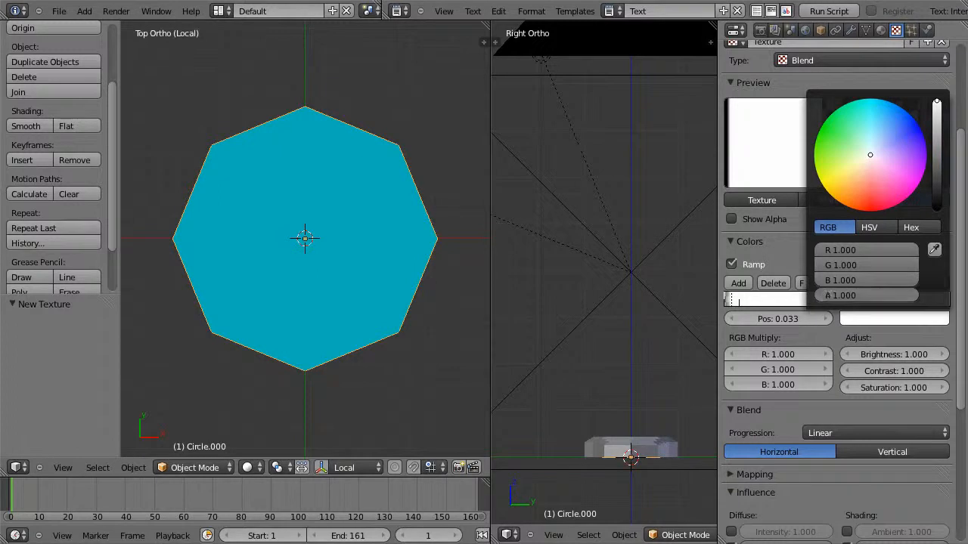
Set the alpha of the ramp's white stop at 0.067 to 0
click(737, 284)
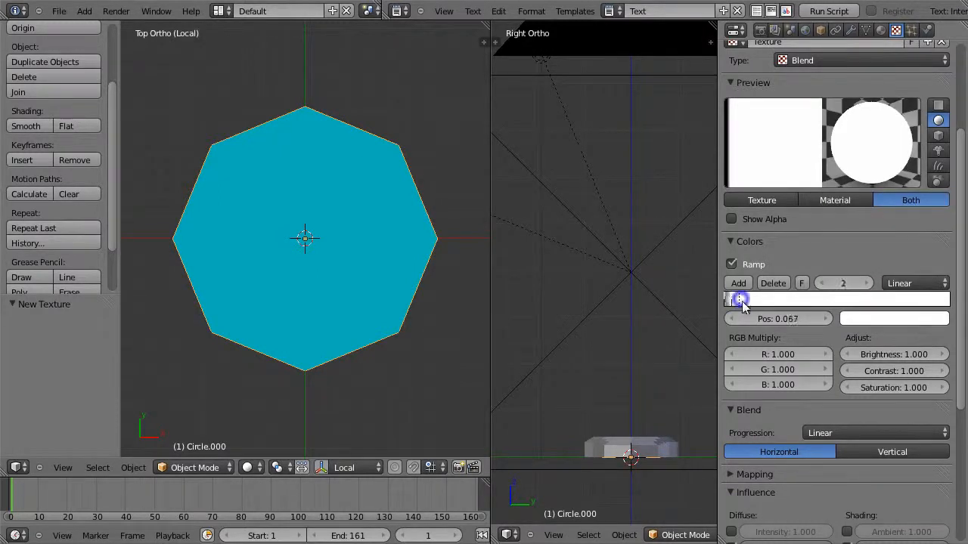
click(898, 321)
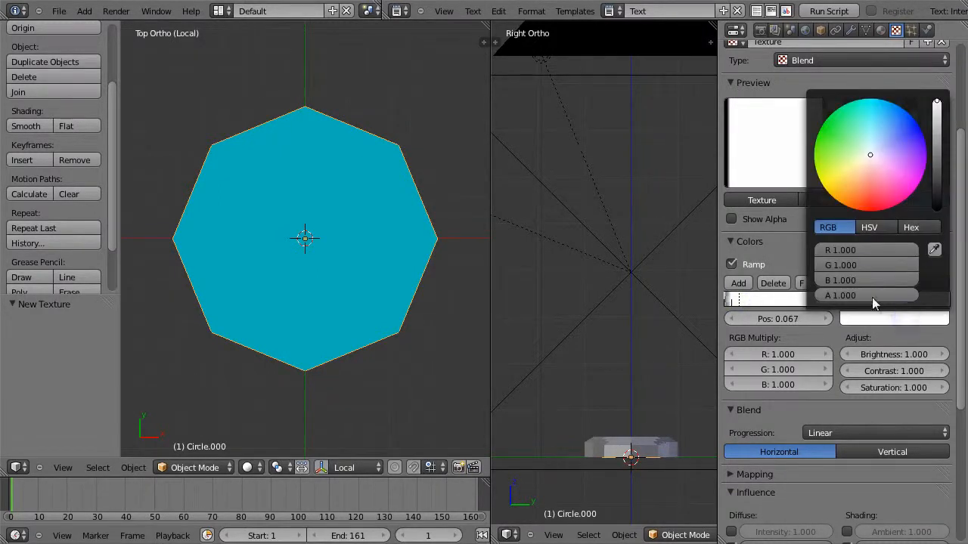
drag(881, 297, 760, 297)
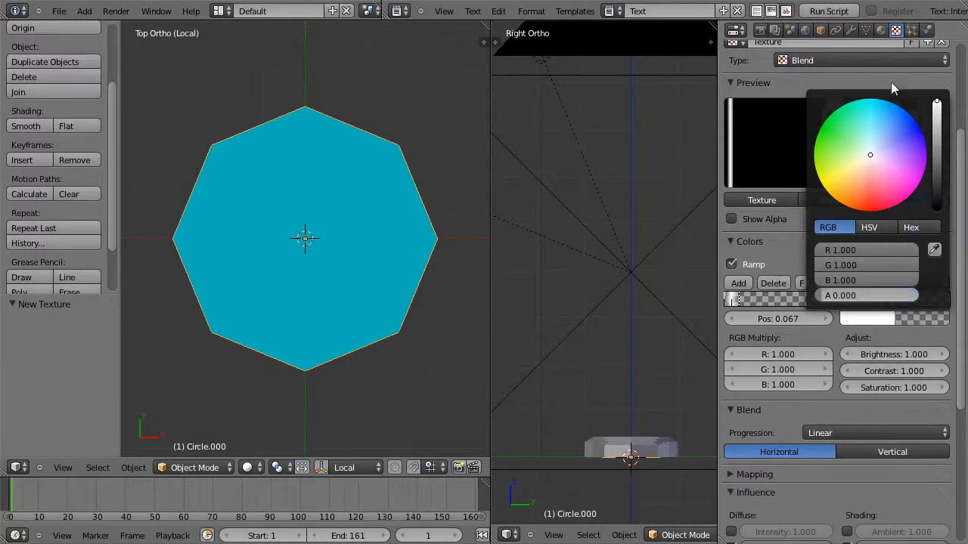
Set the blend texture's progression to Spherical and compare the material preview on a flat plane and on a sphere
click(878, 428)
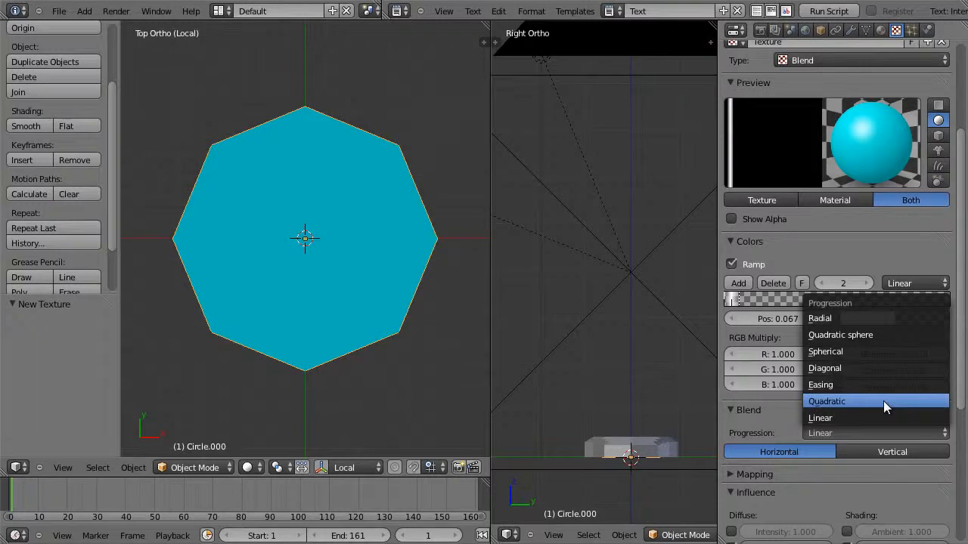
click(880, 351)
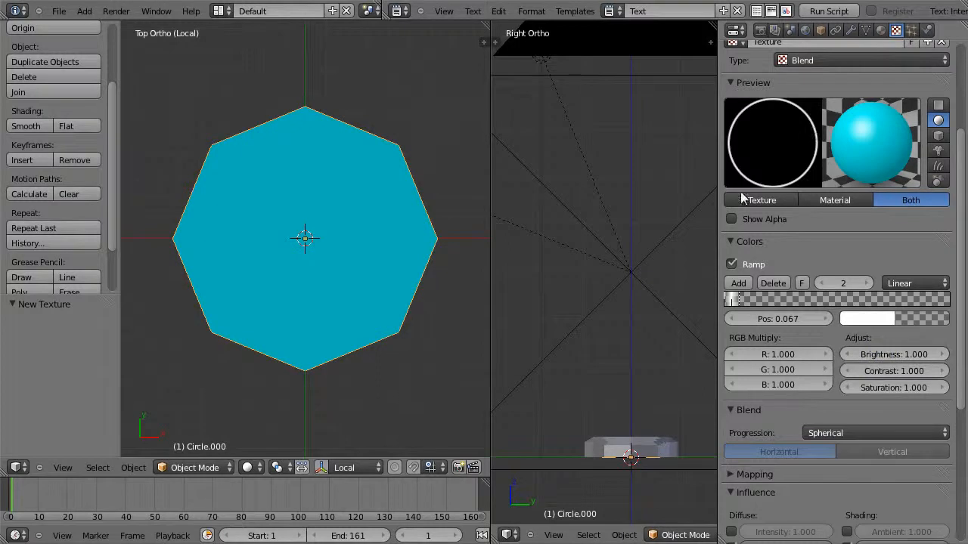
click(938, 106)
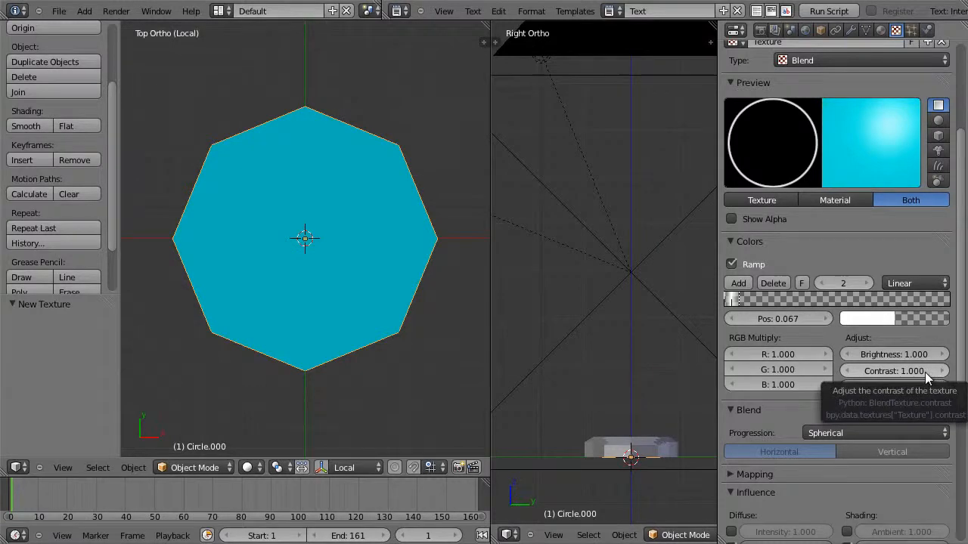
click(938, 120)
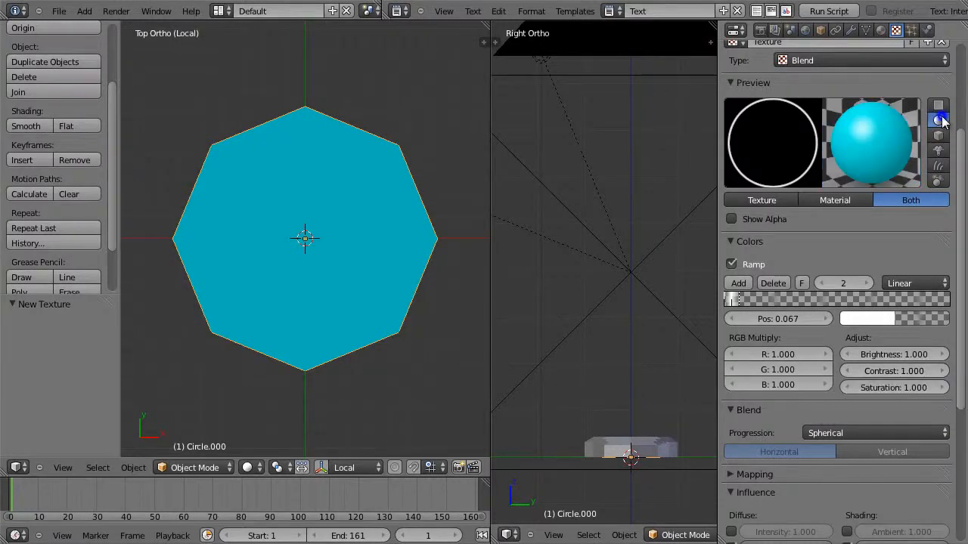
Expand the blend texture's mapping settings and show the octagon with Rendered viewport shading
scroll(892, 393, down, 7)
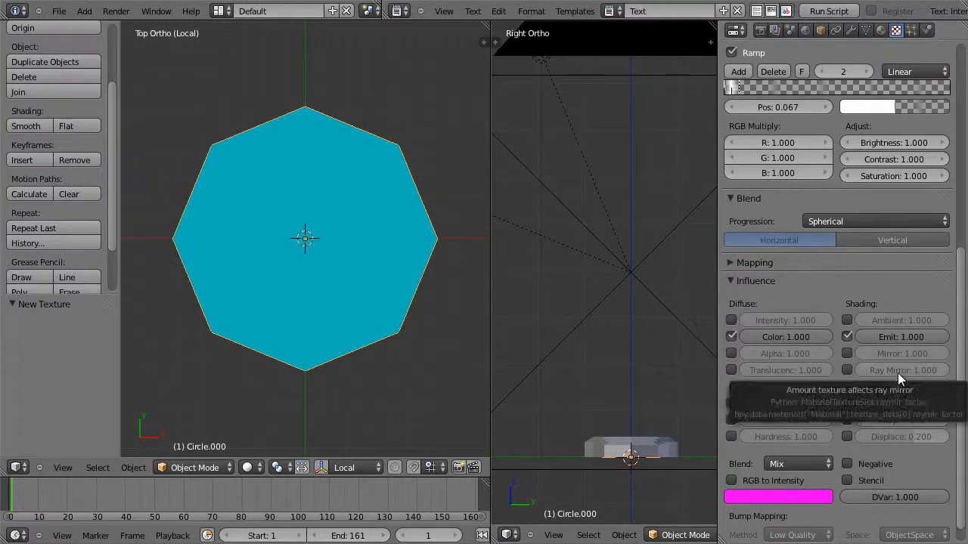
scroll(898, 372, down, 1)
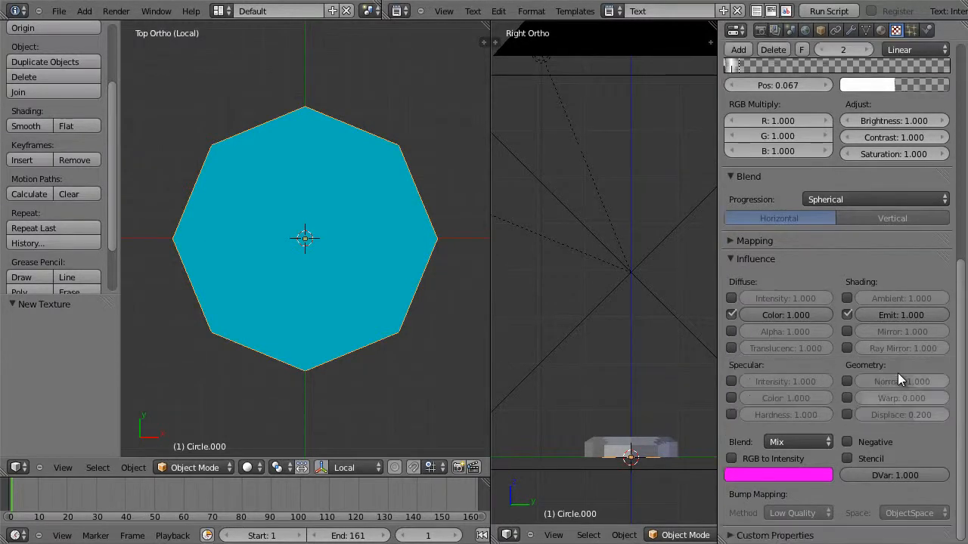
click(735, 240)
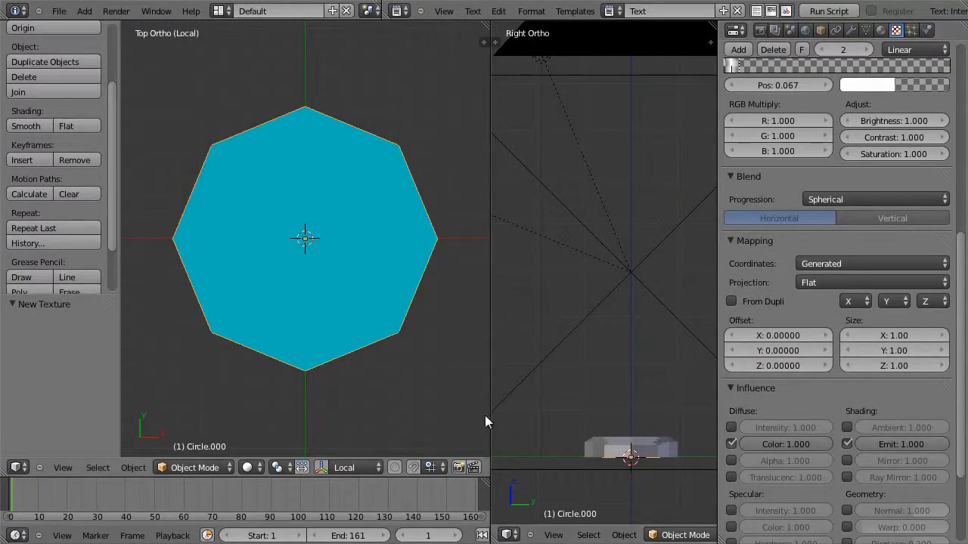
scroll(338, 333, down, 2)
scroll(337, 331, up, 1)
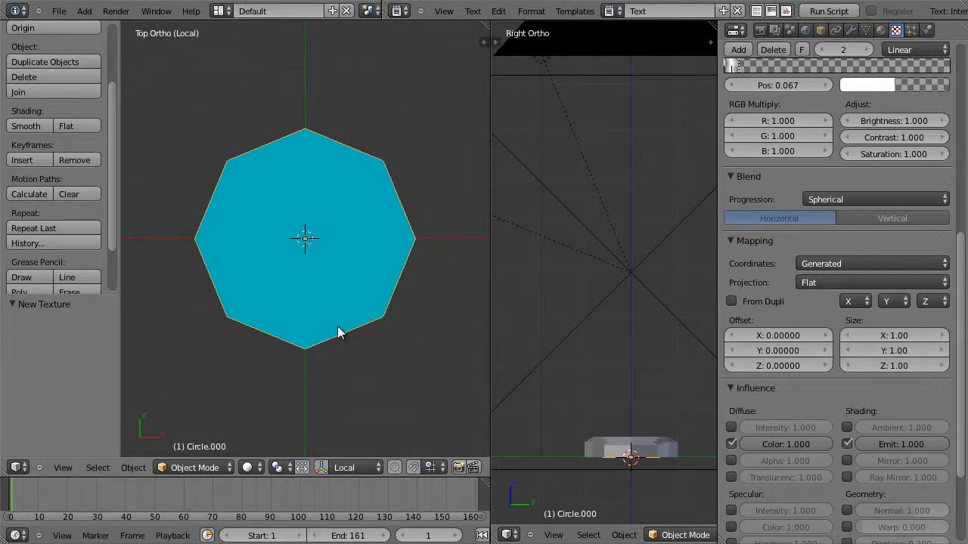
click(249, 467)
click(285, 390)
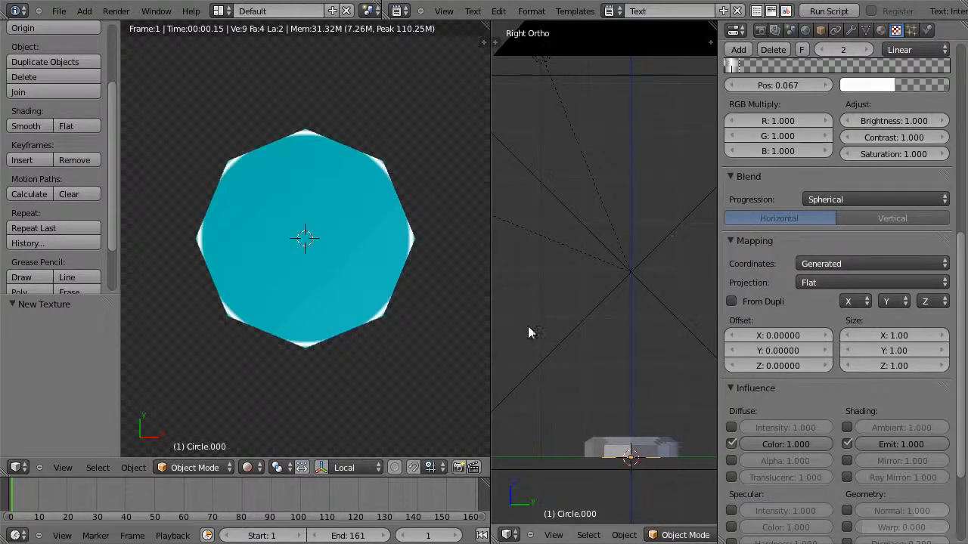
Shift the ramp's stops inward, with the black one at 0.127, the transparent white one at 0.435 and the opaque white one between them
drag(960, 266, 949, 121)
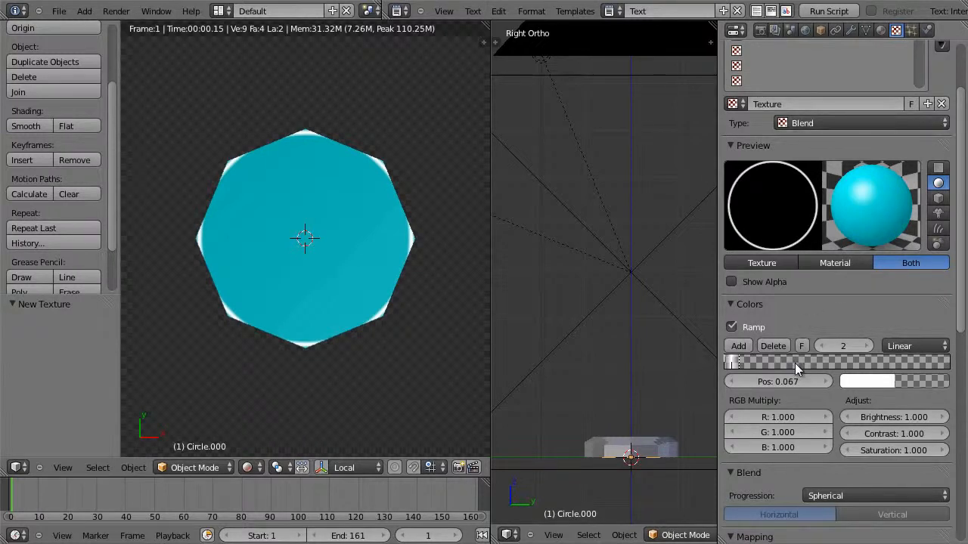
mouse_move(739, 364)
mouse_down()
mouse_move(813, 358)
mouse_move(755, 362)
mouse_up()
click(724, 365)
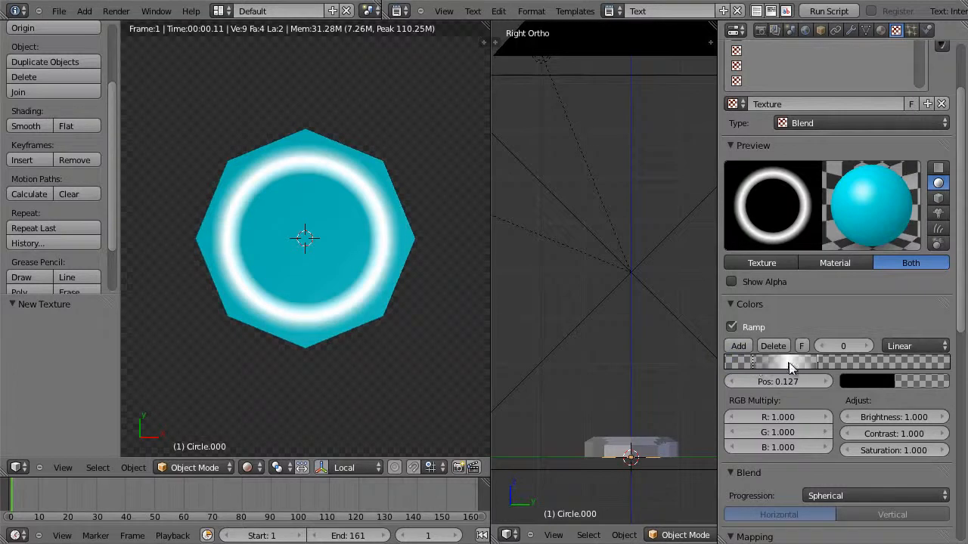
drag(819, 362, 823, 363)
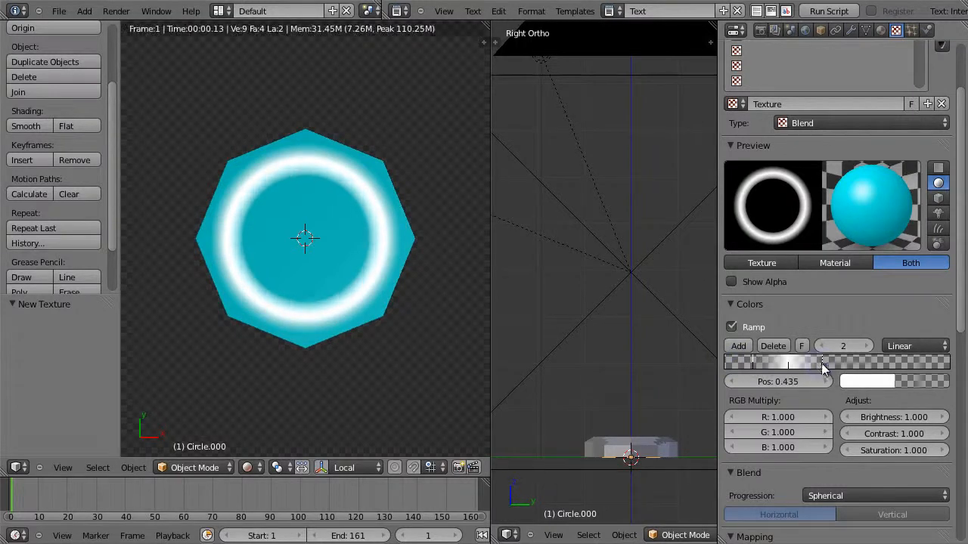
Switch the viewport to Texture shading and inspect the octagon's deselected mesh in Edit Mode from a tilted angle
key(Tab)
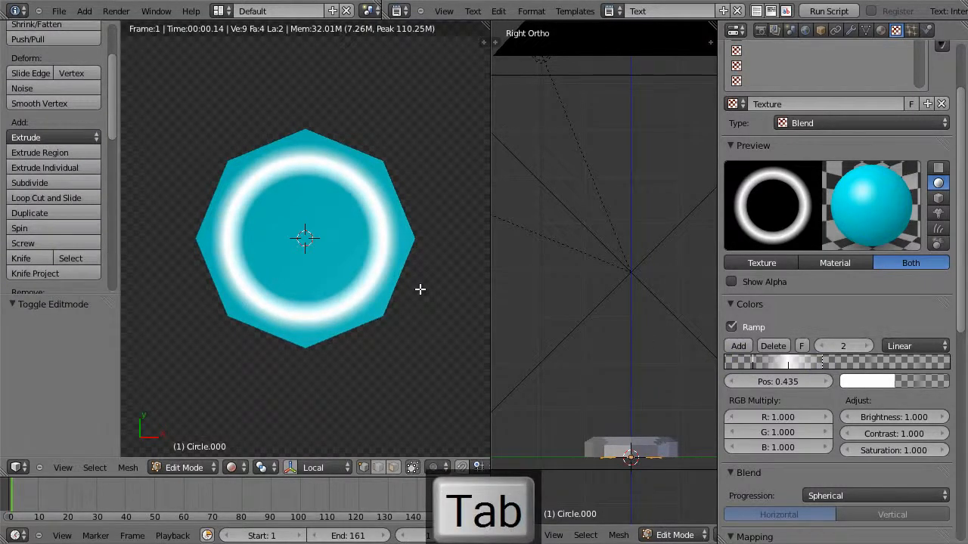
key(z)
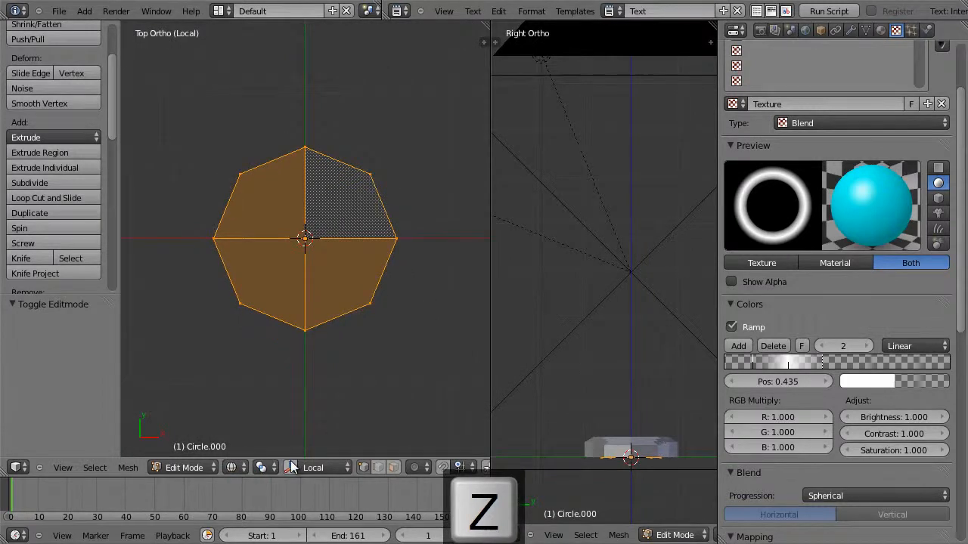
click(232, 467)
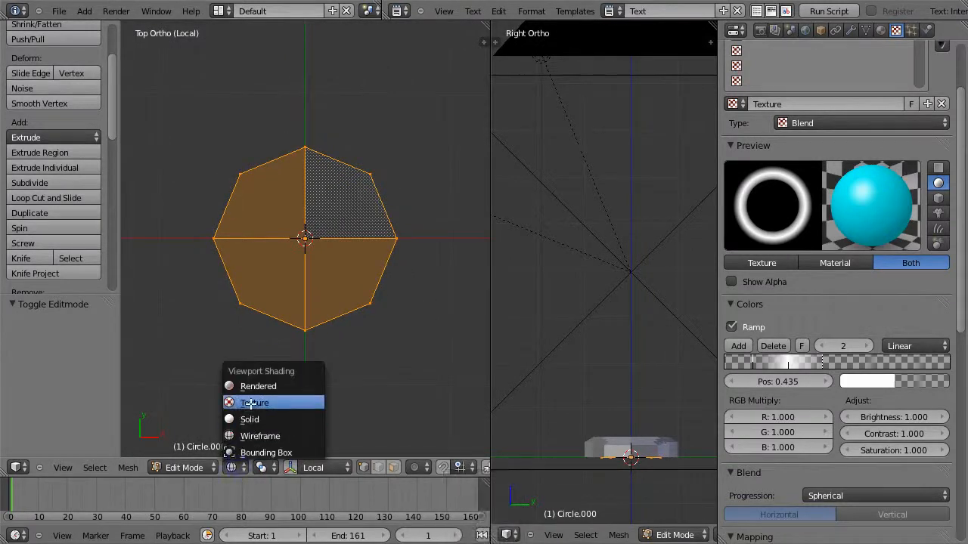
click(255, 402)
key(a)
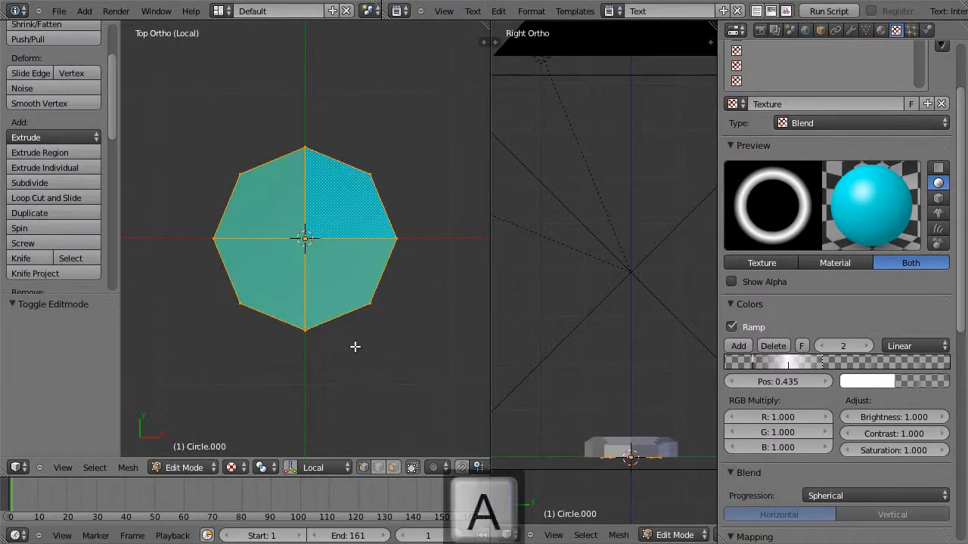
middle_drag(382, 346, 389, 344)
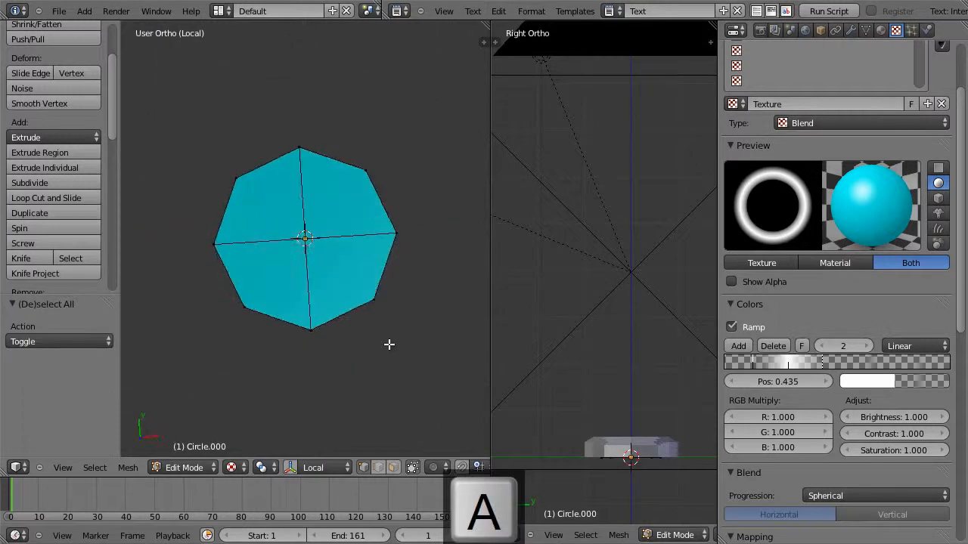
middle_drag(358, 260, 404, 205)
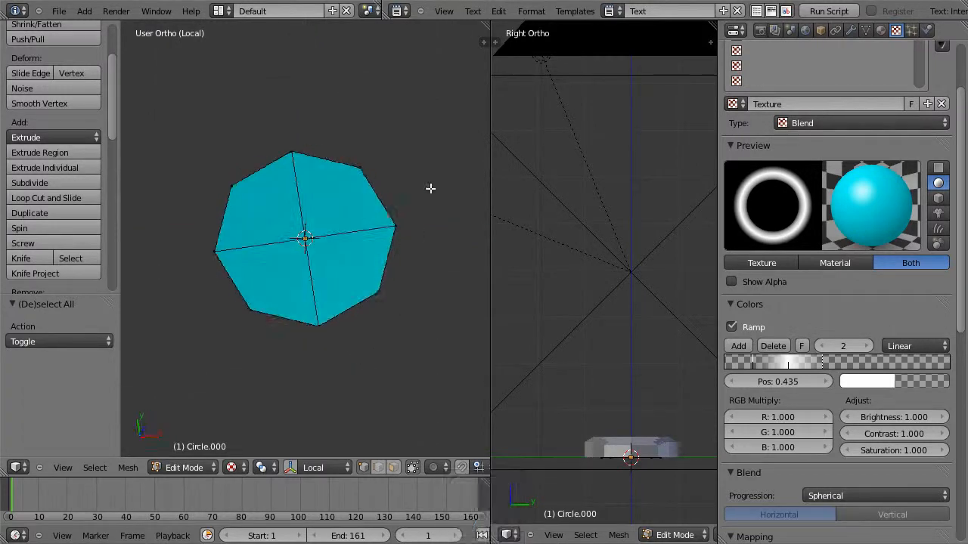
key(Tab)
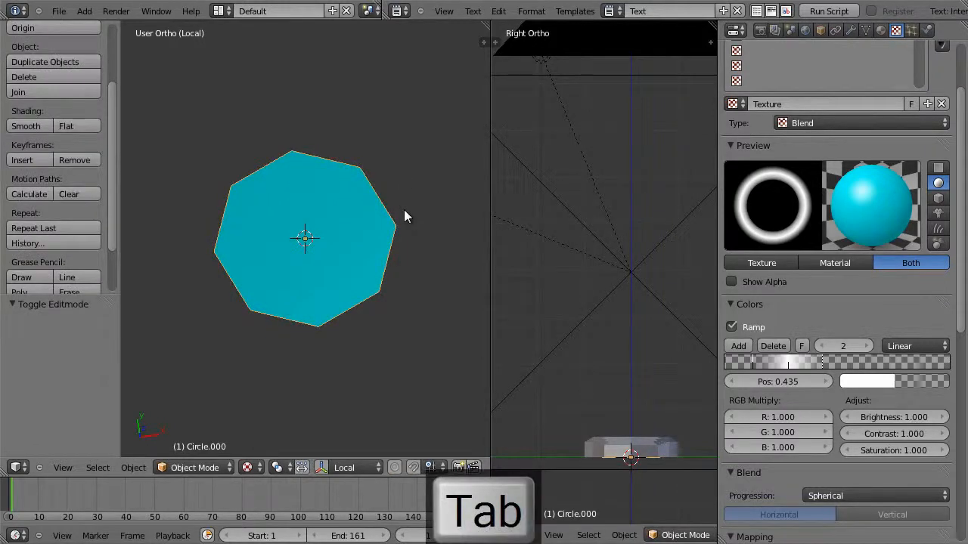
Unhide all objects and leave local view to show the cyan octagon inside the belt's ring
key(alt+h)
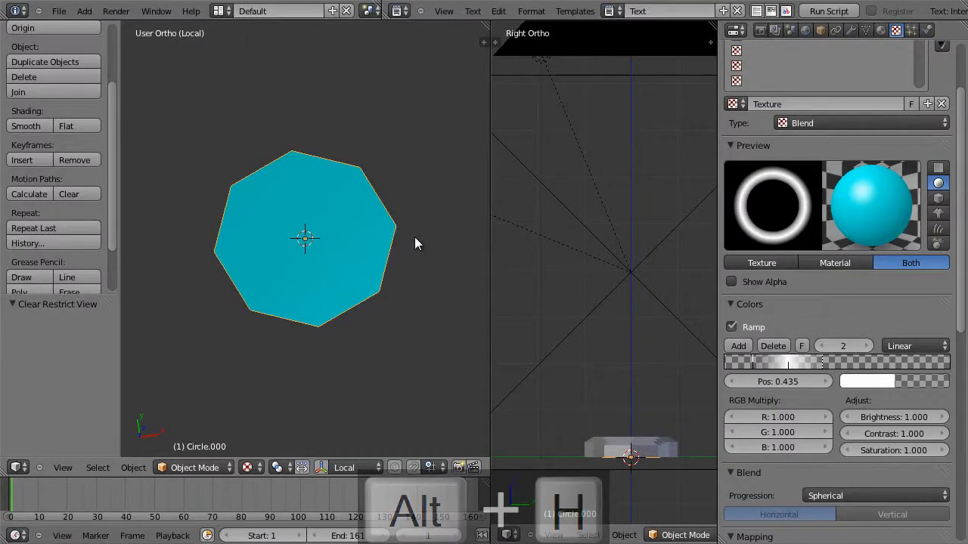
key(KP_Divide)
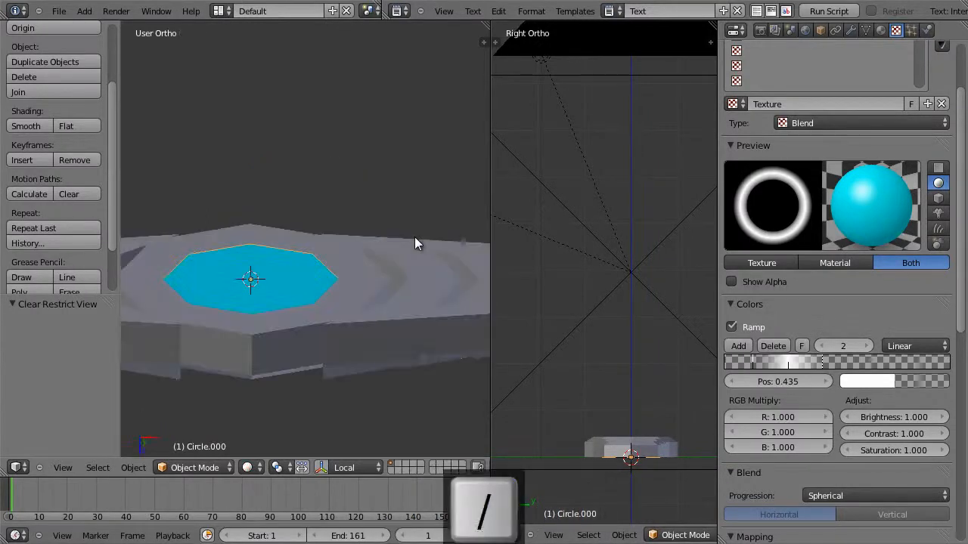
middle_drag(381, 239, 373, 281)
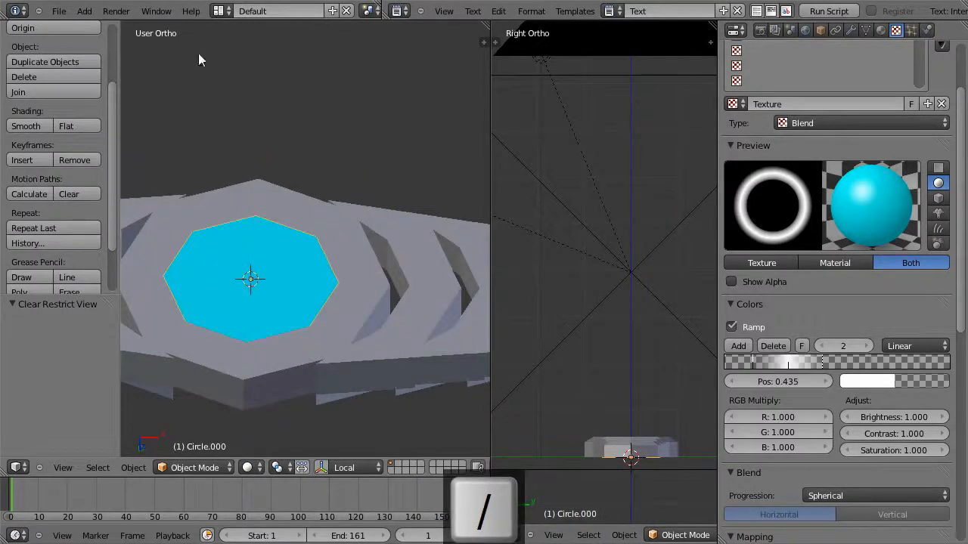
key(KP_Divide)
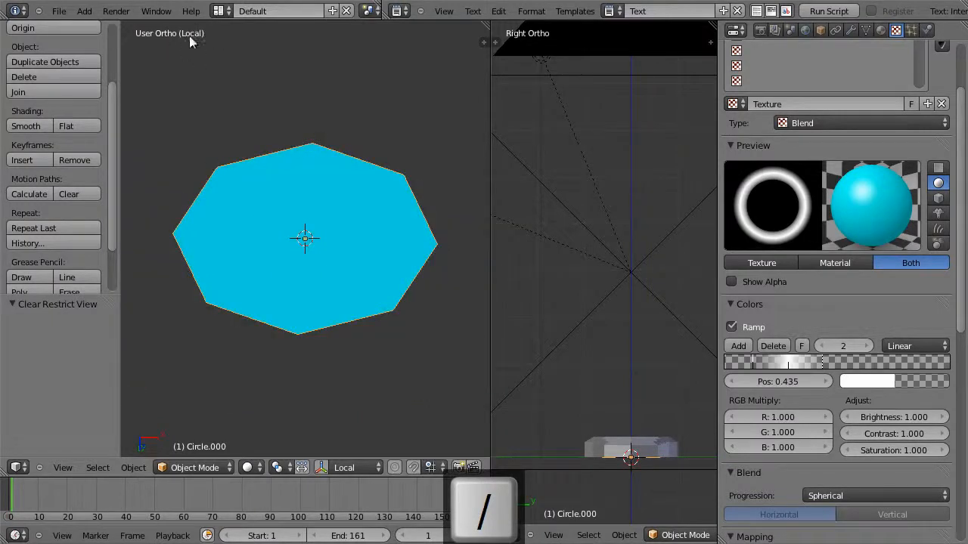
key(KP_Divide)
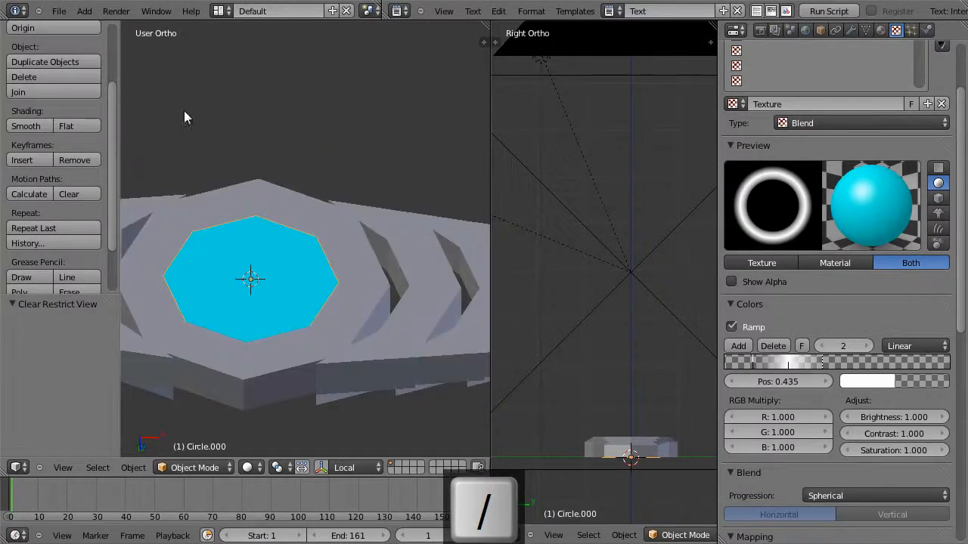
middle_drag(251, 138, 219, 189)
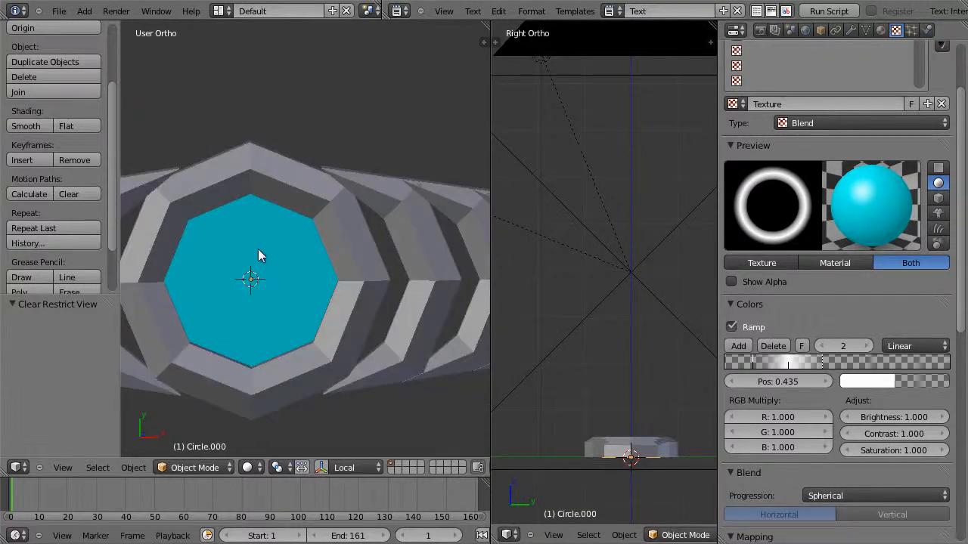
Unhide the hero's body and armature around the belt, and select only the belt's ridged frame
scroll(258, 248, down, 5)
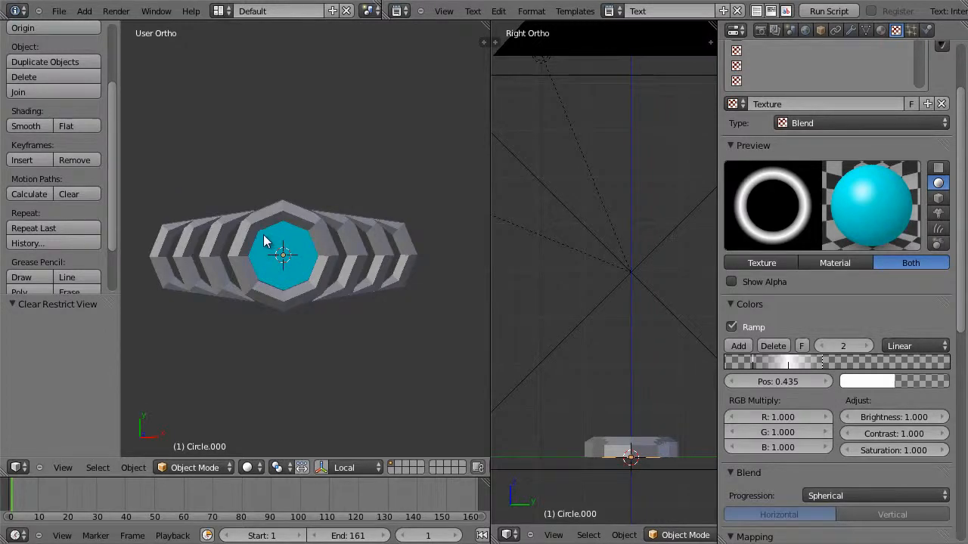
middle_drag(290, 232, 300, 214)
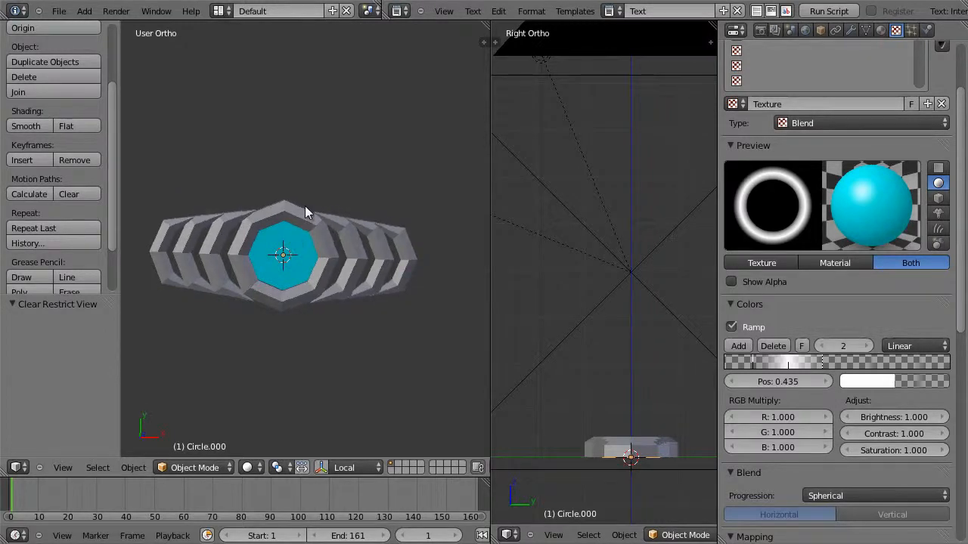
key(alt+h)
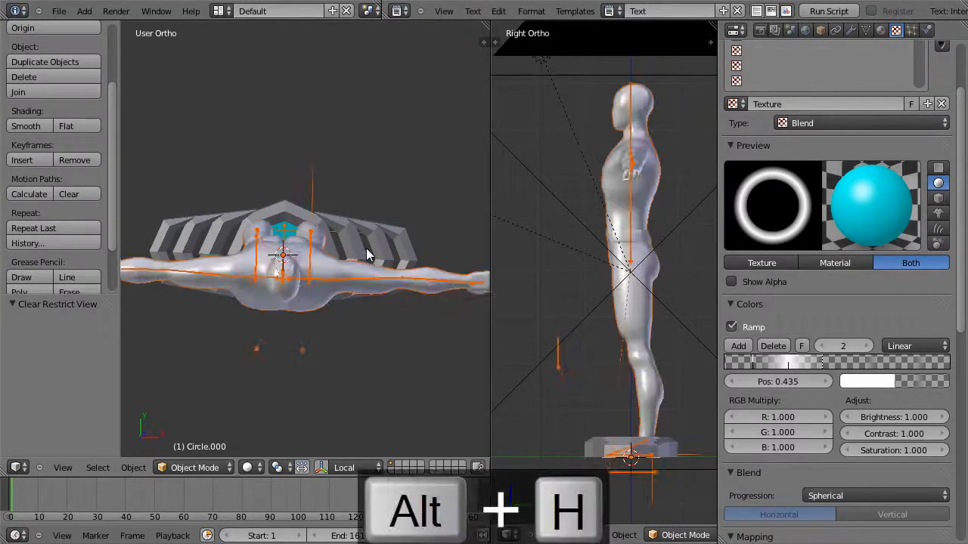
right_click(380, 242)
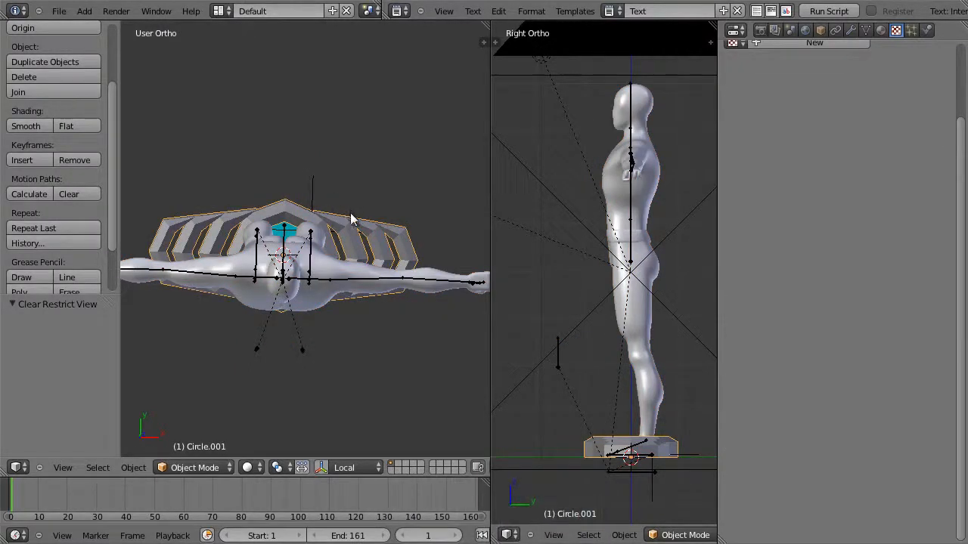
Select the cyan octagon together with the belt frame and try joining them into one object
middle_drag(359, 239, 295, 363)
middle_drag(260, 249, 286, 238)
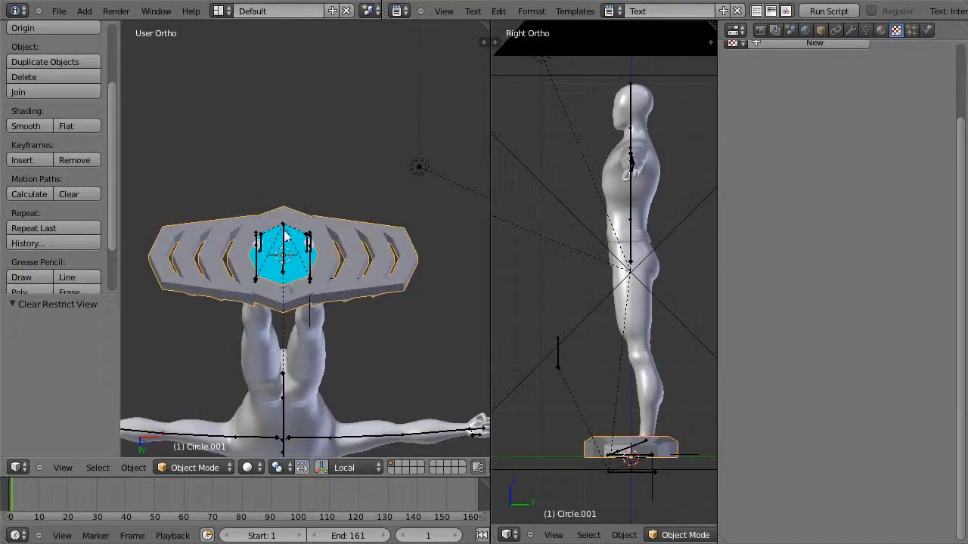
right_click(270, 240)
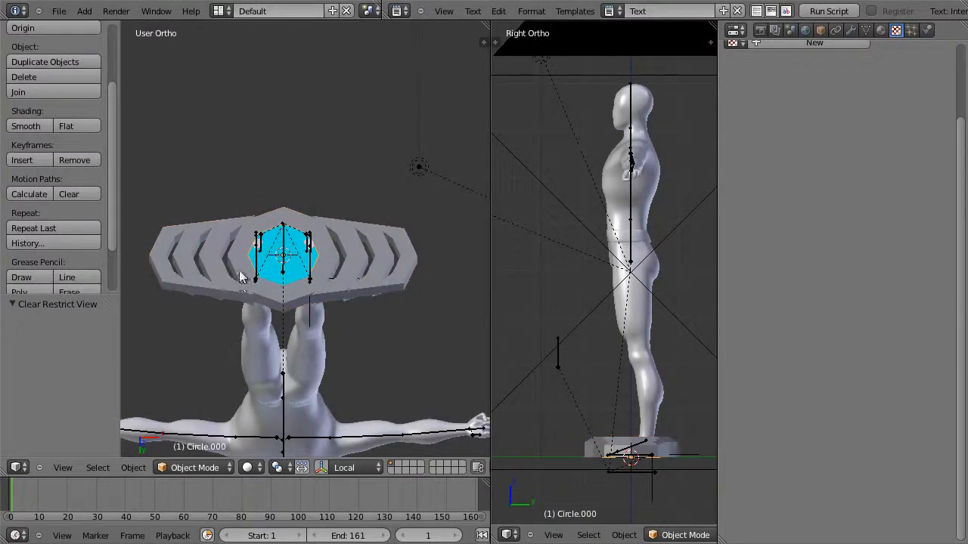
right_click(240, 274)
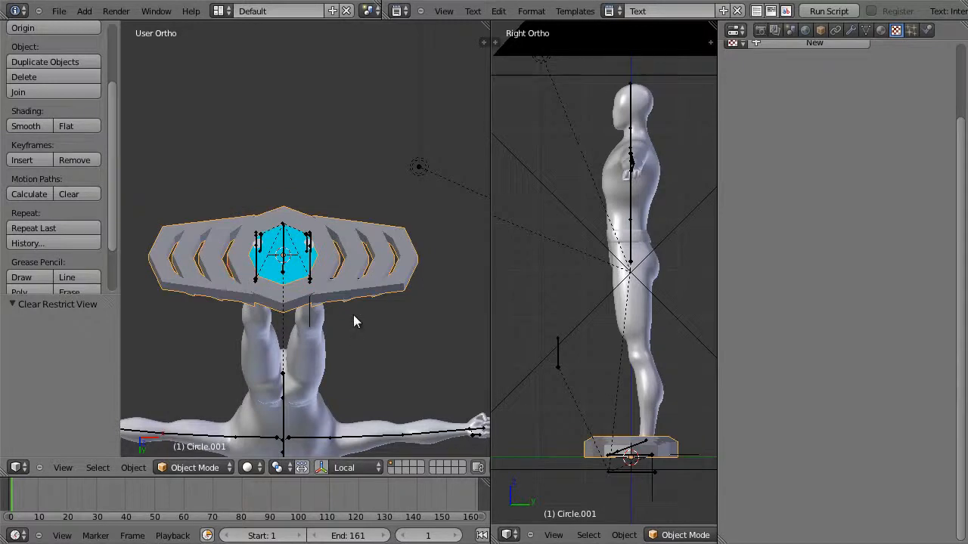
key(ctrl+j)
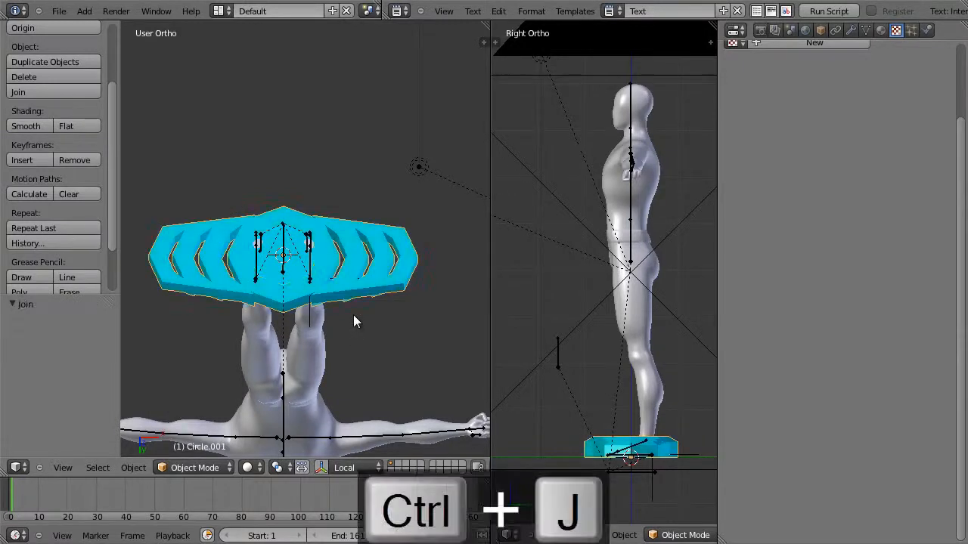
Undo the join and the unhiding, returning to the isolated belt with its grey frame selected
middle_drag(382, 314, 373, 84)
key(ctrl+z)
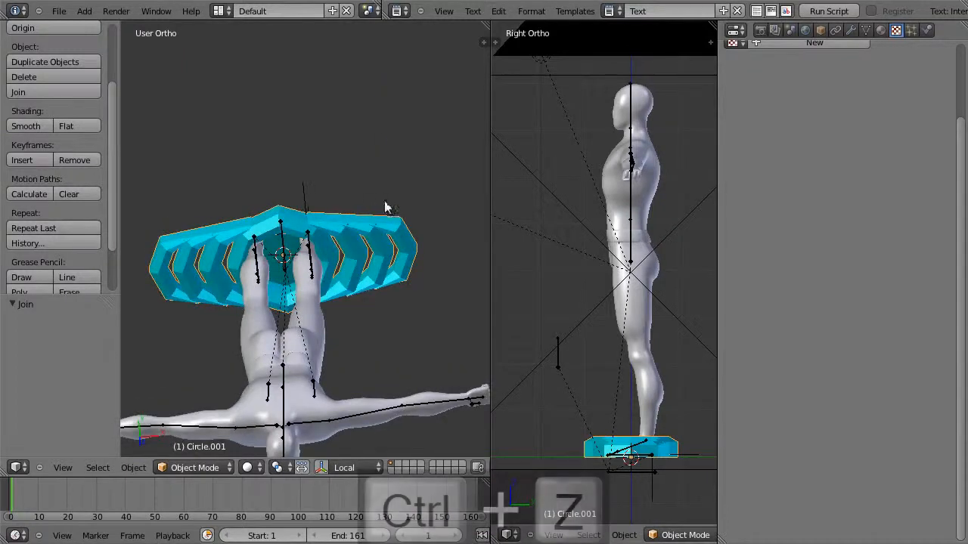
key(ctrl+z)
key(ctrl+z)
key(ctrl+z)
key(ctrl+z)
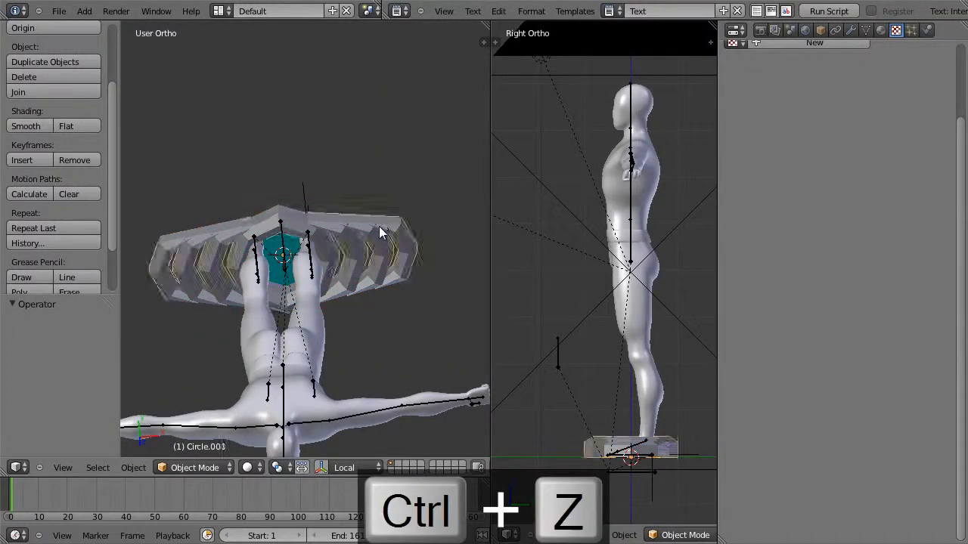
middle_drag(361, 238, 294, 239)
key(ctrl+z)
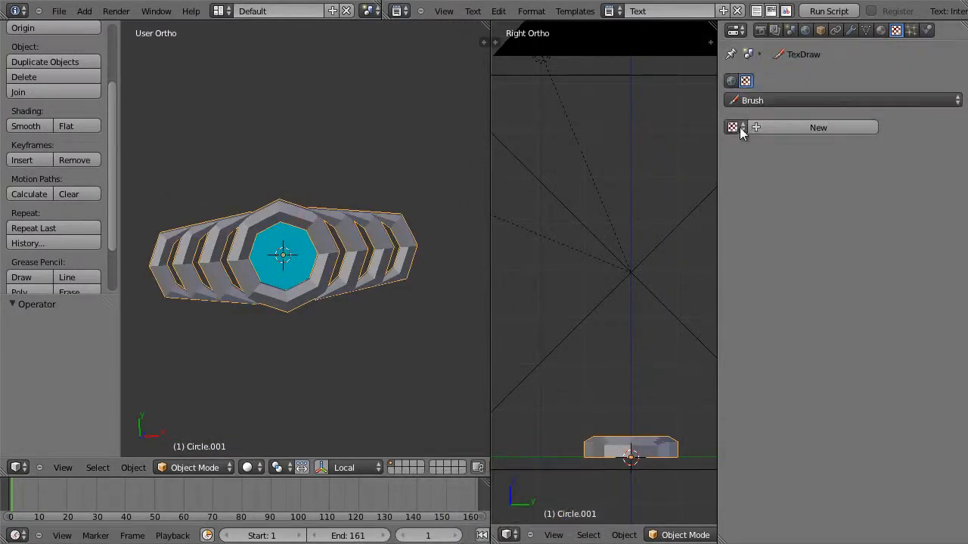
Add a new material to the belt frame and enable its mirror effect with a reflectivity of 0.259
click(881, 29)
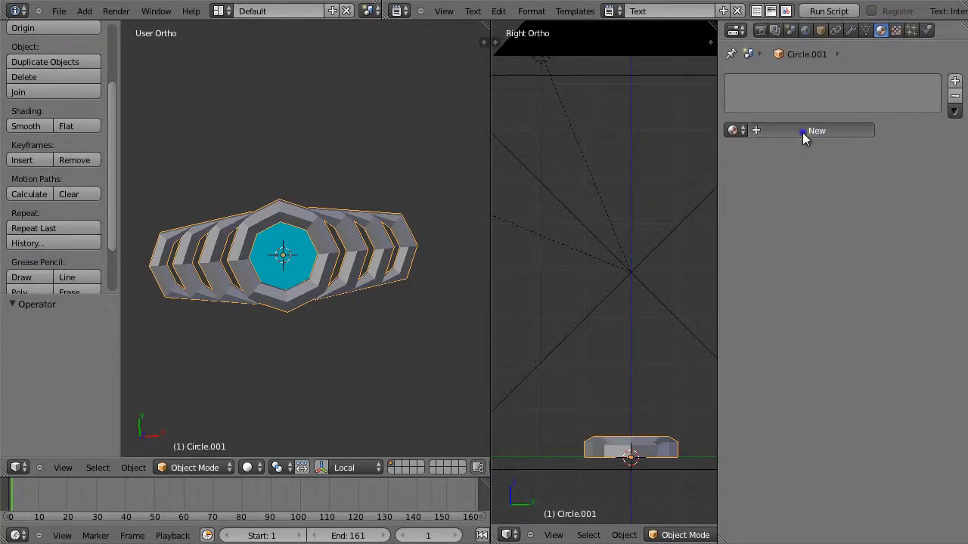
click(802, 132)
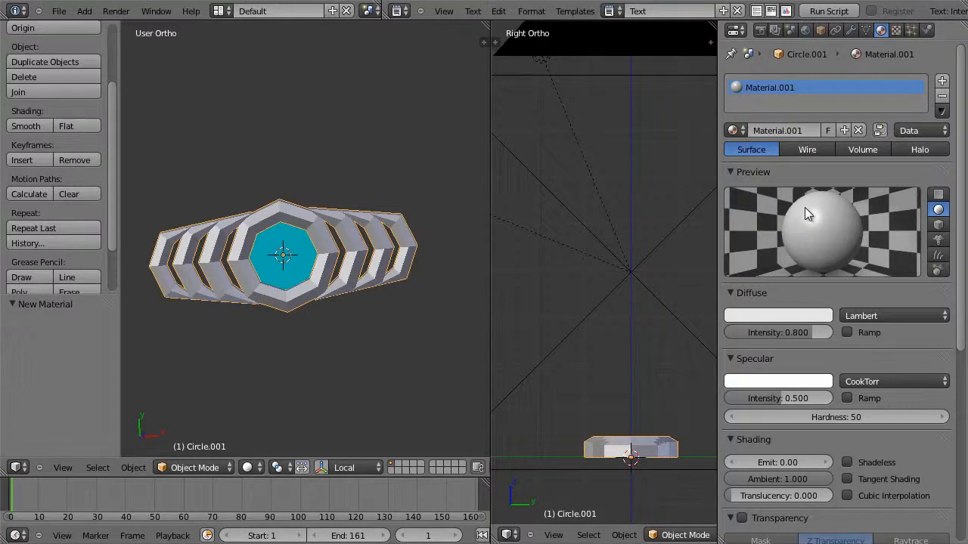
scroll(964, 314, down, 8)
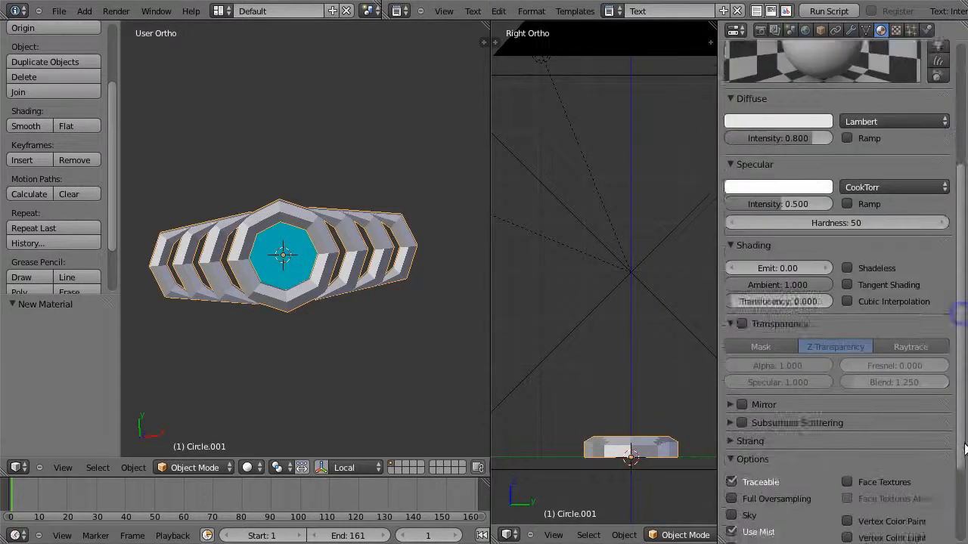
click(728, 337)
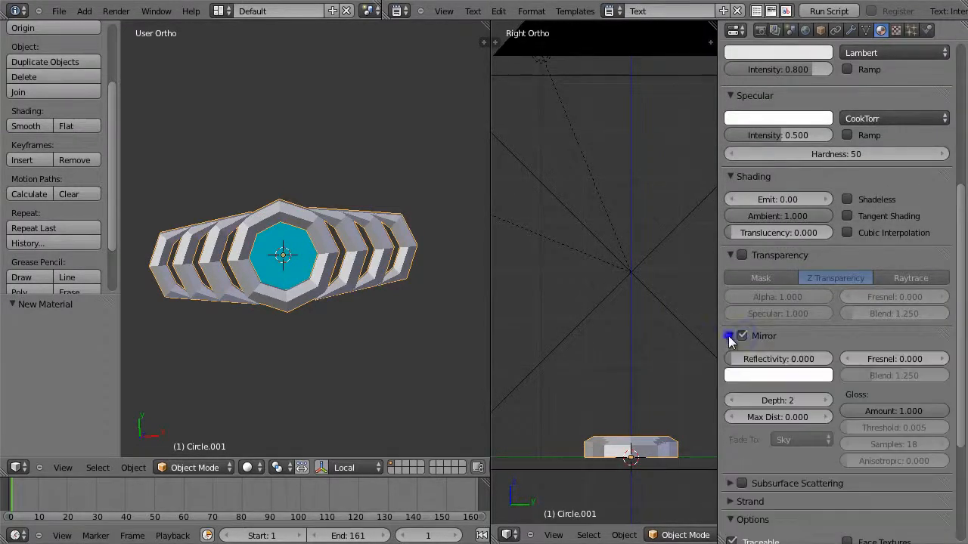
drag(737, 360, 761, 363)
drag(959, 320, 961, 257)
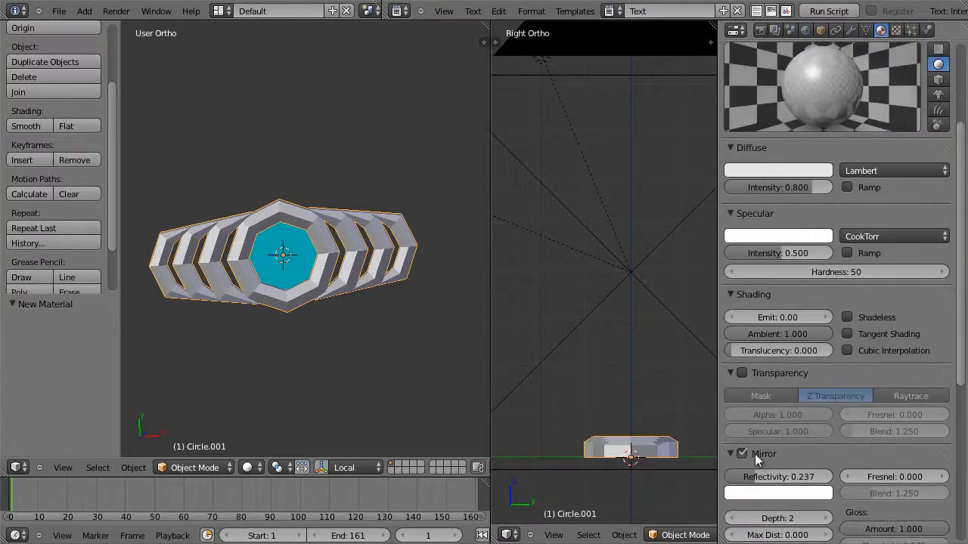
drag(753, 478, 755, 478)
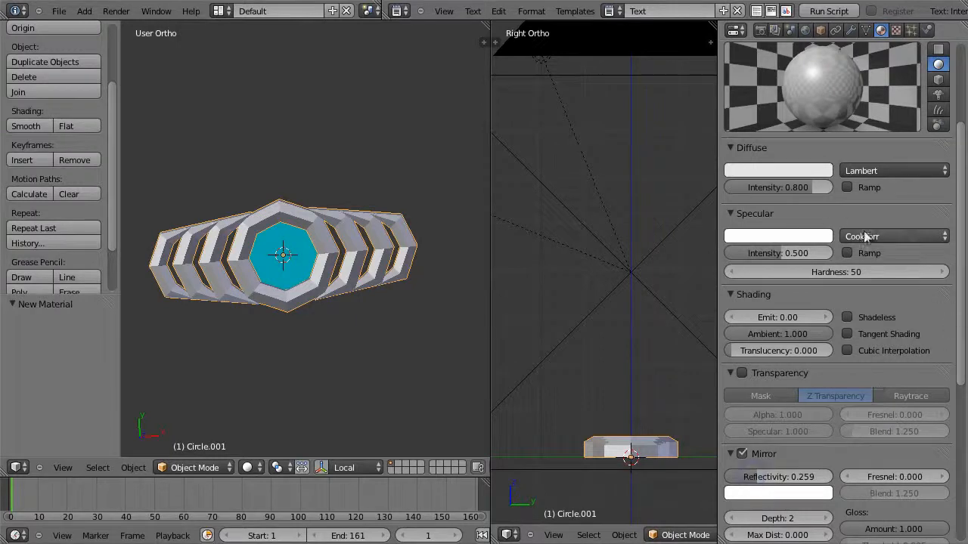
Darken the belt material's diffuse colour slightly to light grey and look through its remaining settings
click(787, 171)
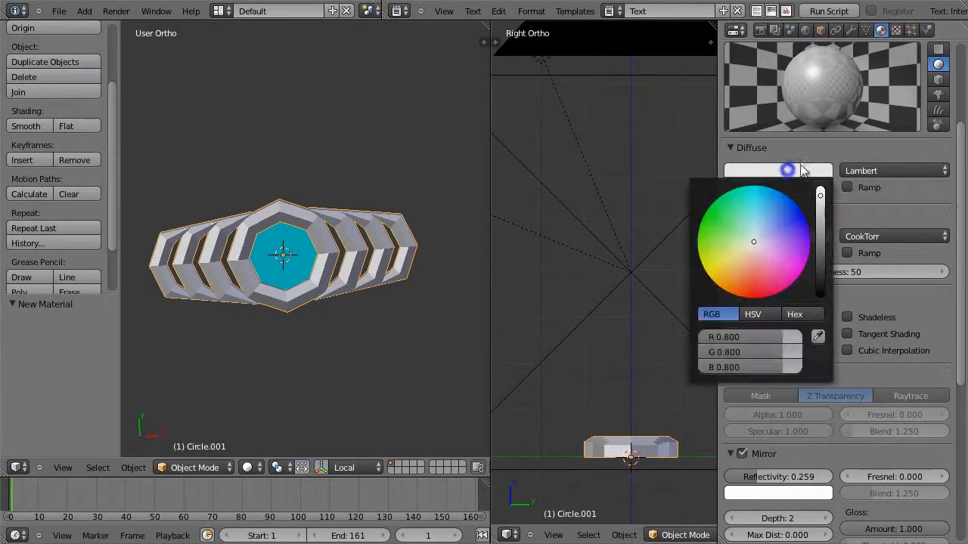
drag(823, 201, 823, 211)
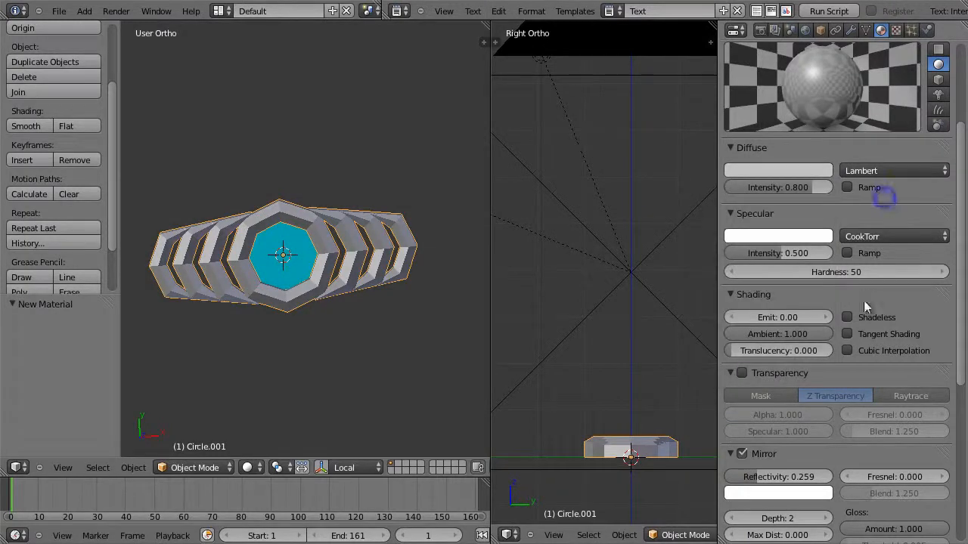
scroll(863, 297, down, 5)
scroll(863, 302, down, 2)
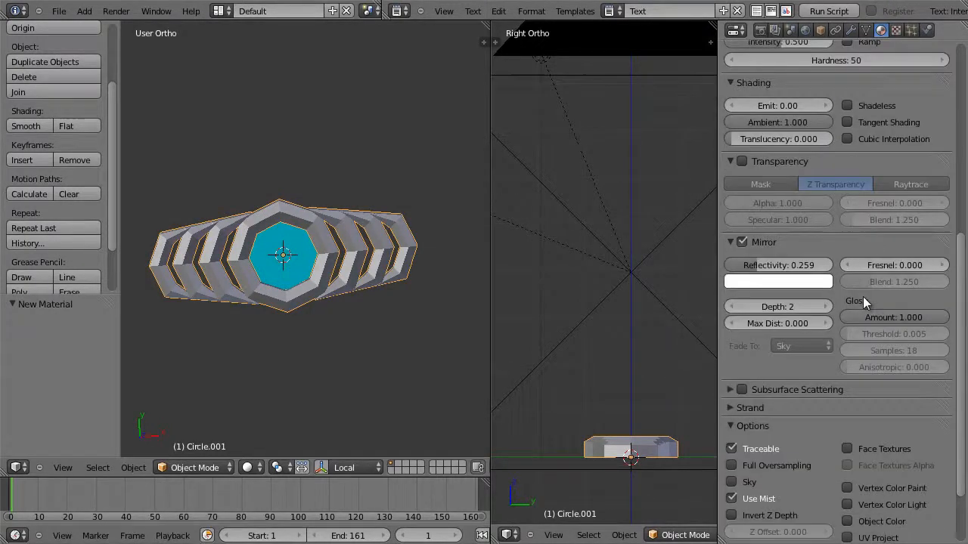
scroll(865, 302, down, 2)
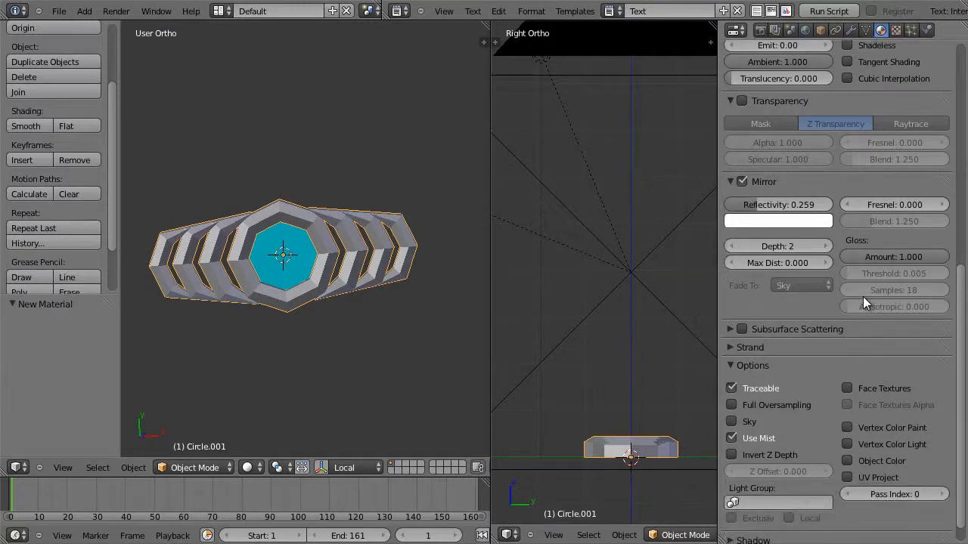
scroll(863, 302, down, 1)
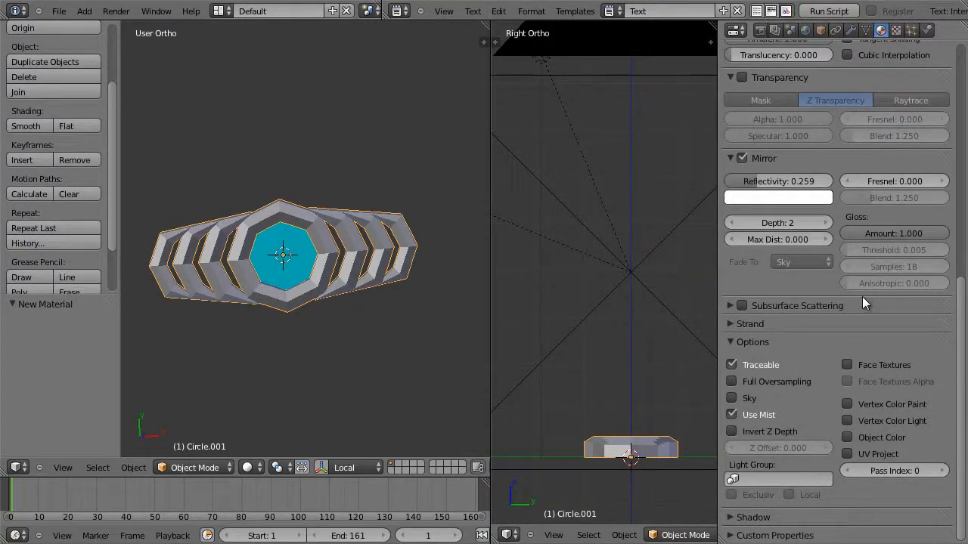
Rename the belt frame's material, beginning the new name with "bel"
scroll(864, 303, up, 13)
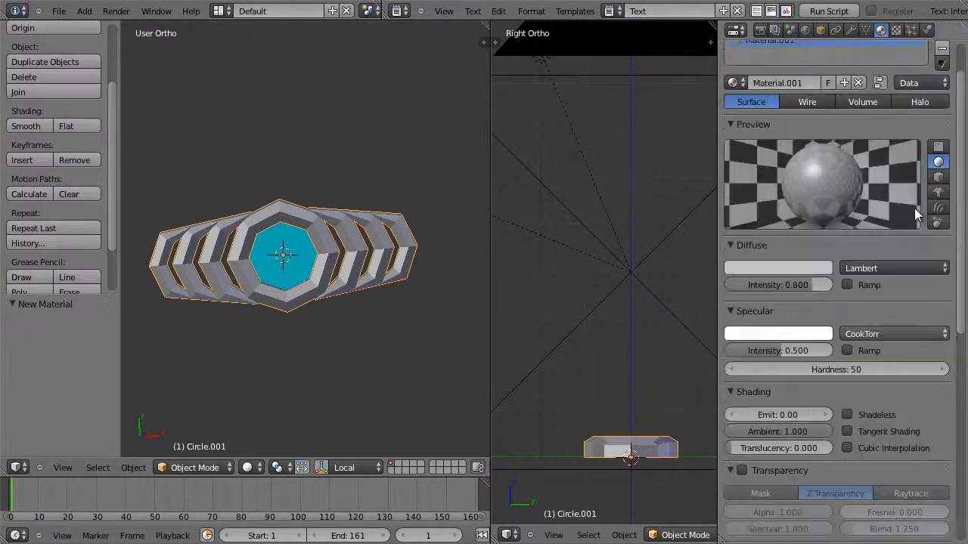
scroll(916, 213, up, 2)
click(771, 130)
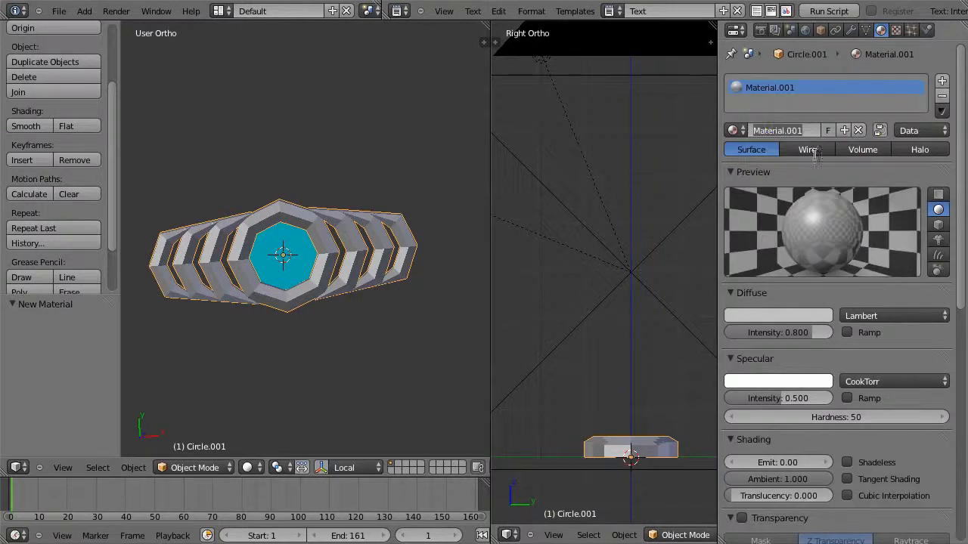
text(bel)
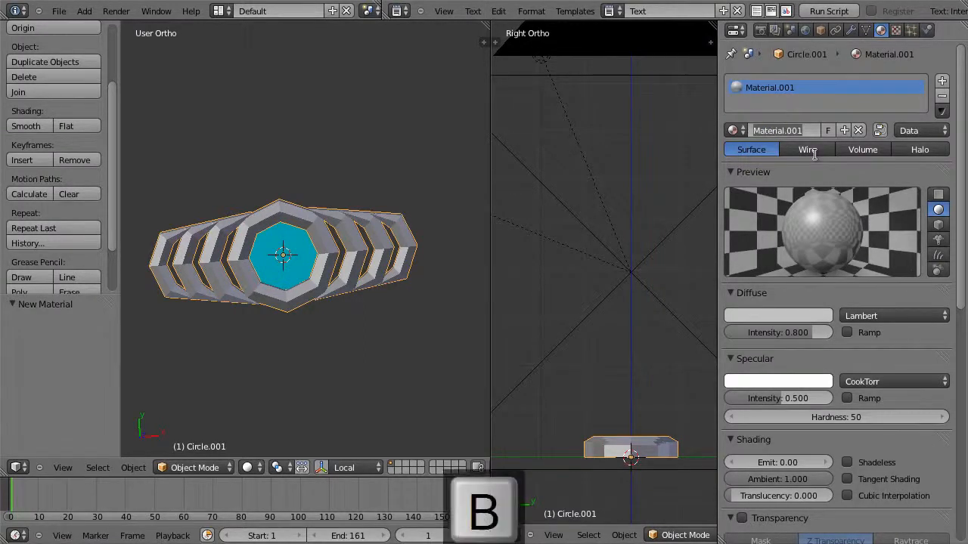
Name the belt frame's material belt_metal and the cyan centre disc's material bellt_center
text(t_metal)
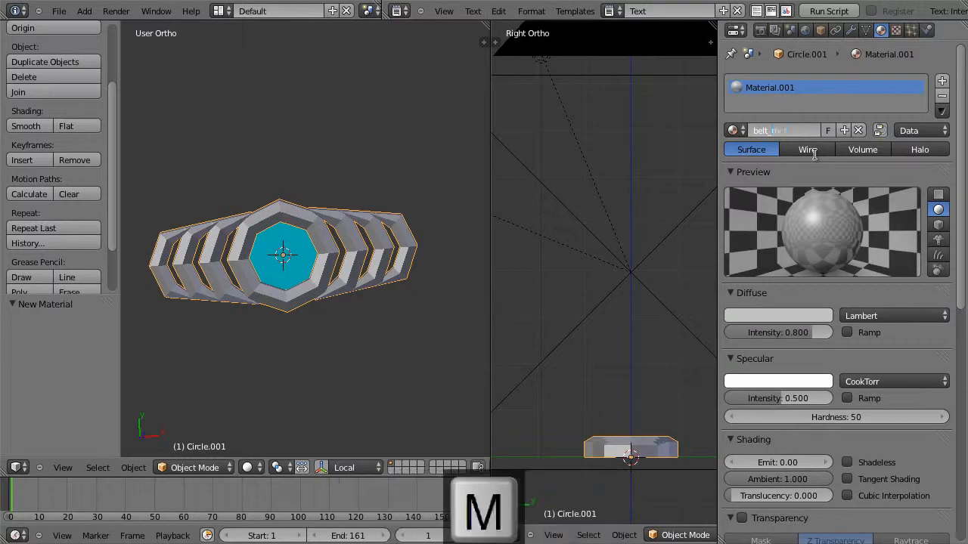
key(Return)
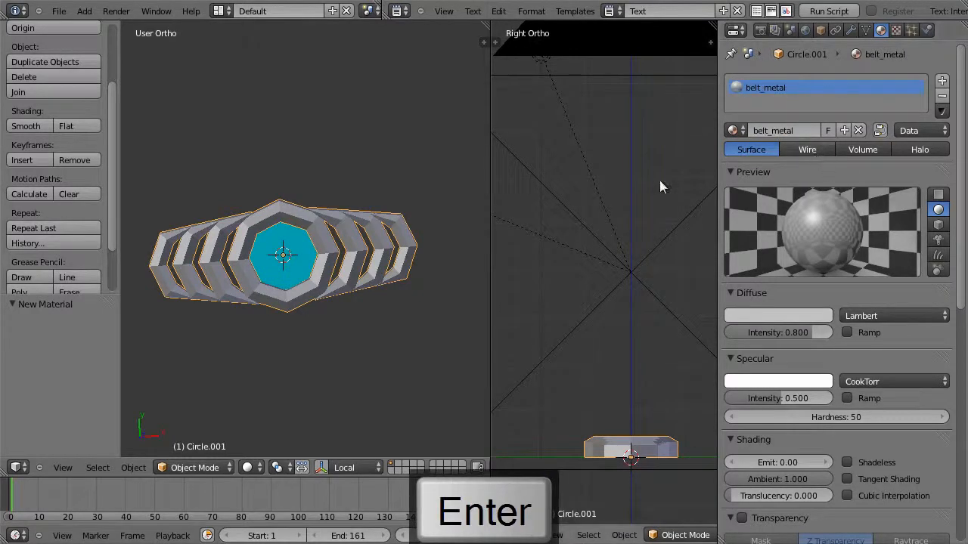
right_click(295, 248)
double_click(763, 130)
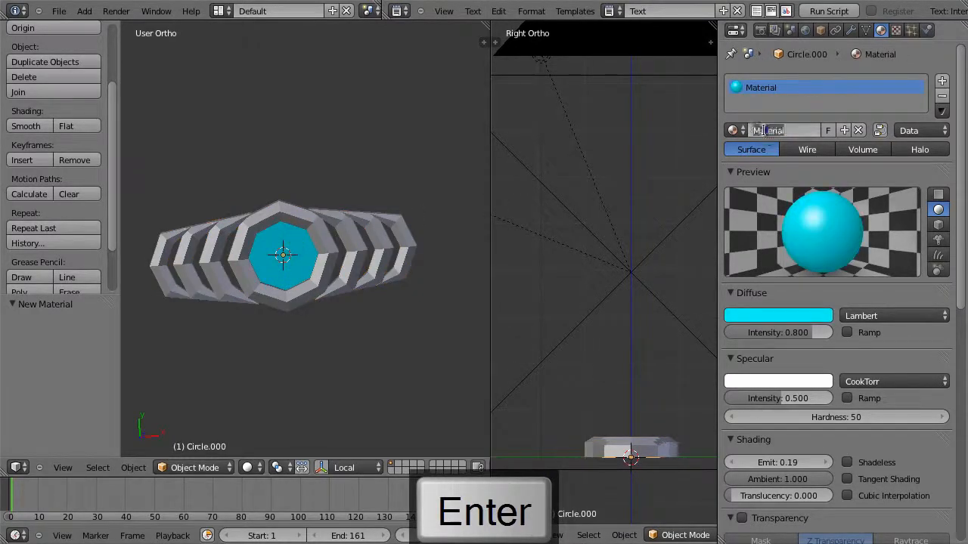
text(b)
text(edt)
key(BackSpace)
key(BackSpace)
text(lt_center)
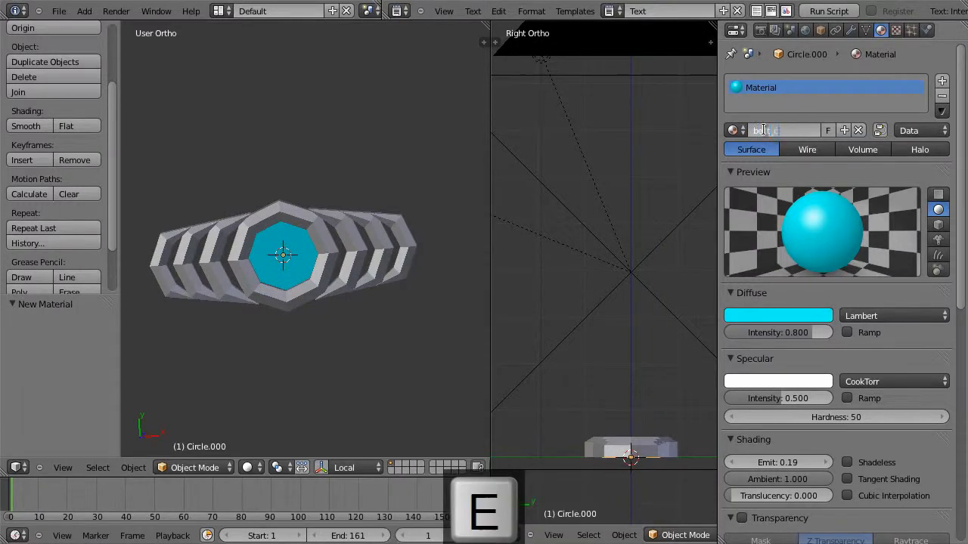
key(Return)
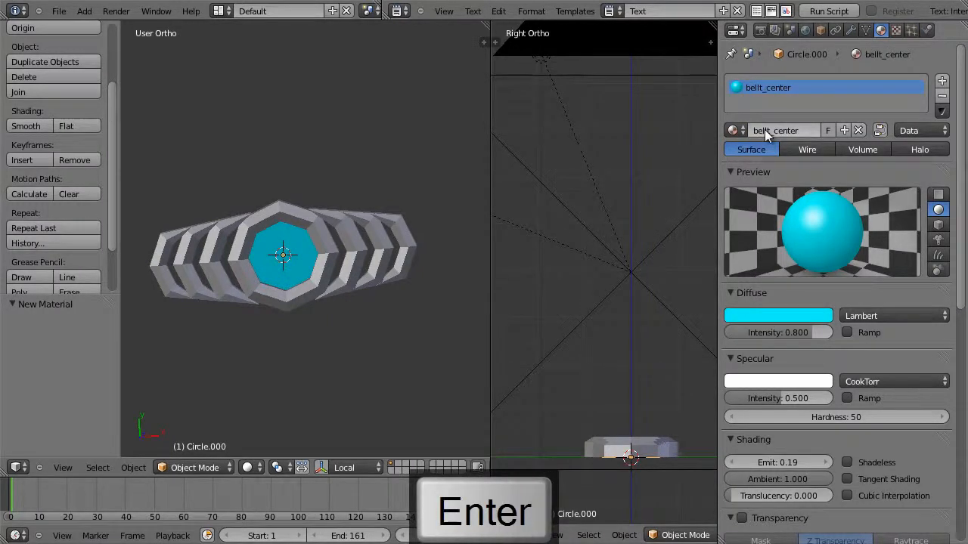
Rename the centre disc's blend texture as belt_center
click(897, 30)
click(765, 190)
text(belt_center)
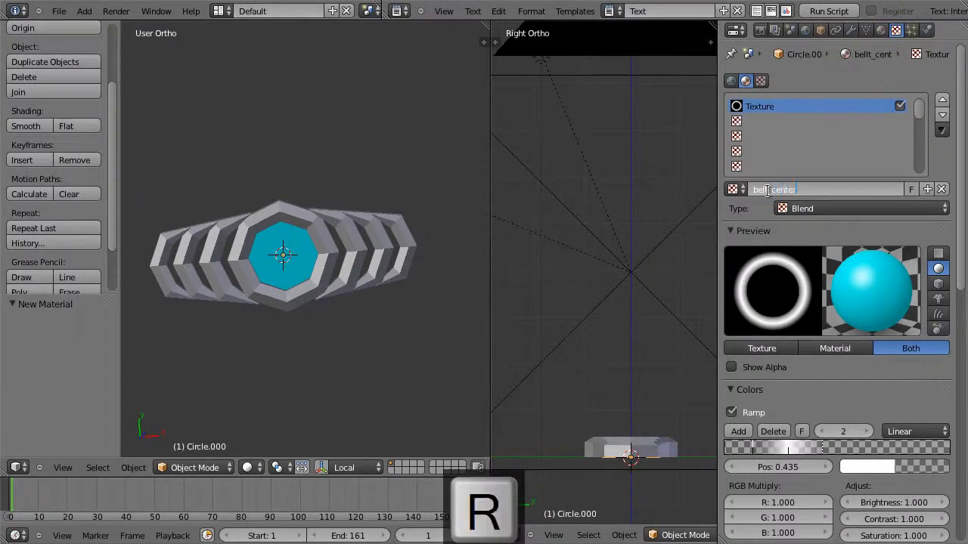
key(Return)
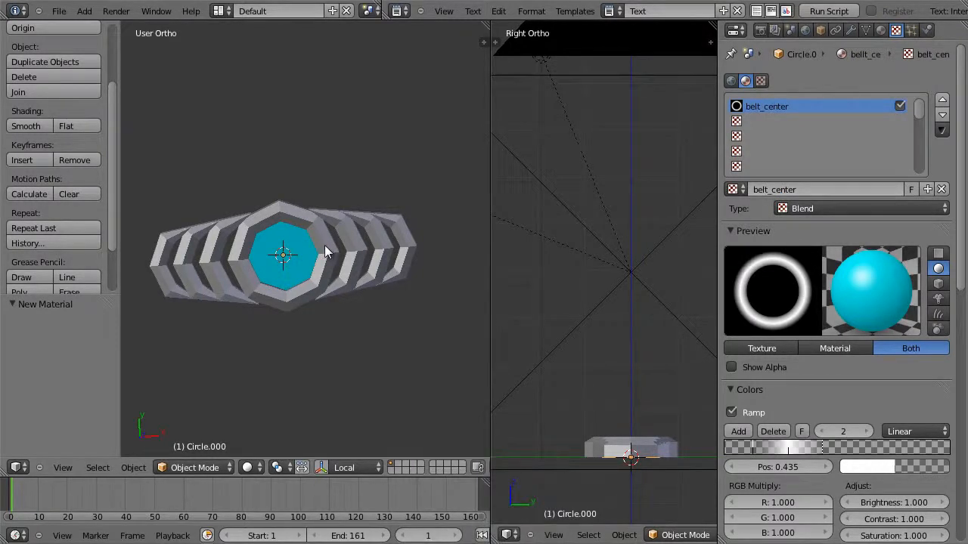
Join the cyan centre disc and the belt frame into a single object, with the frame as the active object
middle_drag(325, 246, 305, 253)
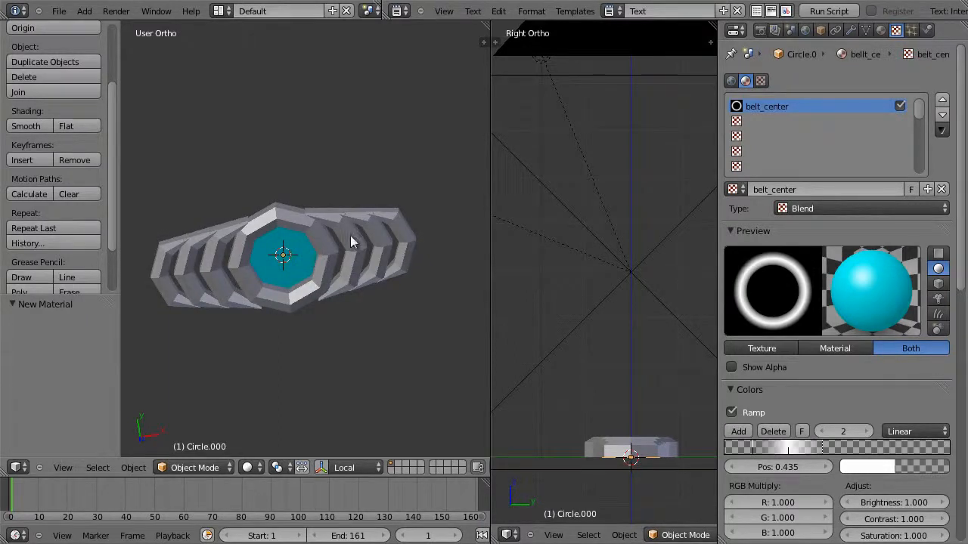
key(a)
key(a)
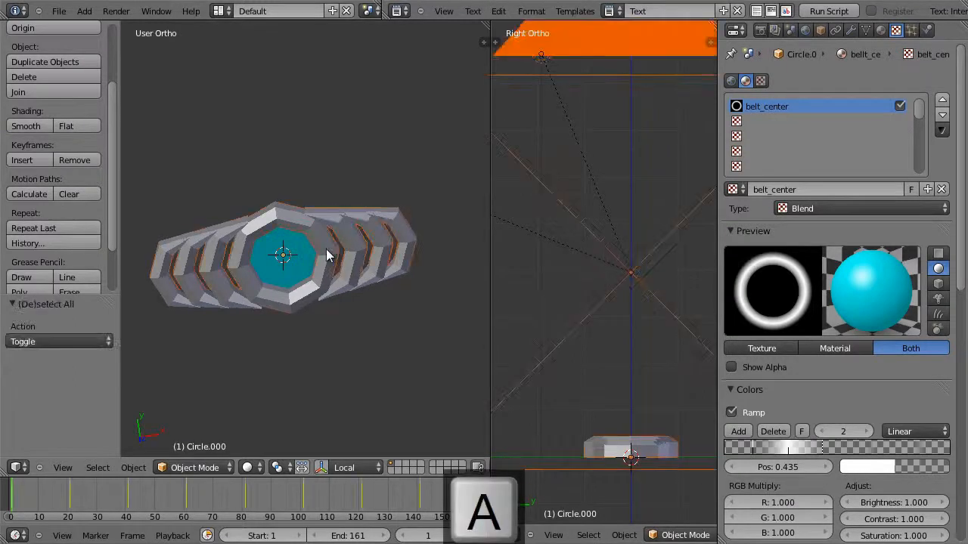
right_click(326, 250)
right_click(309, 263)
middle_drag(310, 264, 328, 251)
right_click(324, 256)
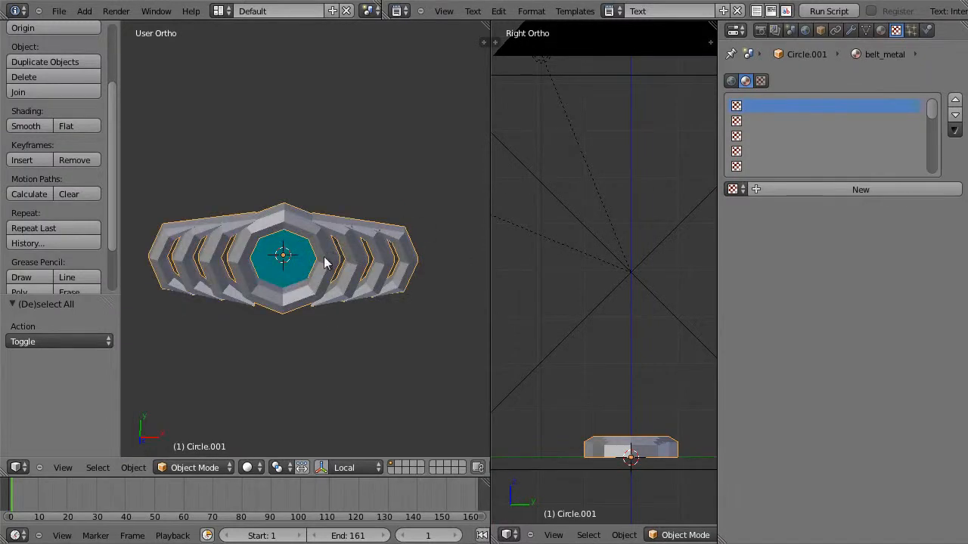
key(ctrl+j)
middle_drag(305, 240, 313, 265)
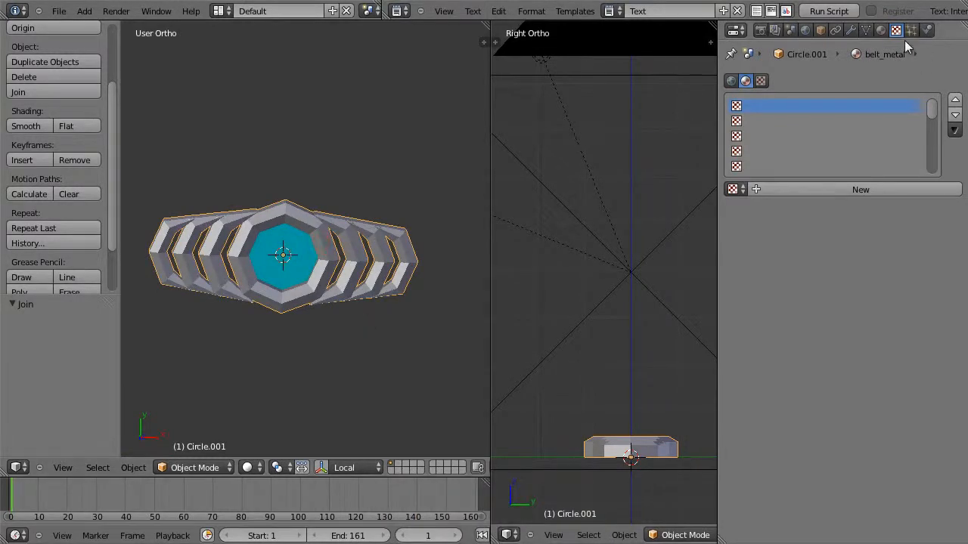
Correct the cyan material's name to belt_center and check the texture assigned to it
click(881, 30)
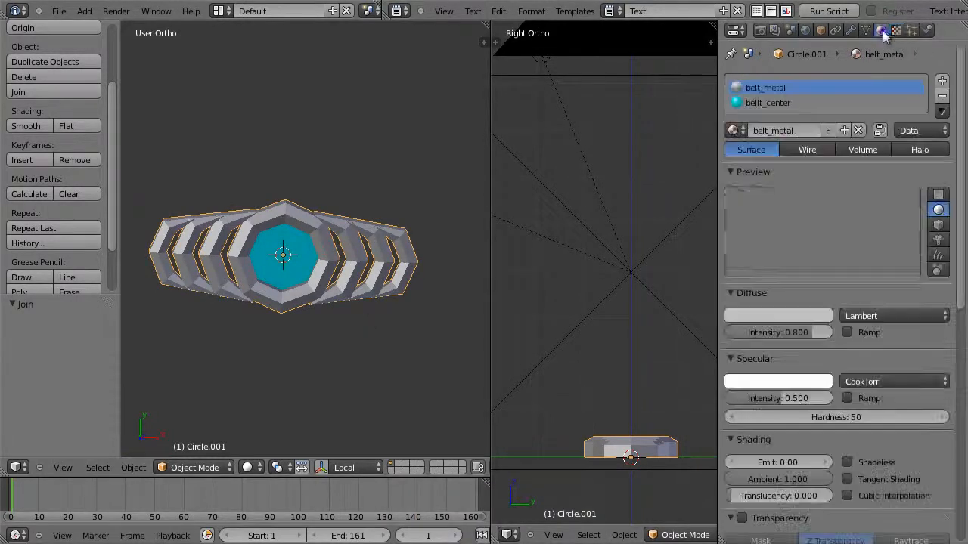
click(785, 102)
click(771, 132)
click(768, 131)
key(BackSpace)
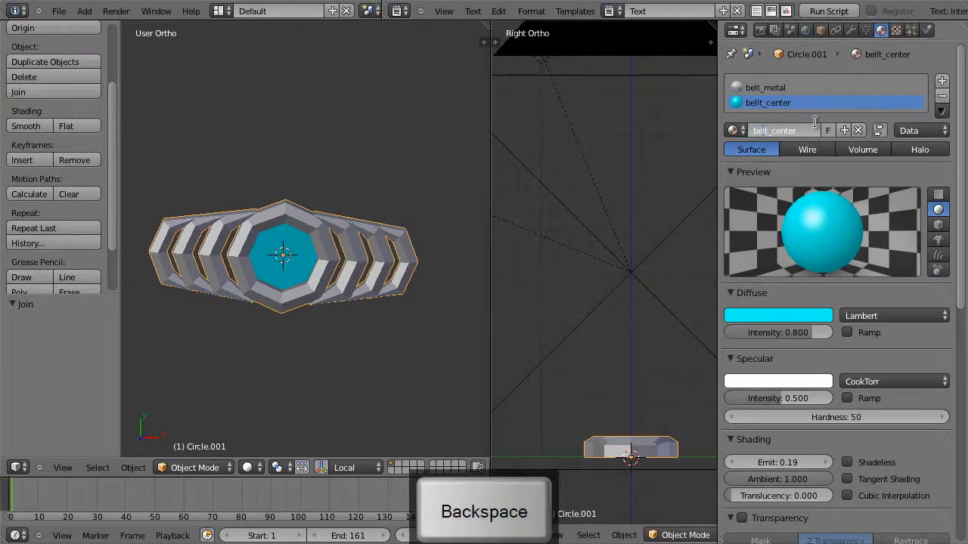
key(Return)
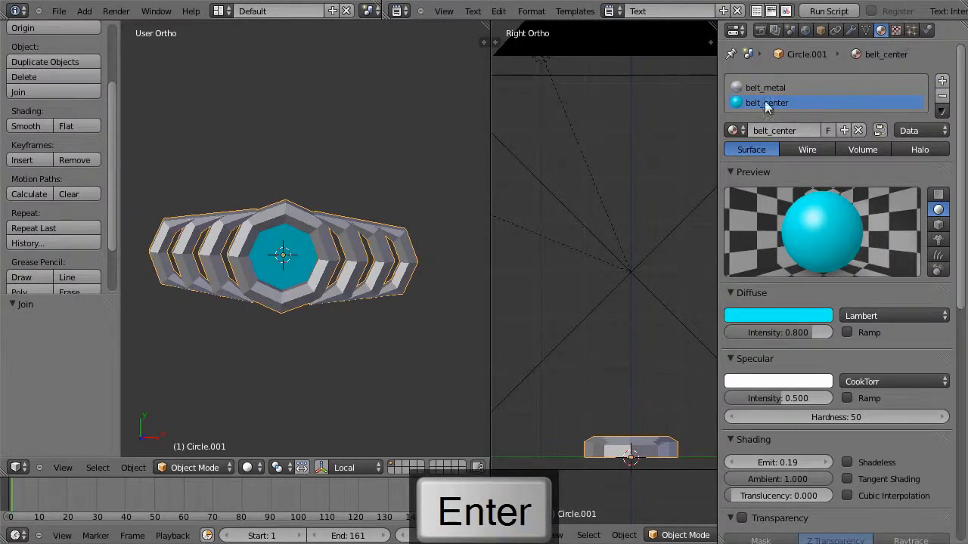
click(892, 34)
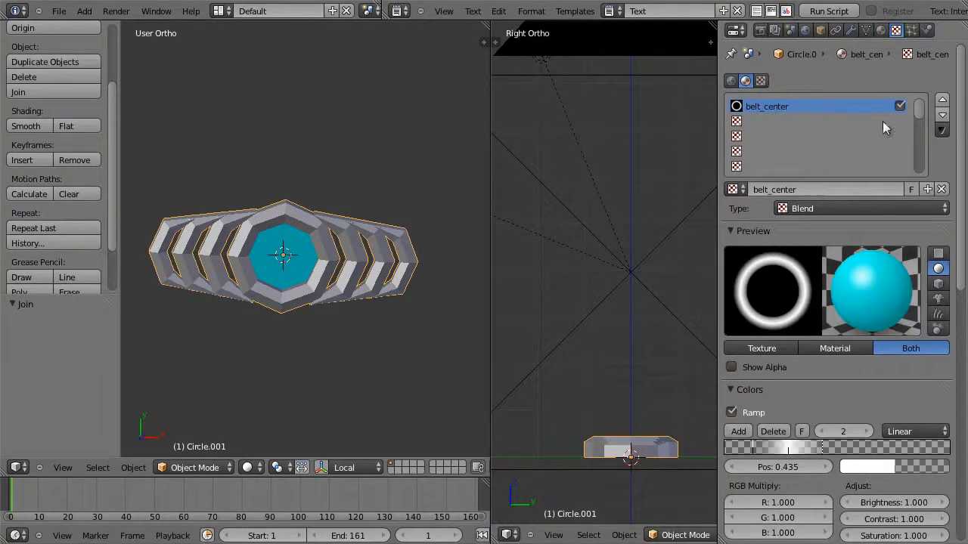
click(880, 30)
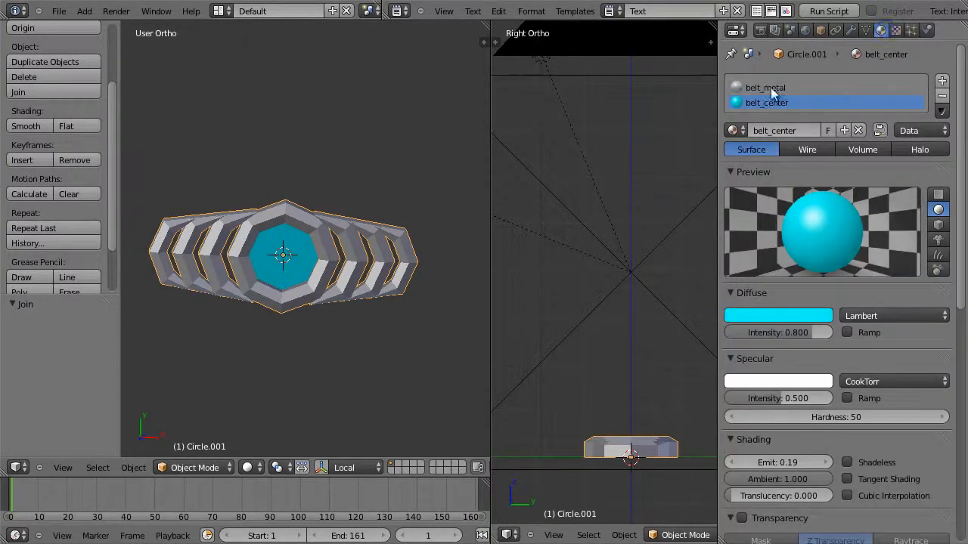
Save the scene on the Desktop as a new incremental file named hero39.blend
mouse_move(365, 243)
middle_down()
mouse_move(363, 232)
mouse_move(346, 237)
mouse_move(365, 235)
middle_up()
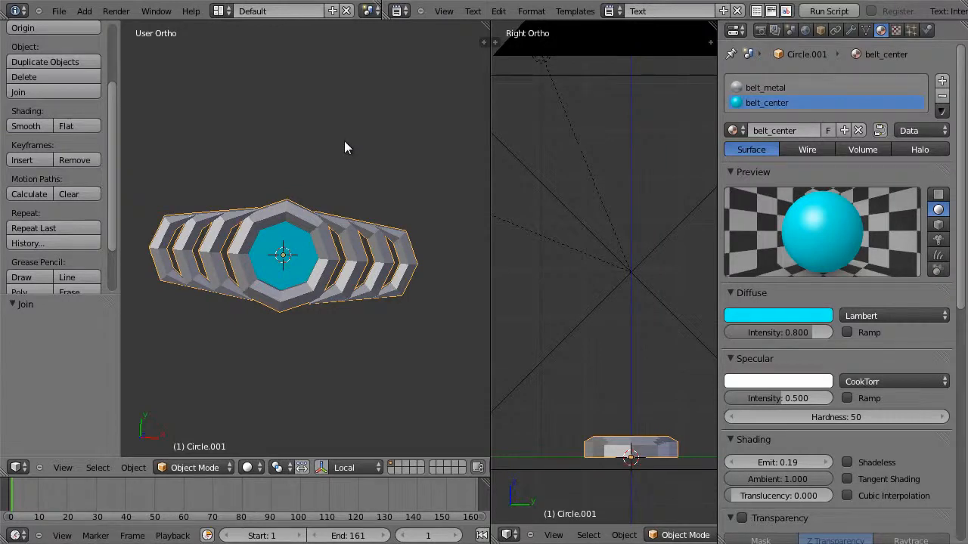
key(KP_7)
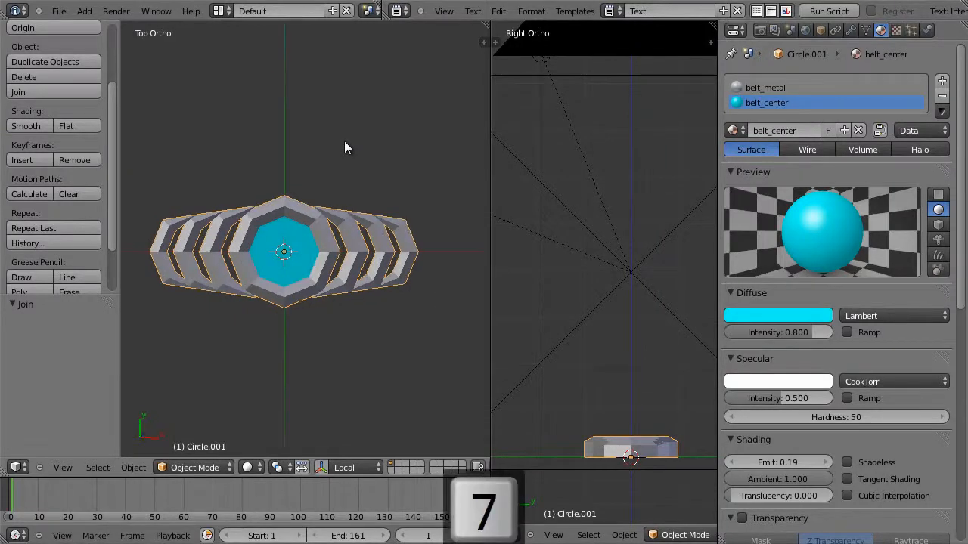
click(59, 11)
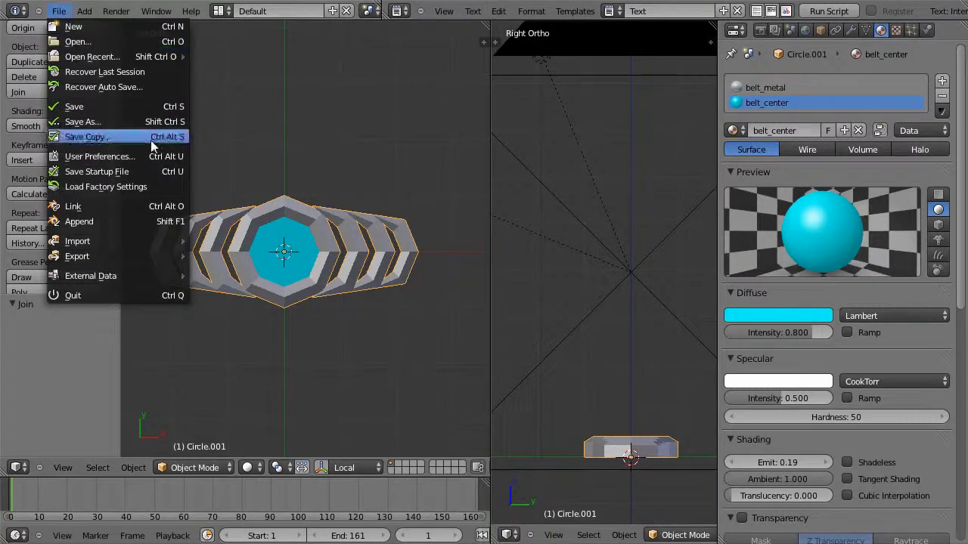
click(166, 120)
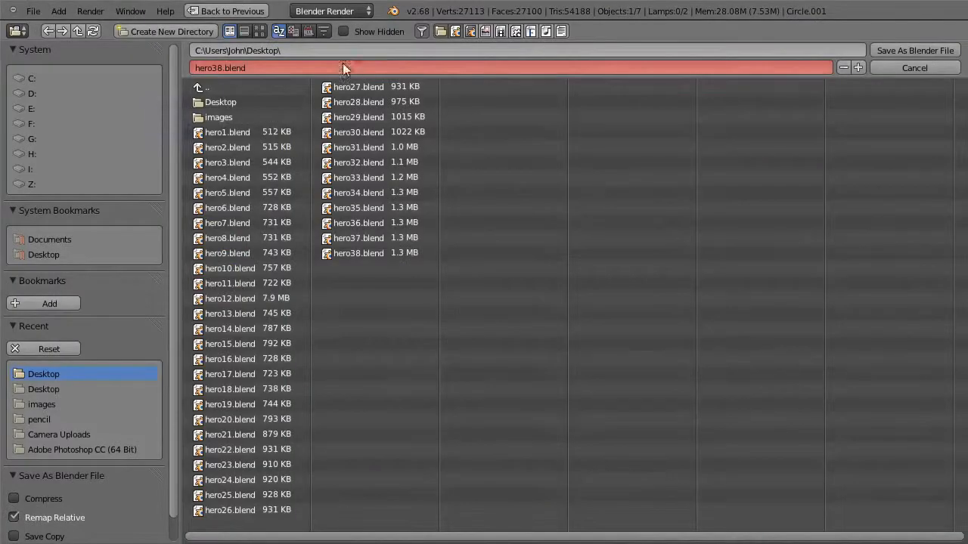
key(KP_Add)
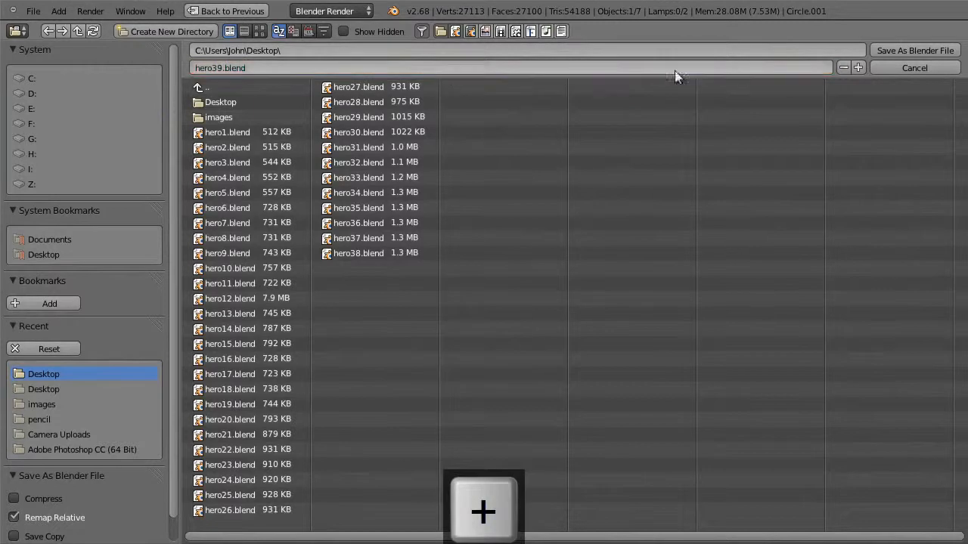
click(900, 51)
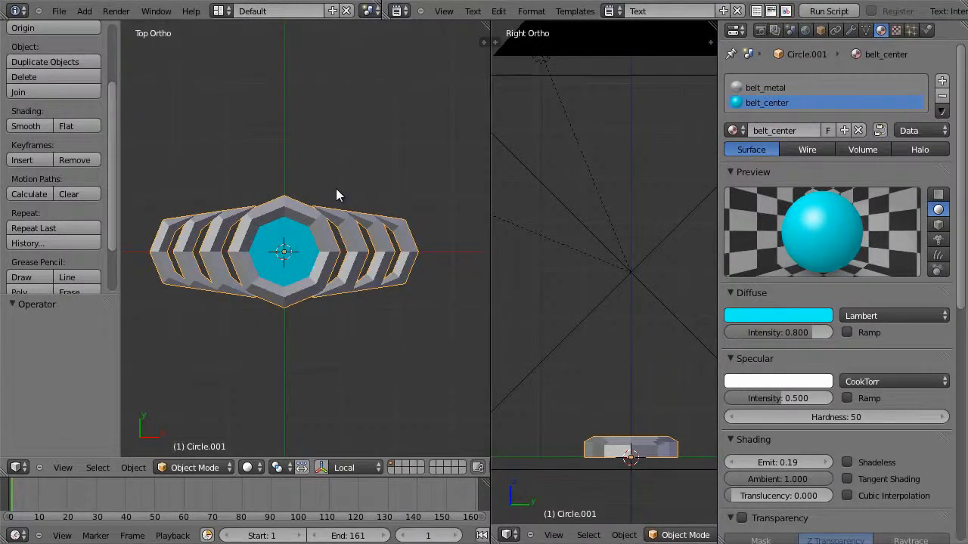
Unhide all objects, set the armature to Rest Position and reselect the belt
key(alt+h)
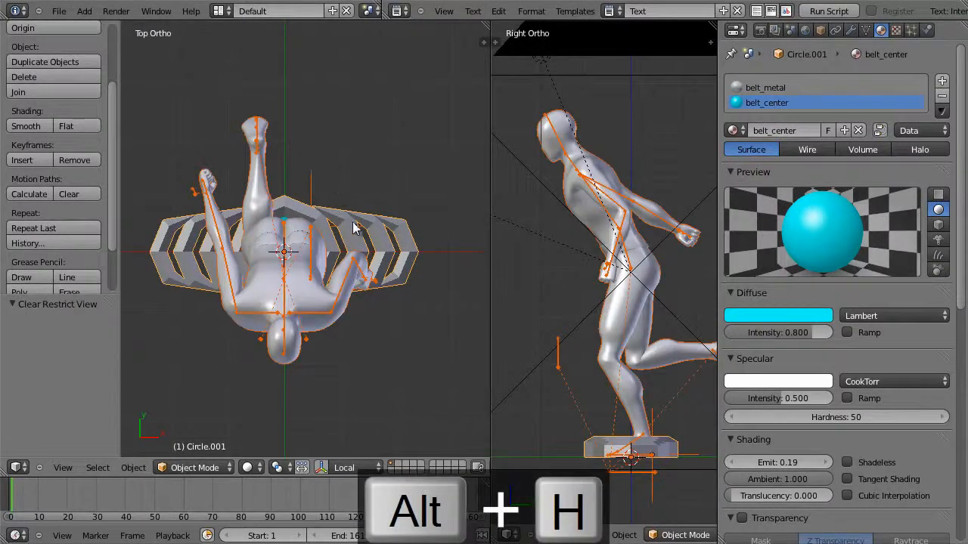
right_click(316, 319)
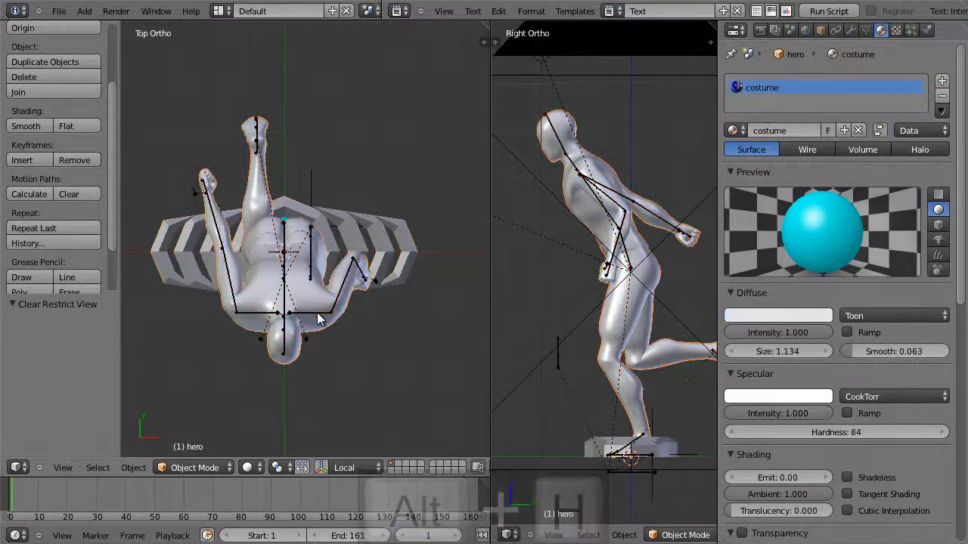
right_click(324, 313)
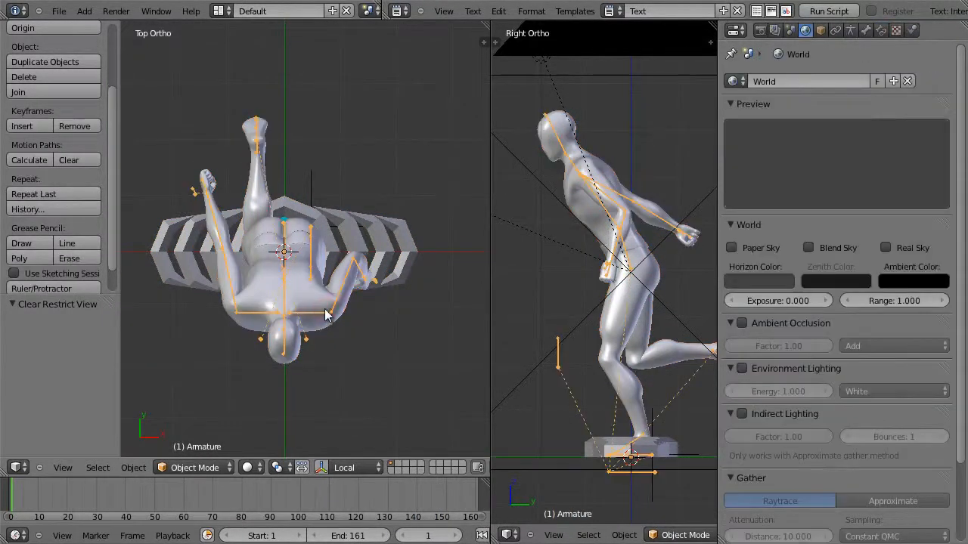
click(851, 29)
click(887, 129)
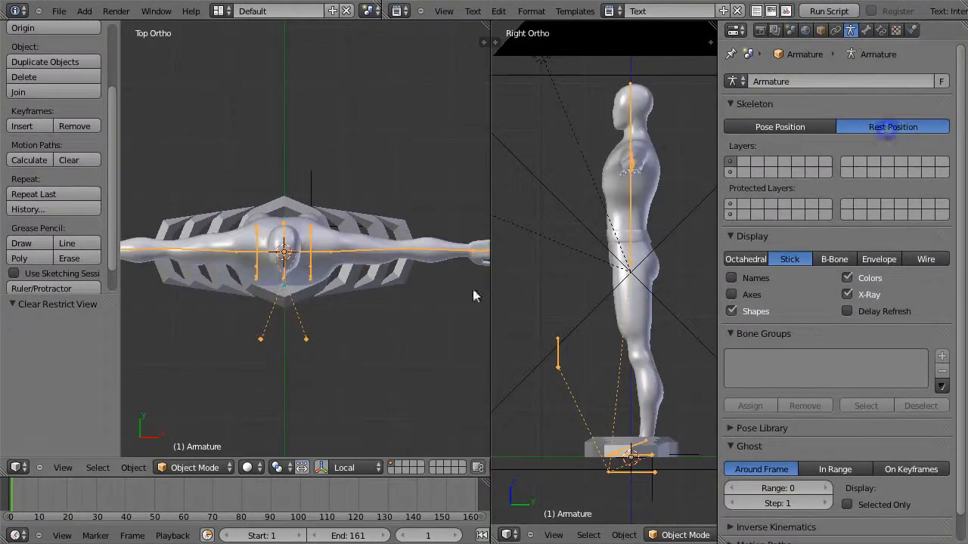
right_click(350, 291)
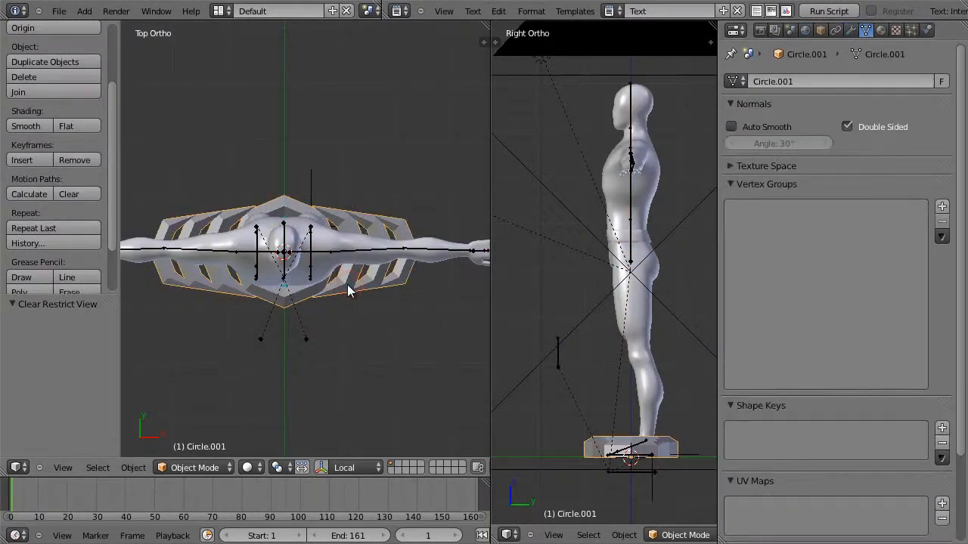
key(r)
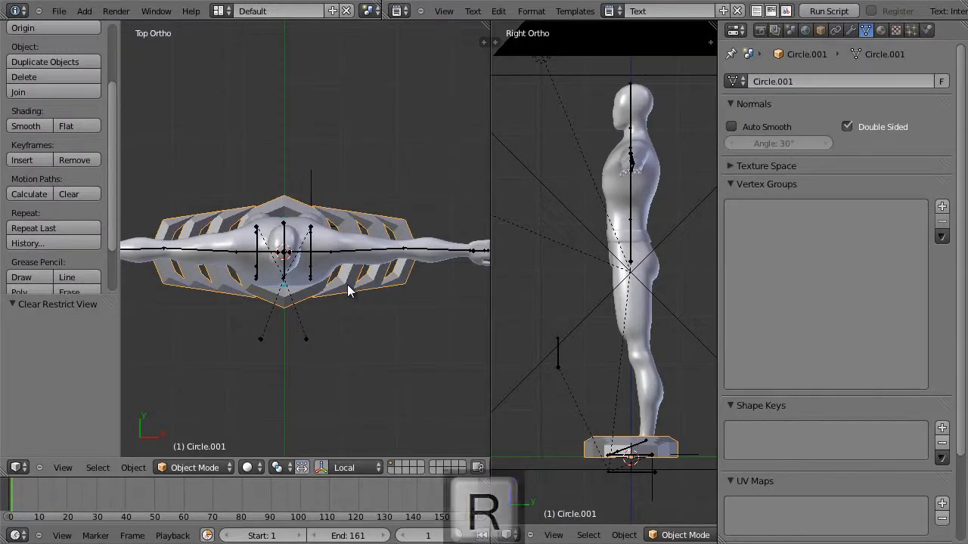
key(4)
key(5)
key(x)
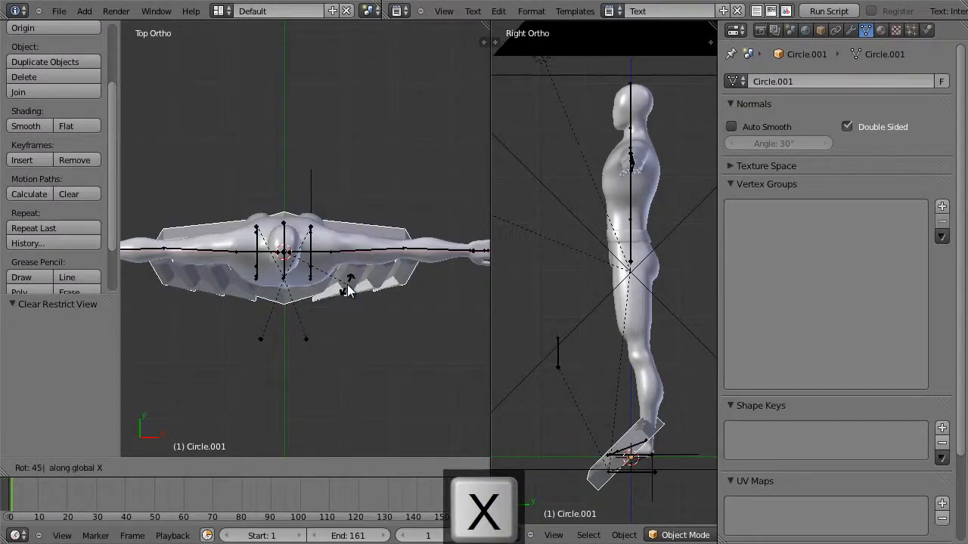
key(Escape)
Rotate the belt 90° about the global X axis so that it stands upright
key(r)
key(9)
key(0)
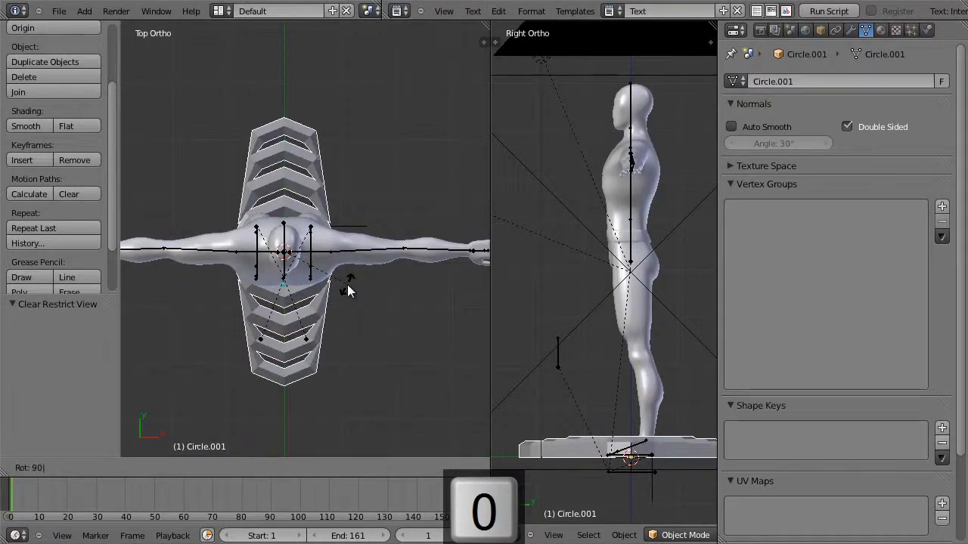
key(x)
key(Return)
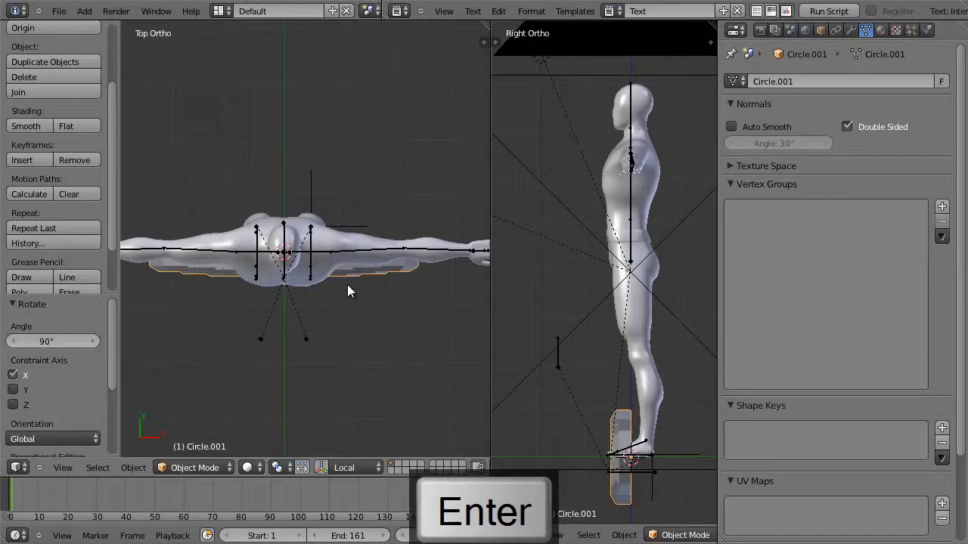
In front view, move the belt up about 4.757 units along global Z to the hero's waist
key(KP_1)
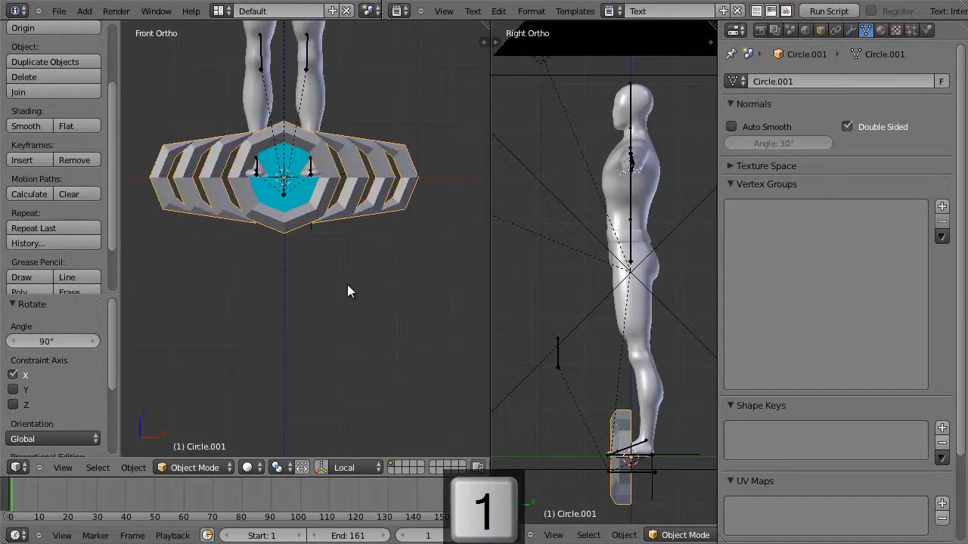
shift+middle_drag(413, 280, 407, 382)
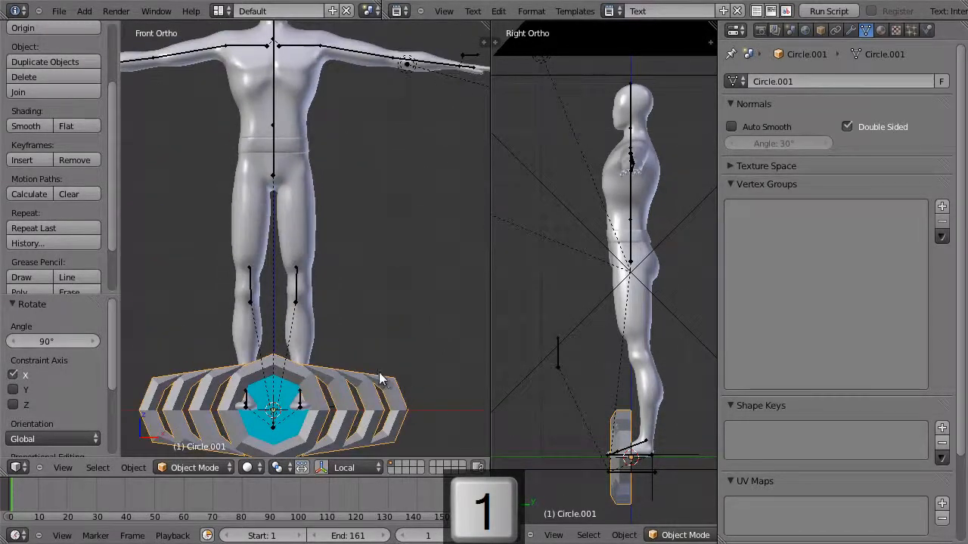
key(g)
key(z)
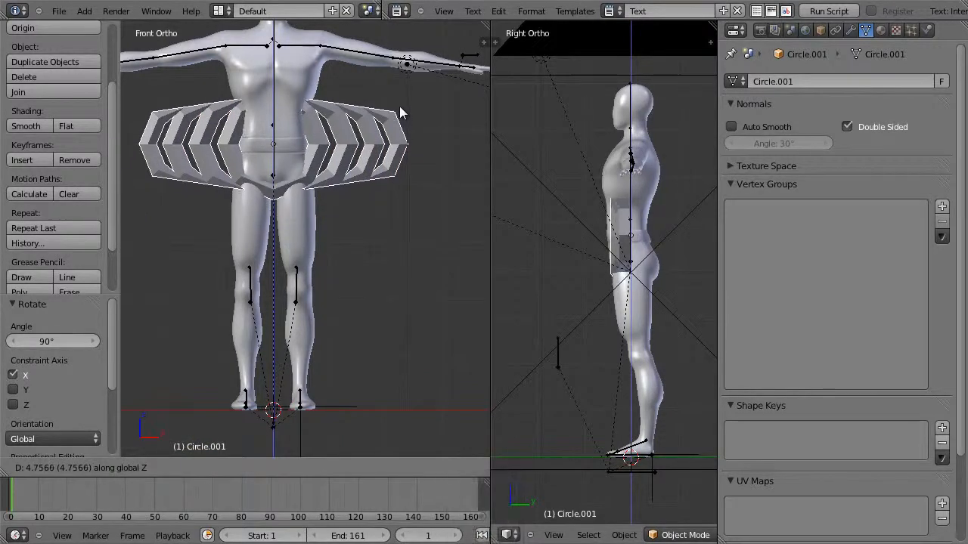
click(400, 106)
Scale the belt buckle to about 0.234 and move it about -0.502 along global Y to the front of the waist
key(s)
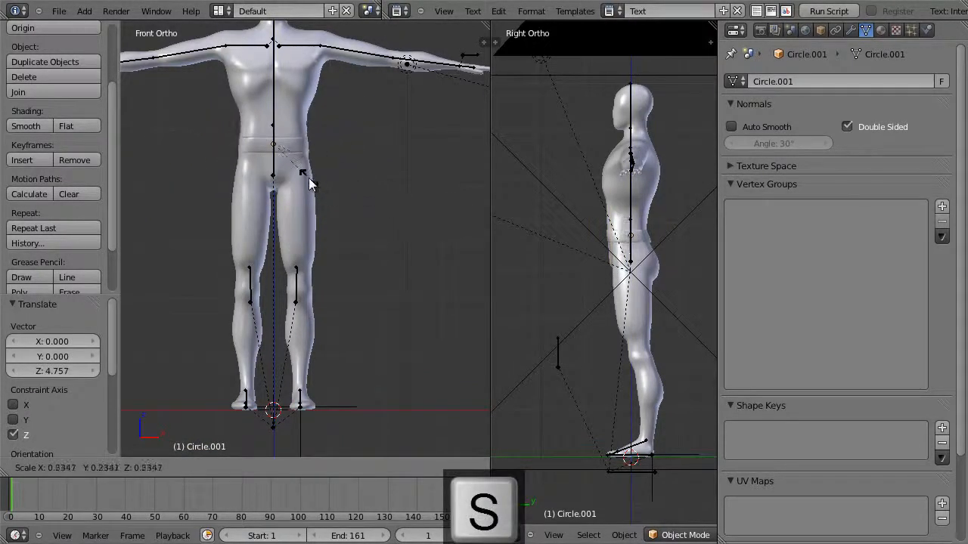
click(312, 181)
key(g)
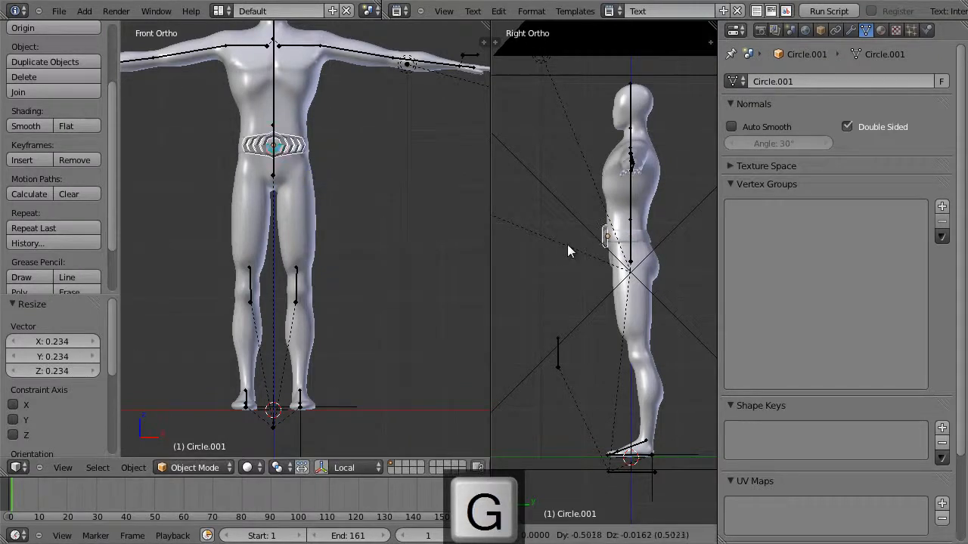
key(y)
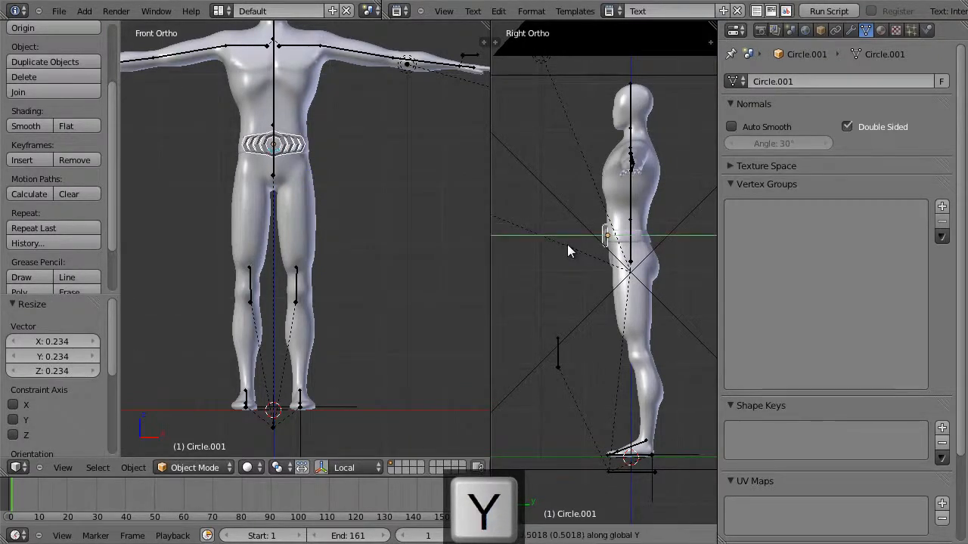
click(567, 244)
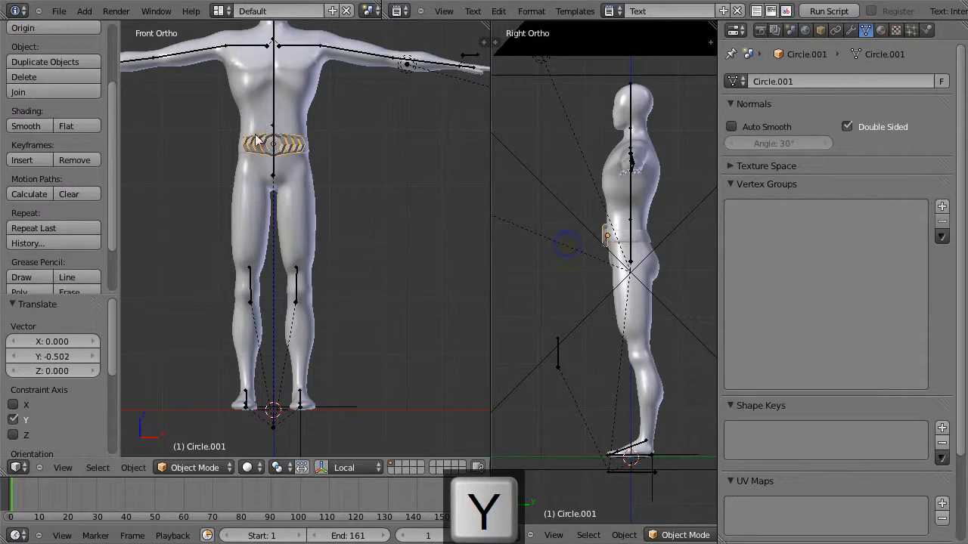
Scale the buckle by about 0.895 and lower it about 0.016 along global Z to align with the belt band
key(shift+b)
drag(221, 123, 326, 178)
key(shift+b)
drag(582, 204, 611, 258)
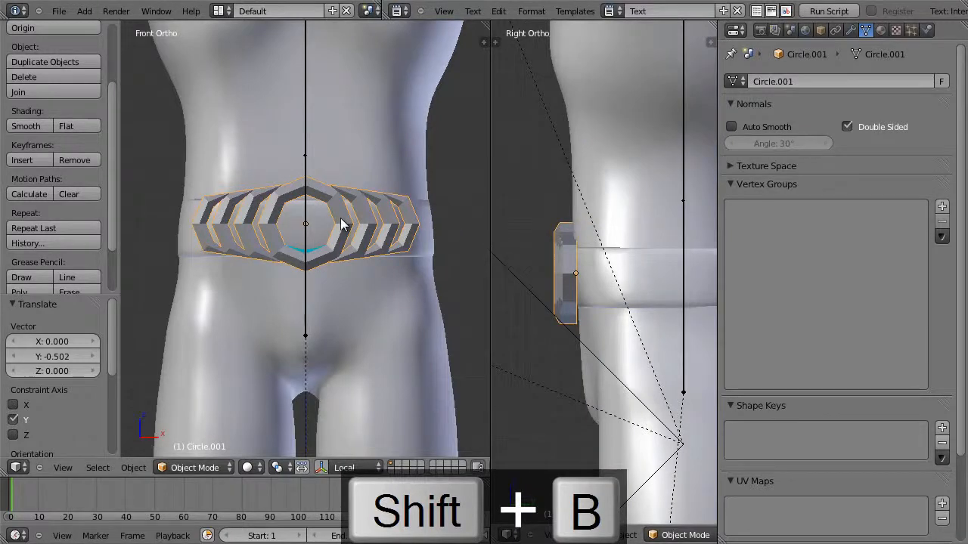
scroll(341, 223, up, 2)
key(s)
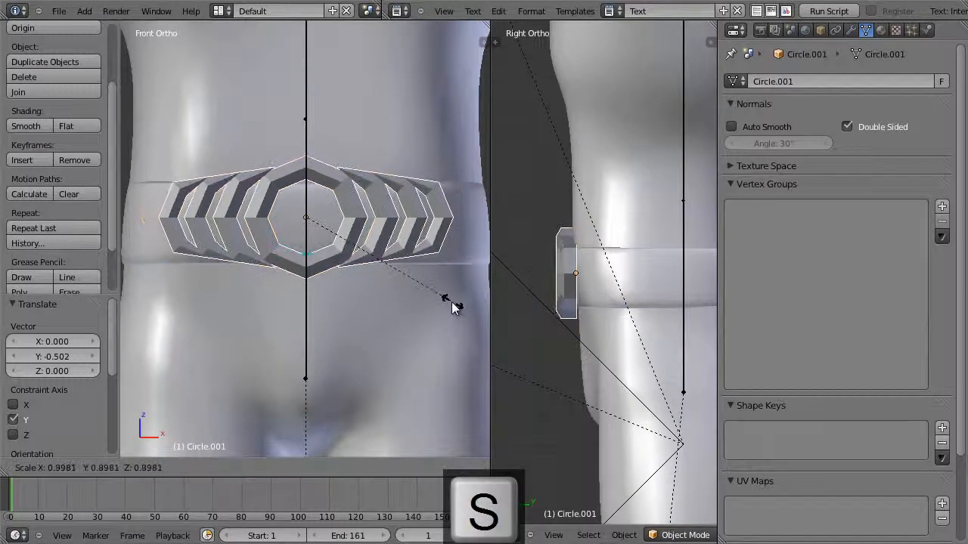
click(452, 304)
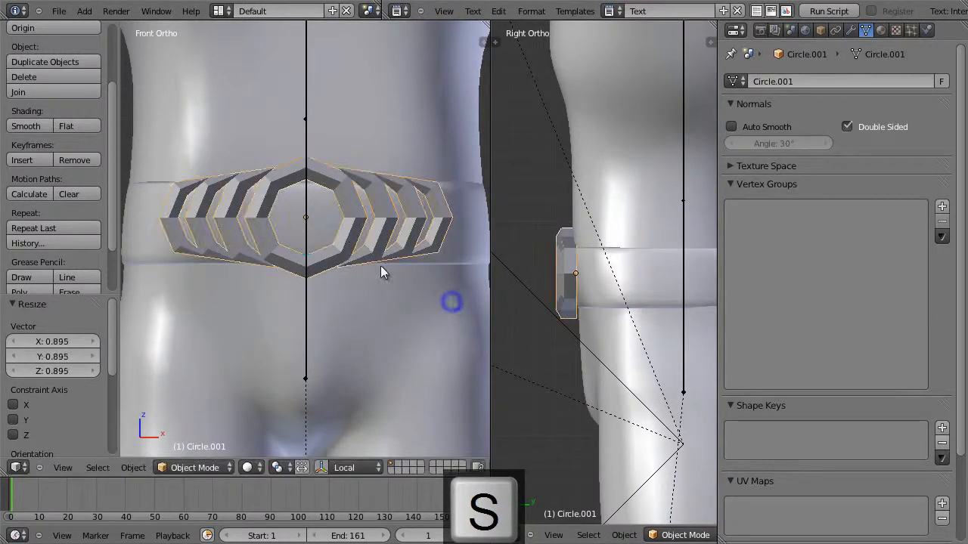
key(g)
key(z)
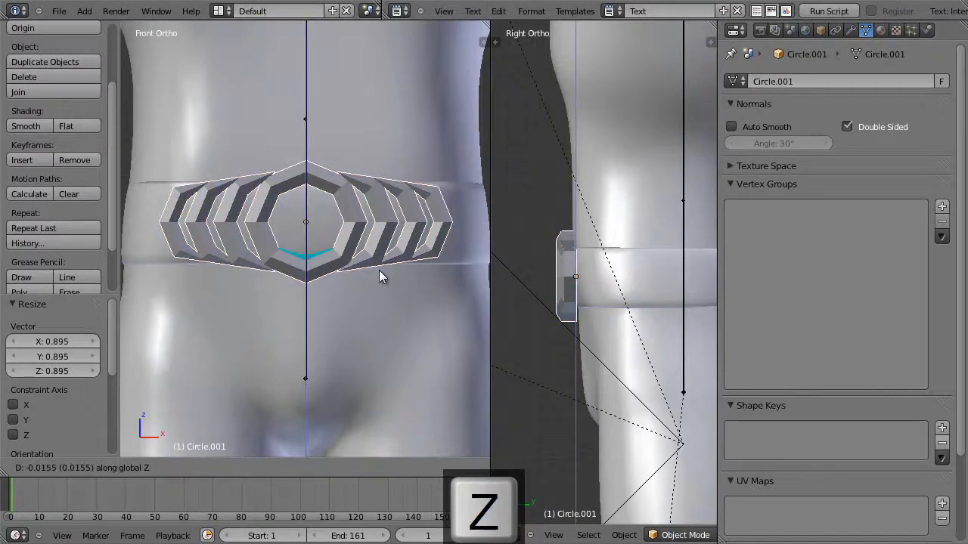
click(379, 269)
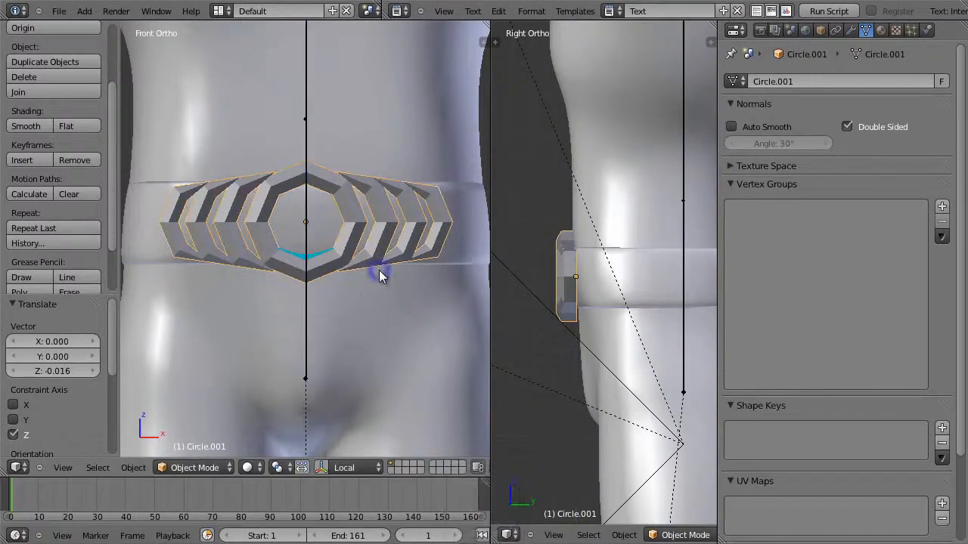
Isolate the buckle in local view, move its linked central disc about -0.035 along global Y, and return to the full scene in Object Mode
key(Tab)
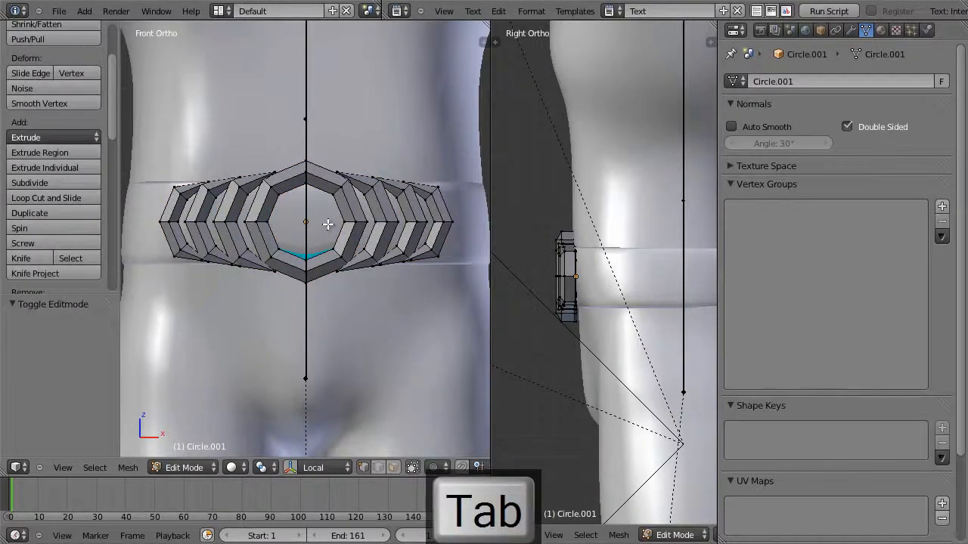
key(slash)
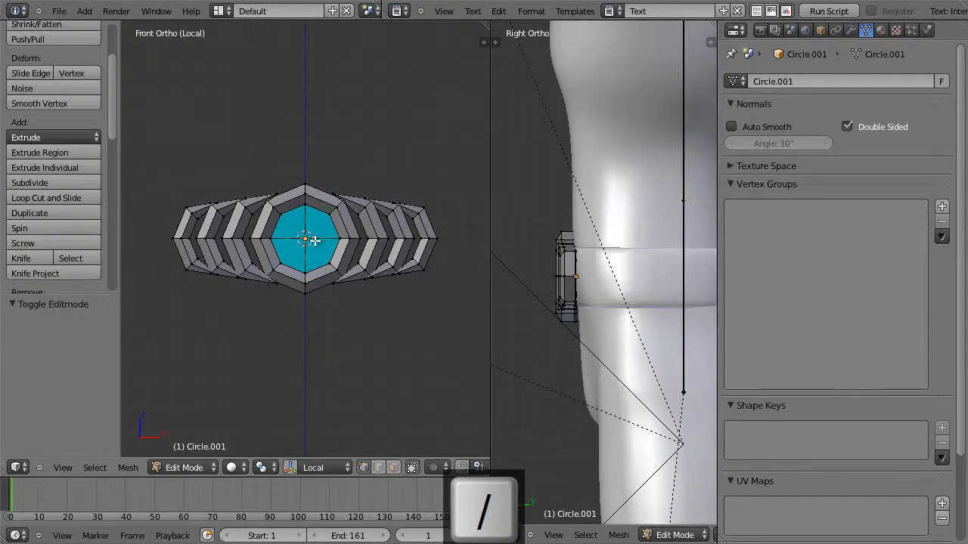
key(l)
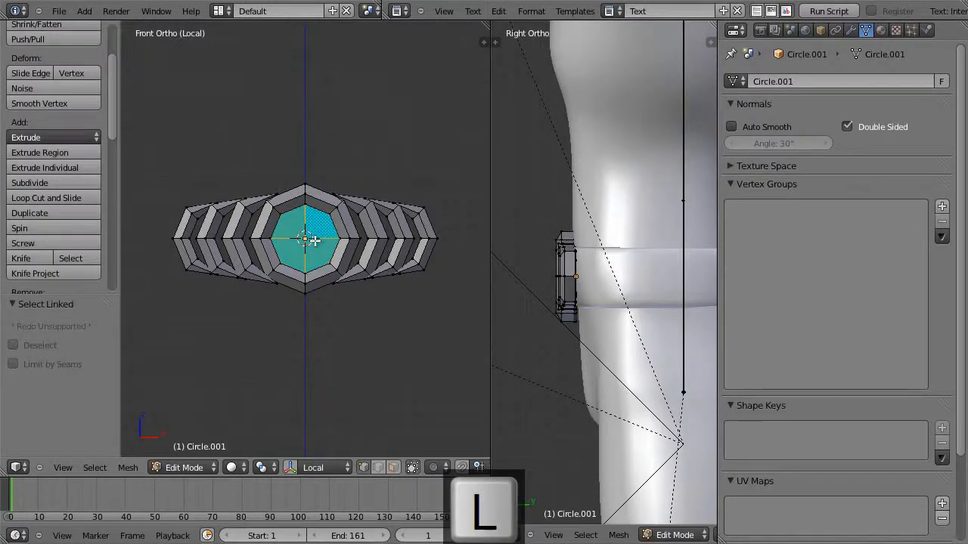
key(KP_7)
key(z)
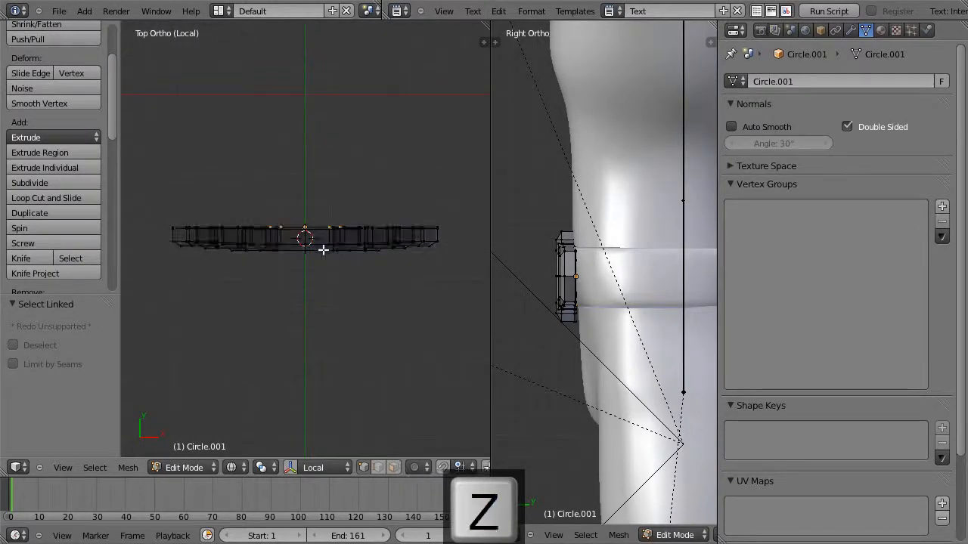
scroll(323, 250, up, 1)
key(g)
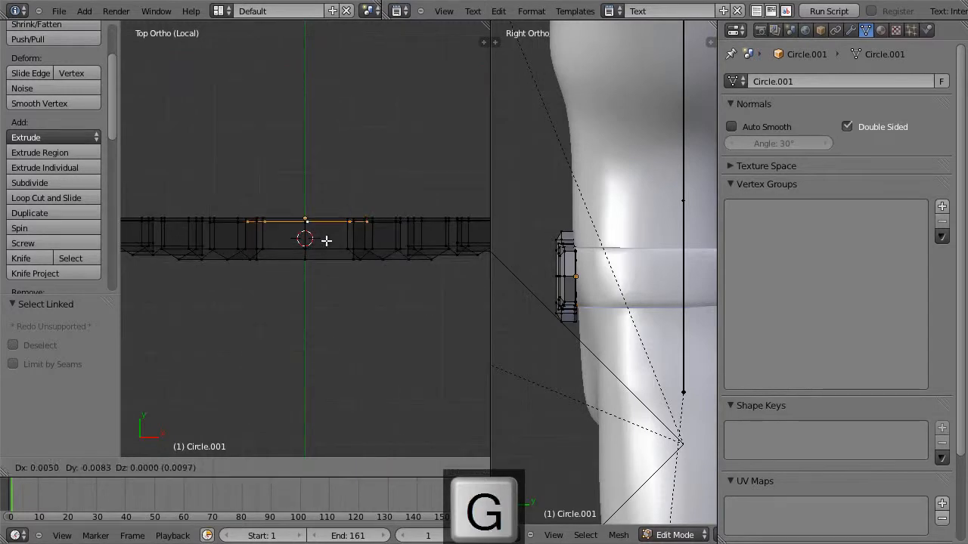
key(y)
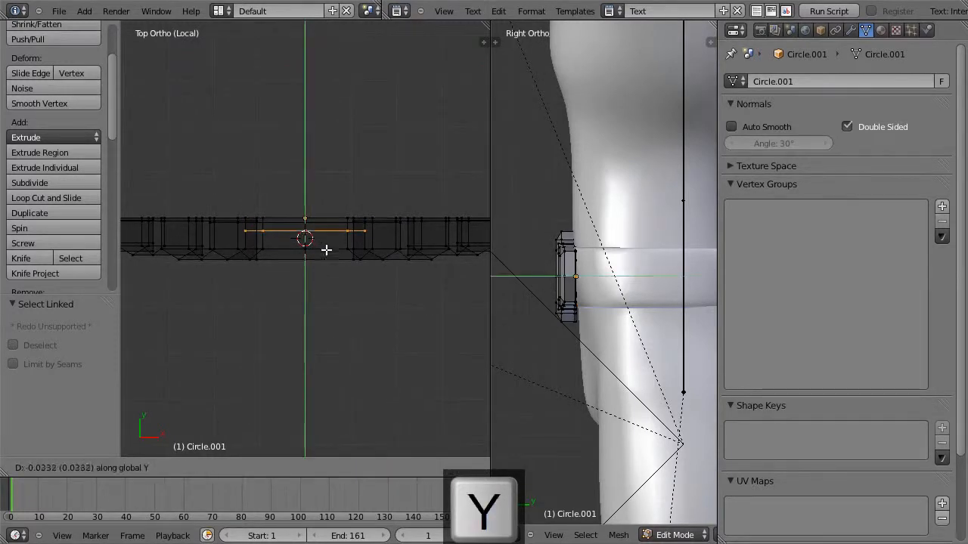
click(327, 252)
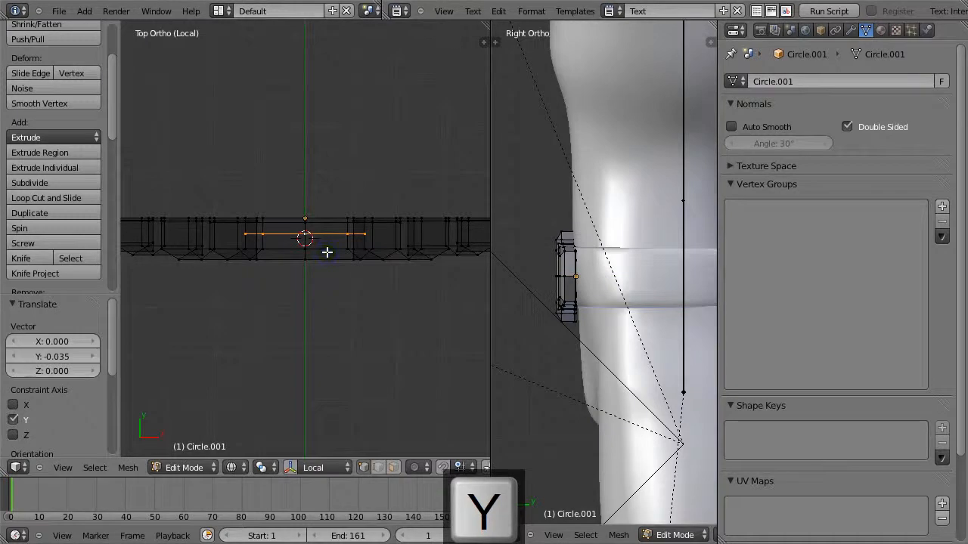
key(Tab)
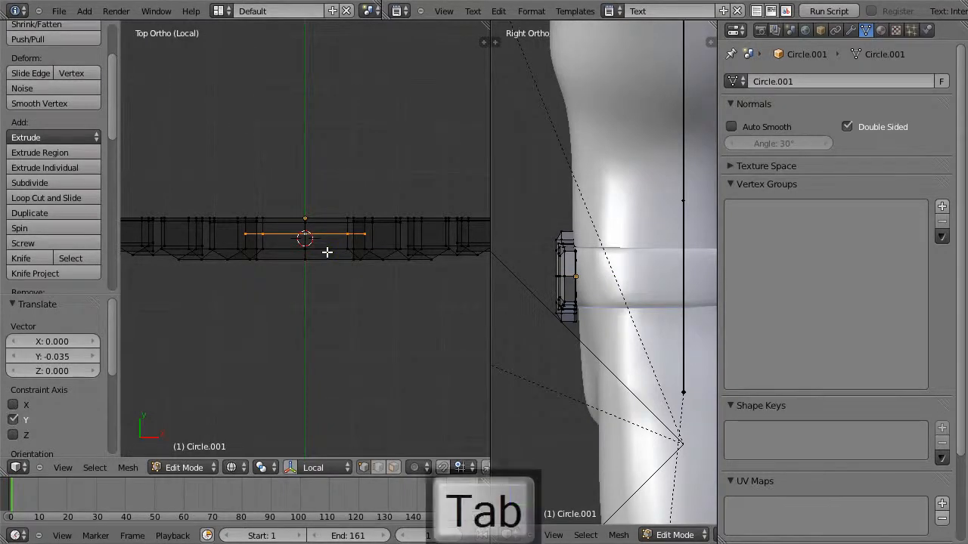
key(KP_1)
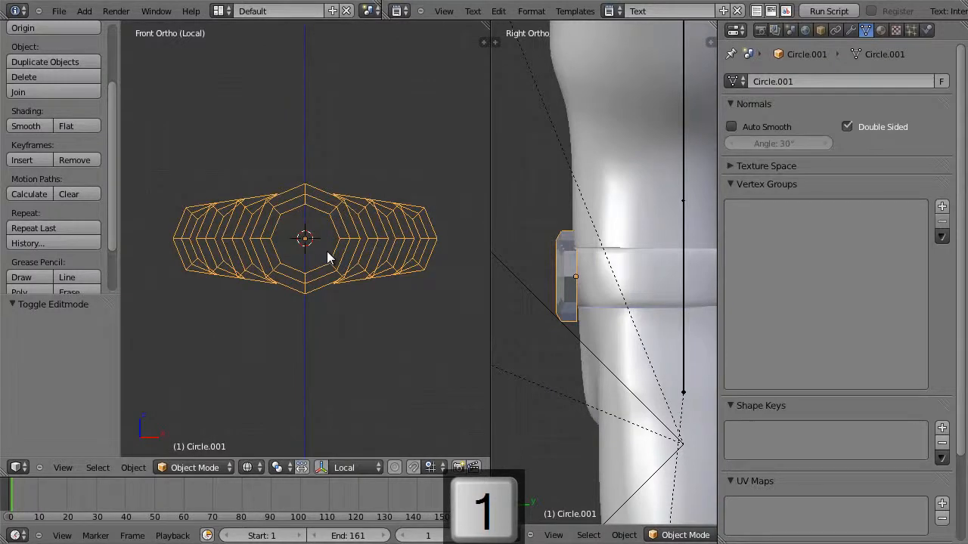
key(KP_Divide)
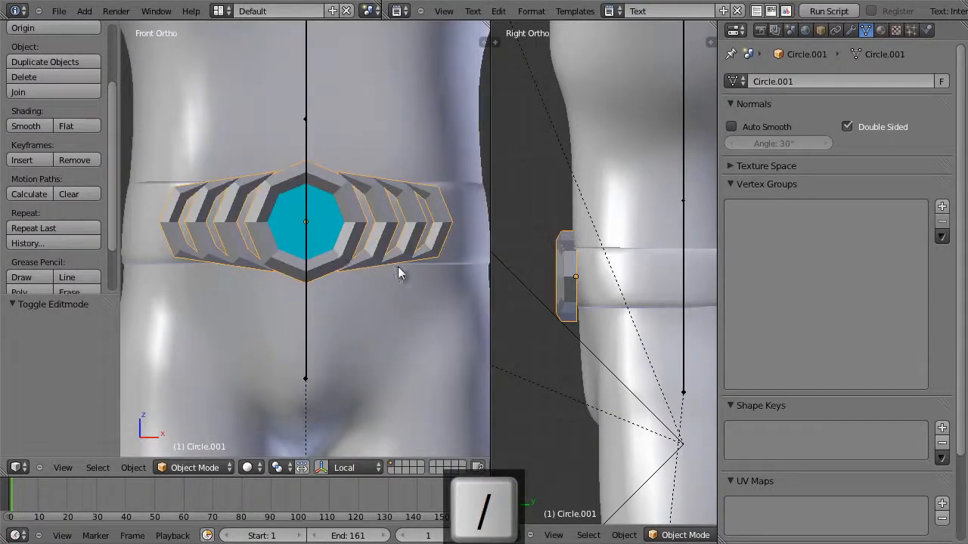
Scale the buckle by about 0.811 and then by about 1.039 to fit the height of the belt band
key(s)
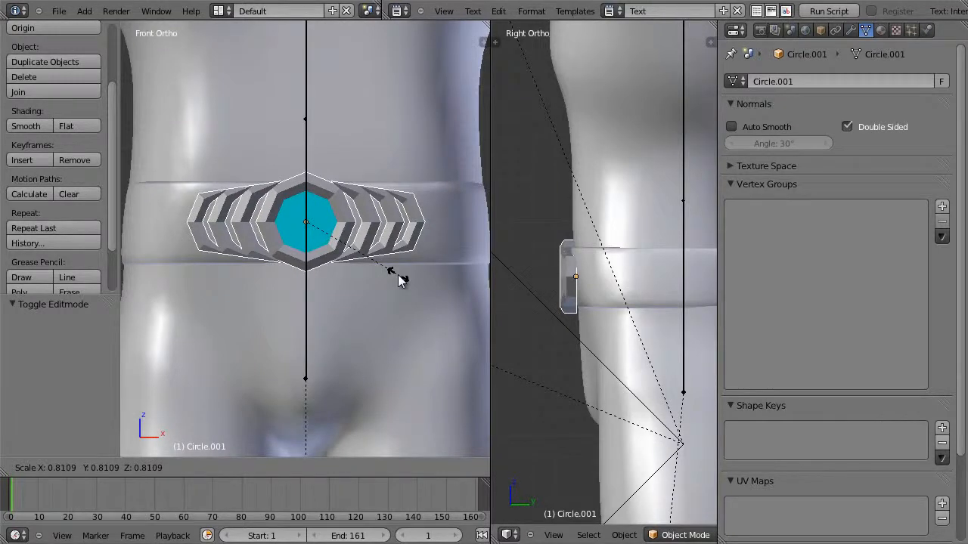
click(399, 275)
key(s)
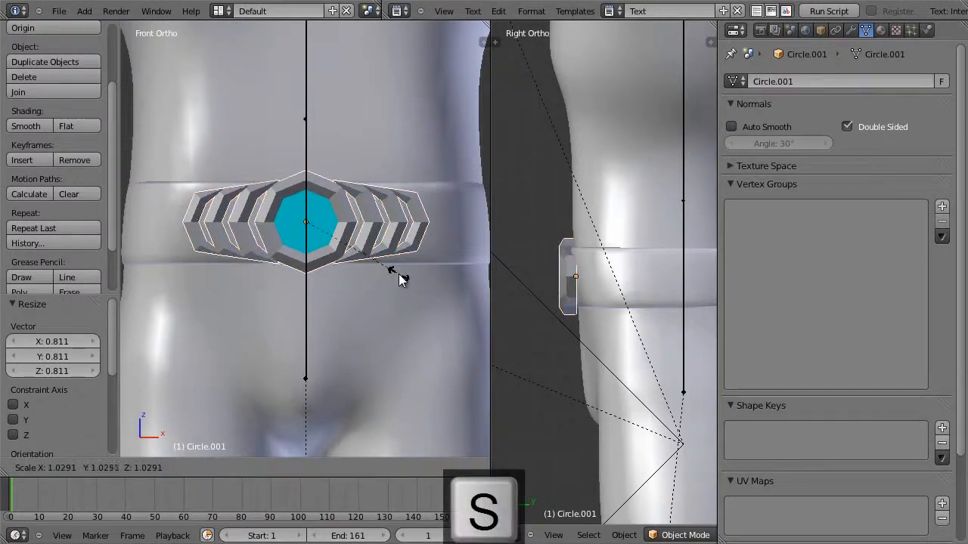
click(397, 275)
Lower the buckle about 0.003 along global Z and tilt it about -3.827° in side view to follow the belly's slope
key(g)
key(z)
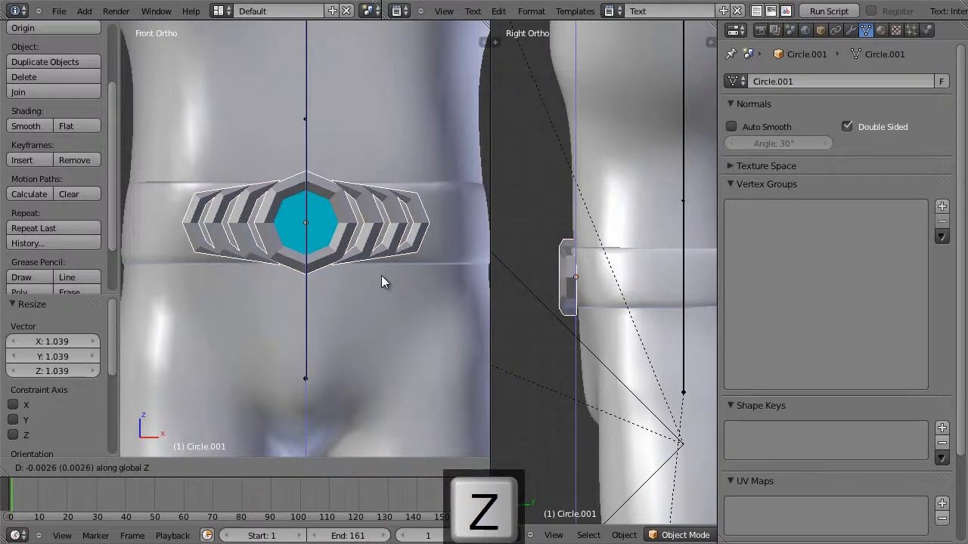
click(381, 276)
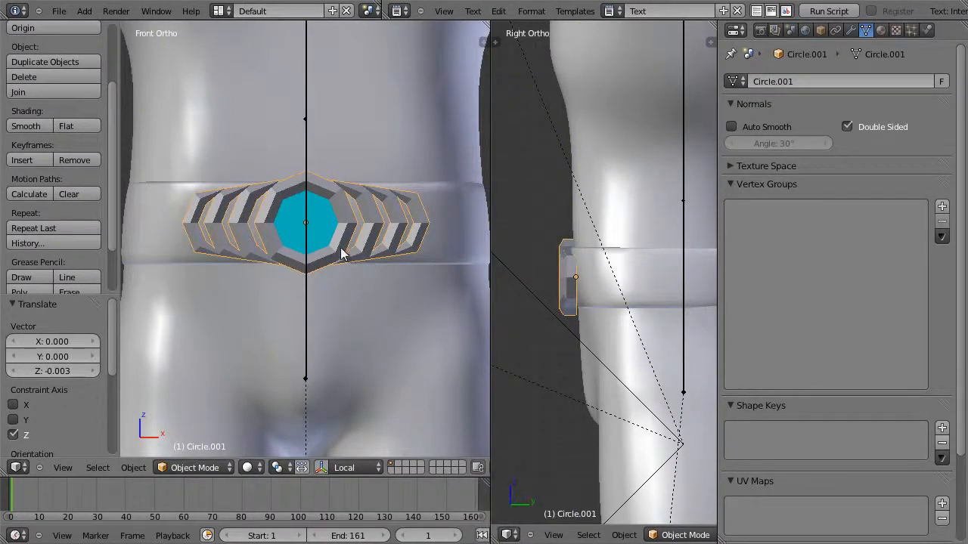
key(r)
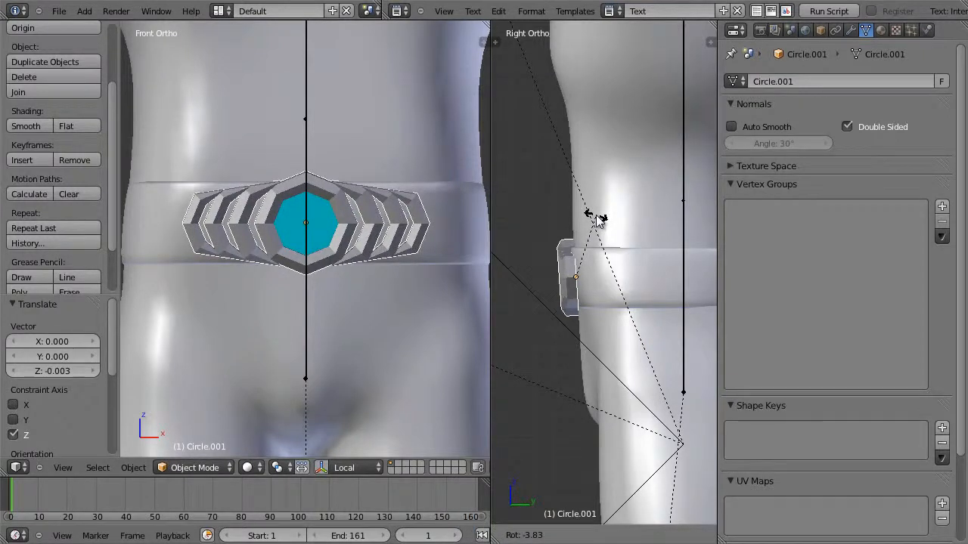
click(596, 218)
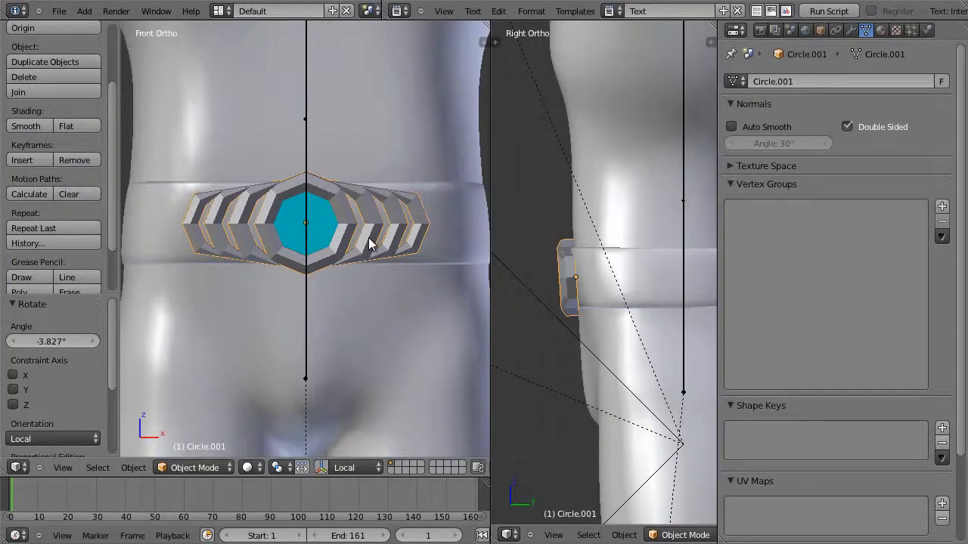
Clip the front view to the waist region around the belt and view the buckle against the body from above
scroll(369, 244, down, 5)
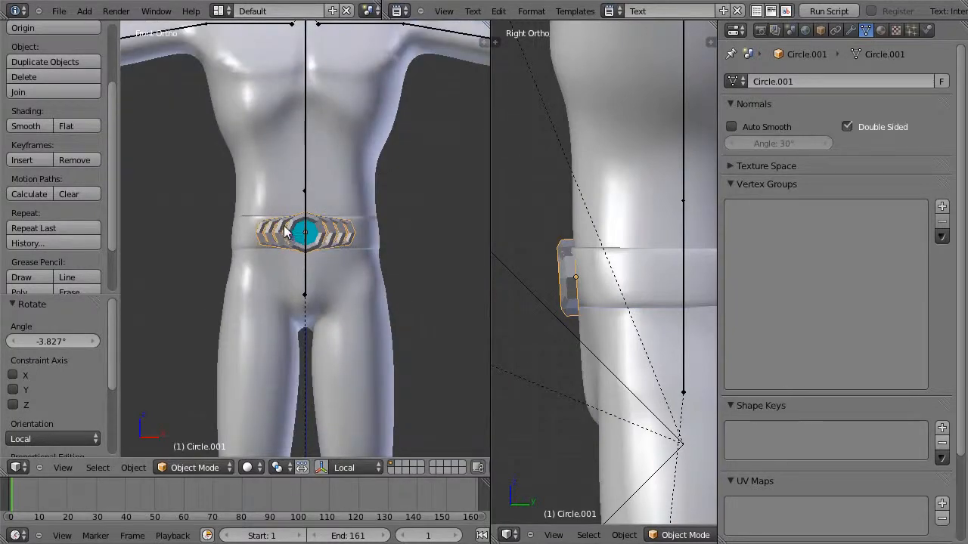
key(alt+b)
drag(204, 204, 393, 260)
key(KP_7)
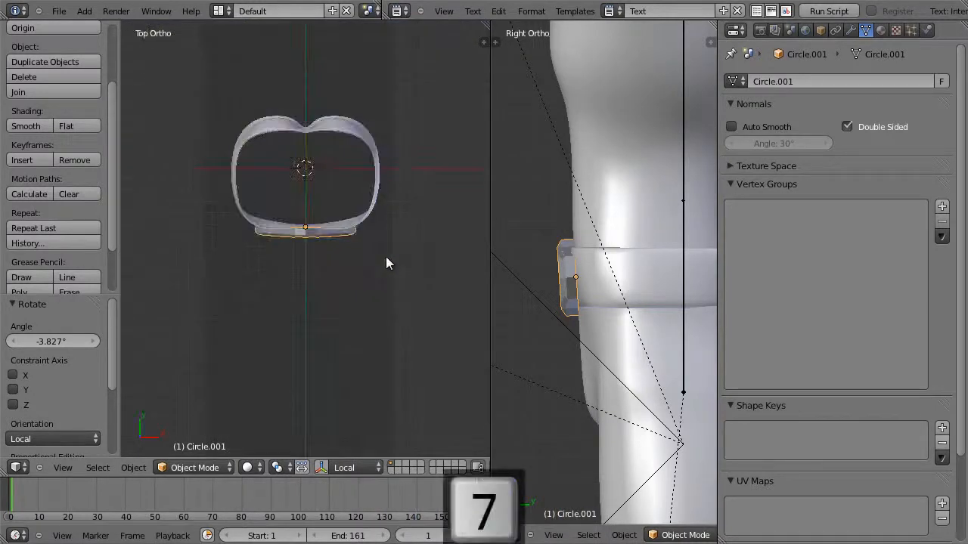
middle_drag(386, 257, 328, 257)
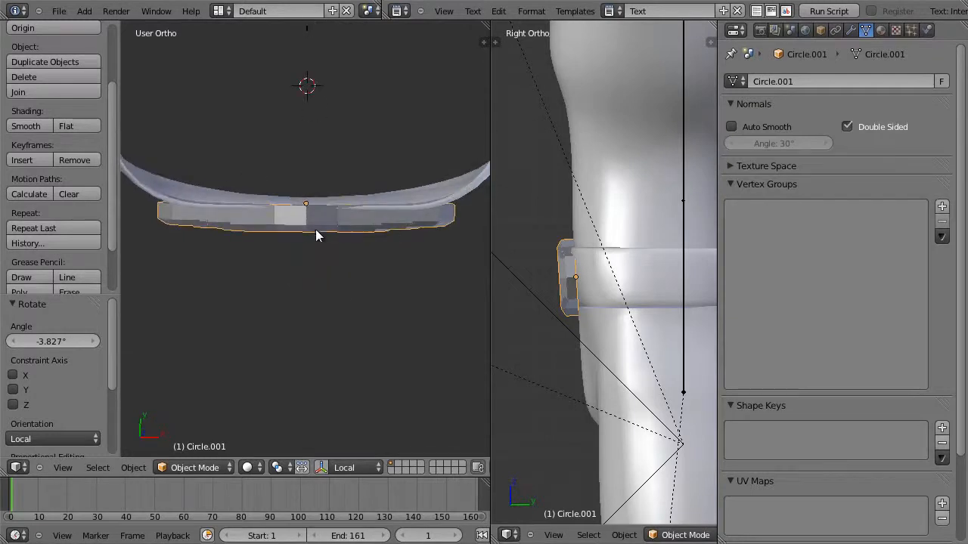
Enable proportional editing on the buckle mesh and select its central column of vertices in the top wireframe view
key(Tab)
key(a)
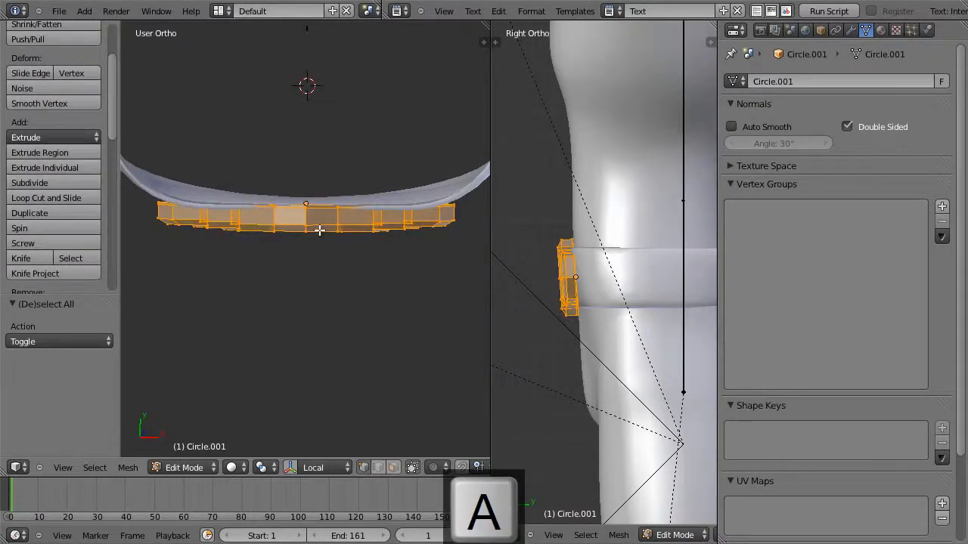
key(KP_7)
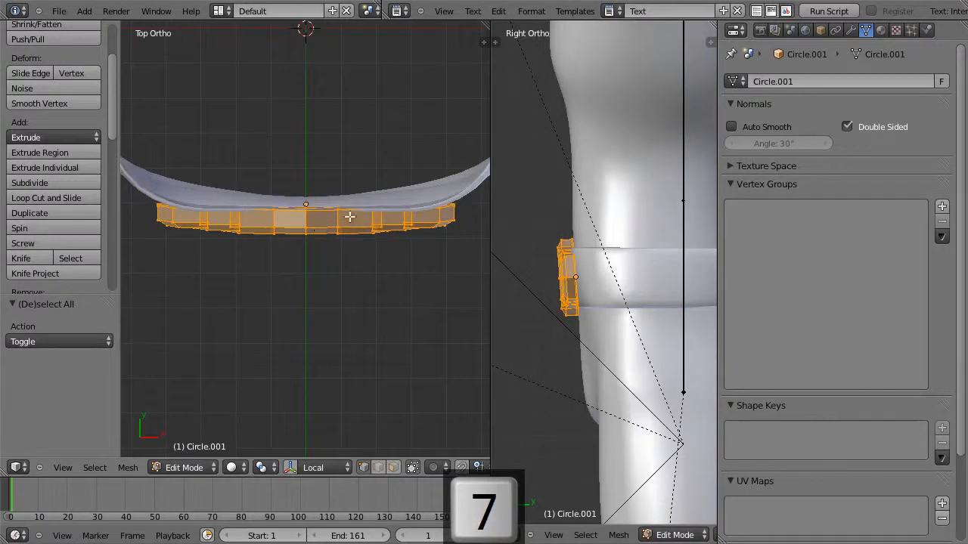
shift+middle_drag(350, 218, 375, 297)
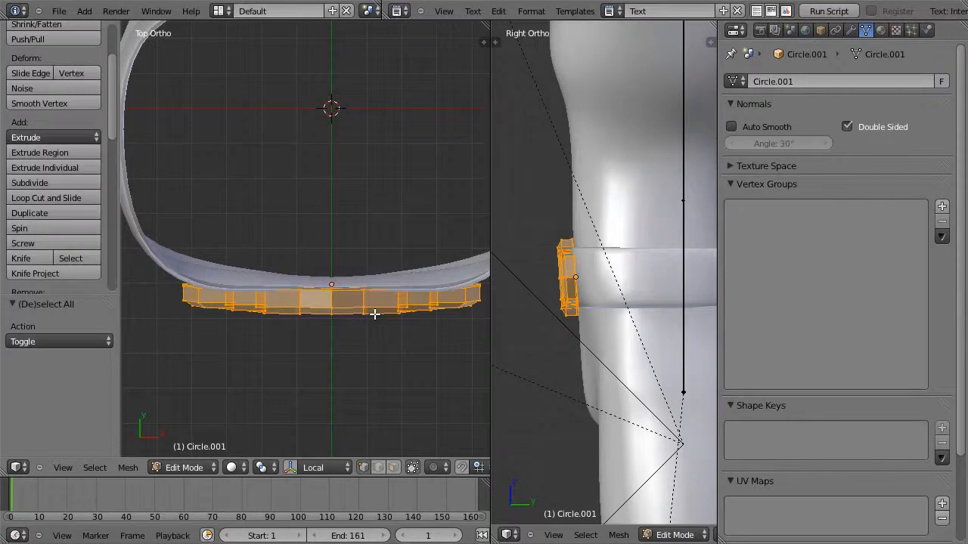
key(o)
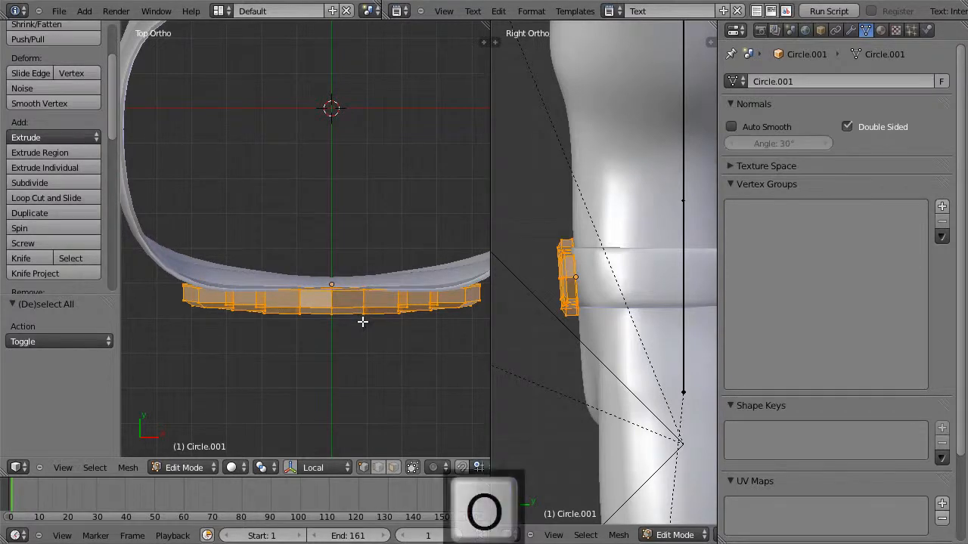
key(a)
key(z)
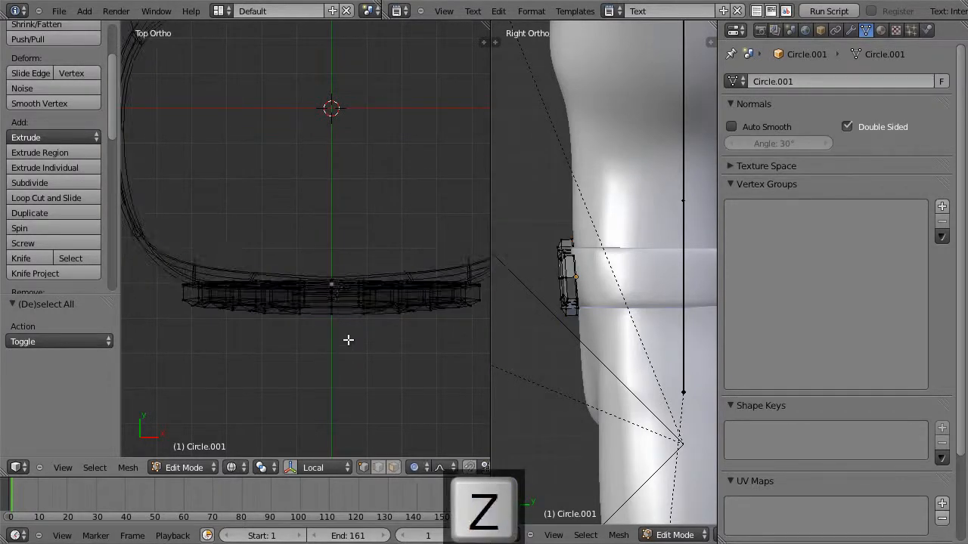
key(b)
drag(324, 255, 345, 358)
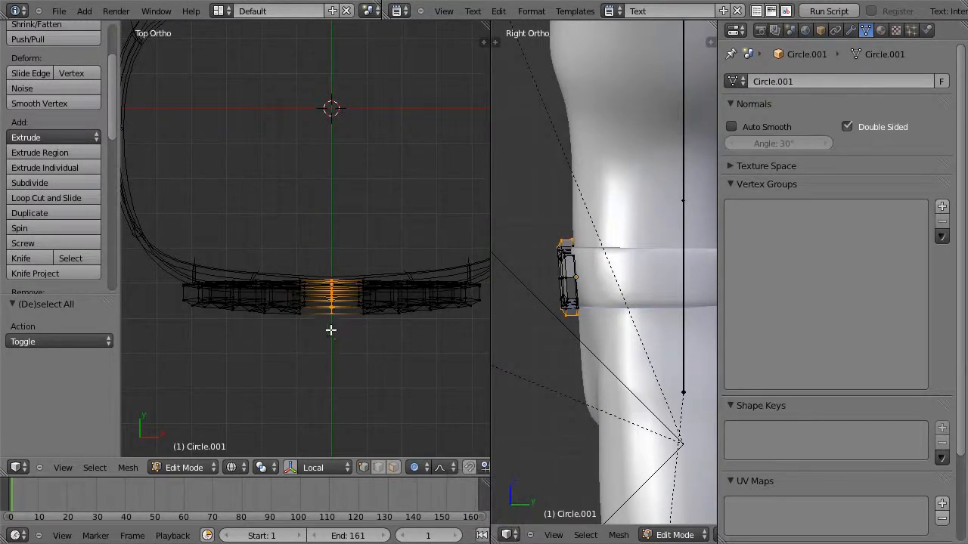
Bend the buckle by moving its centre about -0.03 along global Y with proportional size 0.62, and return to solid Object Mode
key(g)
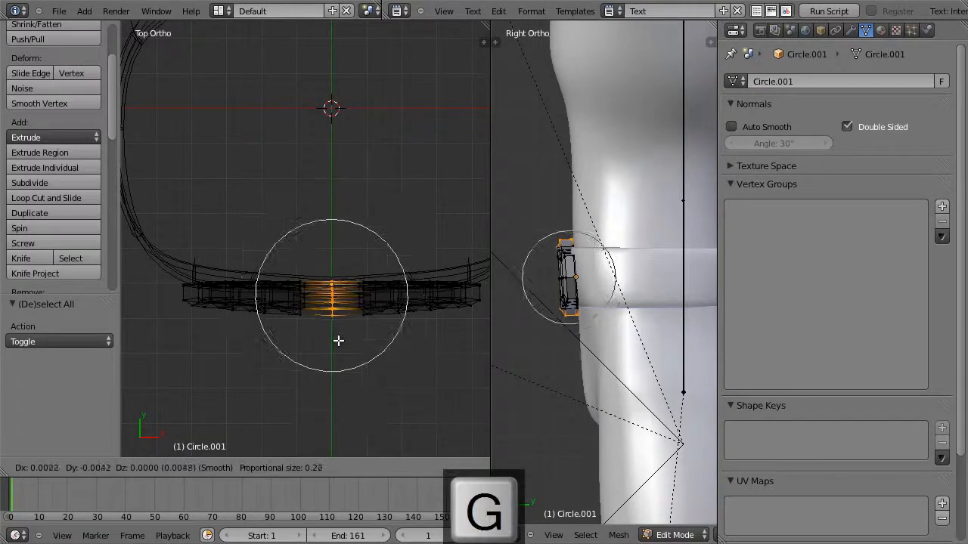
scroll(338, 342, down, 3)
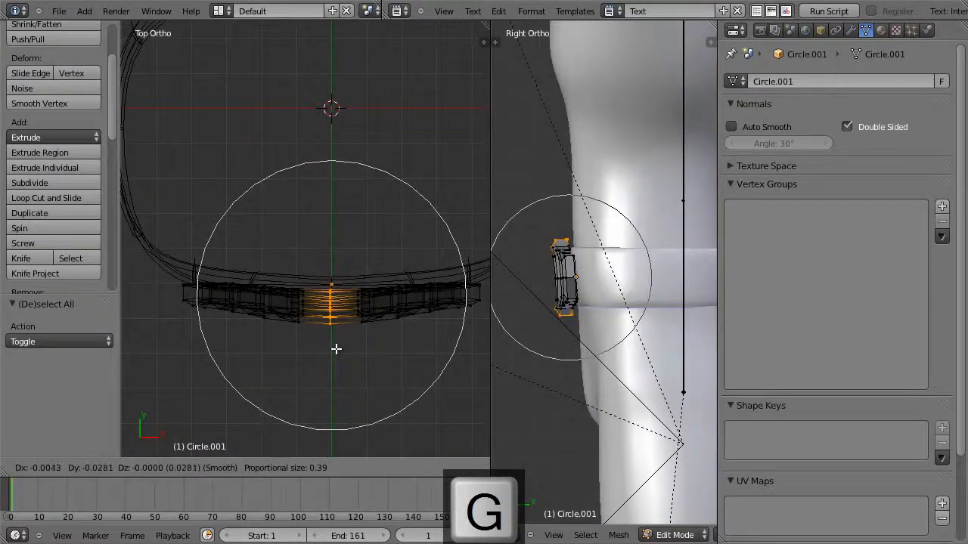
key(y)
scroll(336, 350, down, 3)
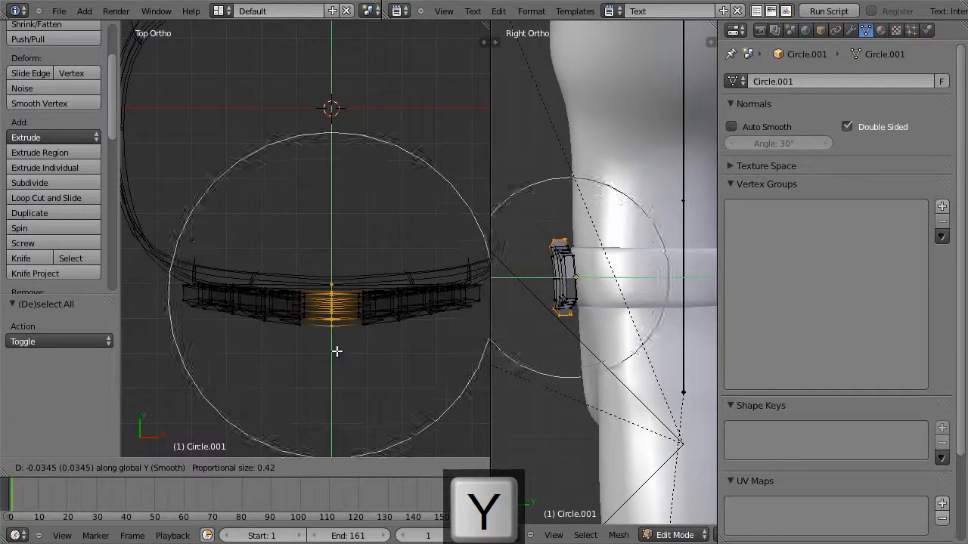
scroll(336, 354, down, 2)
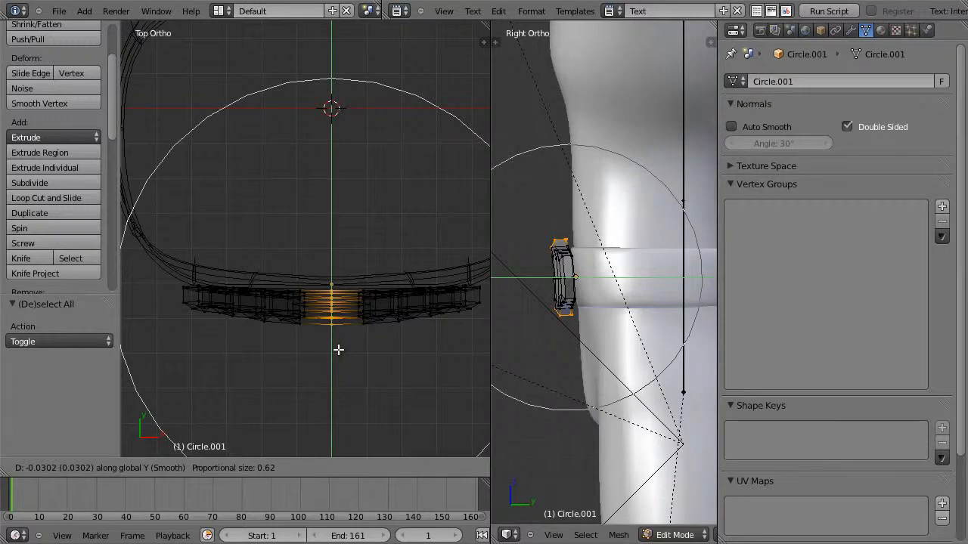
click(338, 349)
key(Tab)
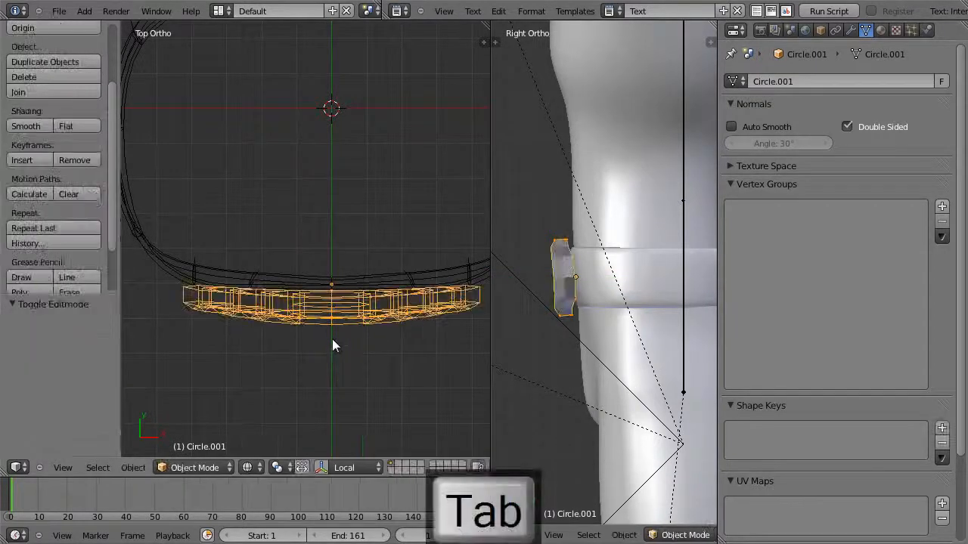
key(z)
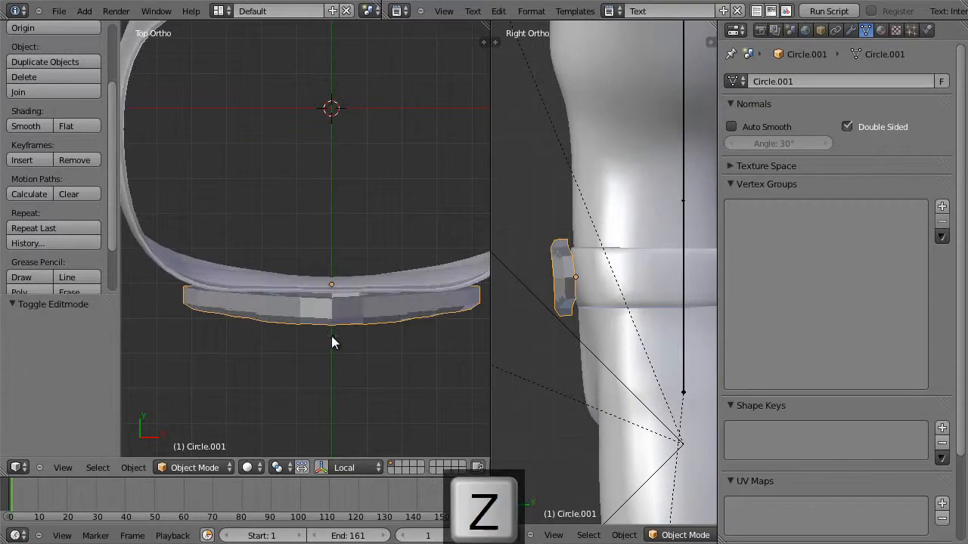
right_click(349, 319)
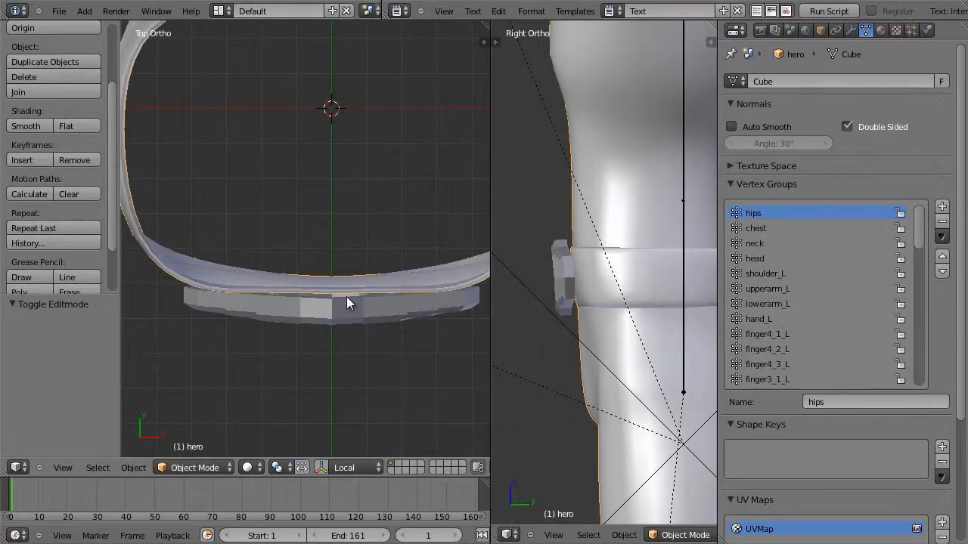
right_click(341, 317)
key(g)
shift+right_click(341, 310)
key(Escape)
Select the buckle and move it 0.030 along global Y towards the belt
right_click(338, 318)
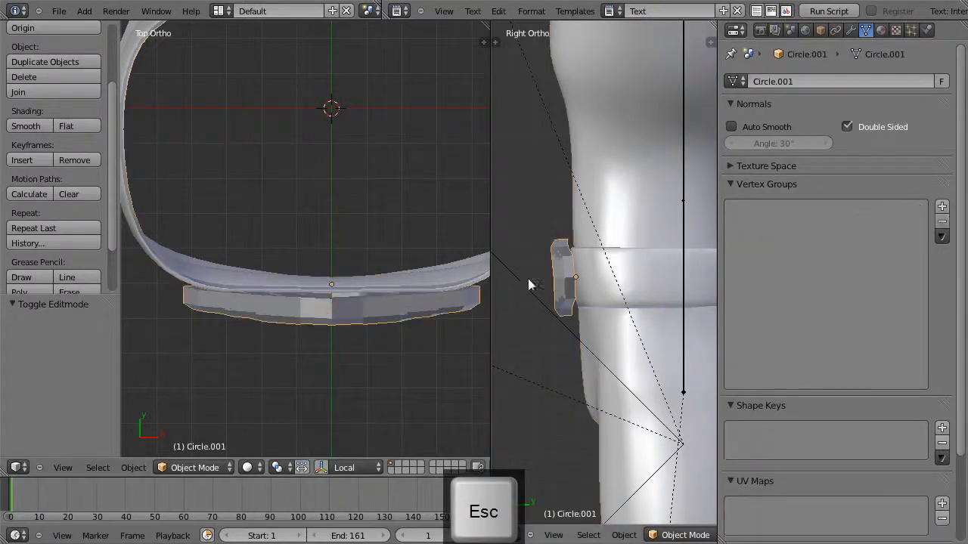
key(g)
key(y)
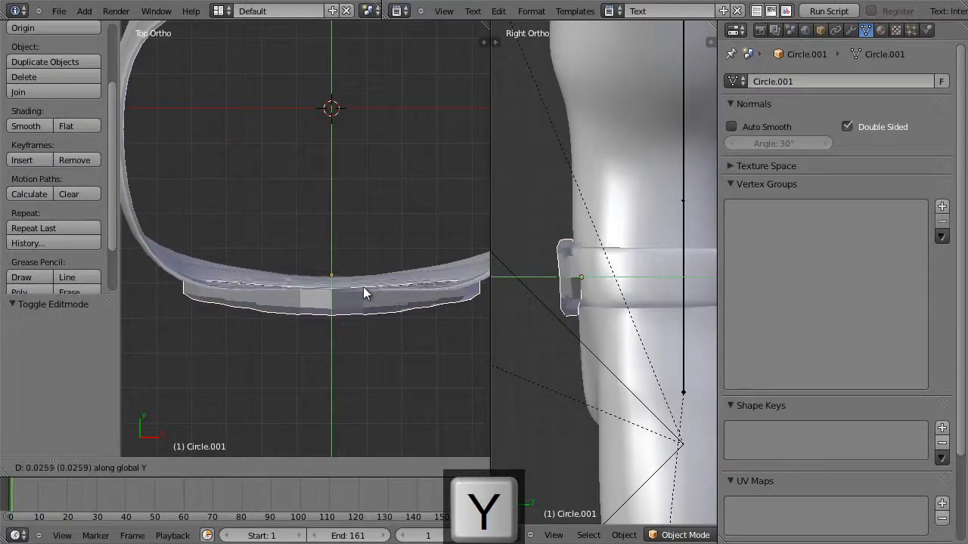
click(363, 285)
Check the buckle's fit from the side and move it another 0.011 along global Y into the belt
middle_drag(363, 285, 244, 142)
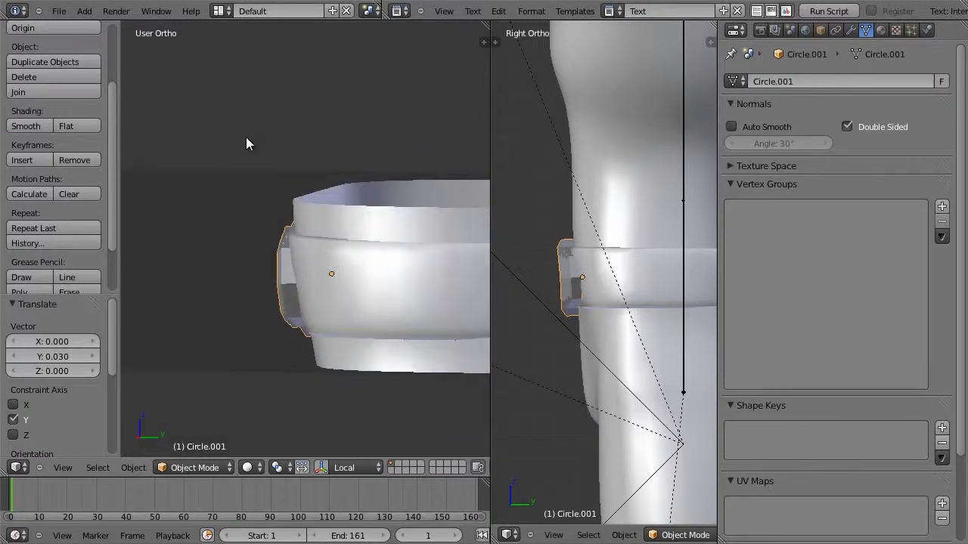
scroll(566, 283, up, 3)
key(KP_3)
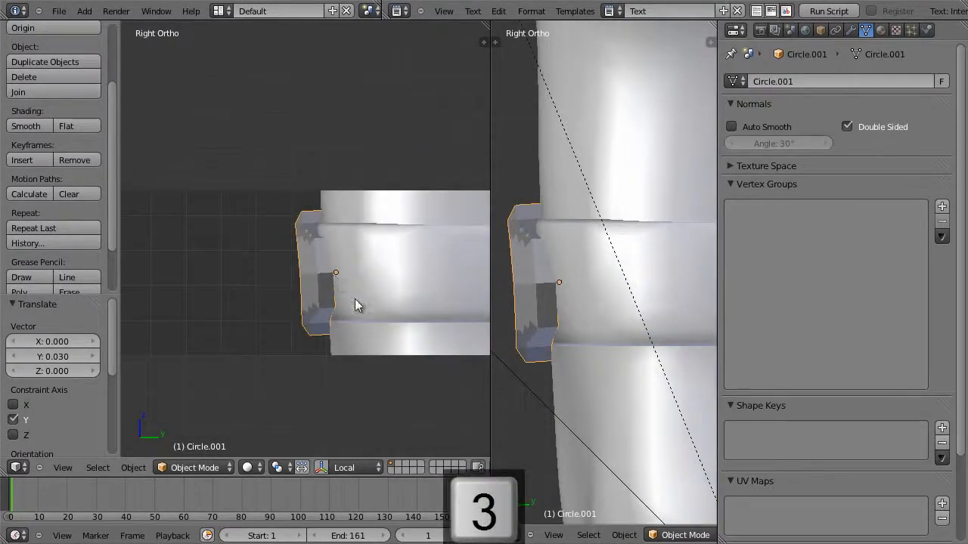
key(z)
key(z)
key(g)
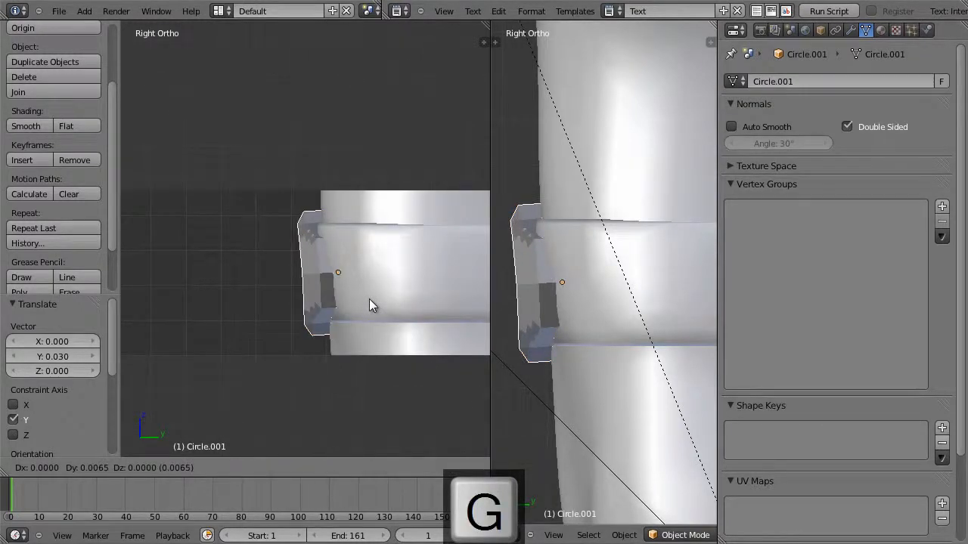
key(y)
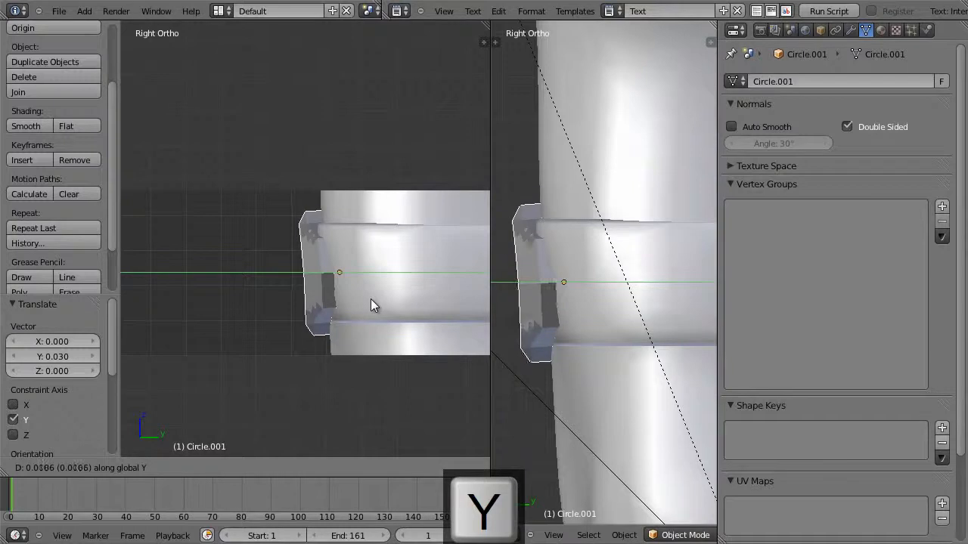
click(370, 298)
Inspect the buckle at an angle and shift it -0.002 along global Y
middle_drag(370, 299, 341, 279)
key(y)
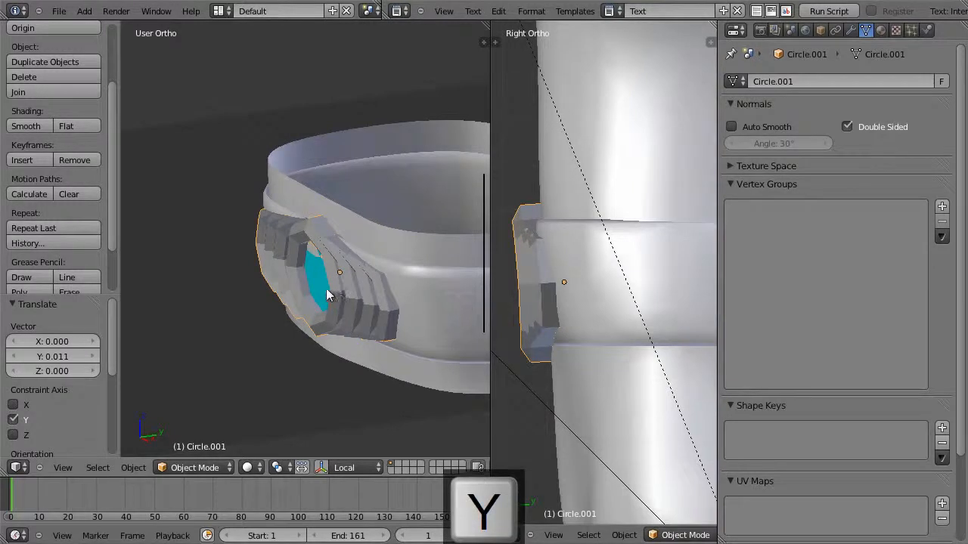
key(g)
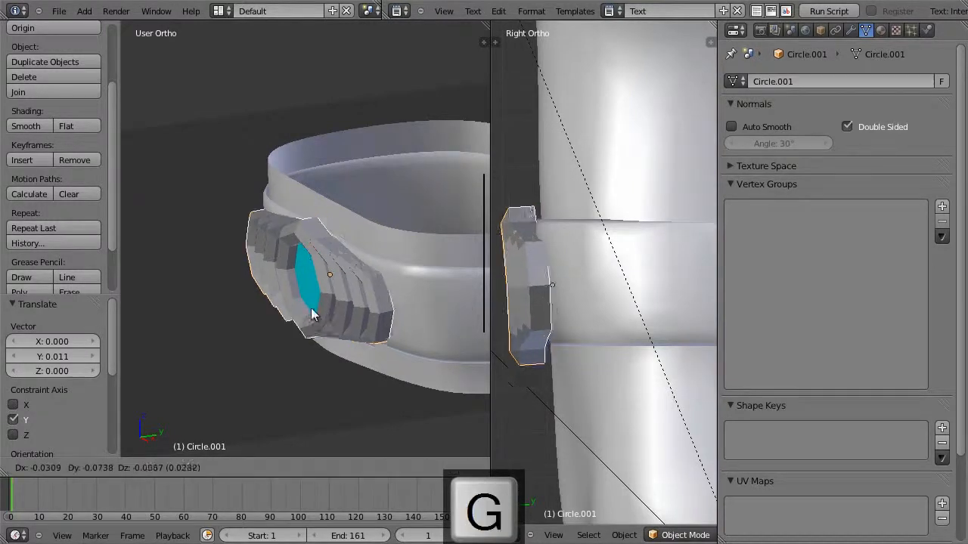
key(y)
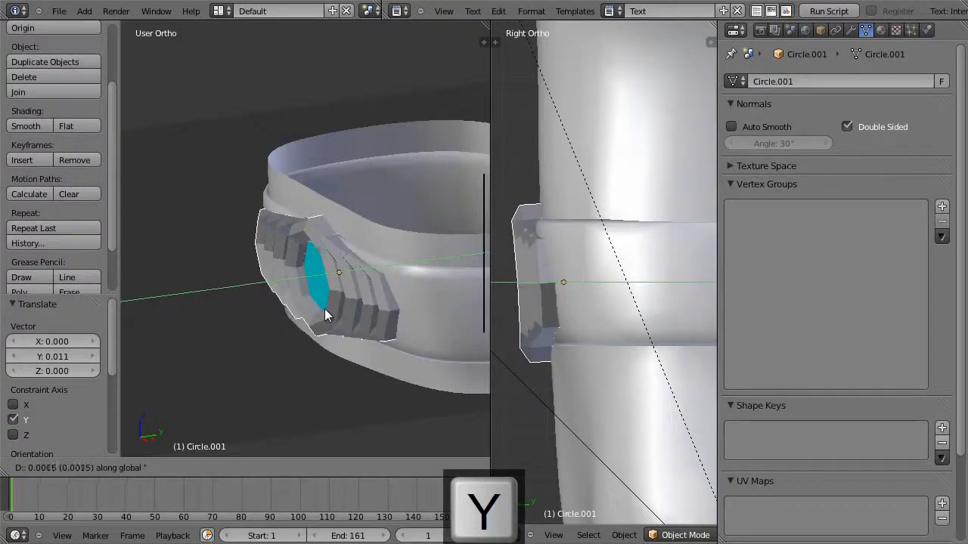
click(325, 309)
Rotate the buckle about -1.334° in the side view to match the belt's slope
middle_drag(325, 309, 318, 273)
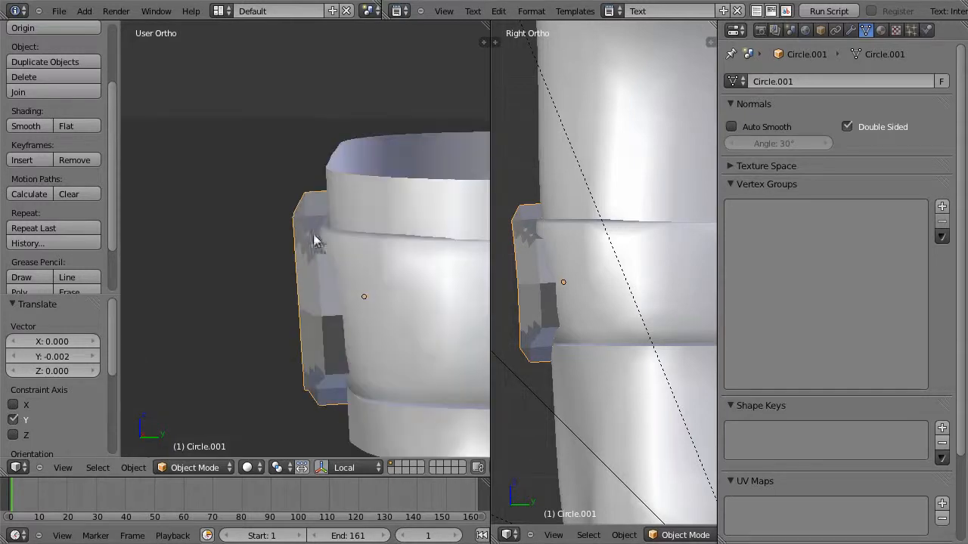
key(r)
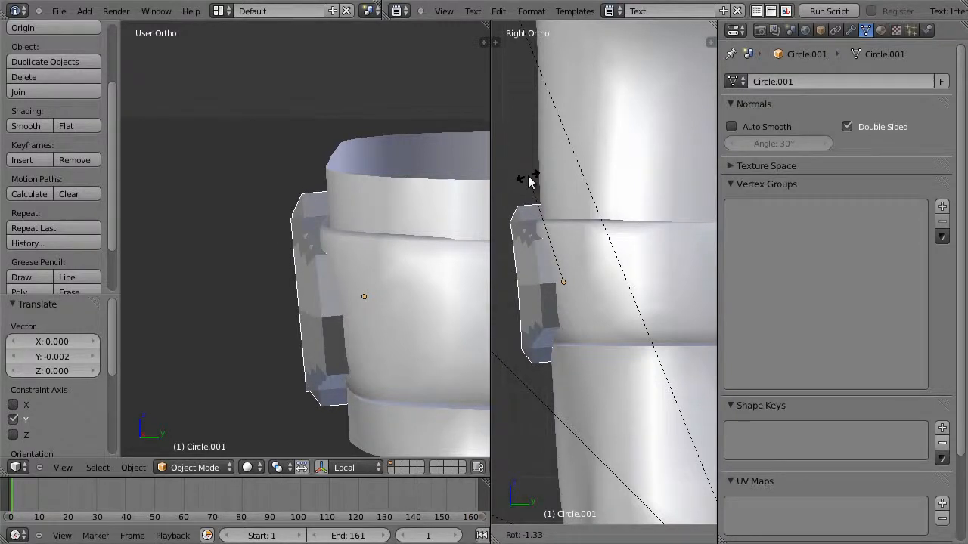
click(529, 177)
Remove the view clipping around the waist so the whole body is displayed with the buckle from the front
scroll(396, 266, down, 7)
middle_drag(394, 270, 341, 303)
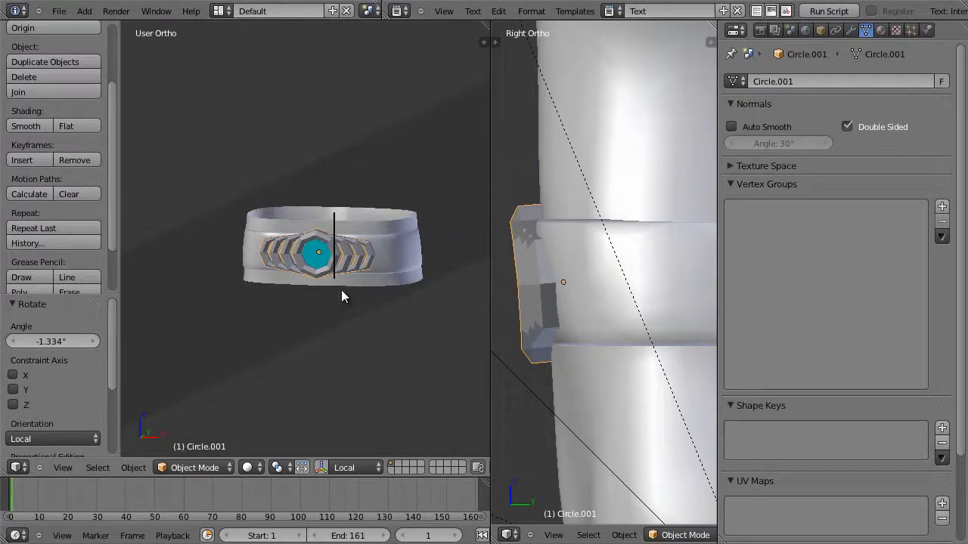
key(Tab)
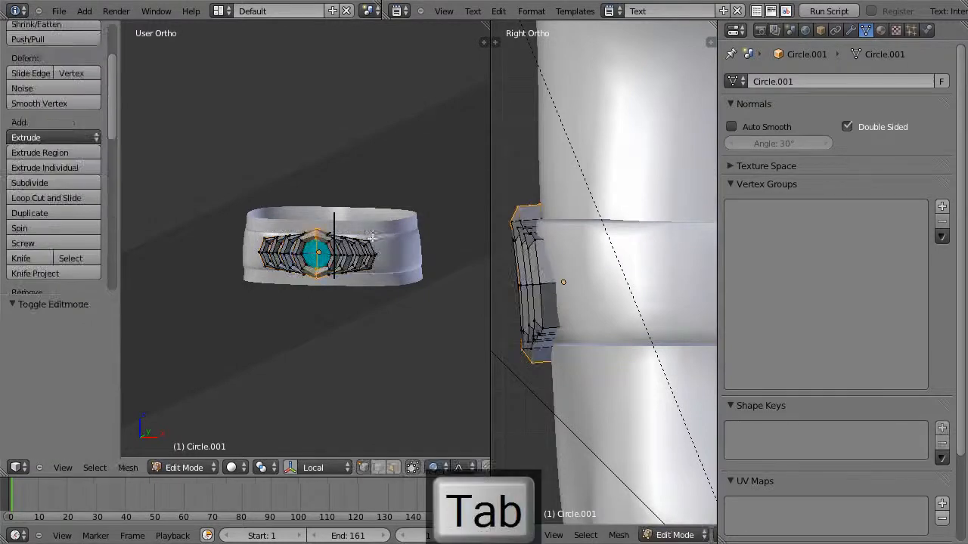
key(alt+b)
key(Tab)
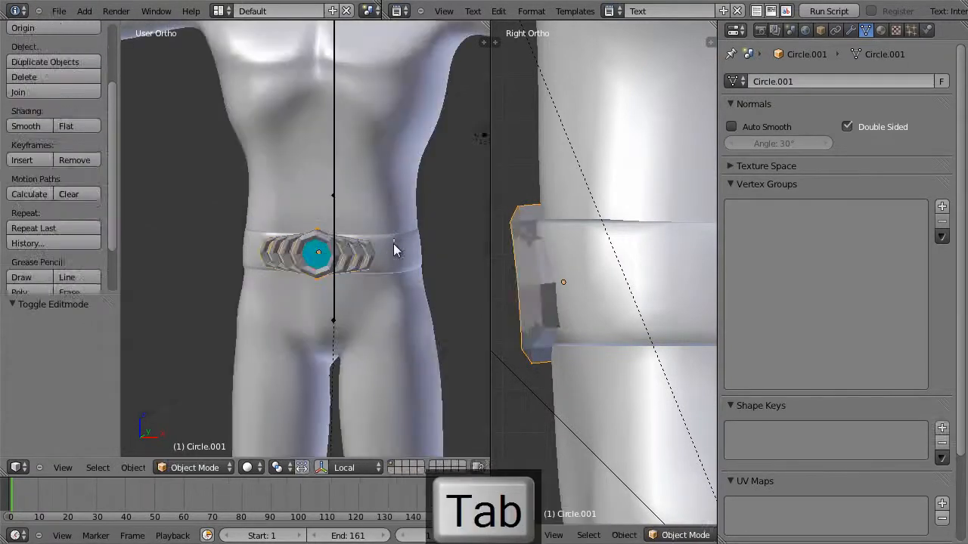
Assign all of the buckle's vertices to a new vertex group named "belt"
key(Tab)
scroll(378, 250, up, 6)
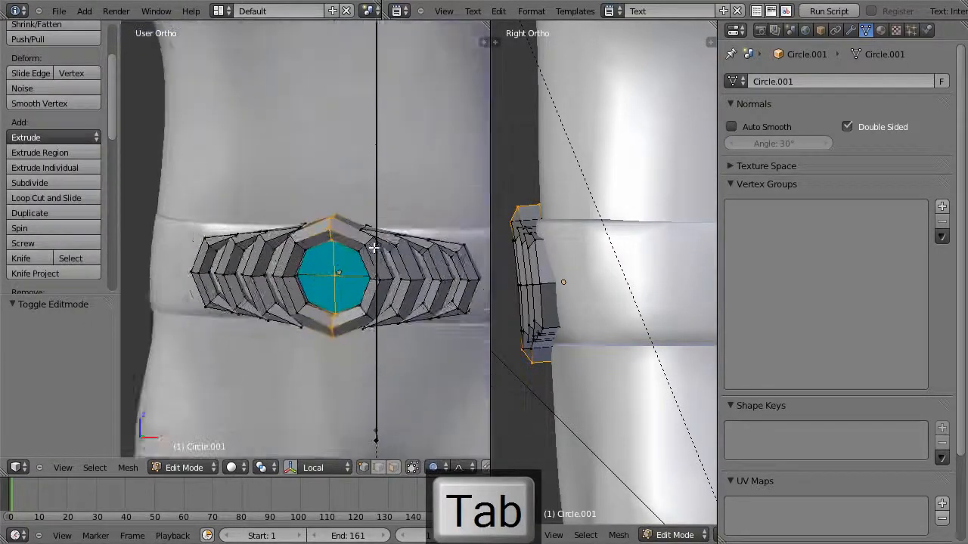
key(a)
key(a)
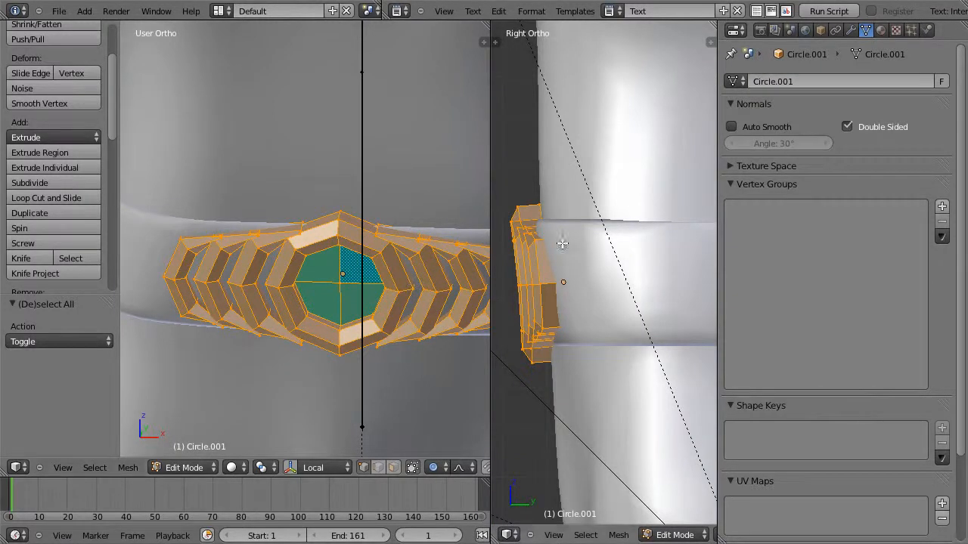
key(ctrl+g)
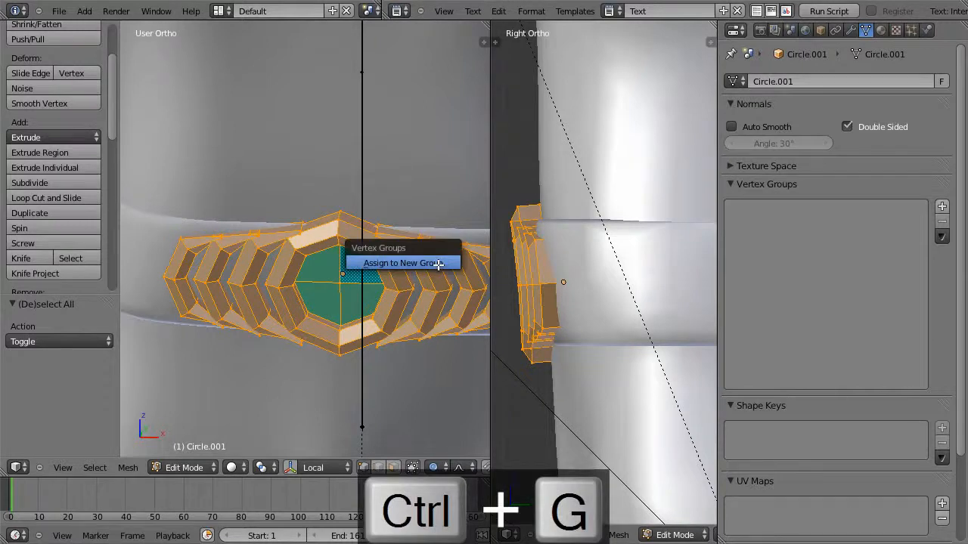
click(438, 264)
click(847, 401)
text(belt)
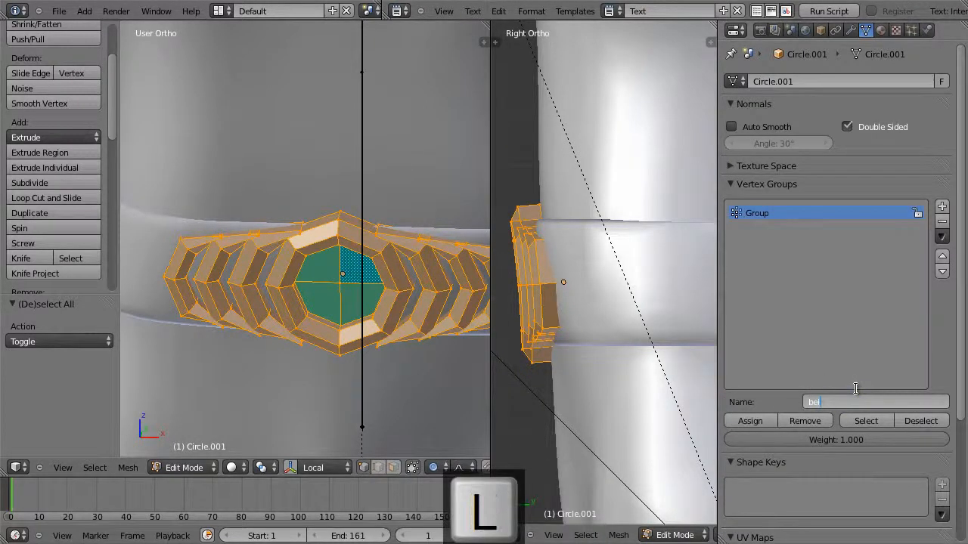
key(Return)
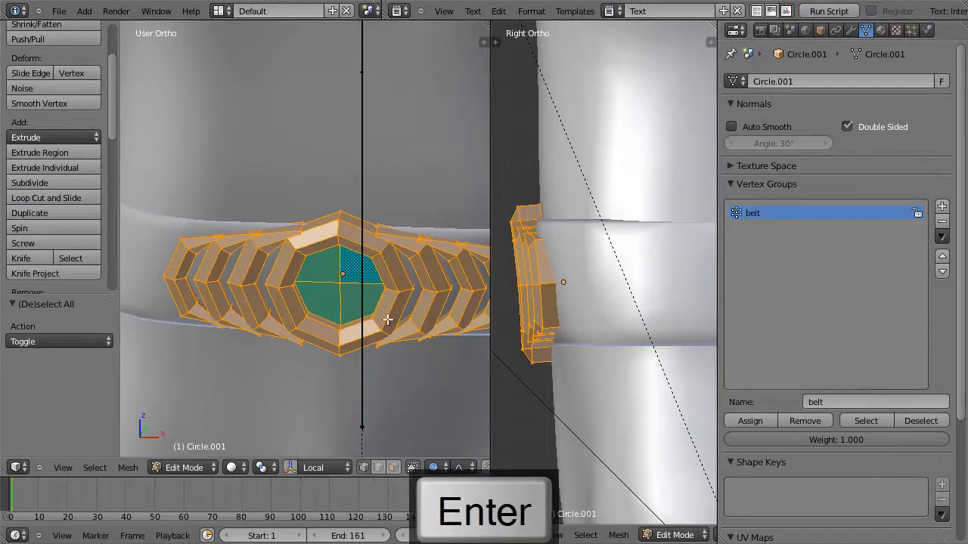
Join the buckle into the hero body mesh in Object Mode and apply smooth shading to it
key(Tab)
scroll(426, 233, down, 4)
right_click(409, 180)
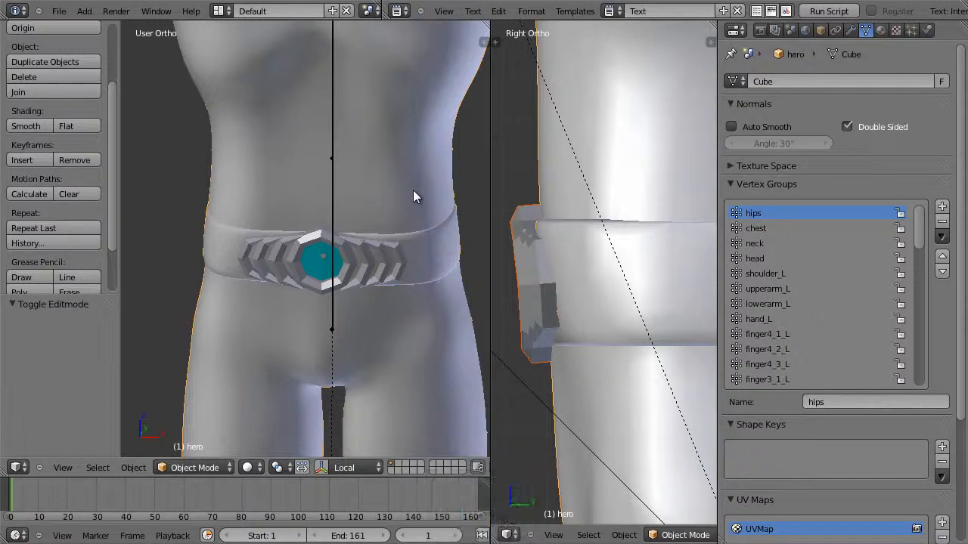
key(ctrl+j)
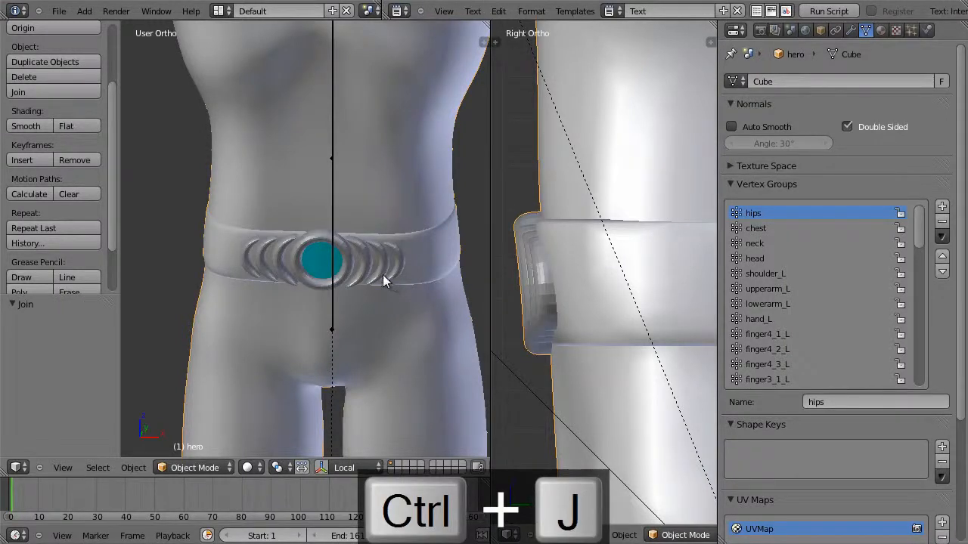
click(36, 127)
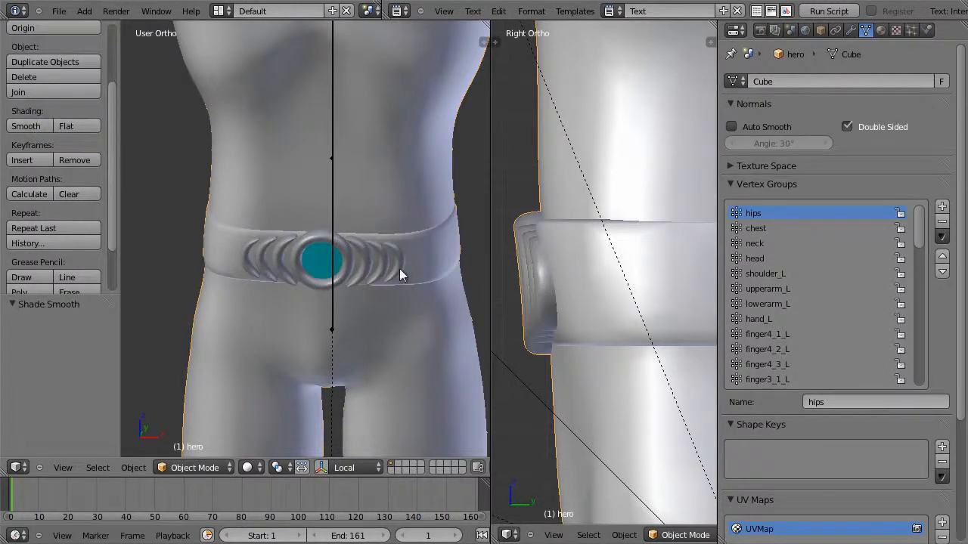
Inspect the joined buckle on the waist up close and in proportion to the hero's whole body
scroll(399, 268, up, 4)
middle_drag(399, 267, 411, 239)
scroll(407, 237, down, 8)
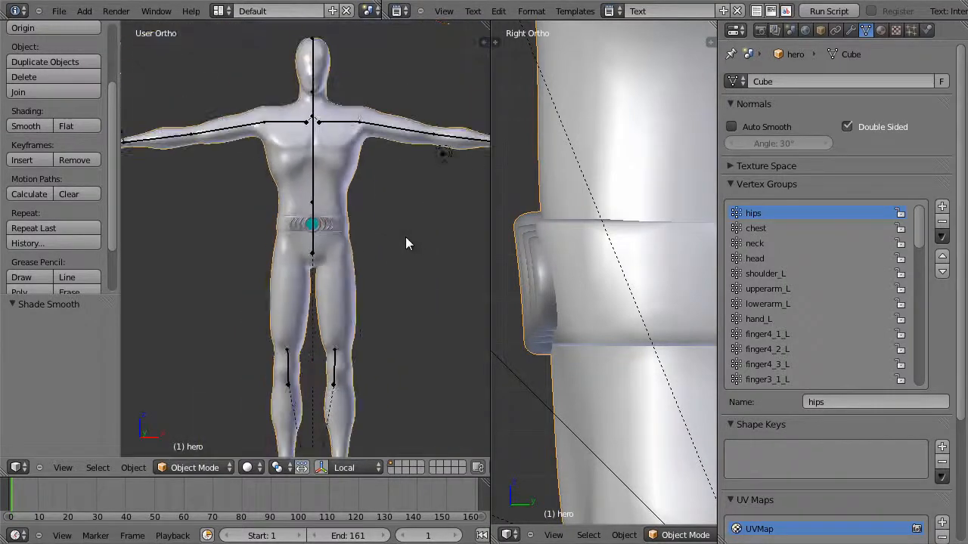
scroll(406, 243, up, 6)
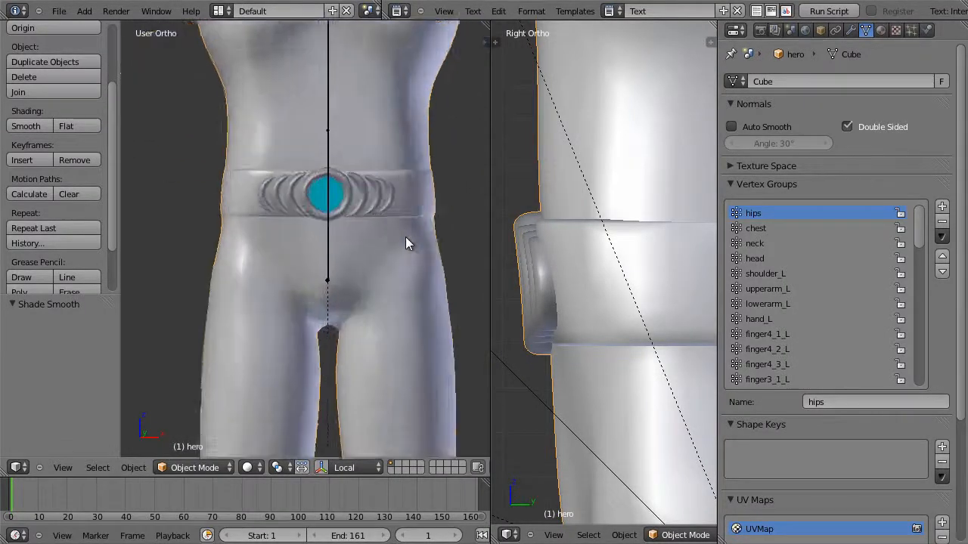
scroll(405, 236, up, 4)
scroll(406, 236, down, 3)
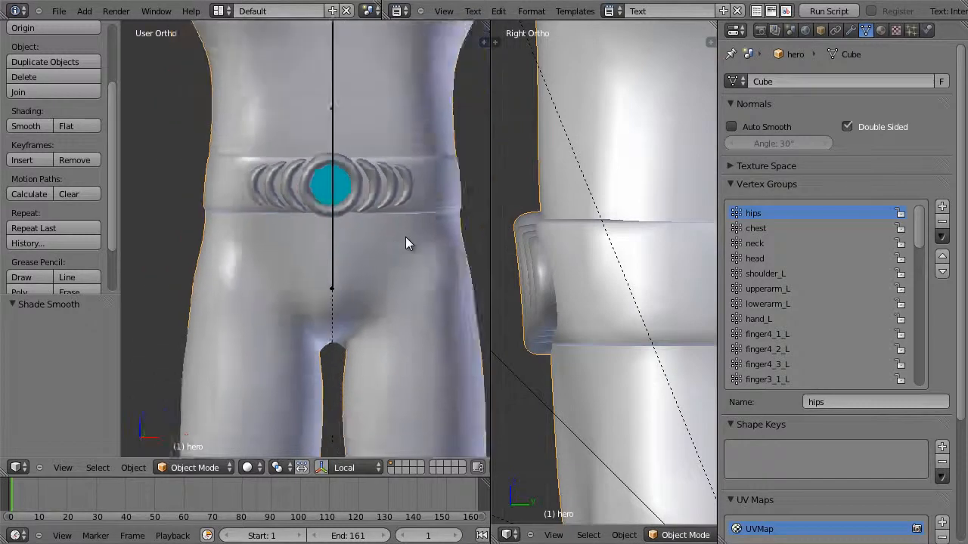
scroll(406, 237, down, 7)
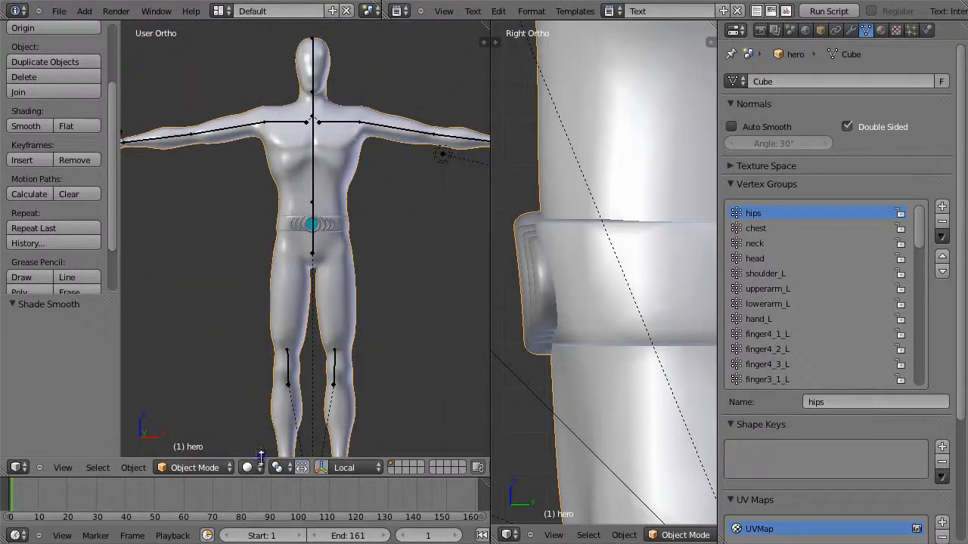
Preview the hero in Rendered shading, examine the belt buckle closely, and return the viewport to Solid shading
click(251, 467)
click(280, 390)
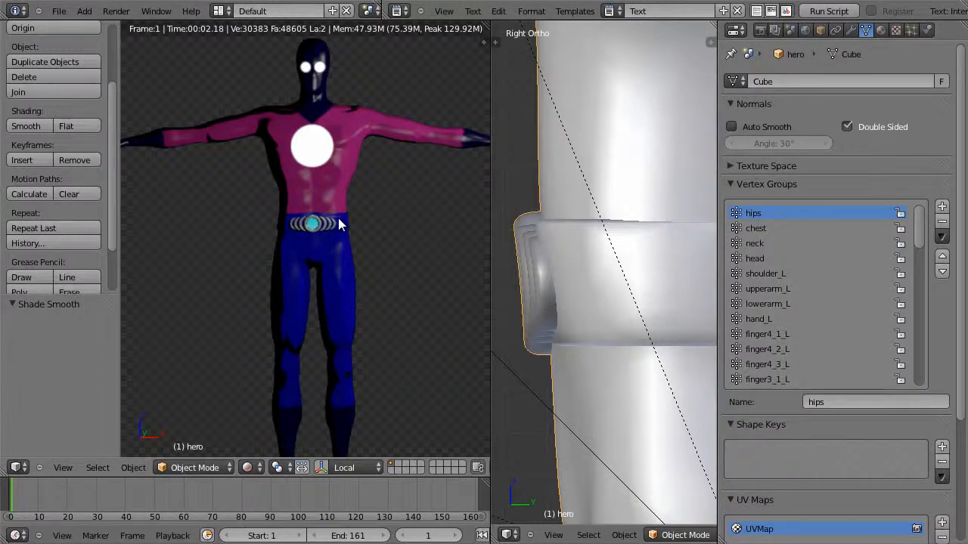
scroll(339, 224, up, 2)
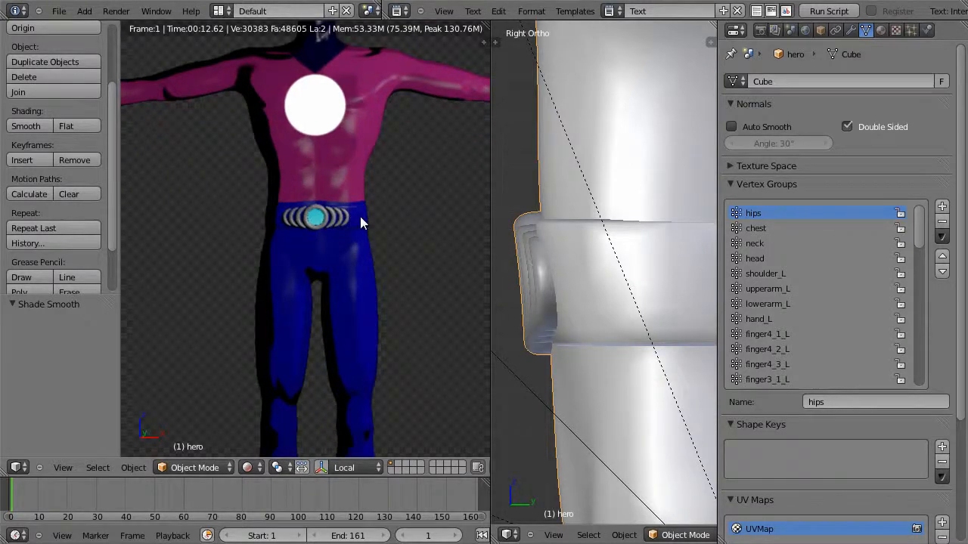
key(Escape)
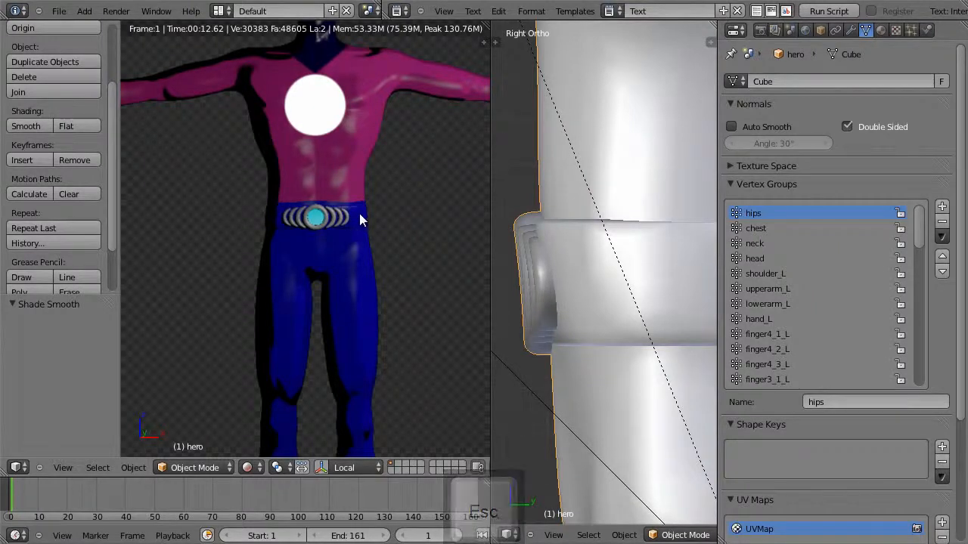
scroll(360, 219, up, 2)
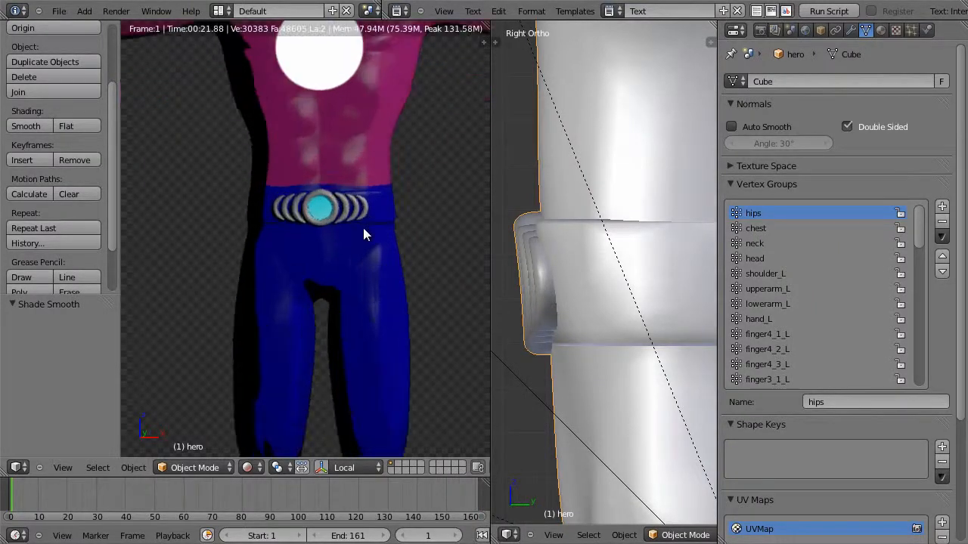
scroll(363, 228, up, 2)
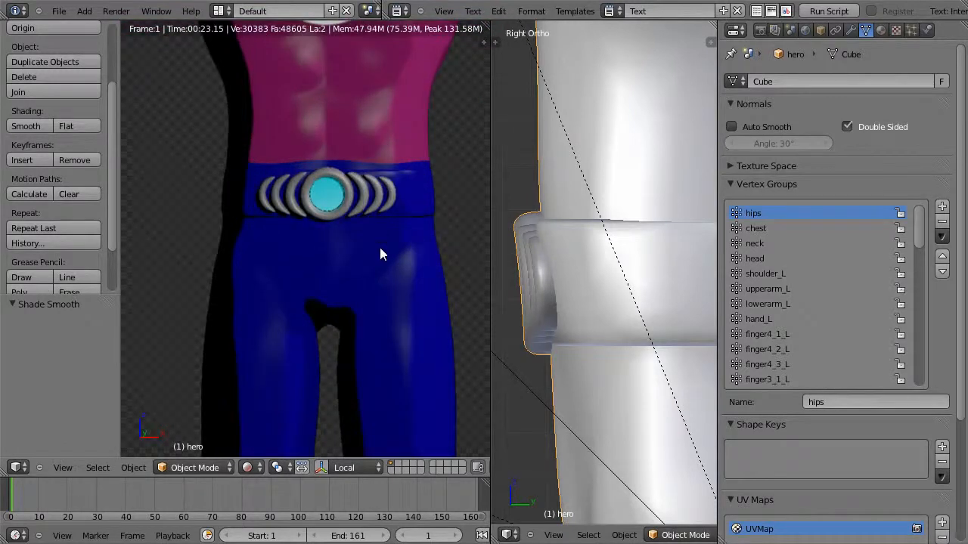
click(272, 467)
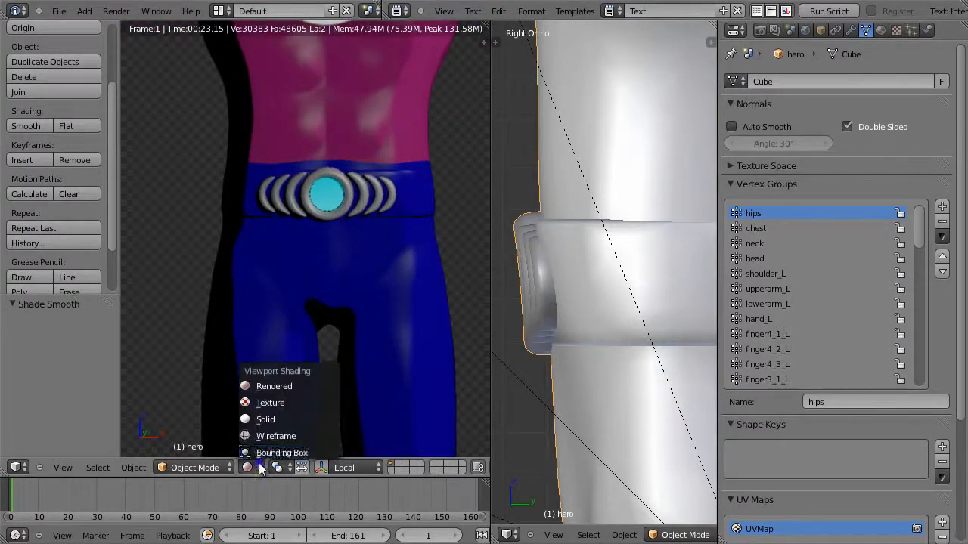
click(271, 418)
Enter Edit Mode on the hero mesh and sort its vertex groups
scroll(386, 268, up, 2)
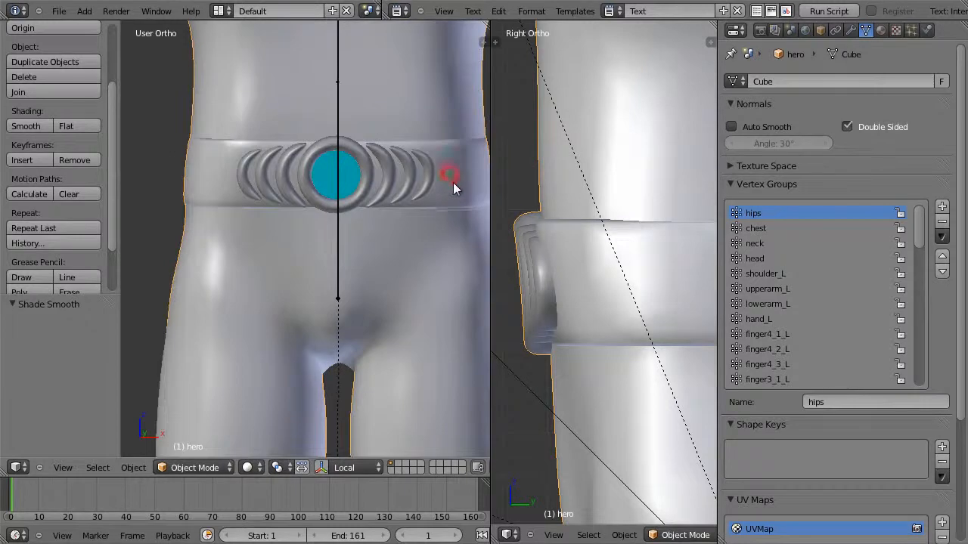
key(Tab)
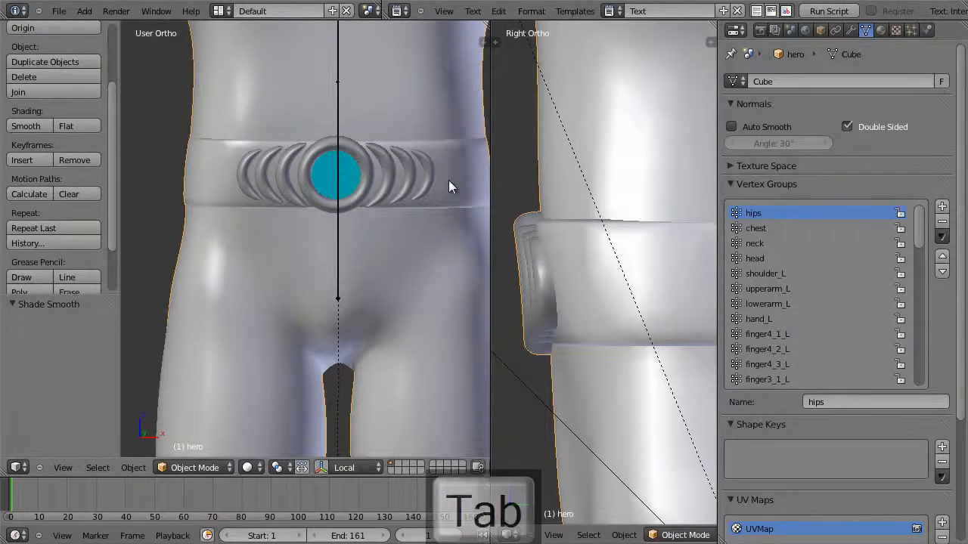
scroll(451, 202, down, 1)
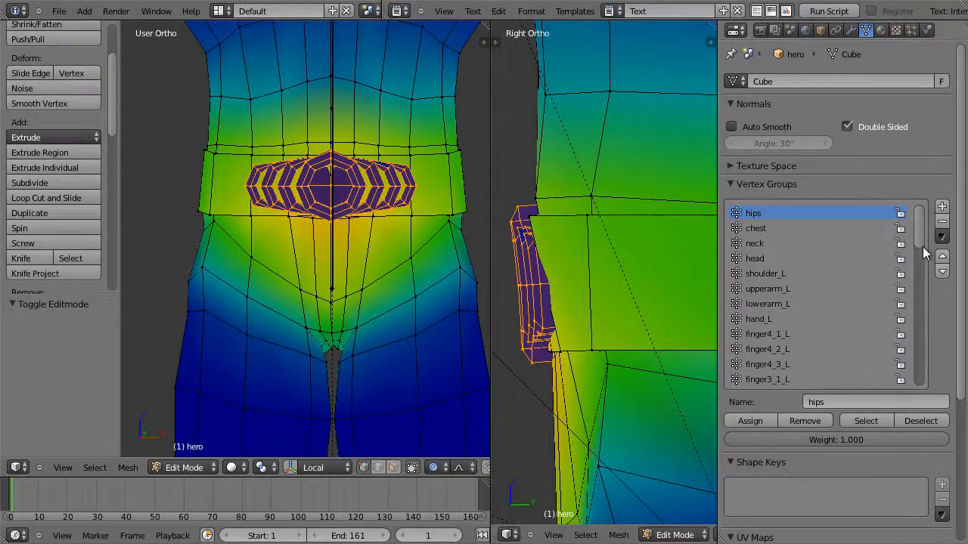
click(943, 236)
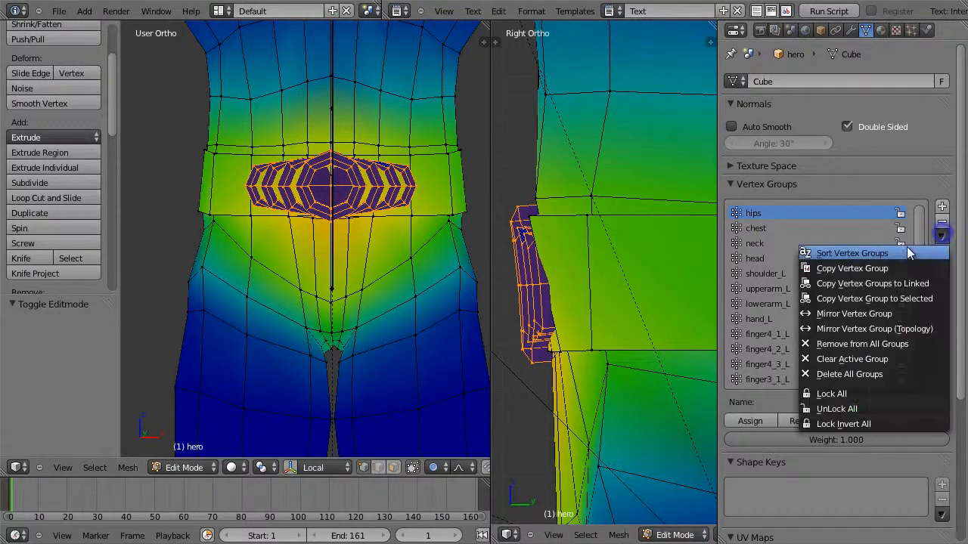
click(911, 251)
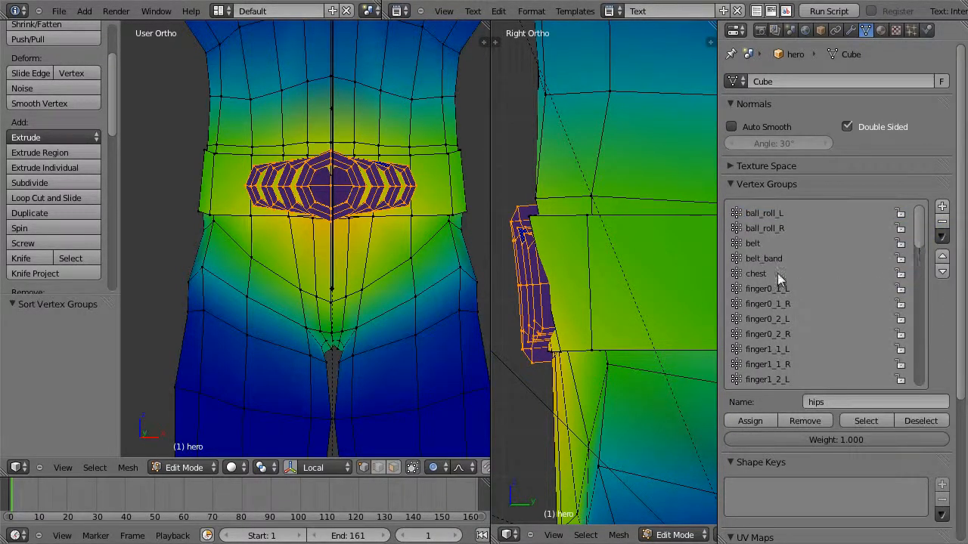
Make belt_band the active vertex group and select only its vertices
click(780, 260)
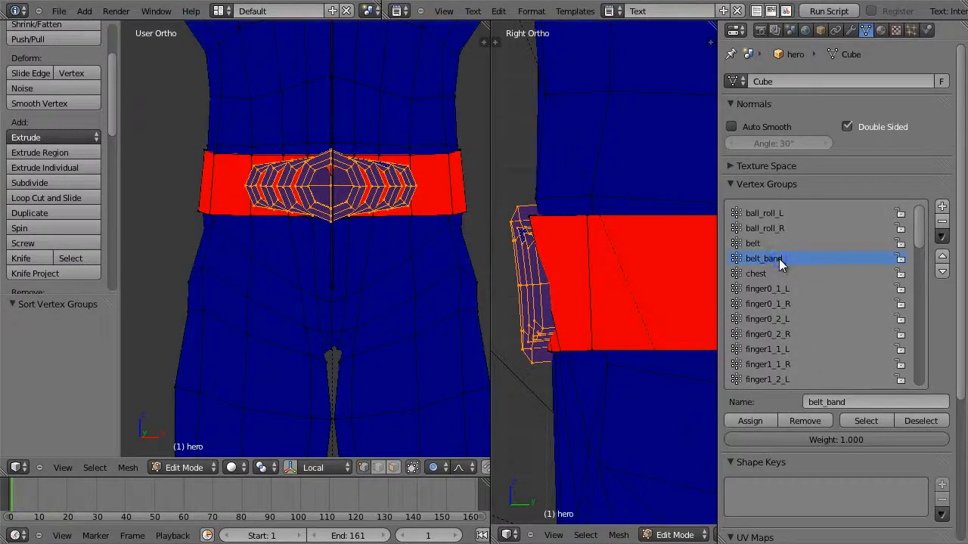
key(a)
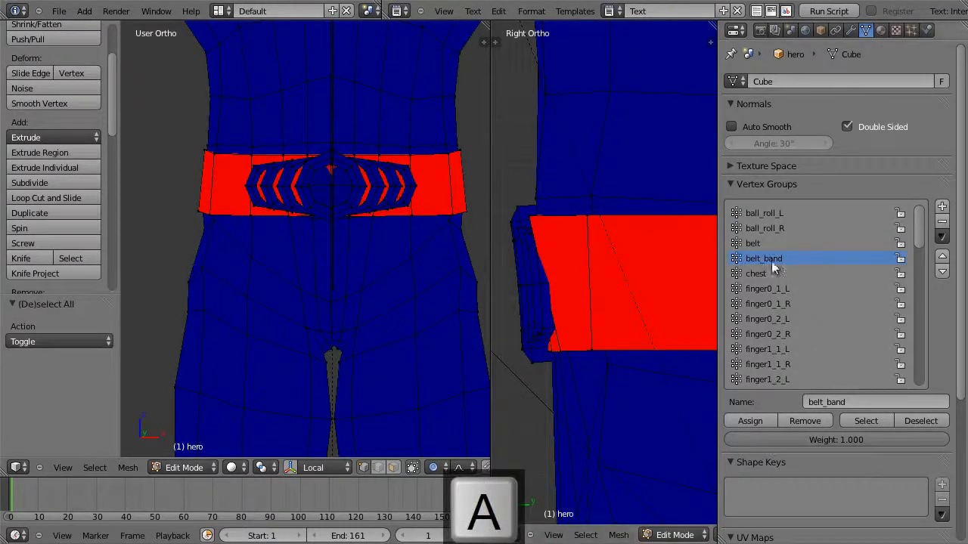
click(865, 421)
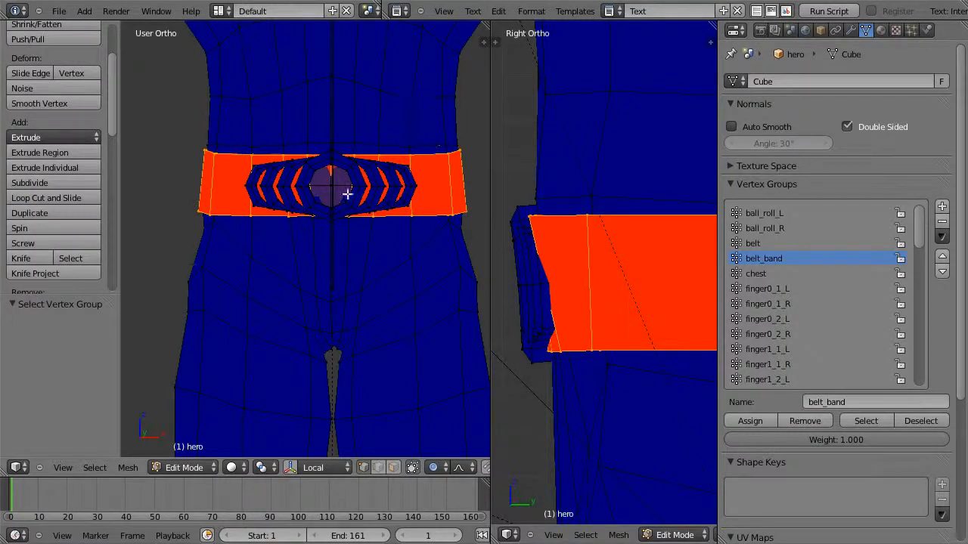
Change the front 3D view into a UV/Image Editor showing the hero's UV layout
click(18, 467)
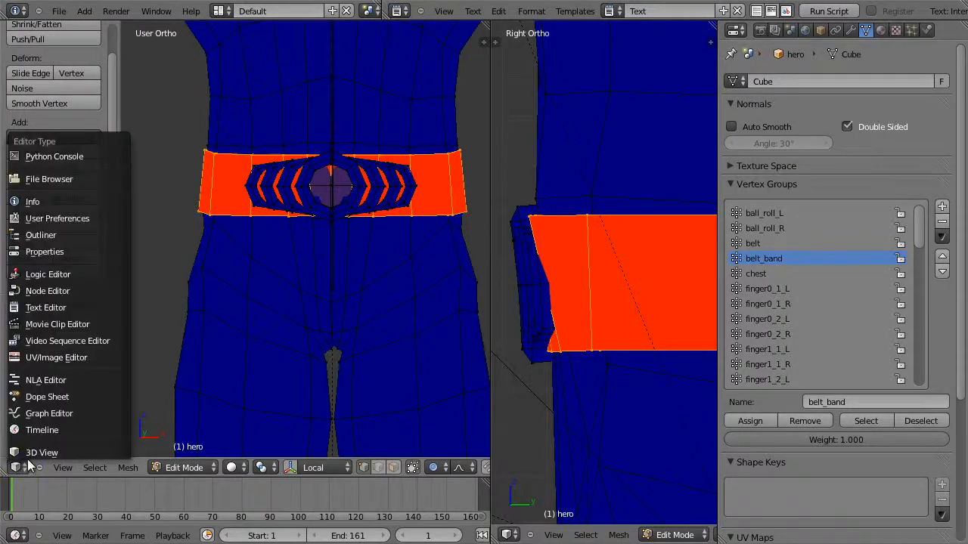
click(61, 360)
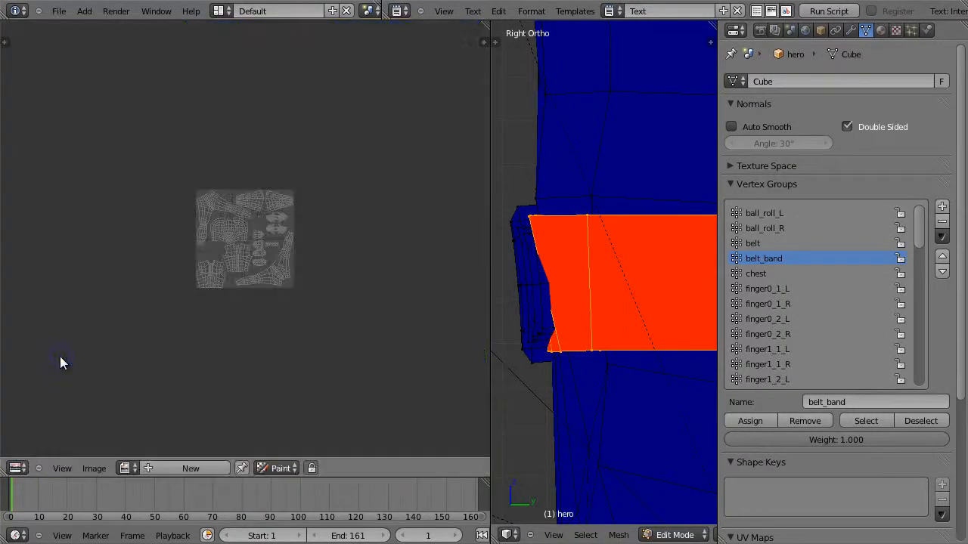
scroll(199, 340, up, 5)
Try to load the emit and costume images behind the UV layout, including with a single torso vertex selected above the belt
click(127, 468)
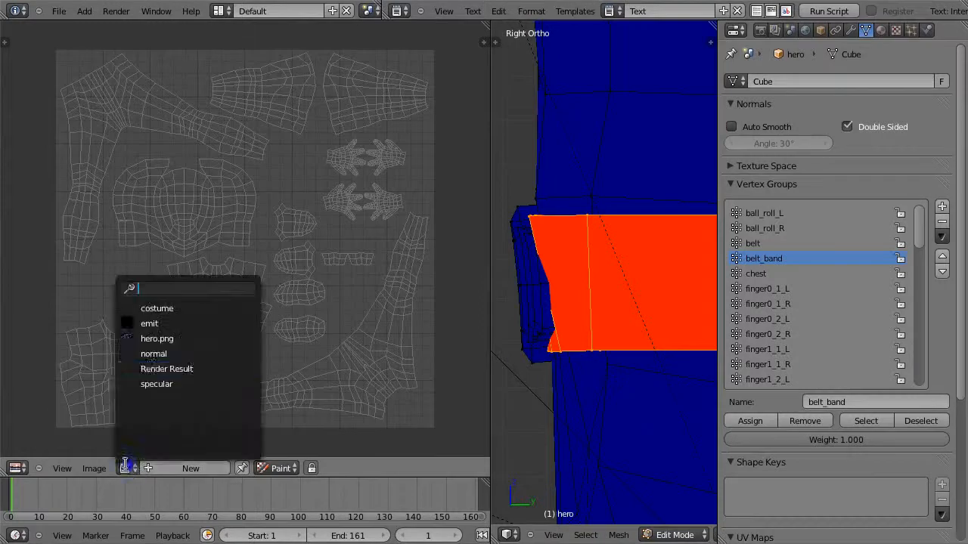
click(169, 320)
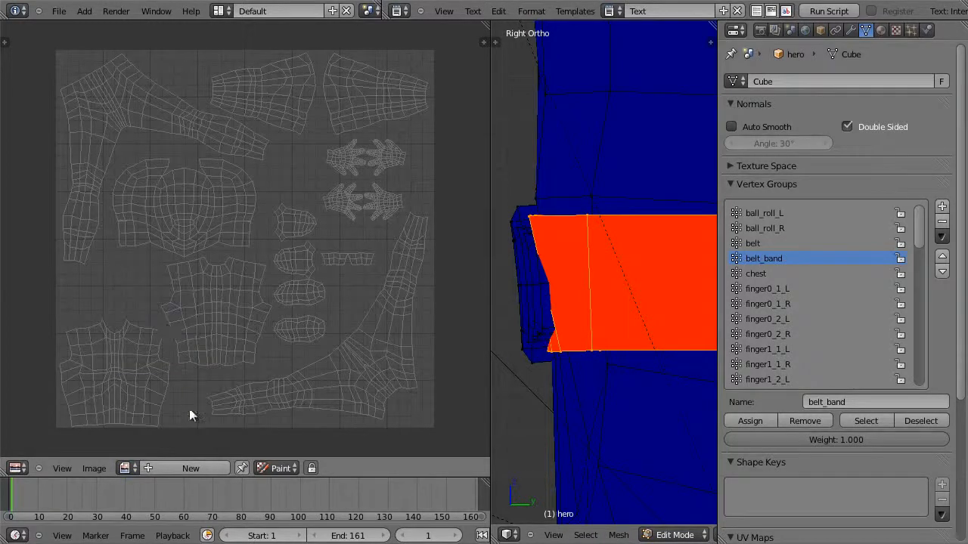
click(127, 468)
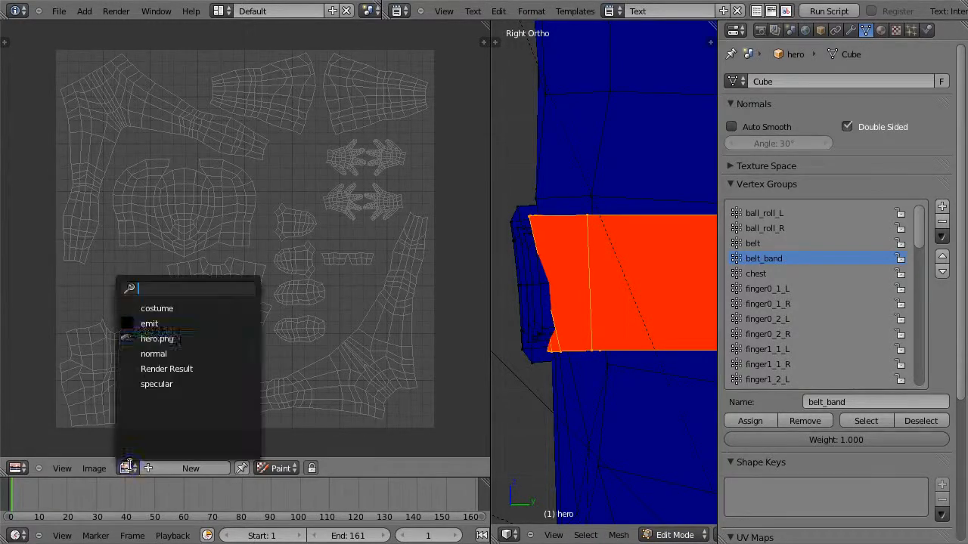
click(160, 306)
scroll(592, 175, down, 3)
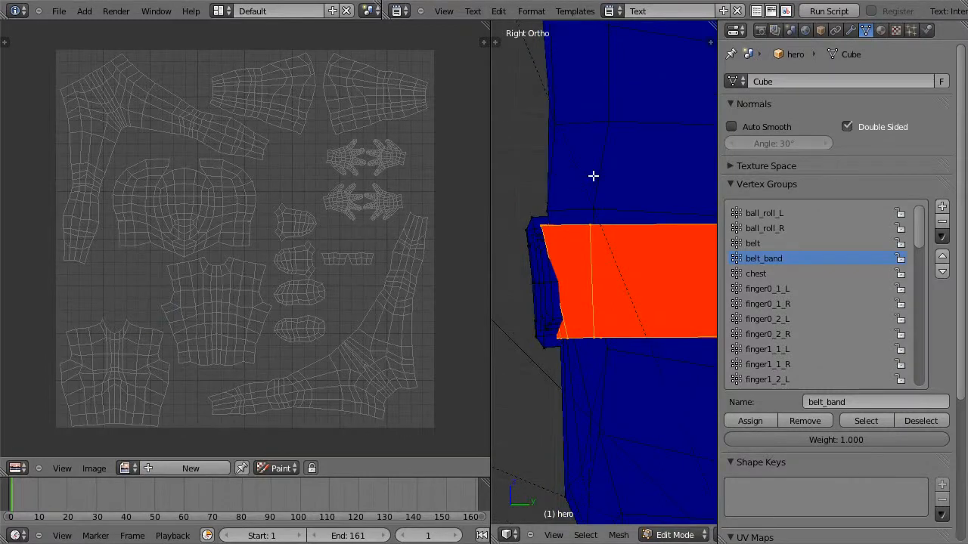
click(603, 178)
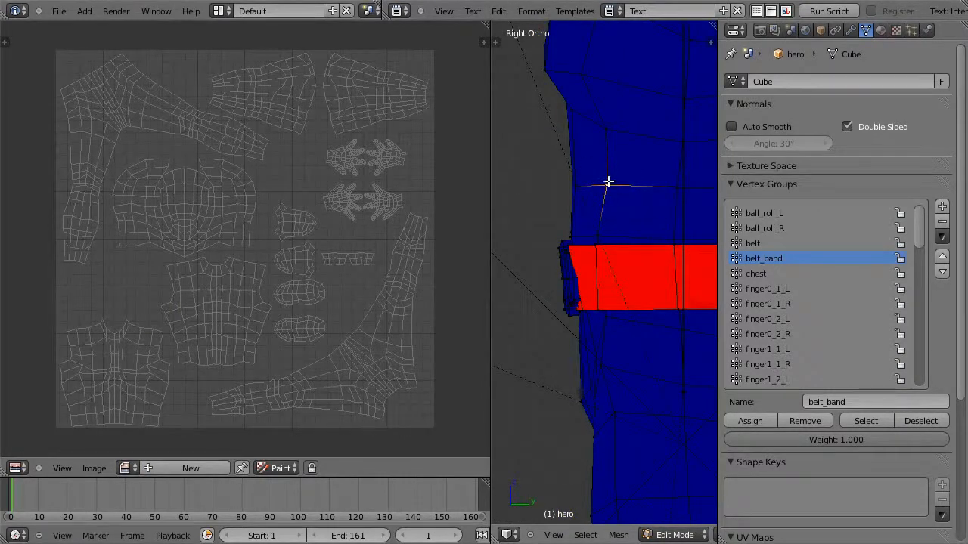
click(126, 468)
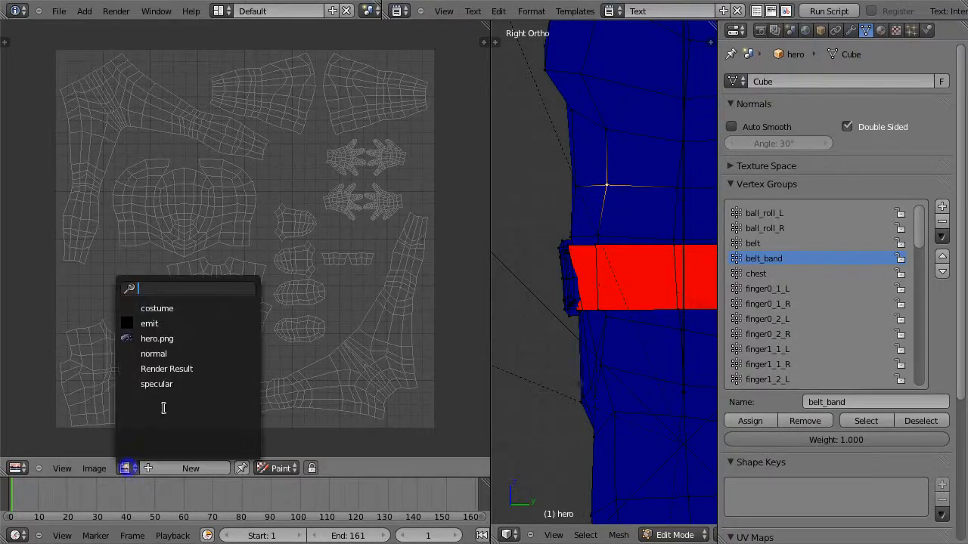
click(173, 311)
Select all of the hero's vertices and display the costume image behind the full UV layout
key(a)
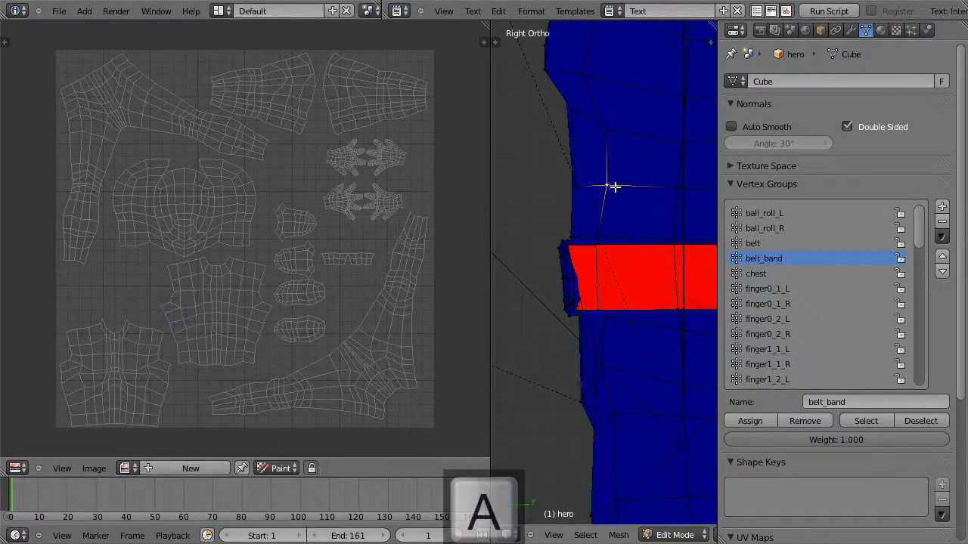
key(a)
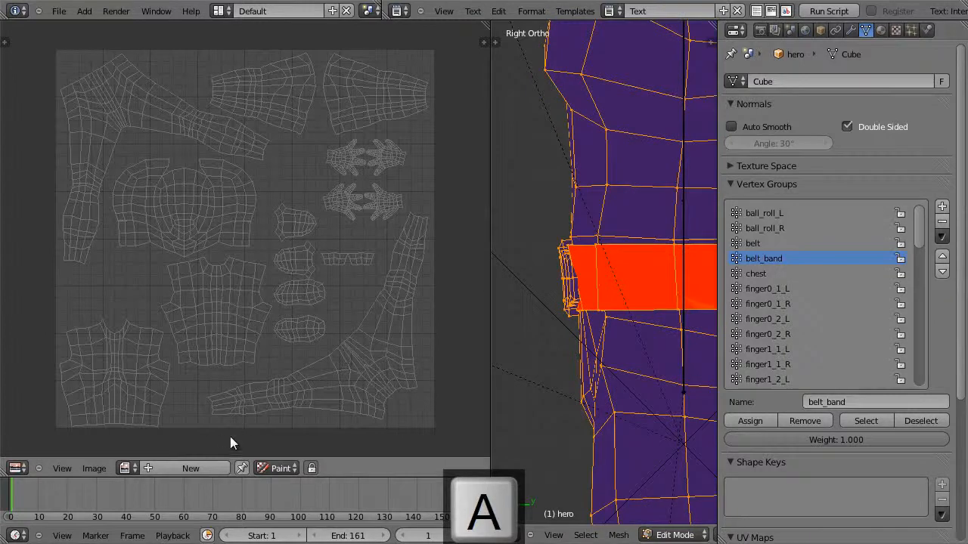
scroll(254, 415, down, 2)
click(125, 467)
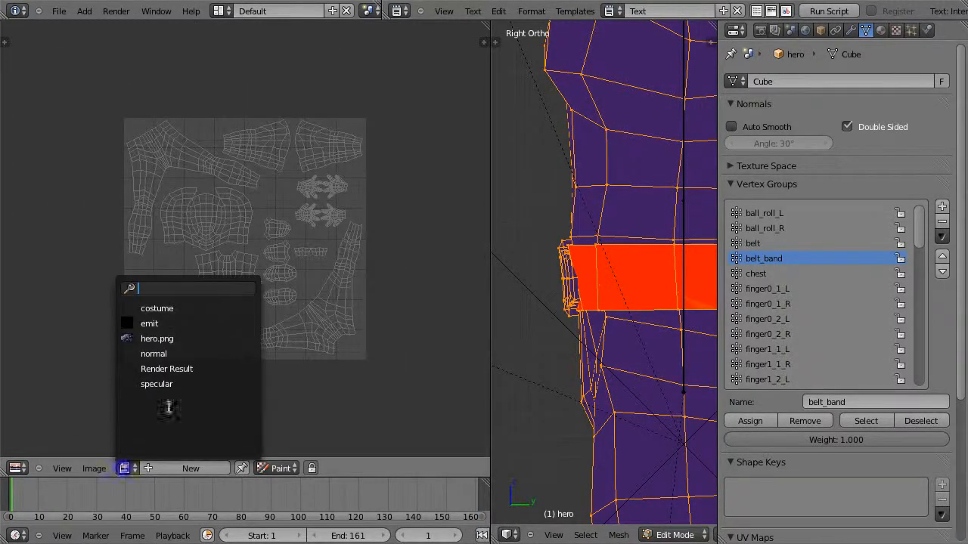
click(159, 309)
scroll(280, 340, down, 5)
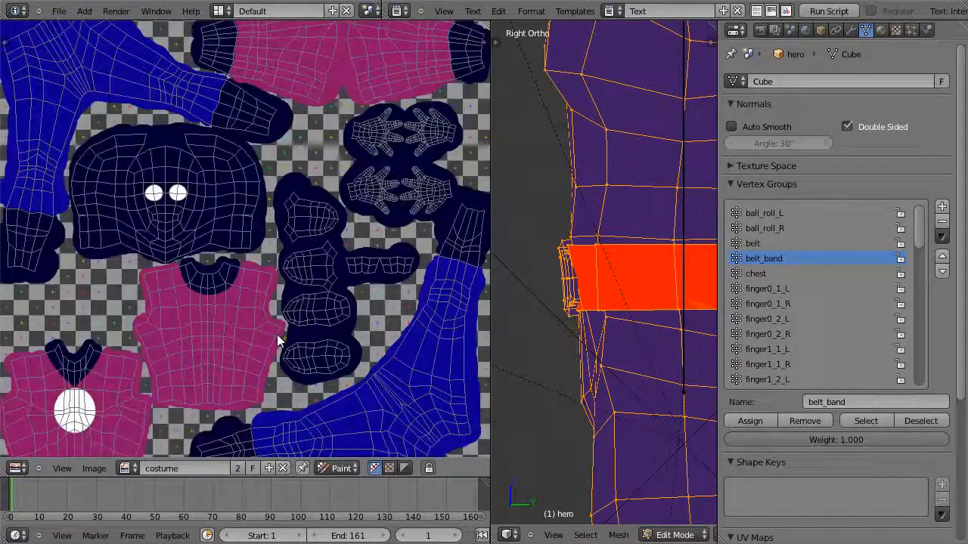
mouse_move(323, 339)
middle_down()
mouse_move(299, 336)
mouse_move(325, 340)
middle_up()
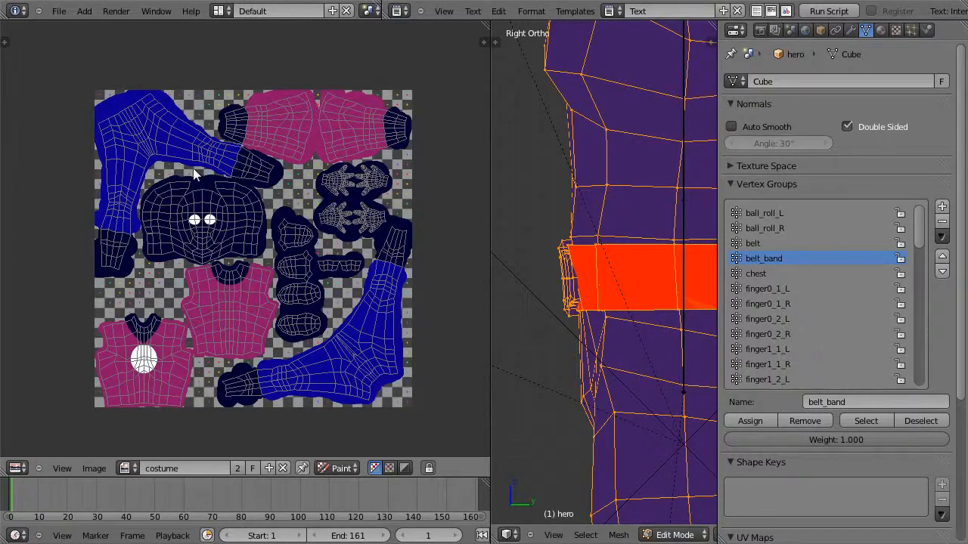
scroll(316, 159, up, 1)
Take the hero out of Edit Mode and switch it to Texture Paint mode in the 3D view
key(s)
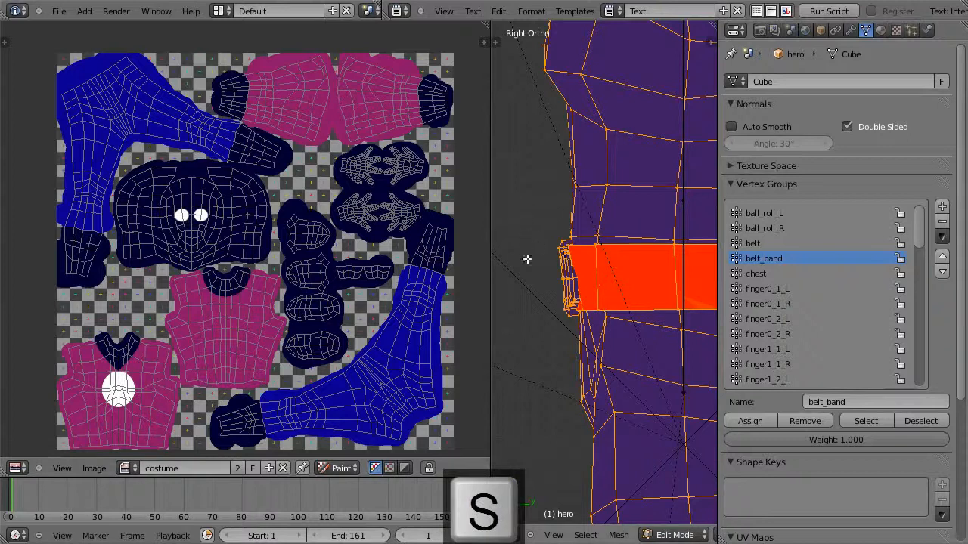
click(516, 535)
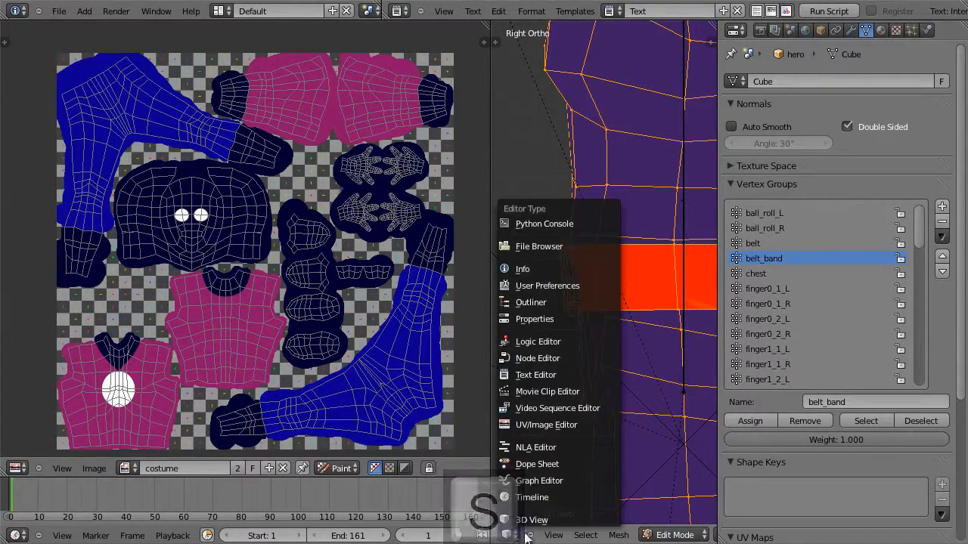
key(Tab)
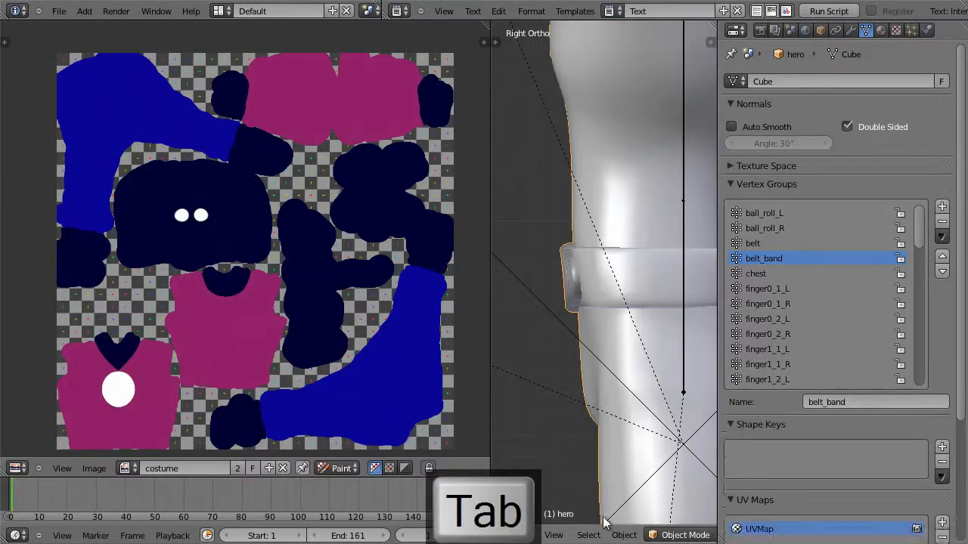
click(656, 535)
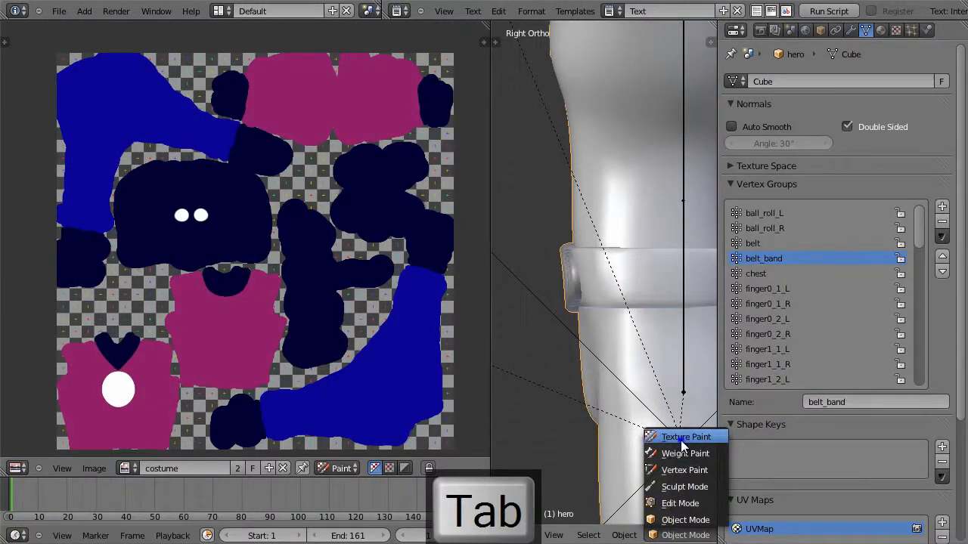
click(682, 438)
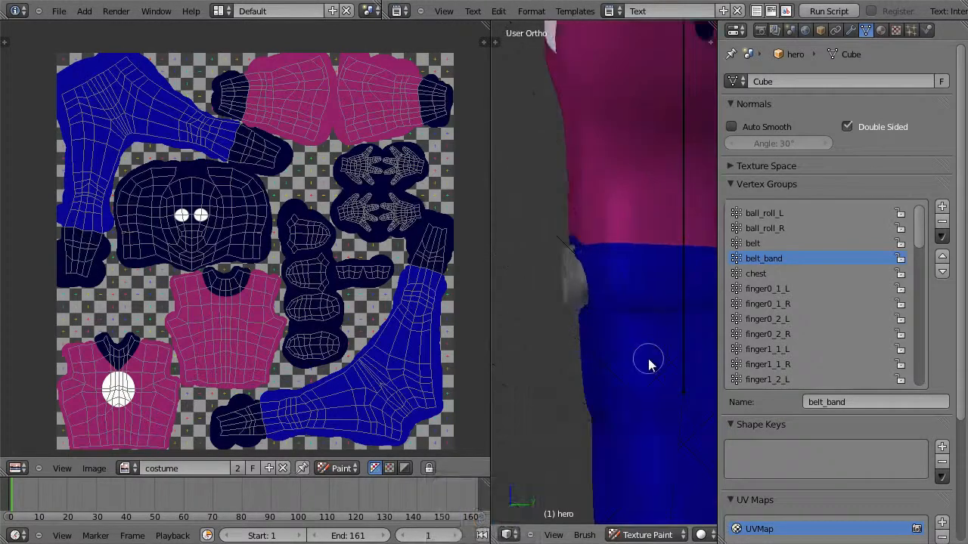
Try painting a magenta stroke along the side of the waist in a widened 3D view, and undo it
middle_drag(649, 360, 687, 370)
scroll(674, 365, down, 3)
shift+middle_drag(660, 334, 612, 354)
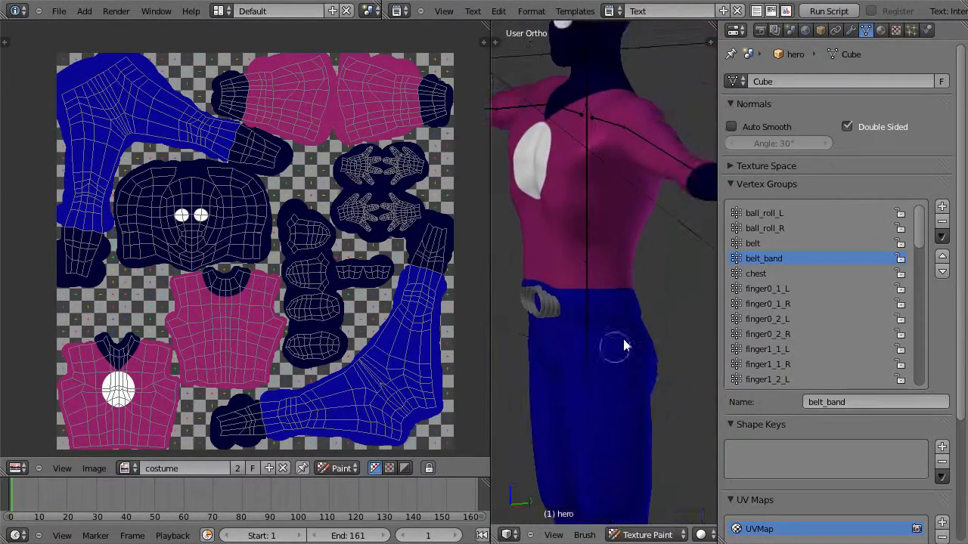
scroll(617, 353, up, 3)
mouse_move(579, 312)
mouse_down()
mouse_move(561, 302)
mouse_move(605, 310)
mouse_up()
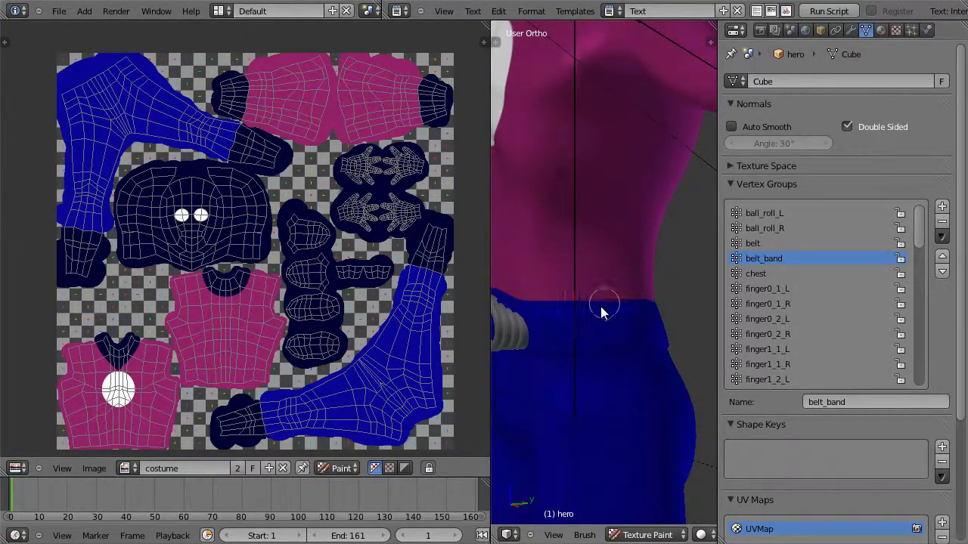
drag(490, 264, 355, 263)
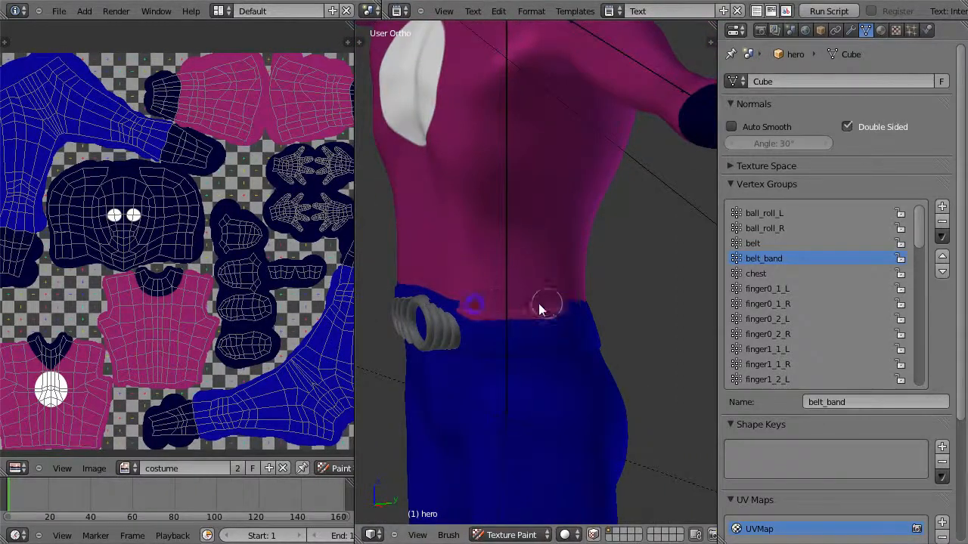
key(ctrl+z)
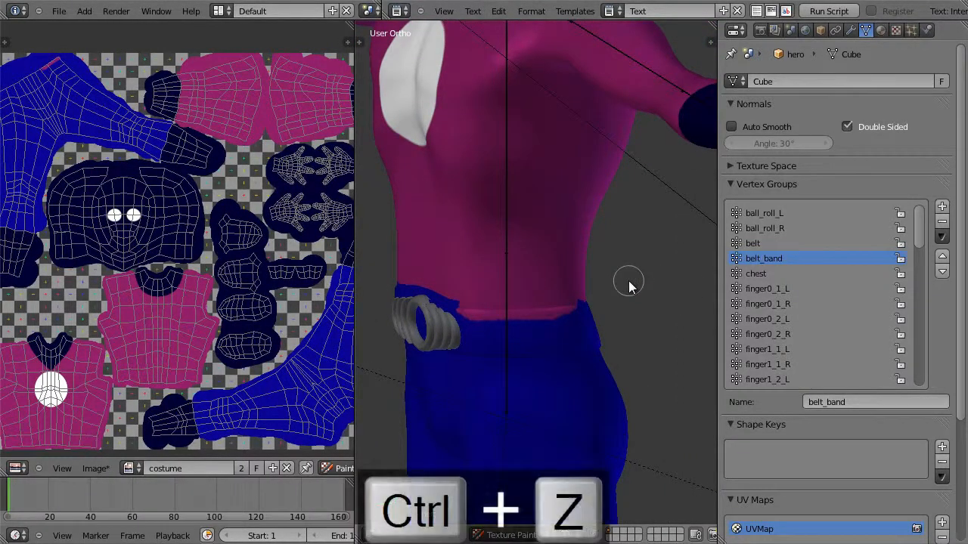
Return the hero mesh to Edit Mode with face selection and solid, non-see-through display
key(Tab)
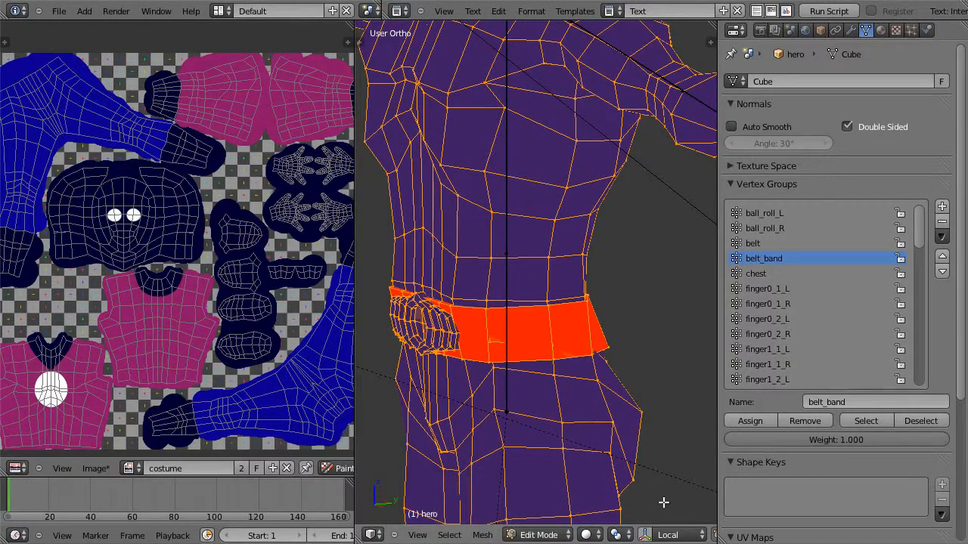
key(ctrl+Tab)
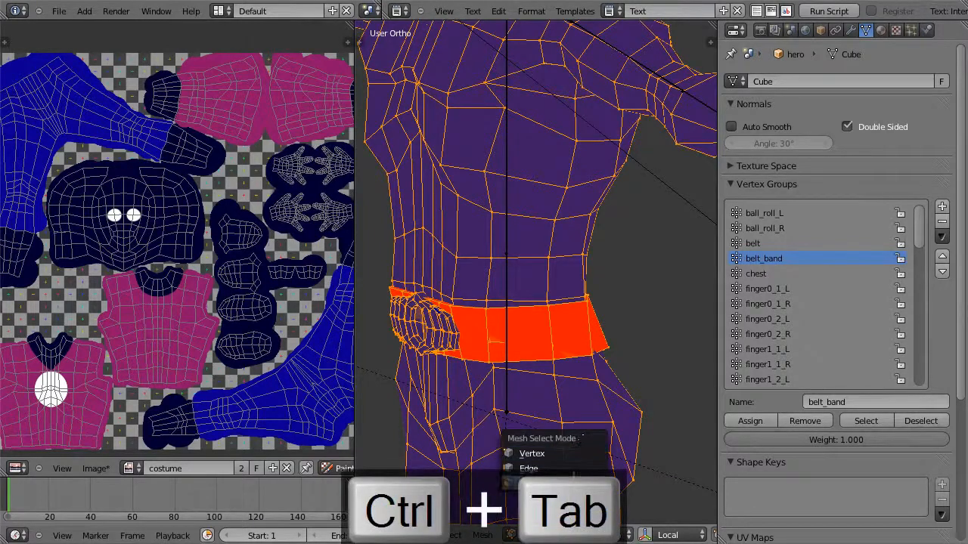
click(531, 454)
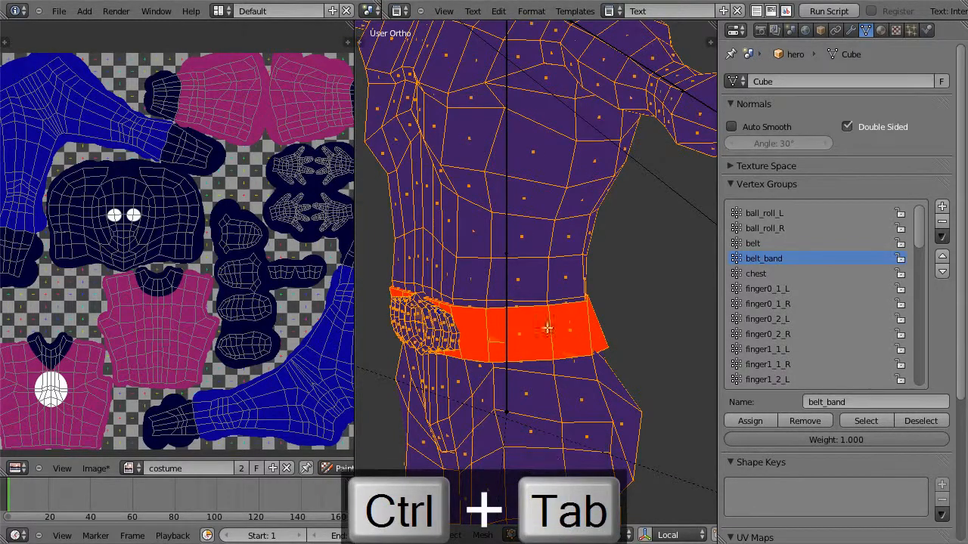
key(z)
mouse_move(550, 325)
middle_down()
mouse_move(557, 401)
mouse_move(567, 378)
middle_up()
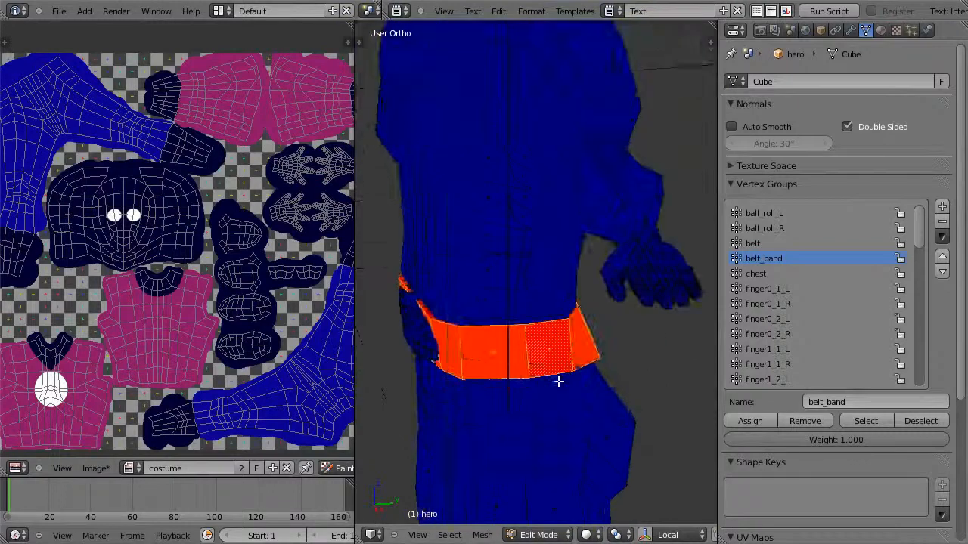
Hide the belt_band group's faces and select the ring of waist faces beneath them
scroll(568, 378, up, 3)
scroll(551, 378, down, 3)
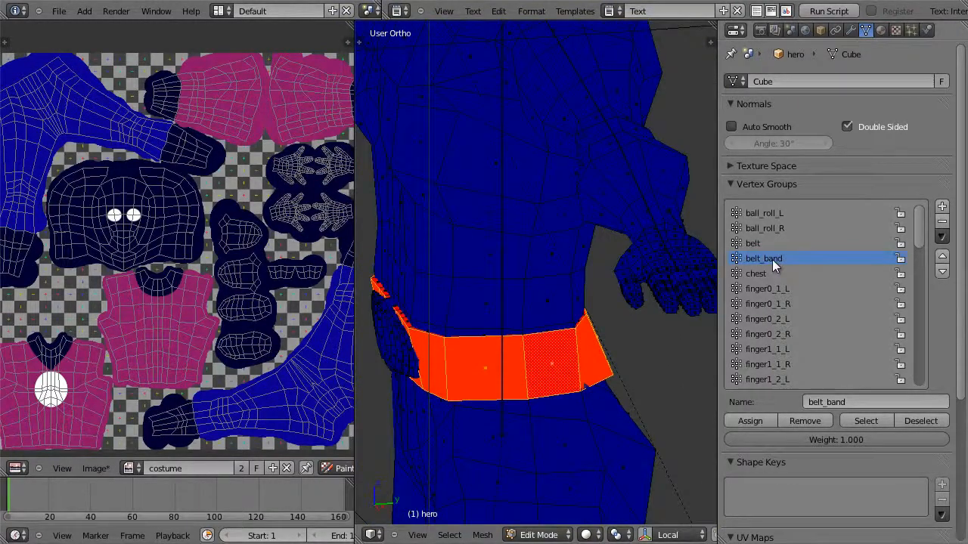
key(a)
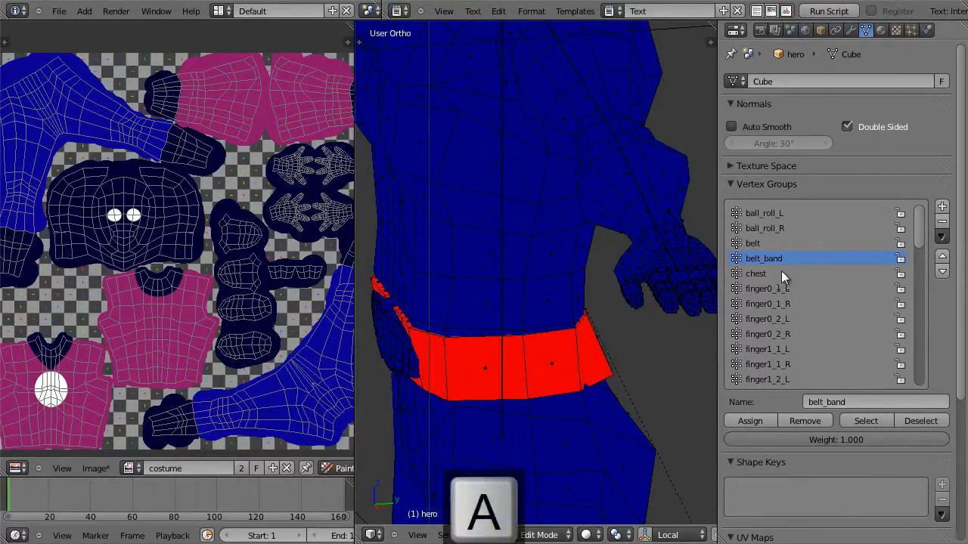
click(879, 422)
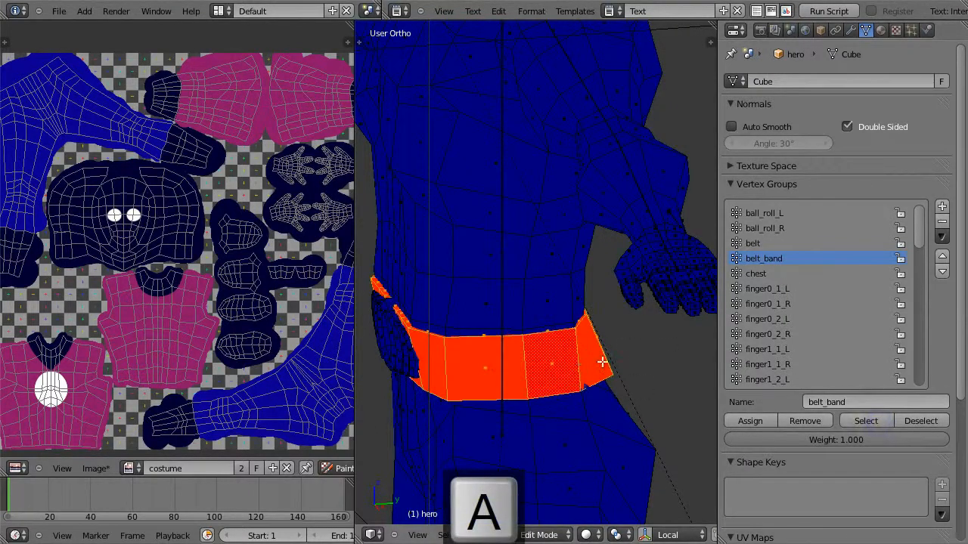
key(h)
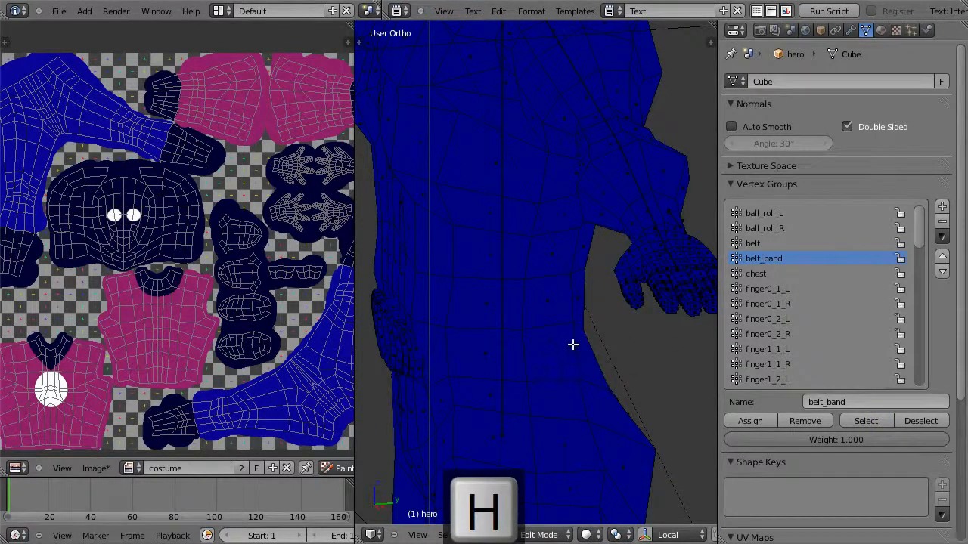
key(alt+h)
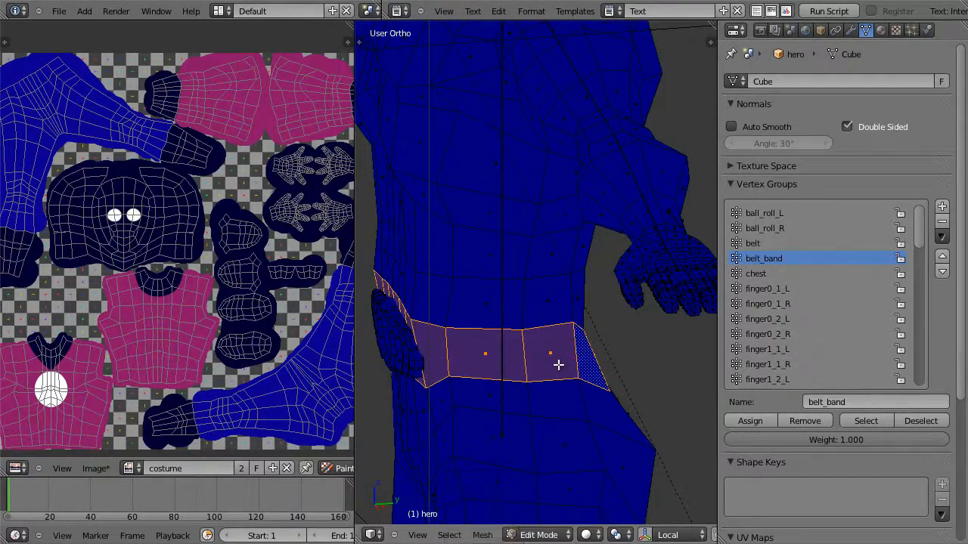
Turn on face selection masking in Texture Paint mode and try painting the masked waist ring magenta at the hip, undoing the stroke
key(Tab)
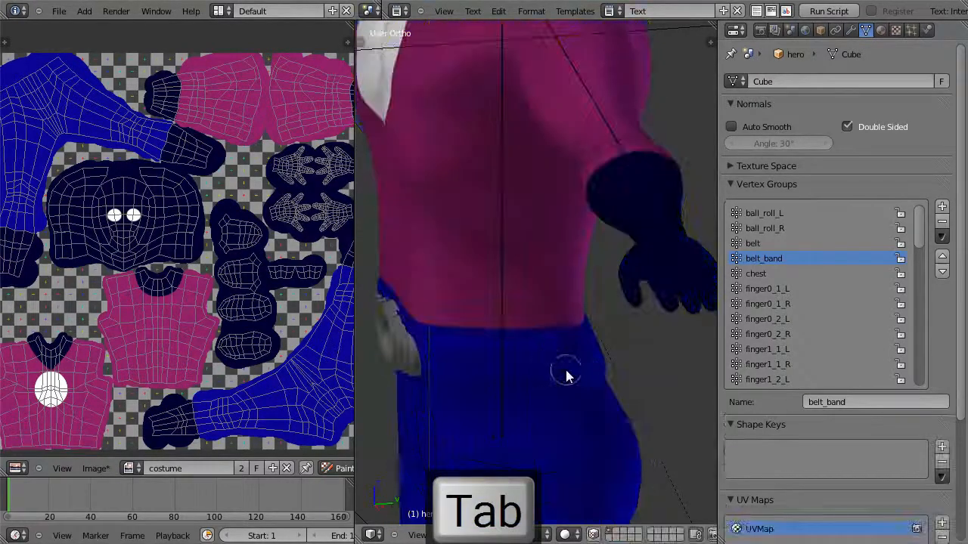
click(593, 536)
mouse_move(460, 344)
mouse_down()
mouse_move(491, 333)
mouse_move(473, 388)
mouse_move(406, 338)
mouse_move(400, 390)
mouse_move(499, 368)
mouse_move(568, 328)
mouse_move(611, 391)
mouse_move(635, 383)
mouse_up()
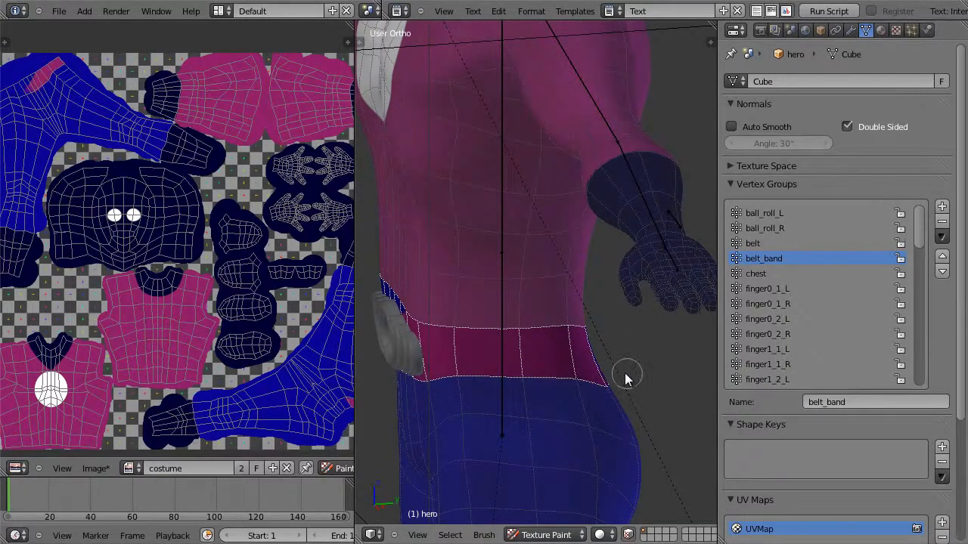
key(ctrl+x)
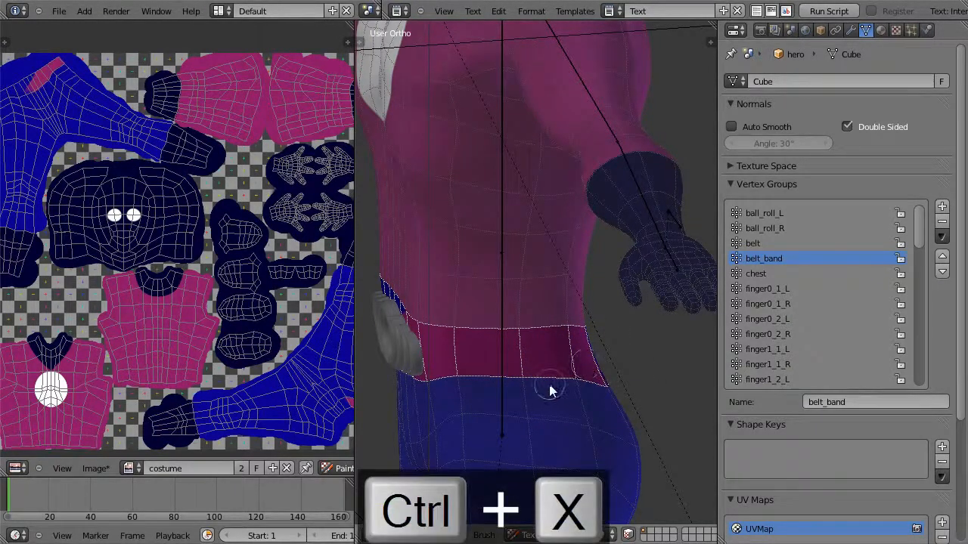
key(ctrl+z)
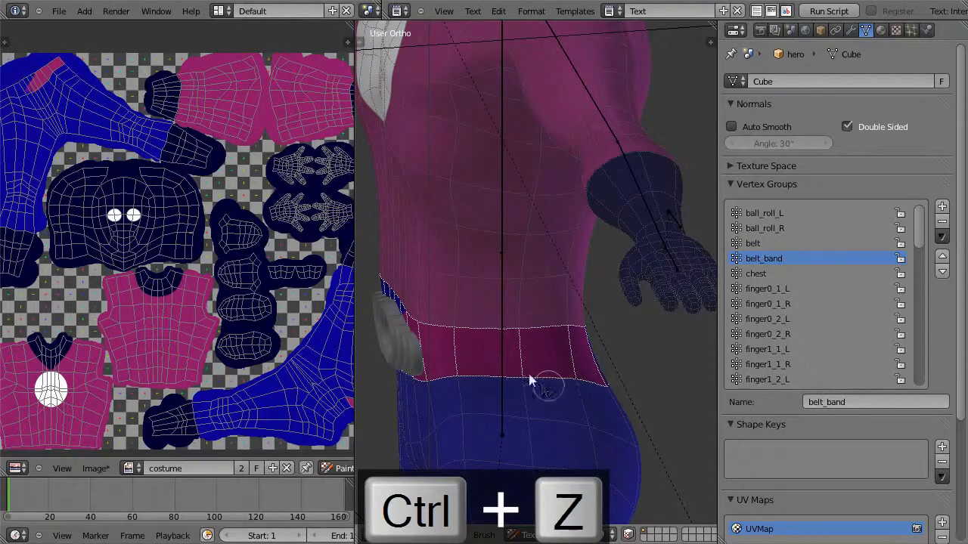
Paint magenta strokes along the upper part of the masked waist ring, working around the body
mouse_move(412, 326)
mouse_down()
mouse_move(497, 342)
mouse_move(606, 338)
mouse_up()
mouse_move(623, 339)
middle_down()
mouse_move(540, 352)
mouse_move(465, 344)
middle_up()
mouse_move(464, 342)
mouse_down()
mouse_move(512, 346)
mouse_move(618, 324)
mouse_up()
mouse_move(637, 277)
middle_down()
mouse_move(636, 309)
mouse_move(484, 301)
middle_up()
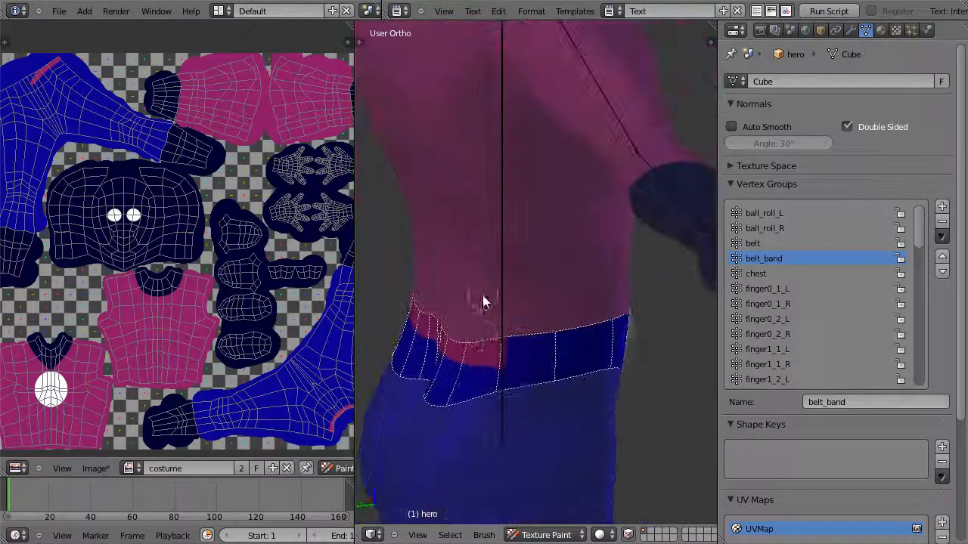
drag(484, 341, 616, 329)
mouse_move(654, 313)
middle_down()
mouse_move(605, 320)
mouse_move(486, 309)
middle_up()
drag(486, 309, 616, 282)
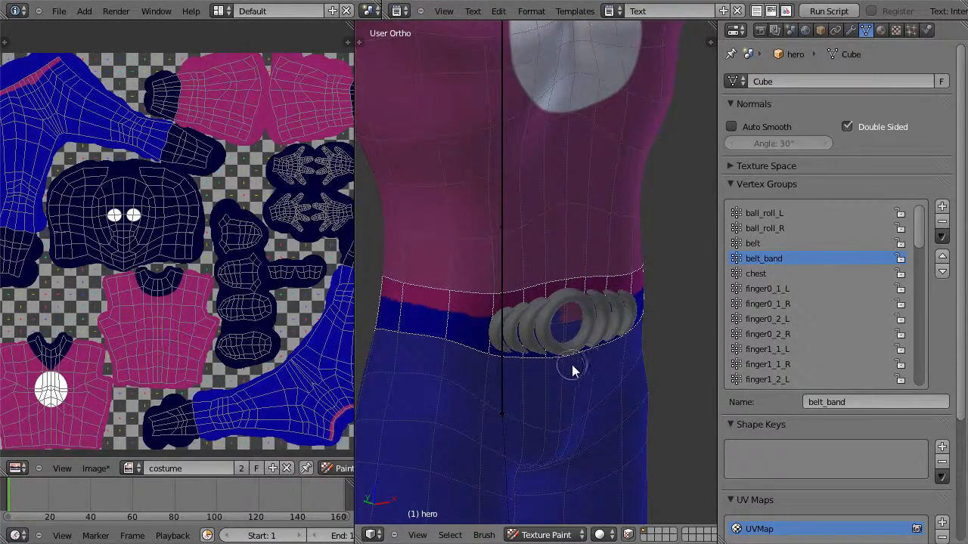
Return the hero to Object Mode and display it with textured shading
click(546, 535)
click(548, 521)
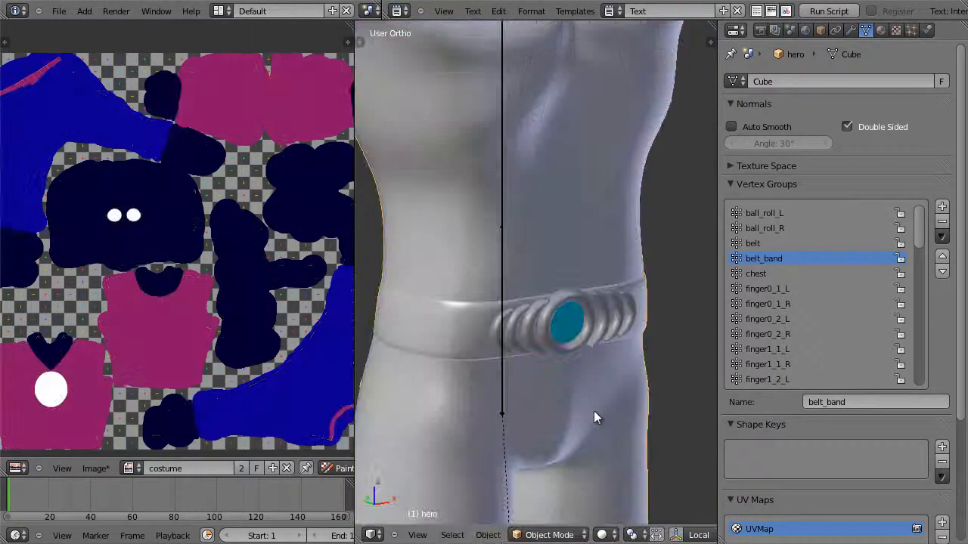
key(alt+z)
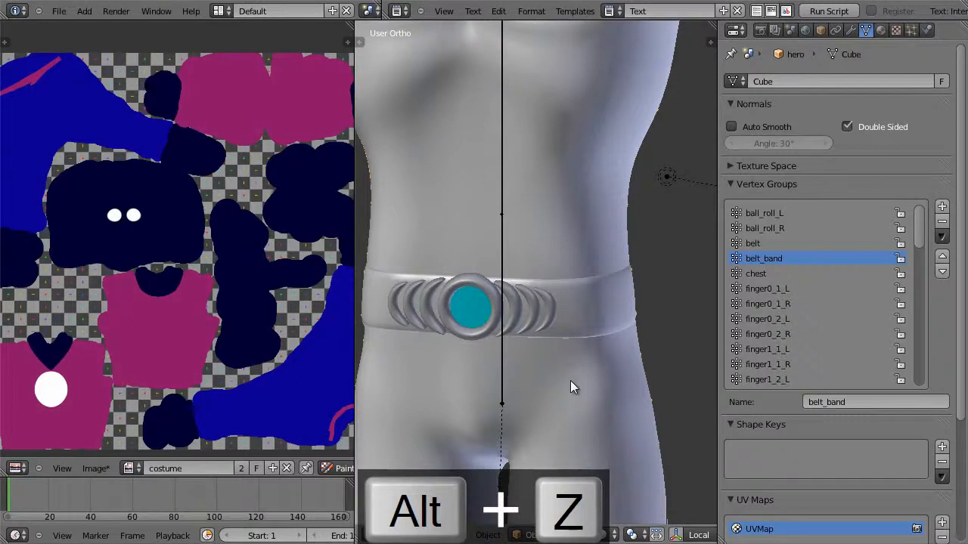
key(alt+z)
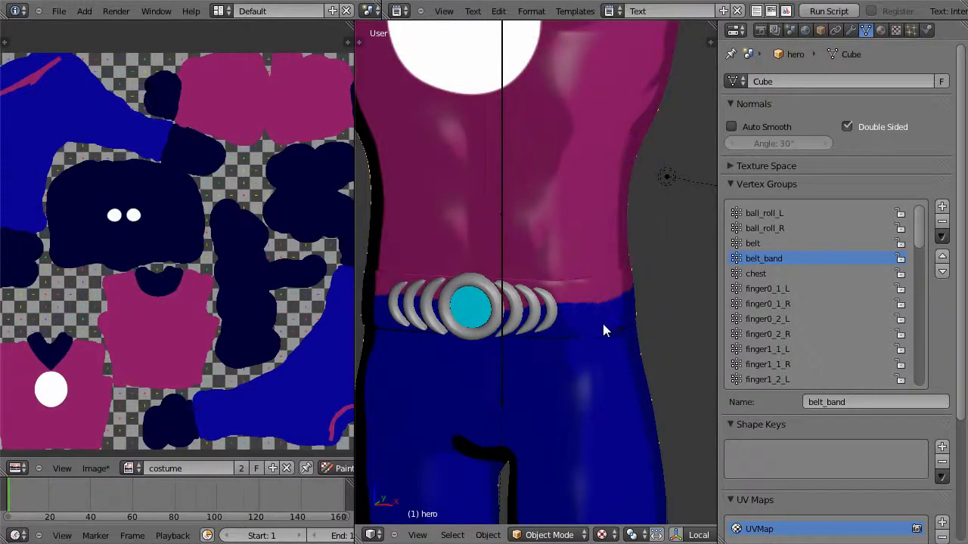
Deselect all faces in Edit Mode and reveal the hidden belt band so that its faces are selected
key(Tab)
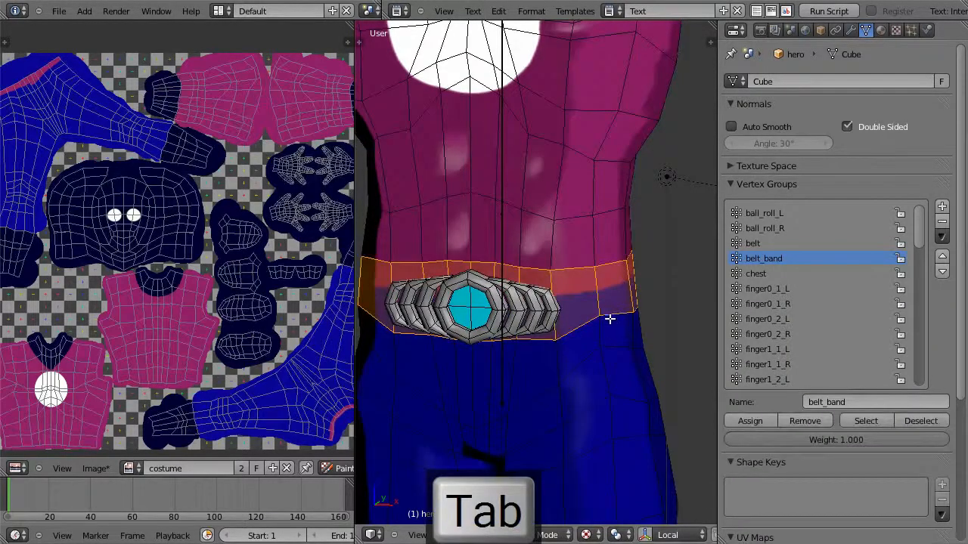
key(a)
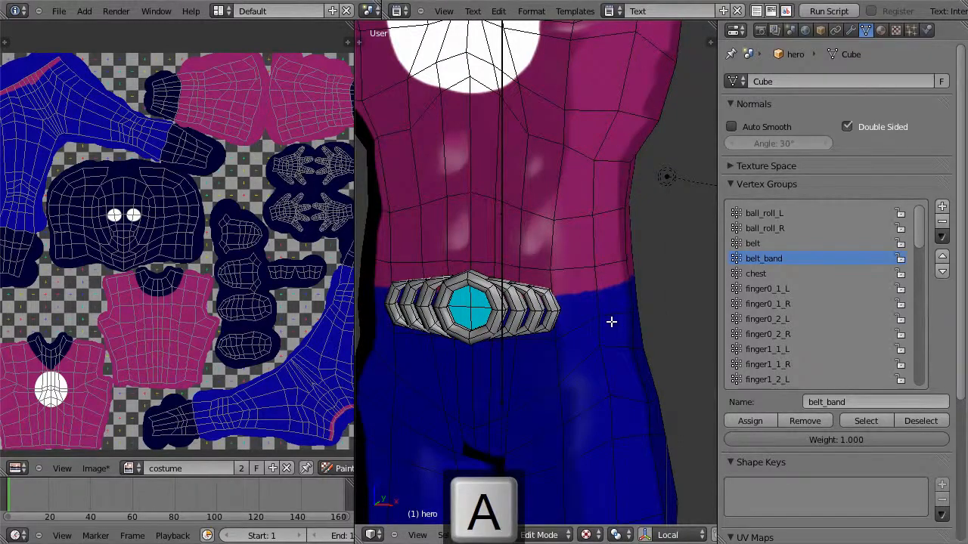
key(alt+h)
key(Tab)
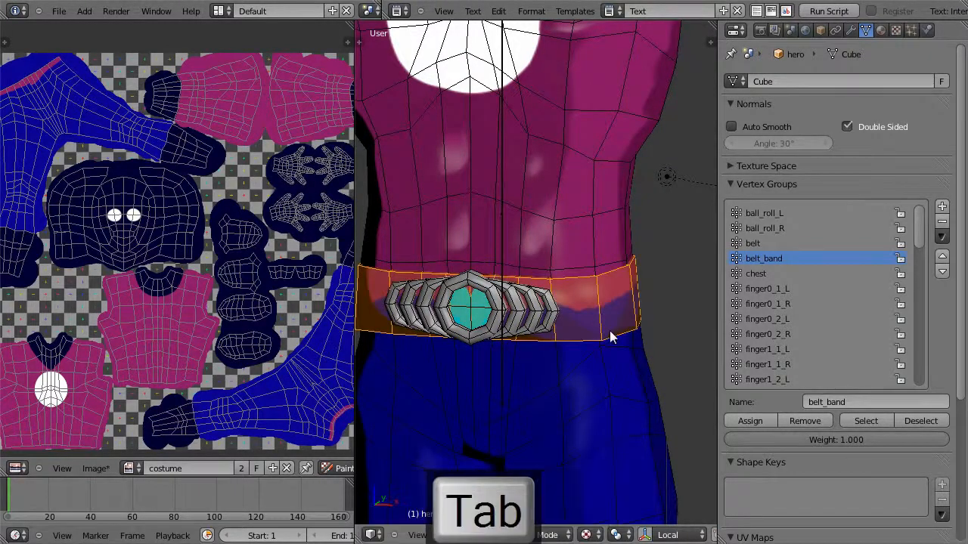
middle_drag(613, 335, 567, 348)
key(Tab)
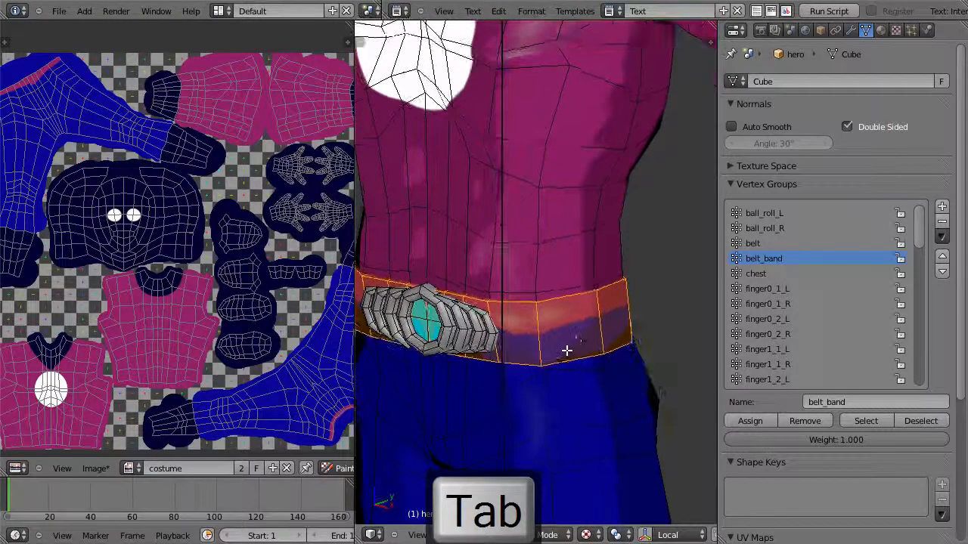
Add a fourth material slot to the hero mesh and create a new material in it named belt_band
click(880, 31)
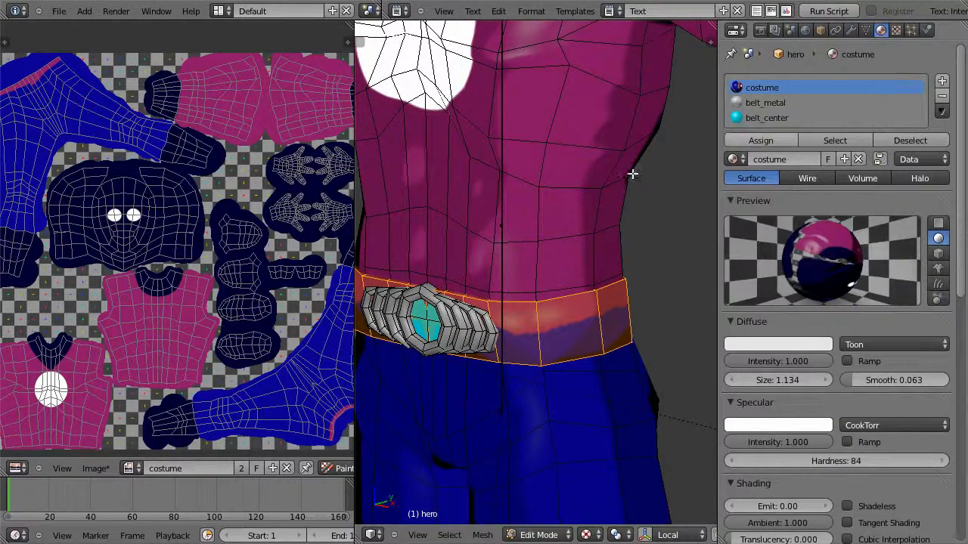
key(s)
click(942, 80)
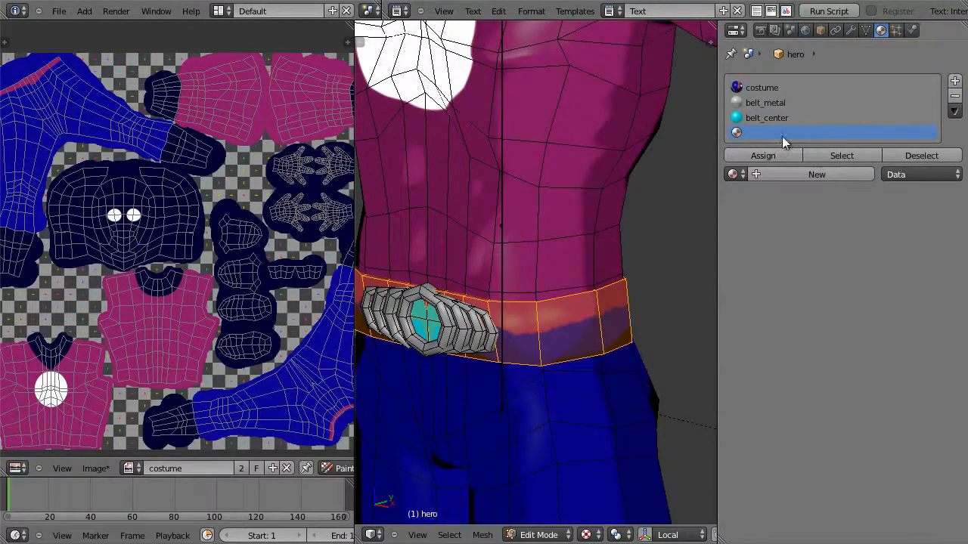
click(774, 176)
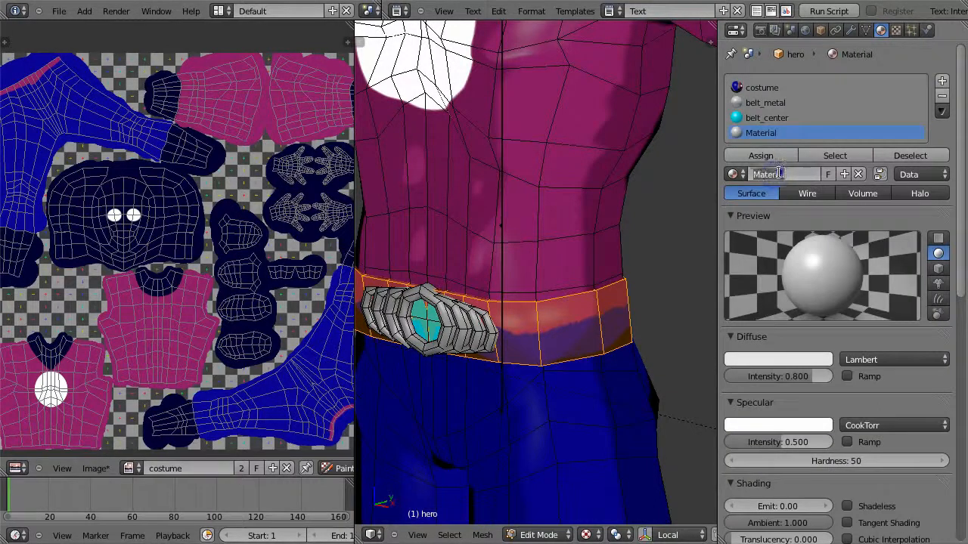
click(779, 175)
text(belt)
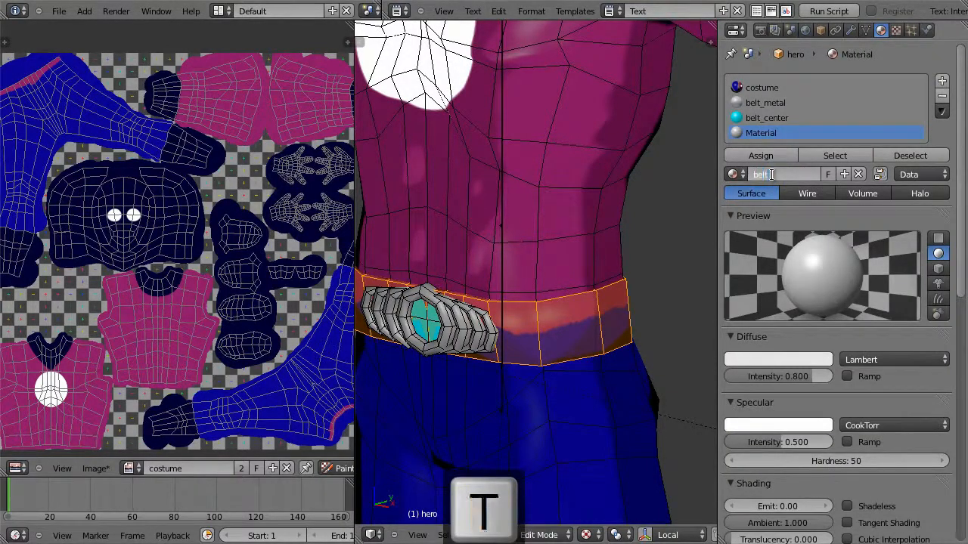
text(_band)
key(Return)
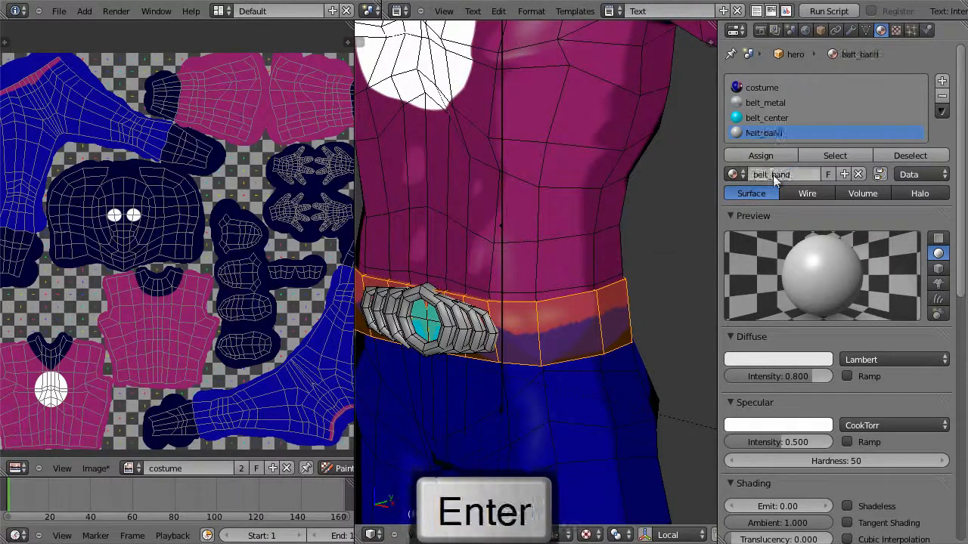
Set the belt_band material's diffuse colour by sampling the dark navy from the costume texture, and check the hero in Object Mode
click(790, 360)
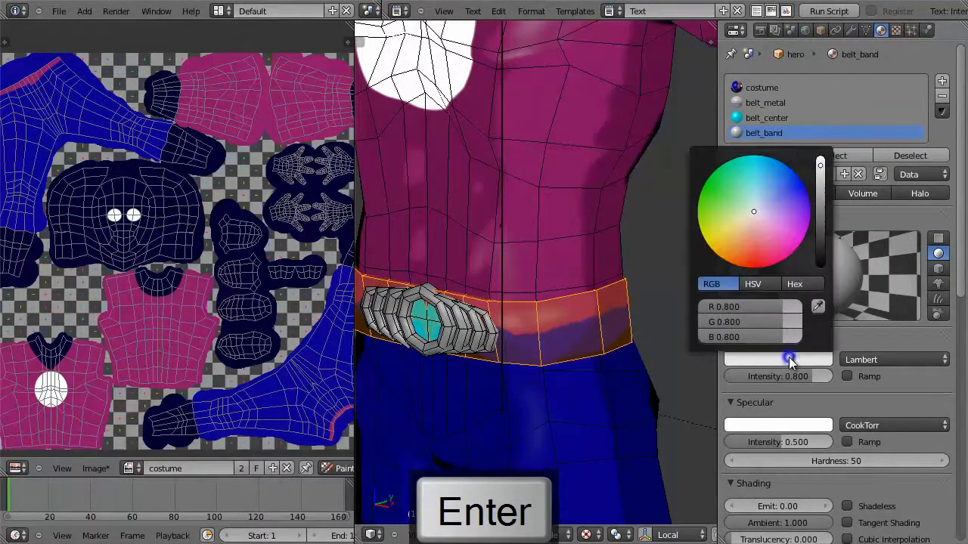
click(132, 163)
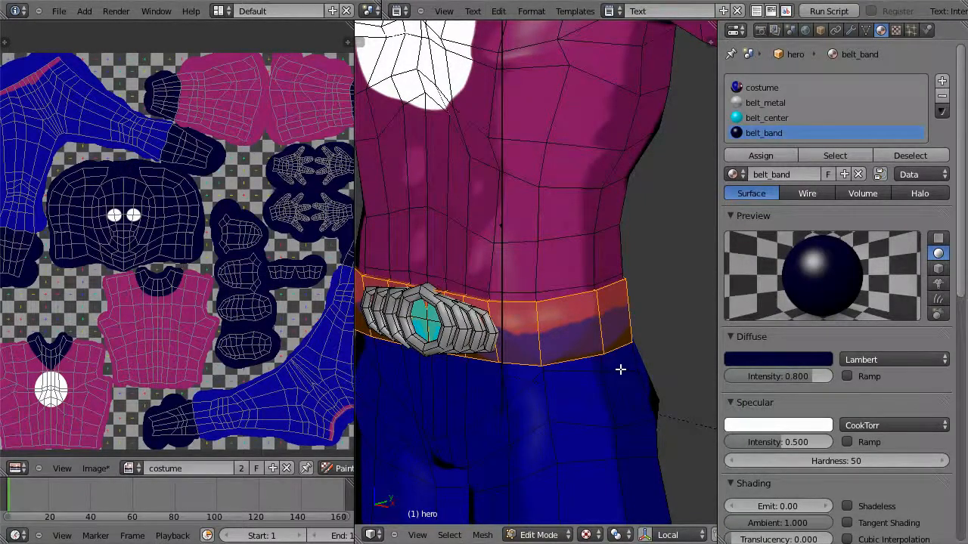
scroll(620, 369, down, 5)
key(Tab)
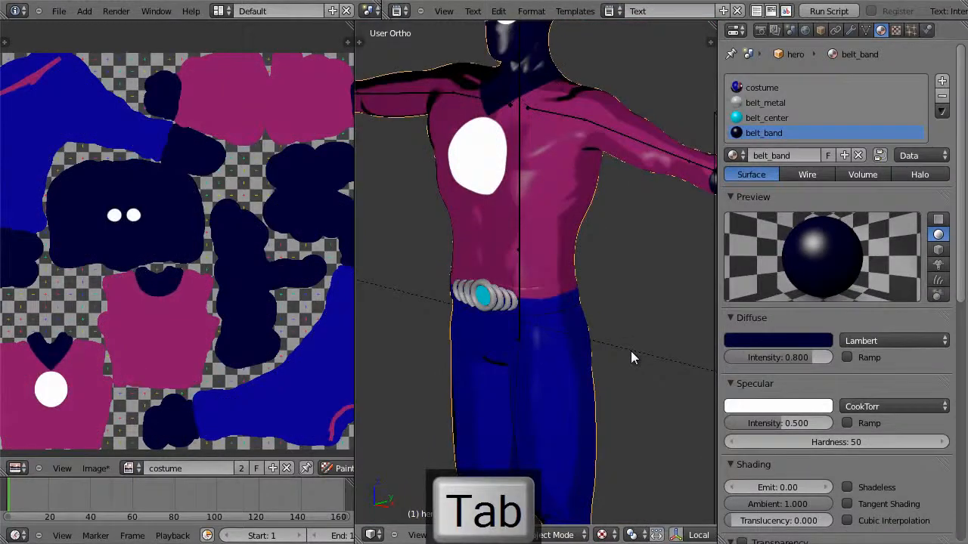
Assign the belt_band material to the selected belt band faces in Edit Mode and return to Object Mode
key(Tab)
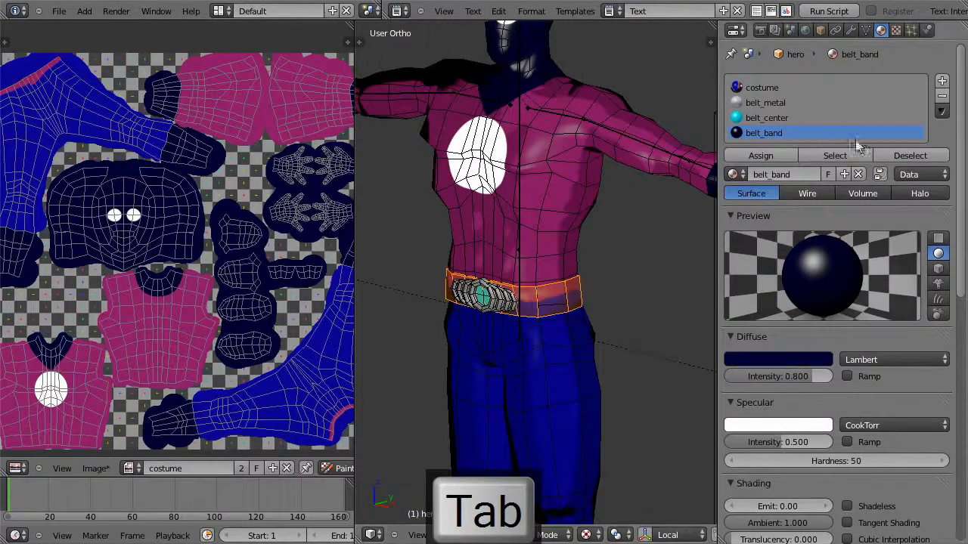
click(866, 29)
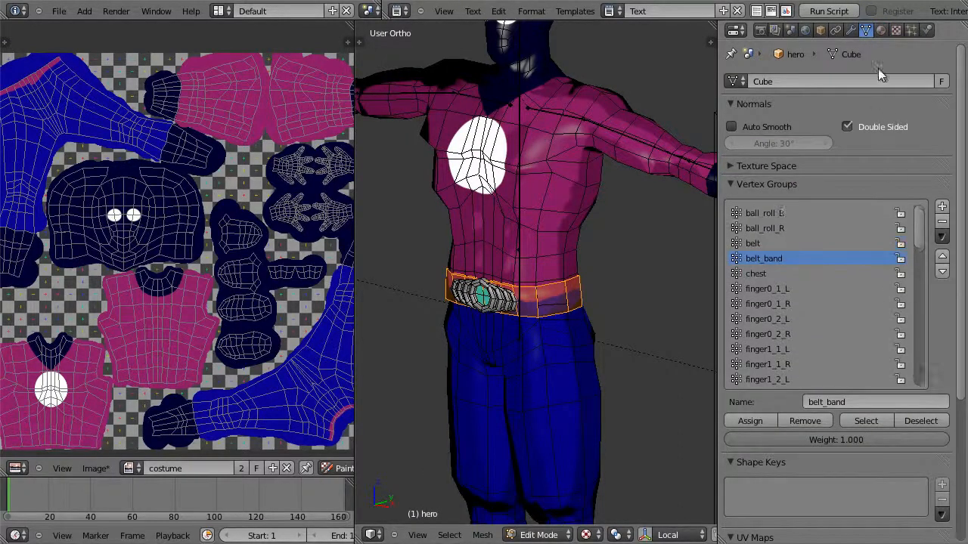
click(881, 30)
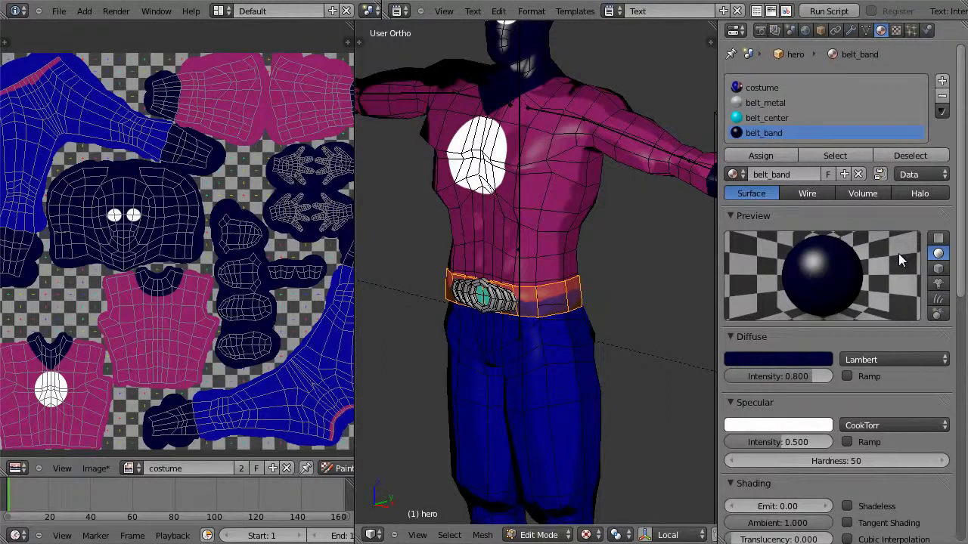
click(764, 156)
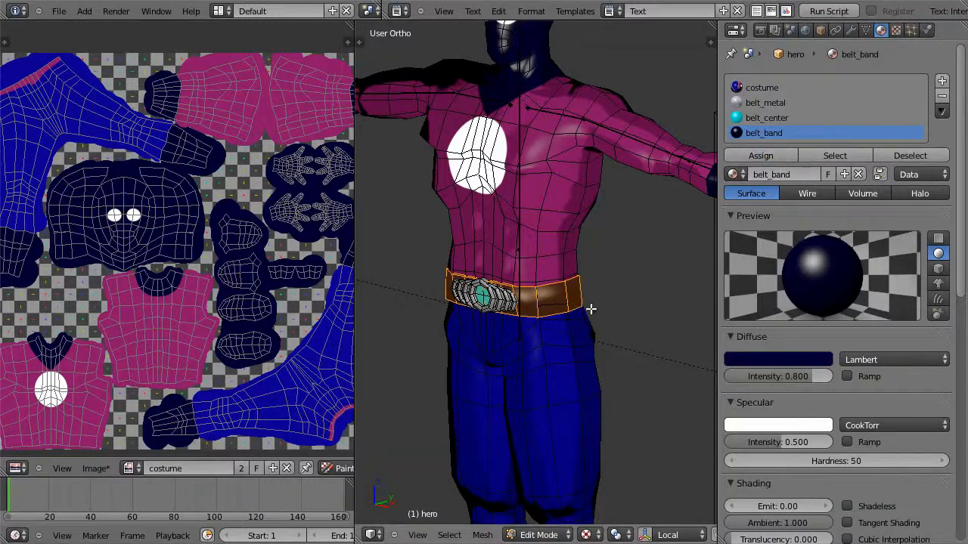
key(Tab)
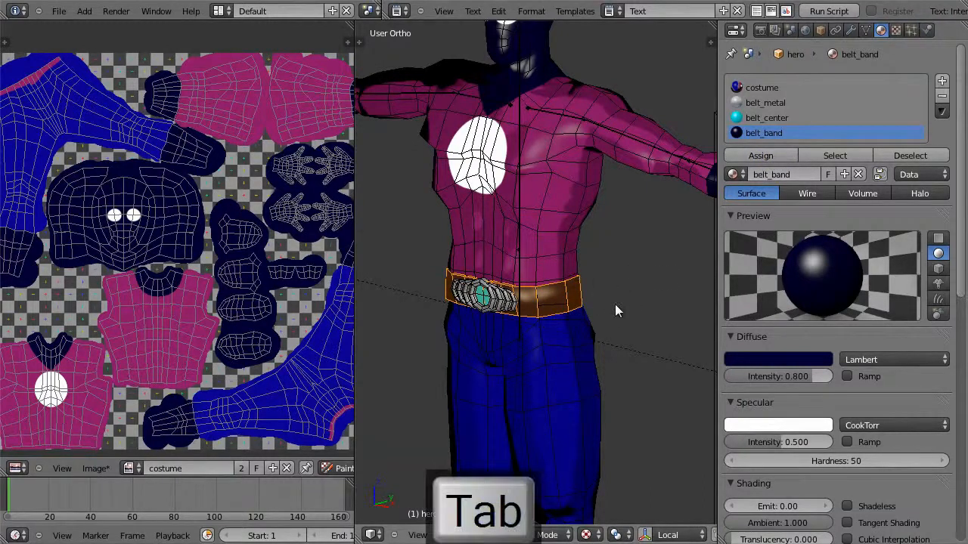
middle_drag(623, 310, 664, 306)
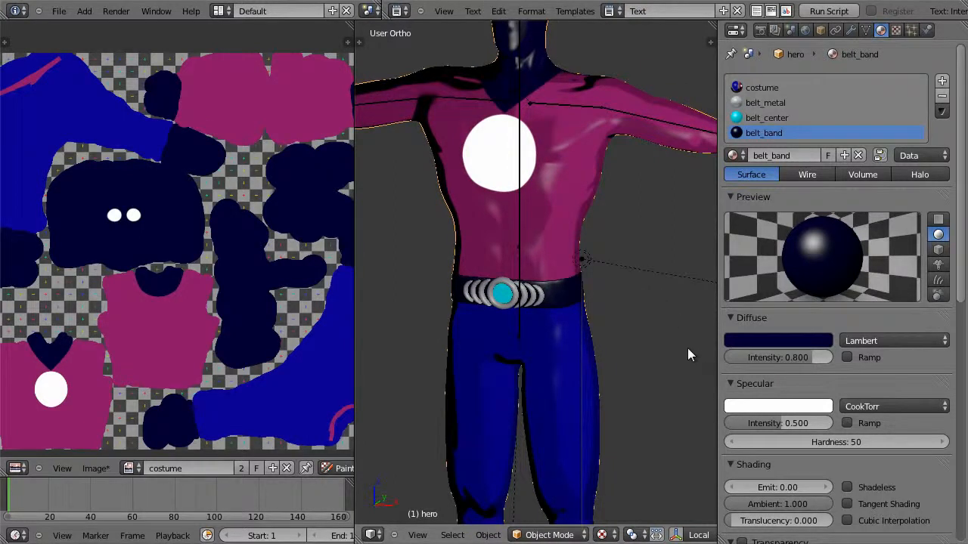
Set the belt_band material's diffuse shader model to Toon
click(850, 341)
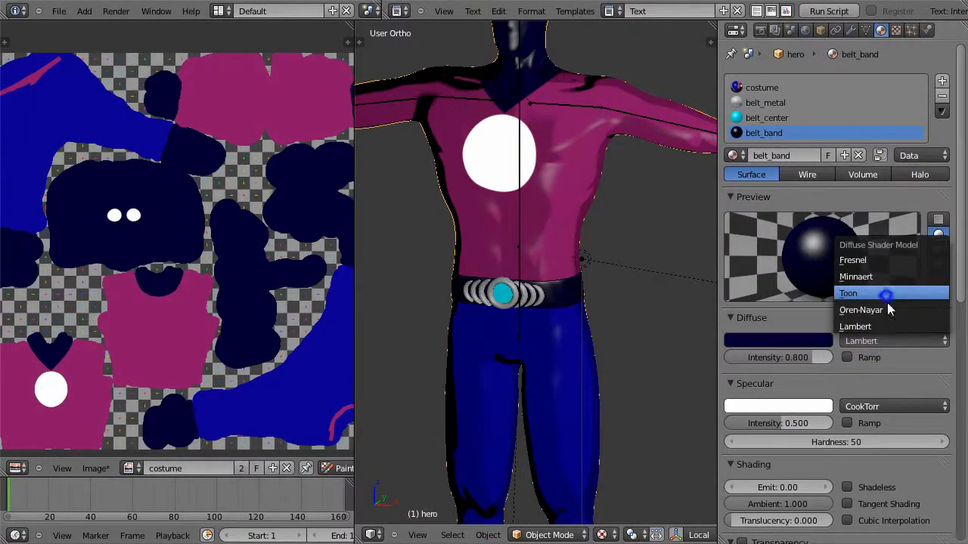
click(886, 296)
click(898, 421)
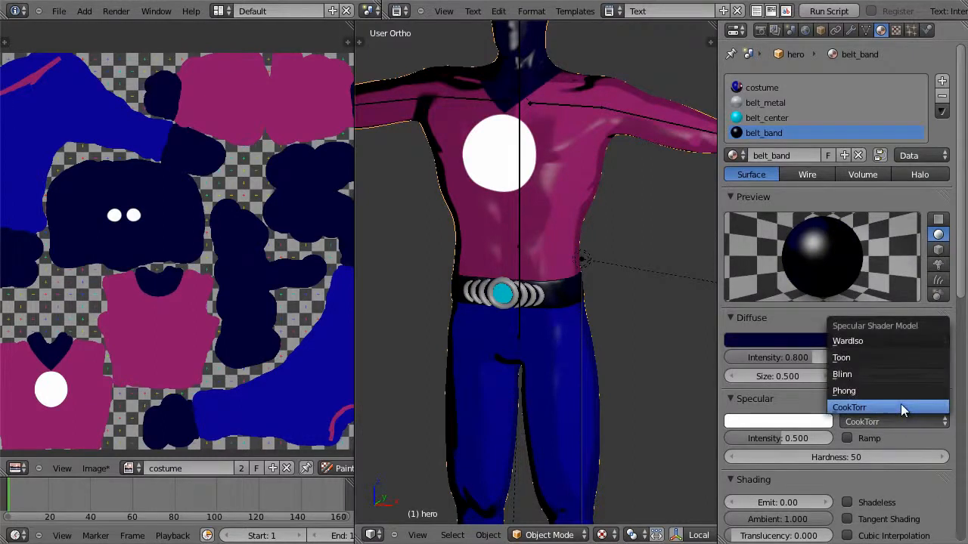
click(900, 358)
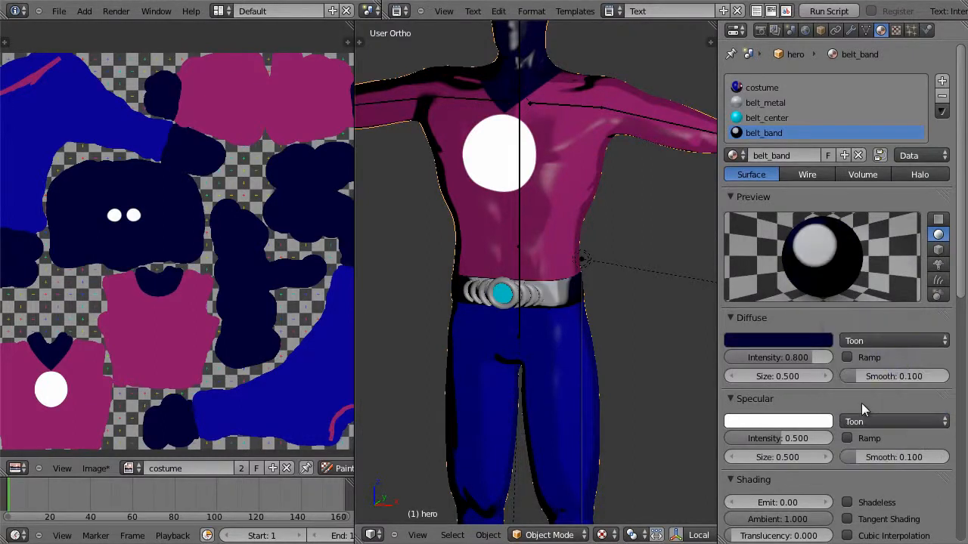
click(763, 88)
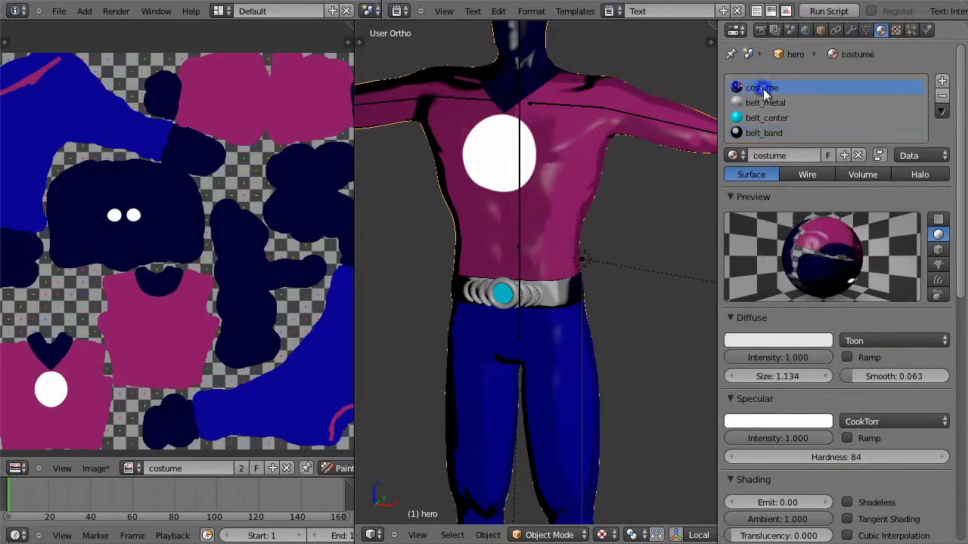
click(779, 134)
click(883, 423)
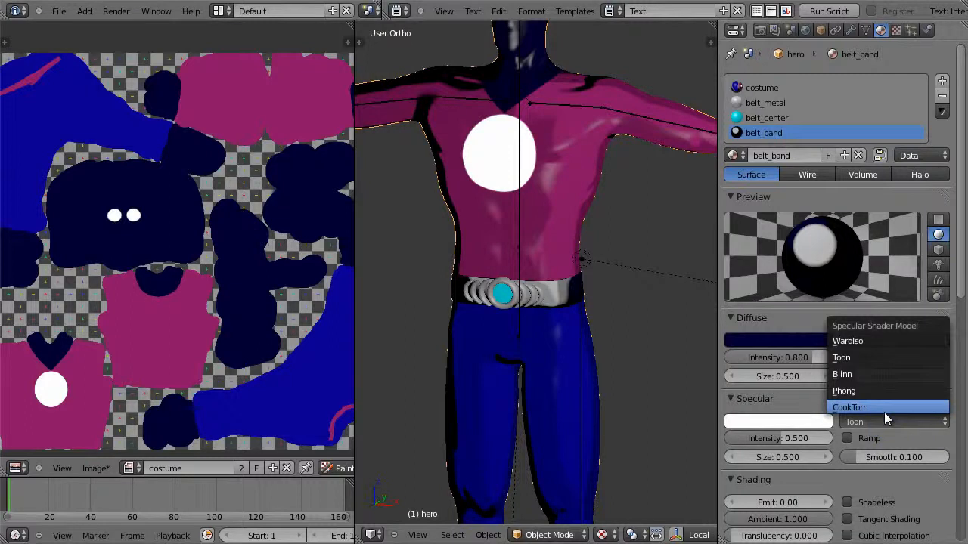
click(885, 412)
middle_drag(641, 380, 597, 375)
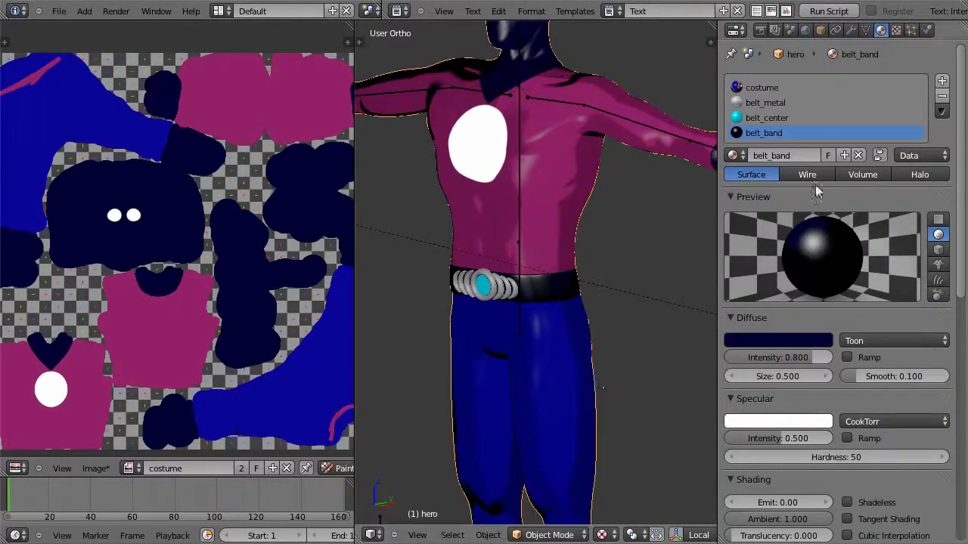
Copy the costume material's diffuse toon size of 1.134 to the belt_band material
click(786, 87)
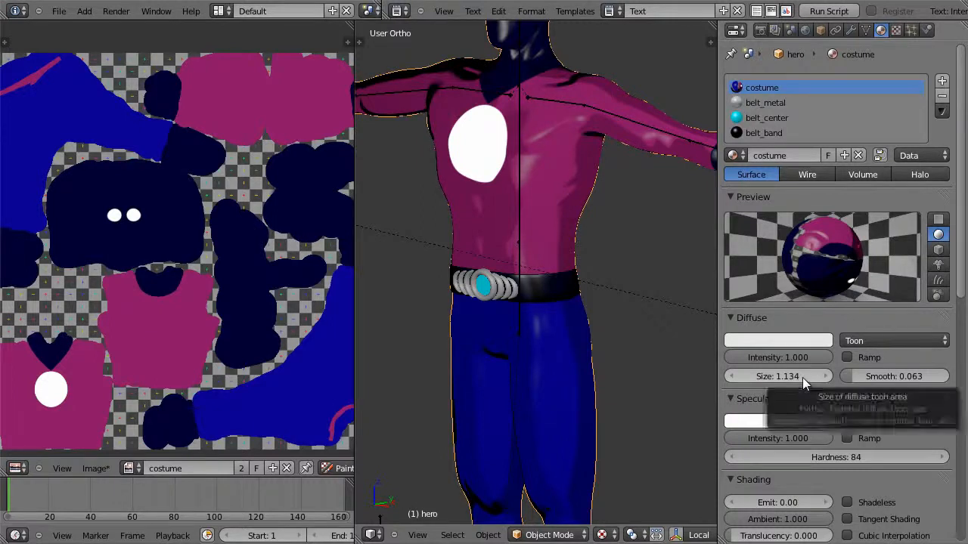
key(ctrl+c)
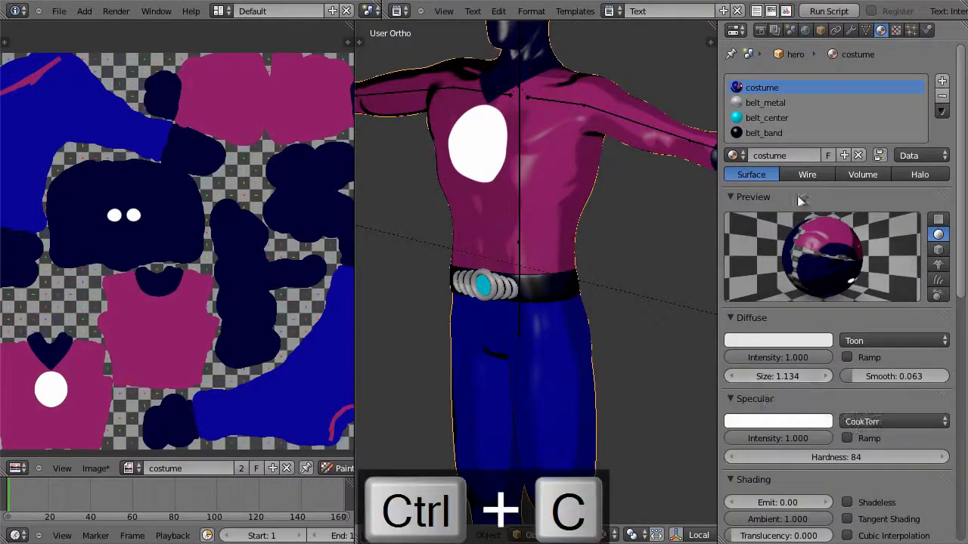
click(778, 133)
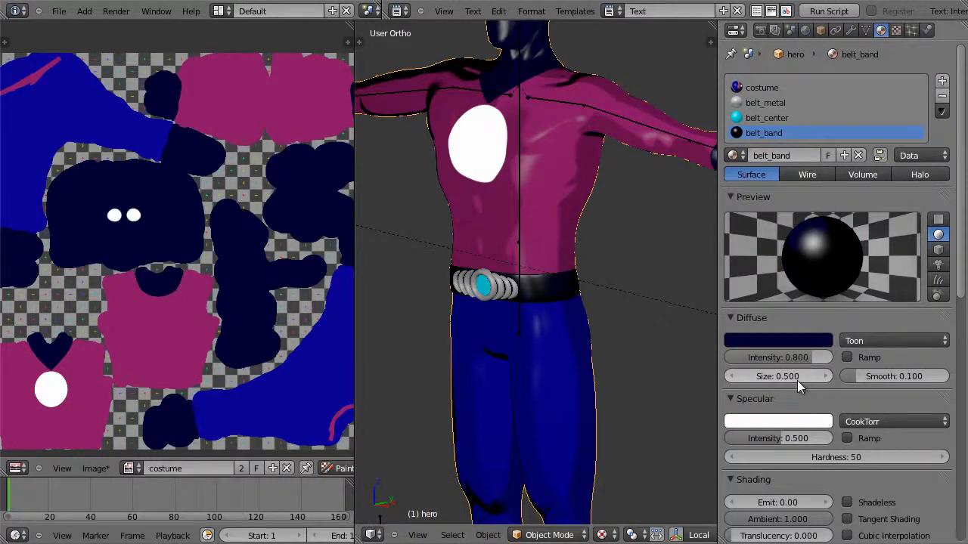
key(ctrl+v)
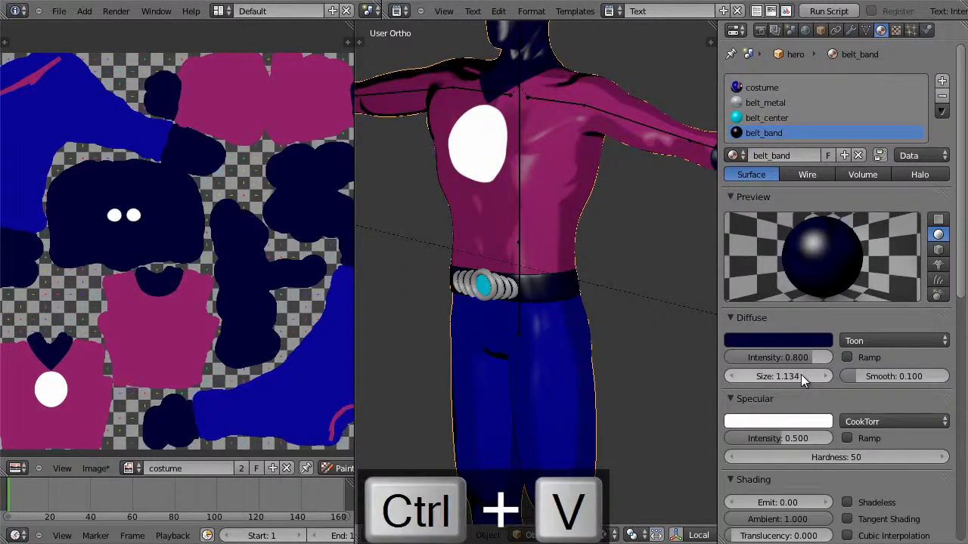
Preview the whole hero in Rendered viewport shading from the front, and return the viewport to Solid shading
mouse_move(584, 313)
middle_down()
mouse_move(683, 311)
mouse_move(590, 319)
mouse_move(599, 316)
middle_up()
scroll(599, 316, down, 5)
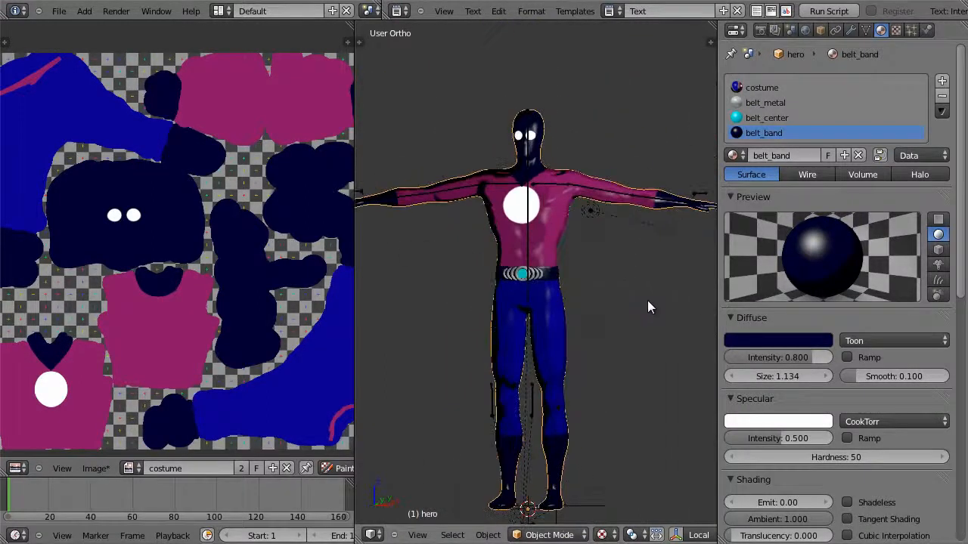
click(602, 535)
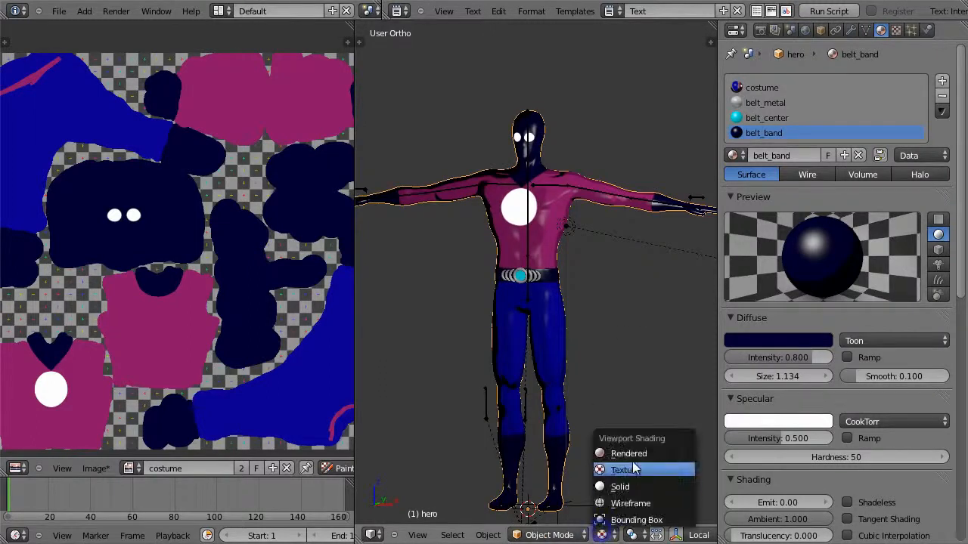
click(638, 452)
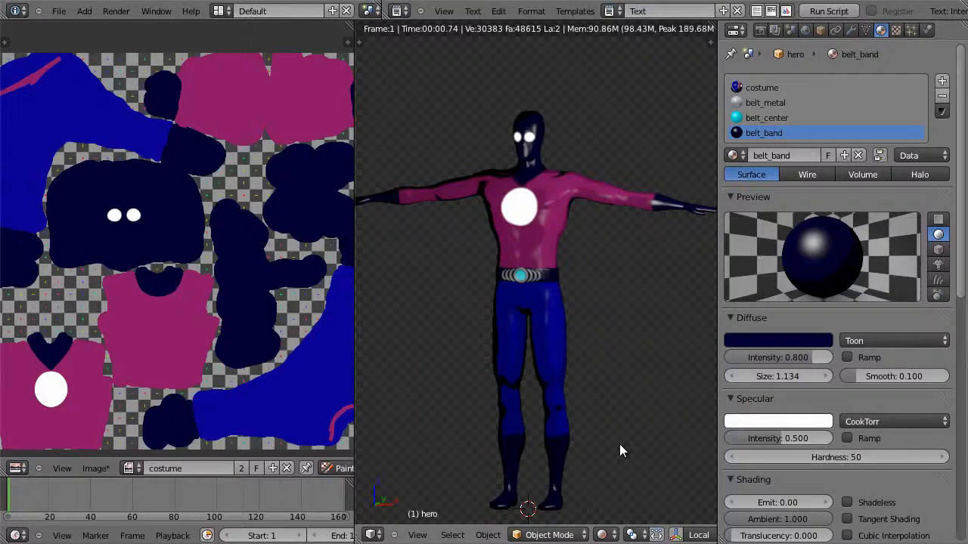
key(Escape)
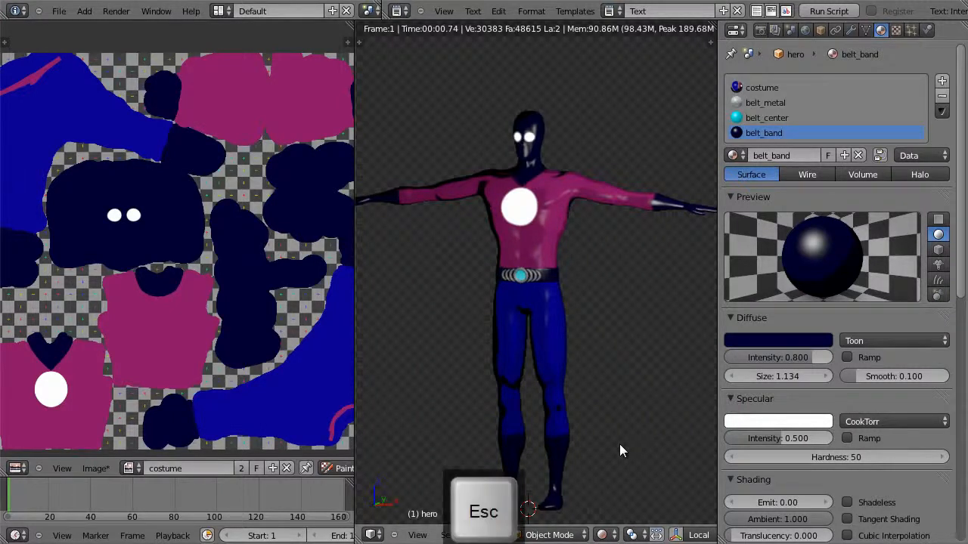
middle_drag(567, 296, 617, 304)
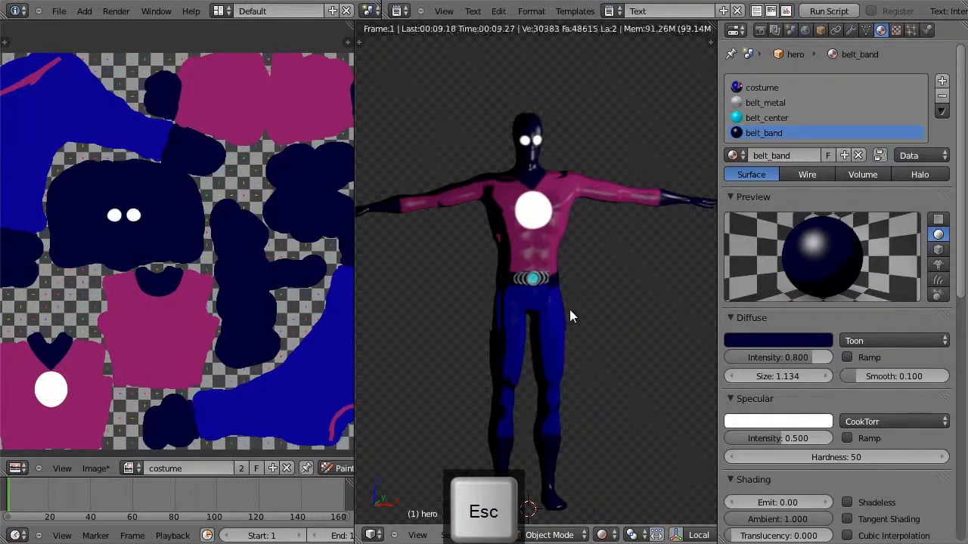
key(z)
key(z)
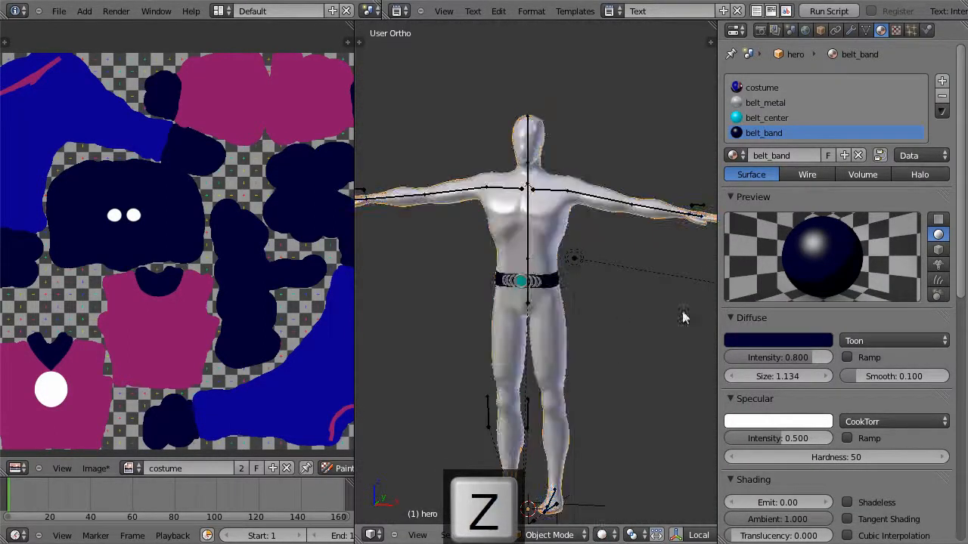
Select the hero's armature and switch its skeleton to Pose Position
right_click(528, 227)
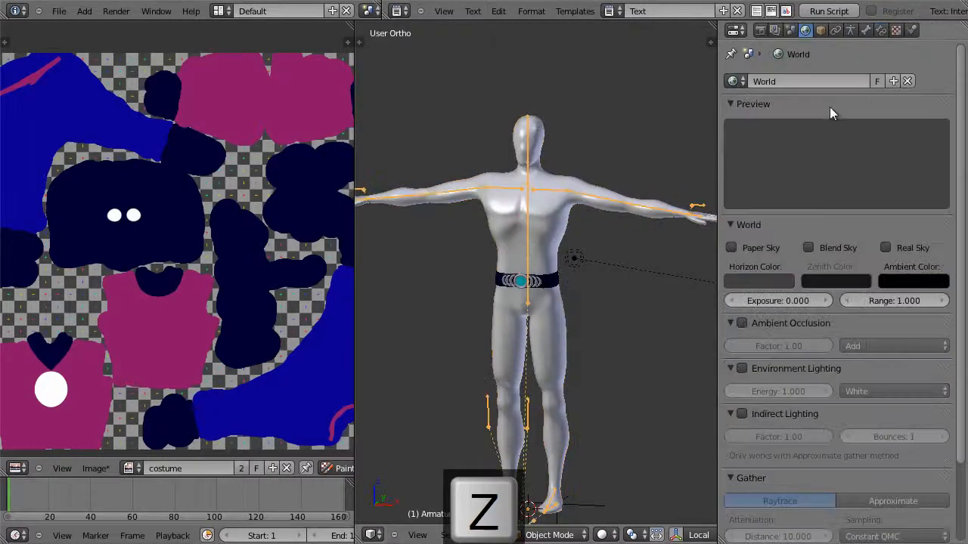
click(849, 30)
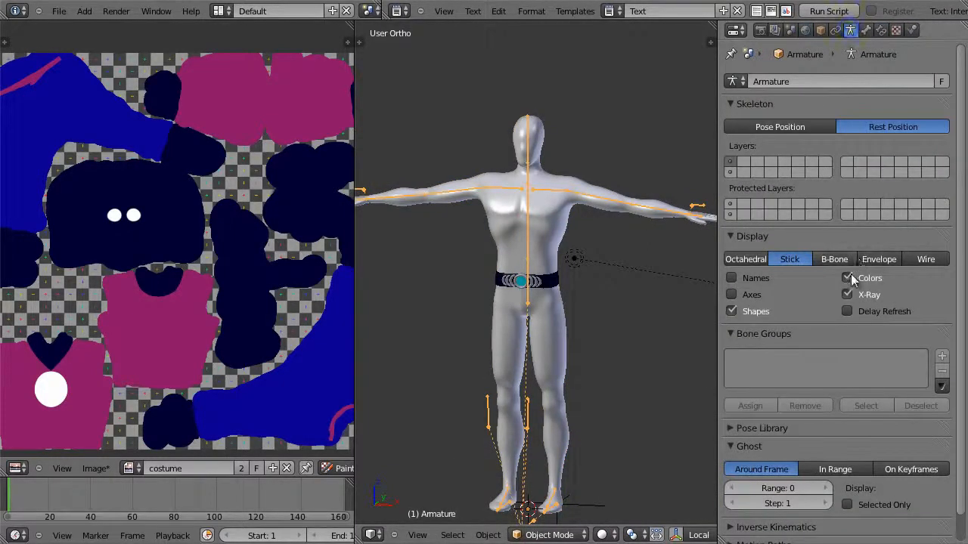
click(771, 126)
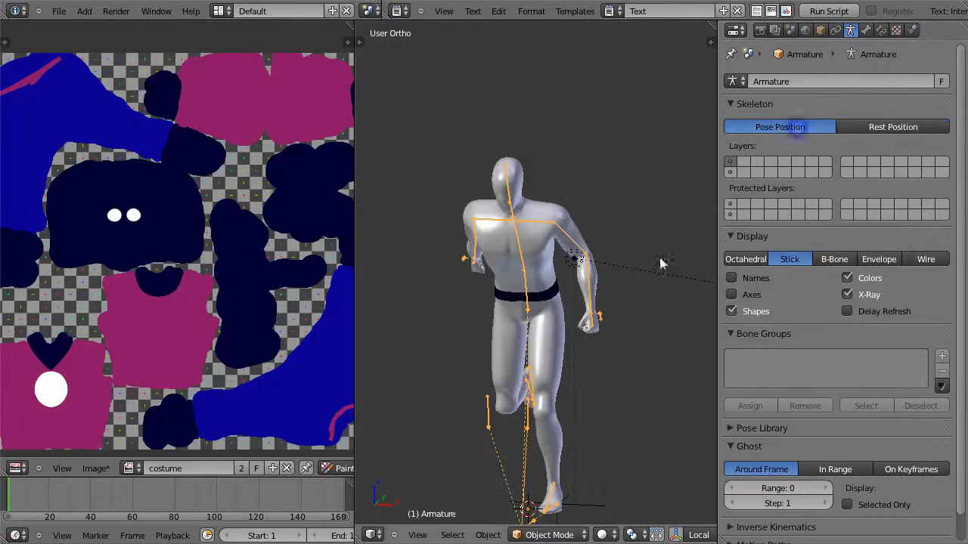
Inspect the belt band from behind the posed hero, select the hero mesh and switch it to Weight Paint mode
middle_drag(629, 289, 343, 316)
middle_drag(508, 308, 534, 310)
scroll(571, 285, up, 5)
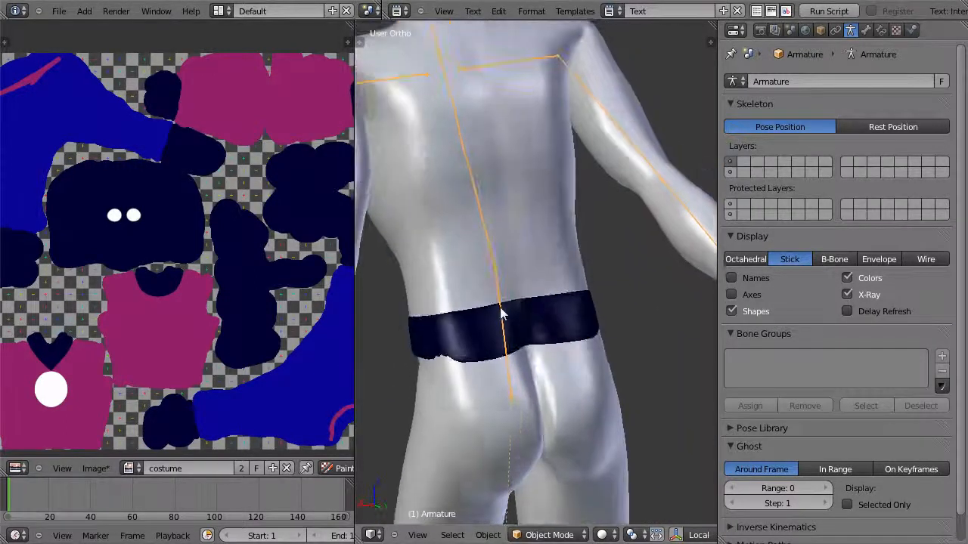
right_click(473, 274)
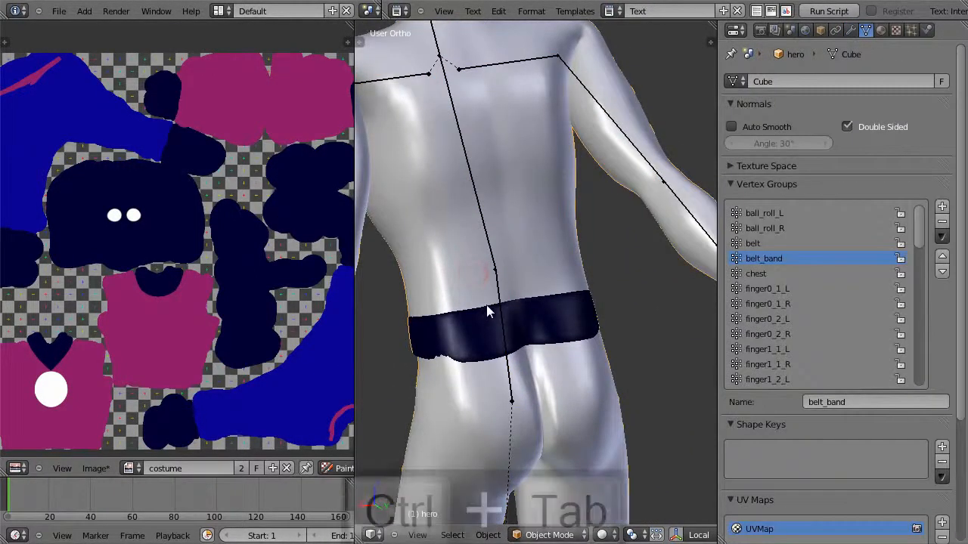
key(ctrl+Tab)
Select the vertices of the belt_band and belt vertex groups on the hero mesh in Edit Mode
mouse_move(545, 319)
middle_down()
mouse_move(765, 265)
mouse_move(719, 296)
mouse_move(673, 292)
middle_up()
key(Tab)
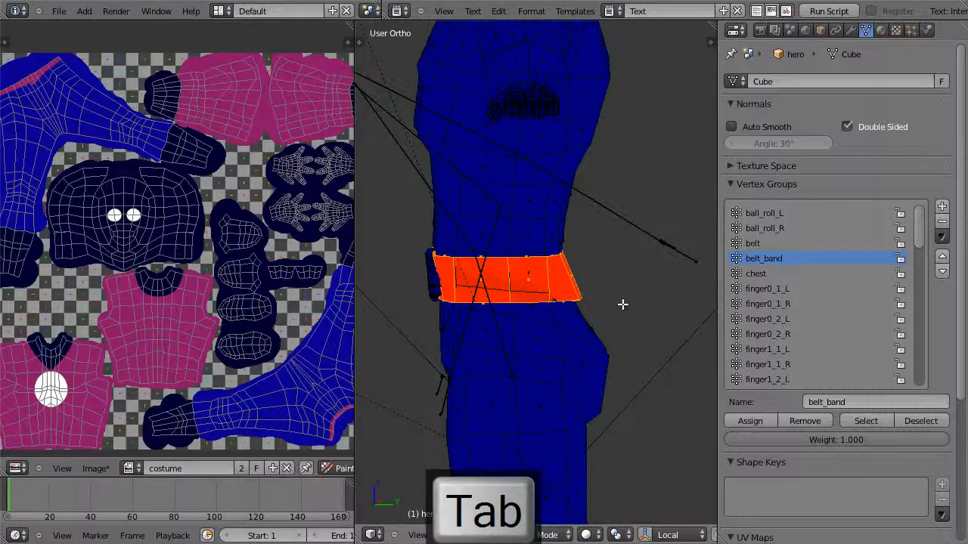
key(Tab)
key(Tab)
middle_drag(580, 296, 654, 317)
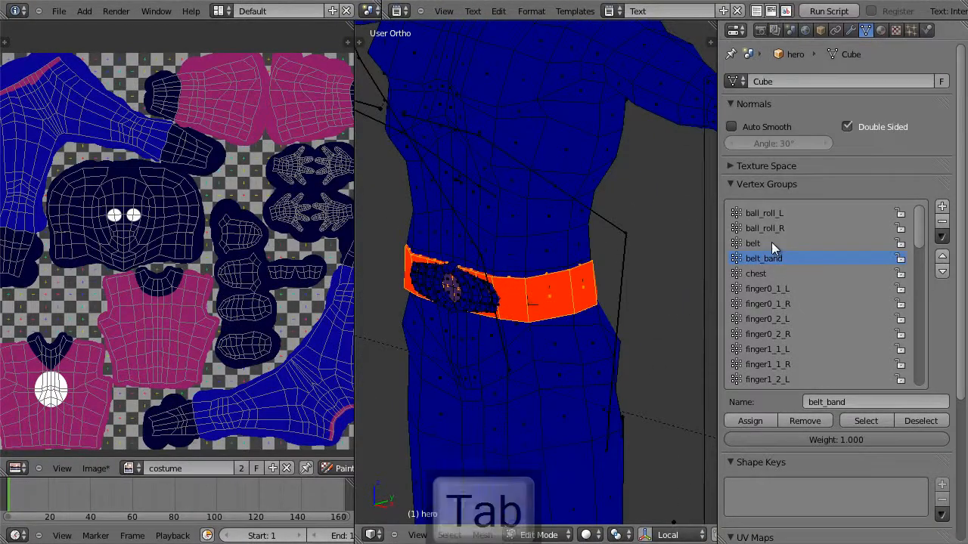
click(863, 420)
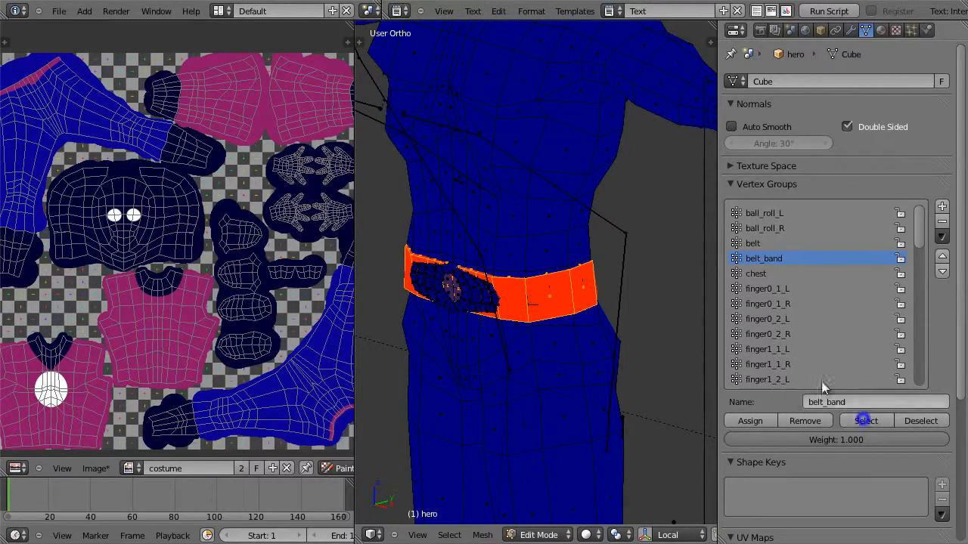
click(757, 244)
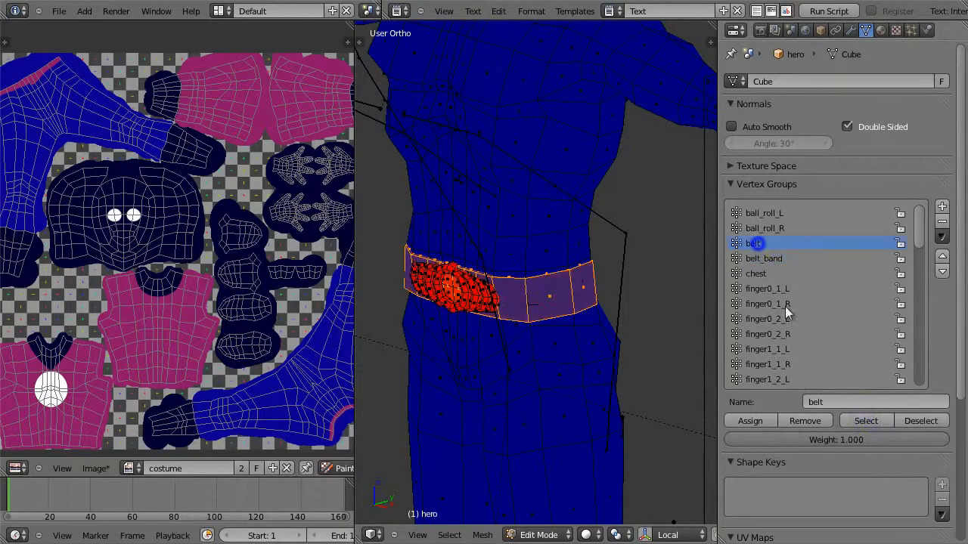
click(860, 420)
Turn off face selection masking on the hero in Weight Paint mode and return it to Object Mode
mouse_move(632, 307)
middle_down()
mouse_move(582, 305)
mouse_move(637, 295)
mouse_move(555, 309)
middle_up()
key(Tab)
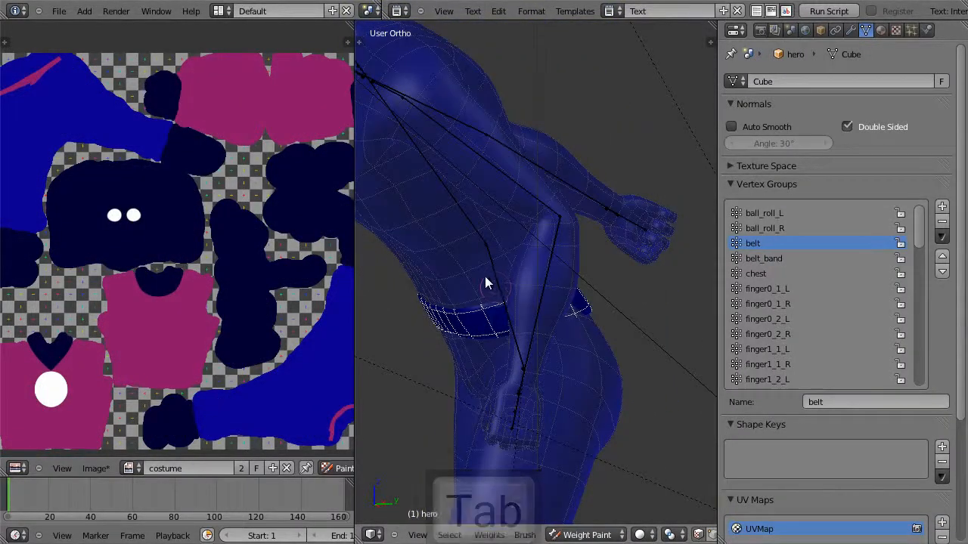
click(696, 535)
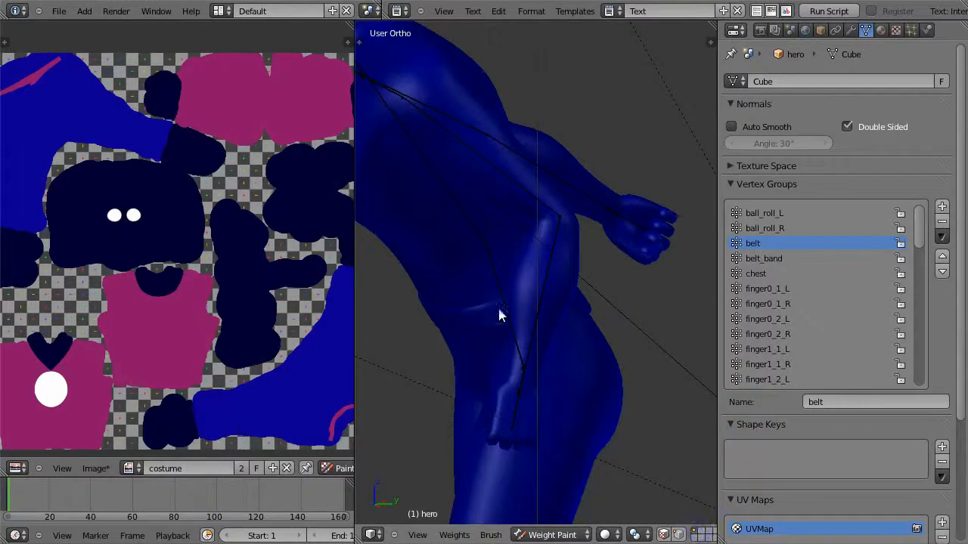
key(ctrl+Tab)
Select the armature, put it in Pose Mode and select the hips bone
right_click(496, 279)
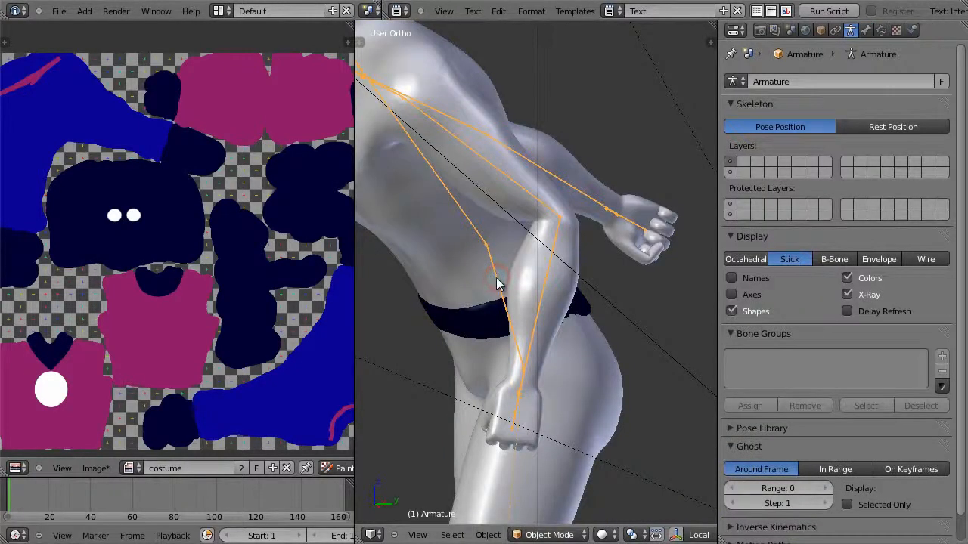
key(ctrl+Tab)
right_click(497, 279)
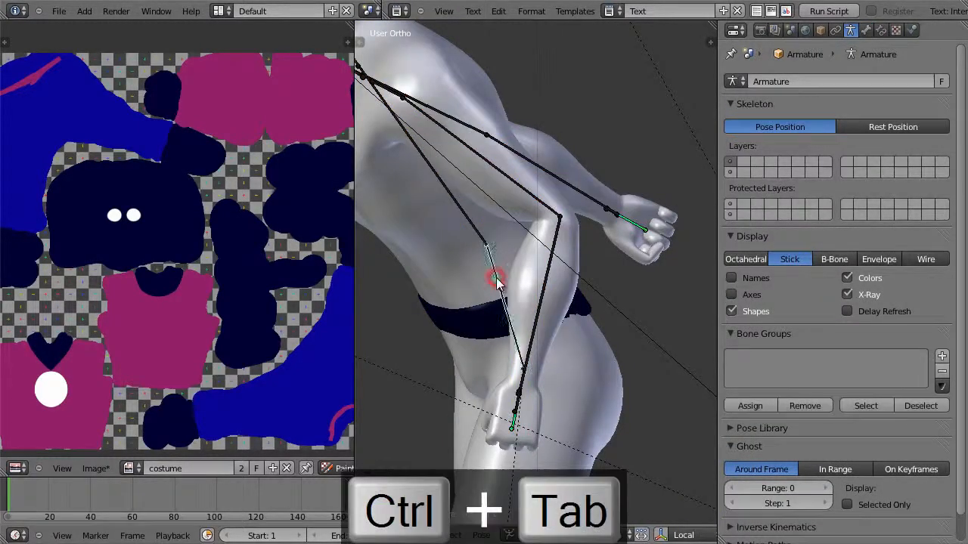
middle_drag(511, 295, 538, 298)
Return the hero mesh to Weight Paint mode with vertex selection masking on, and check the selected belt vertices in Edit Mode
right_click(470, 297)
key(ctrl+Tab)
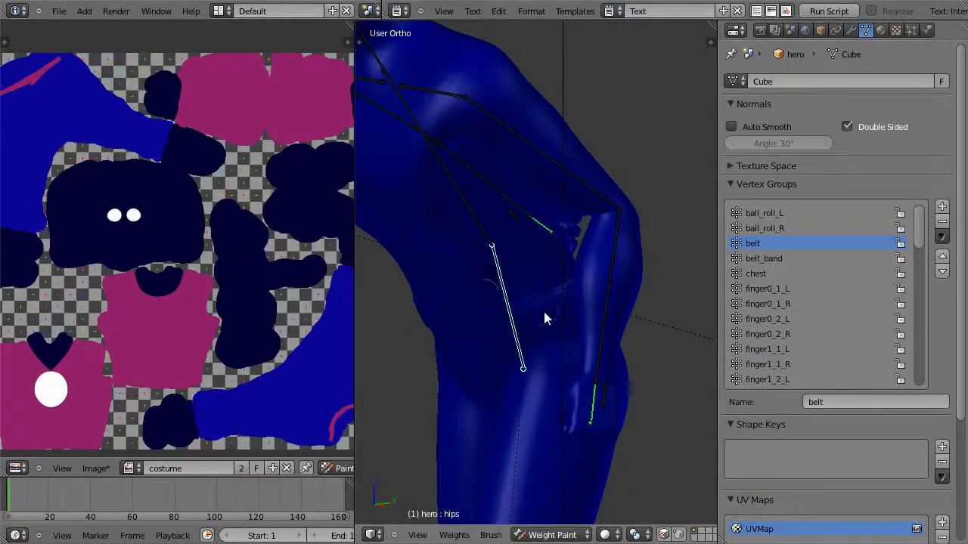
click(677, 535)
middle_drag(620, 428, 610, 395)
key(Tab)
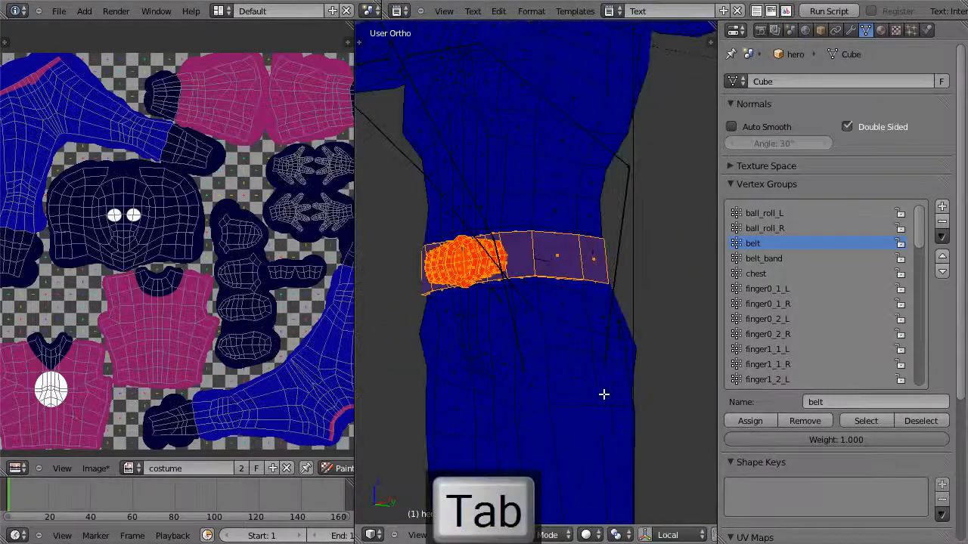
key(Tab)
Show the hips bone's weights and fill the selected belt vertices with full weight
mouse_move(566, 352)
middle_down()
mouse_move(546, 380)
mouse_move(535, 372)
middle_up()
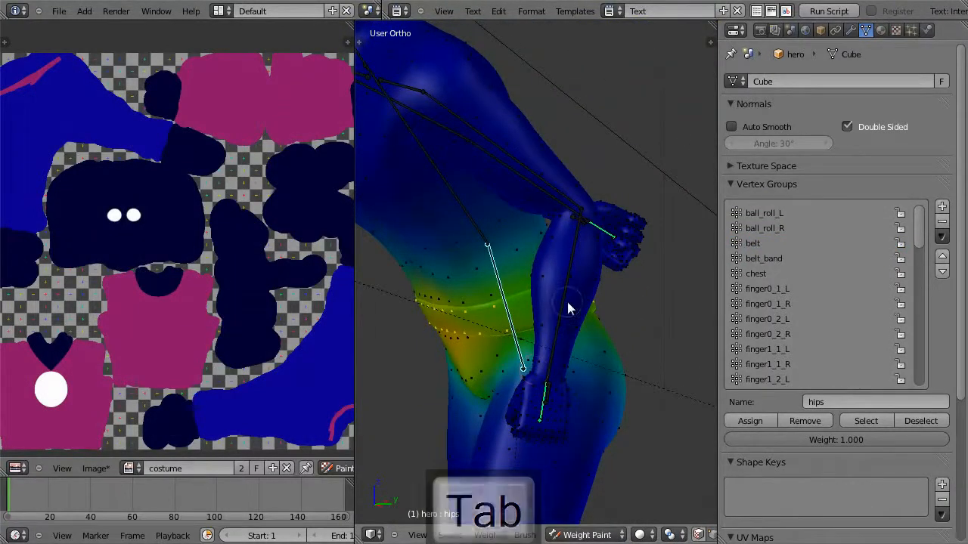
key(shift+k)
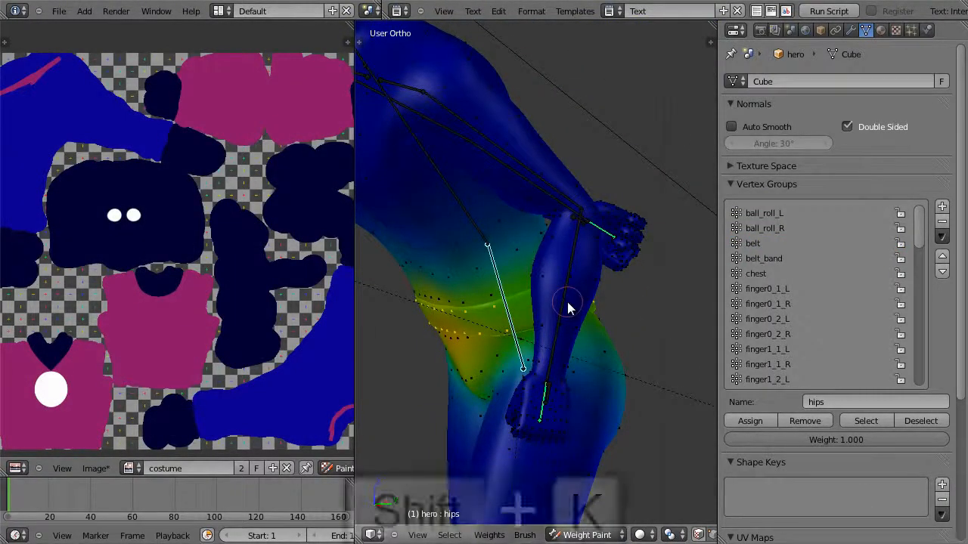
middle_drag(568, 302, 416, 335)
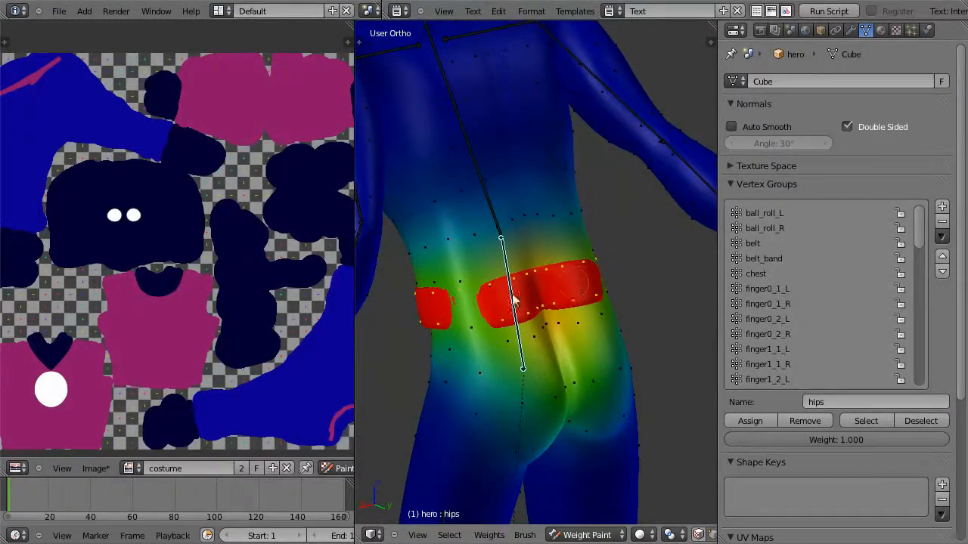
Hide the belt in Edit Mode and select the ring of body faces beneath it
mouse_move(486, 312)
middle_down()
mouse_move(501, 299)
mouse_move(505, 309)
middle_up()
key(Tab)
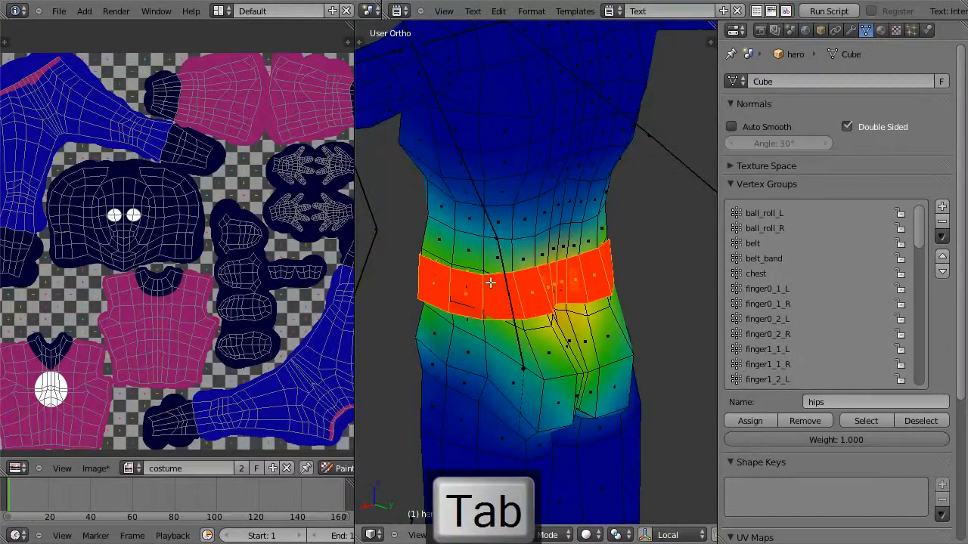
key(h)
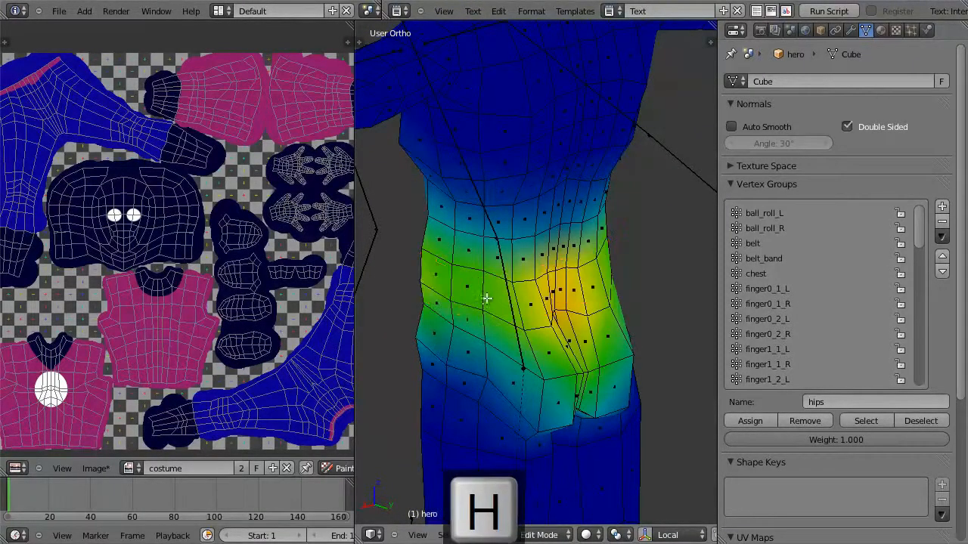
key(alt+h)
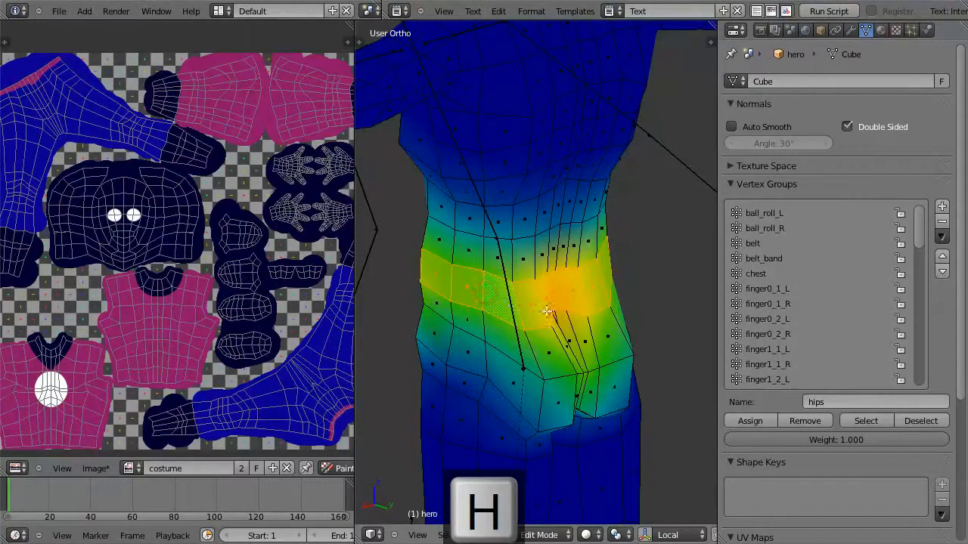
Fill the selected body vertices beneath the belt with full hips weight in Weight Paint mode
key(Tab)
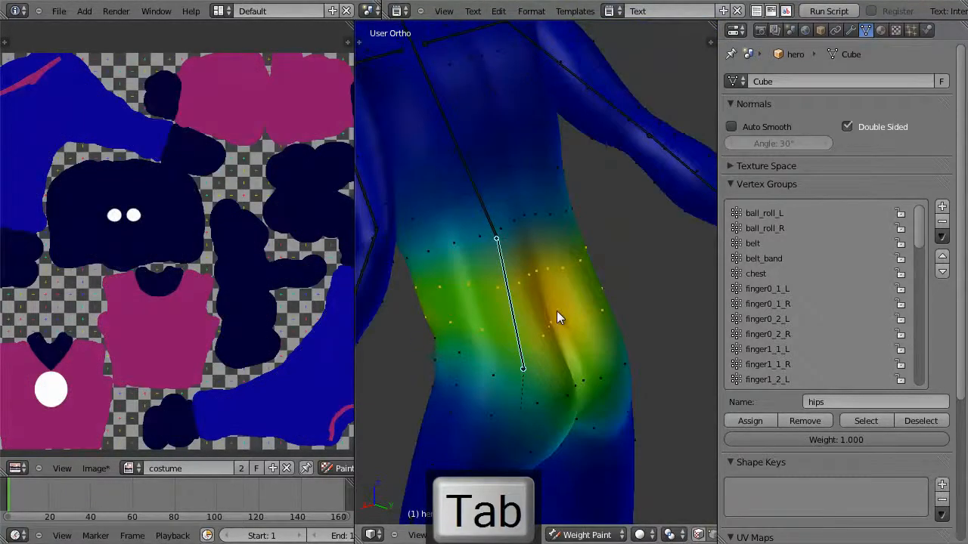
key(shift+k)
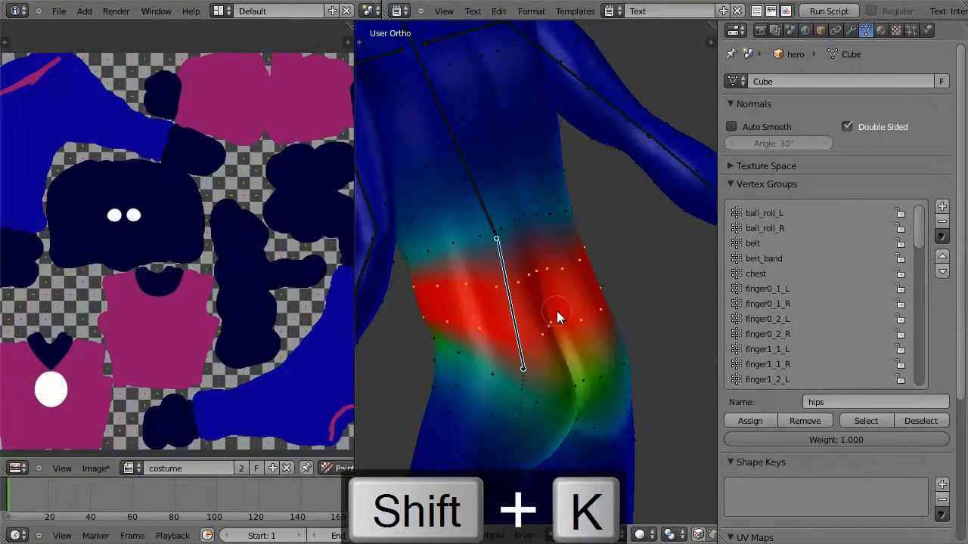
mouse_move(556, 311)
middle_down()
mouse_move(598, 280)
mouse_move(674, 261)
mouse_move(582, 281)
mouse_move(558, 305)
middle_up()
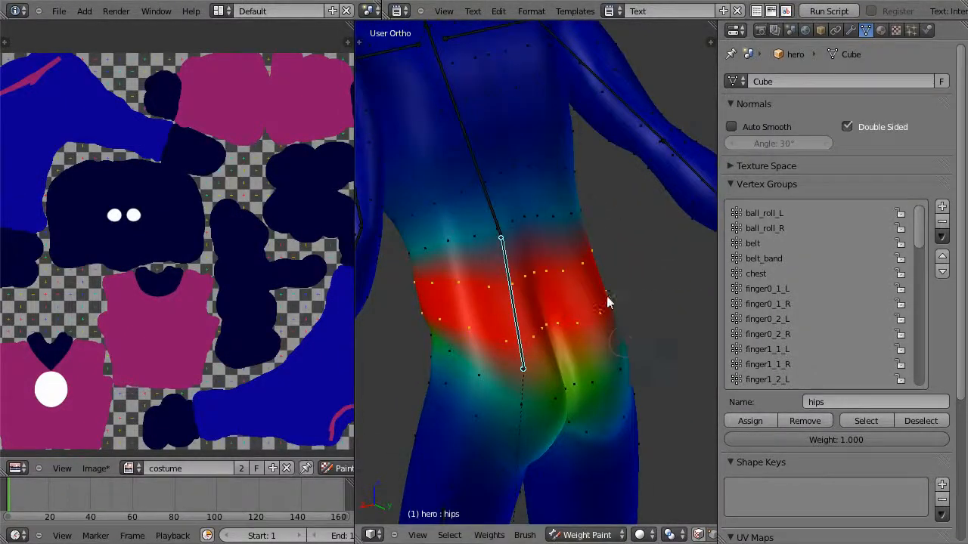
Unhide the belt in Edit Mode and inspect the hips weights around it in Weight Paint mode
key(Tab)
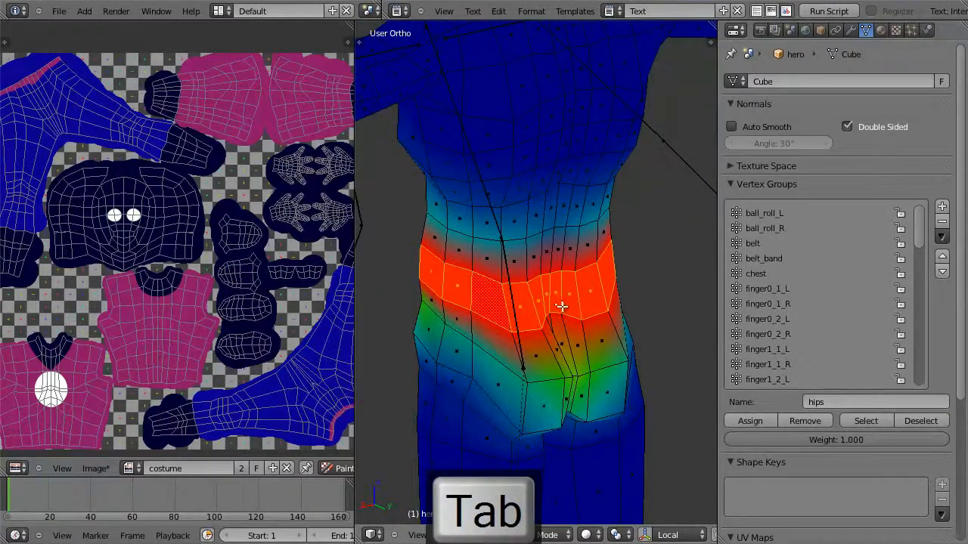
key(alt+h)
key(Tab)
mouse_move(561, 306)
middle_down()
mouse_move(595, 303)
mouse_move(637, 270)
mouse_move(593, 302)
mouse_move(566, 304)
mouse_move(587, 292)
mouse_move(570, 310)
mouse_move(622, 341)
mouse_move(506, 366)
mouse_move(519, 334)
mouse_move(519, 190)
mouse_move(521, 210)
mouse_move(555, 238)
mouse_move(501, 222)
mouse_move(388, 234)
mouse_move(423, 295)
middle_up()
Select only a vertical edge at the side of the belt band in Edit Mode and show the mesh options
key(Tab)
key(a)
right_click(518, 261)
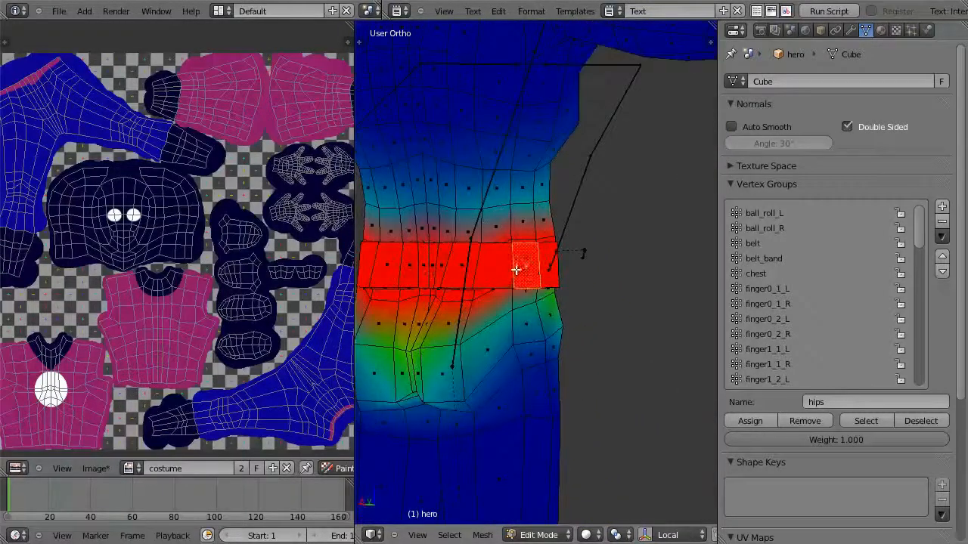
scroll(631, 538, down, 4)
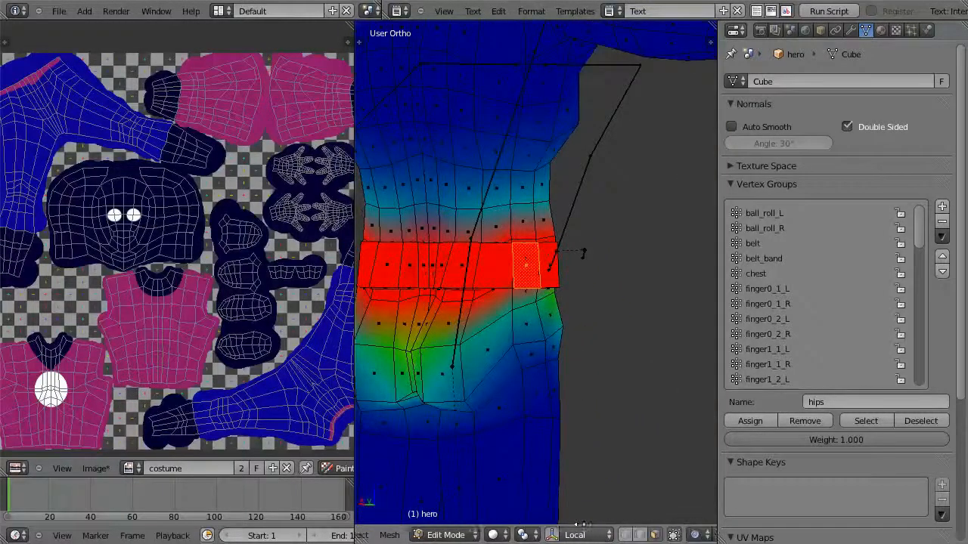
middle_drag(511, 363, 616, 352)
key(t)
scroll(421, 345, down, 1)
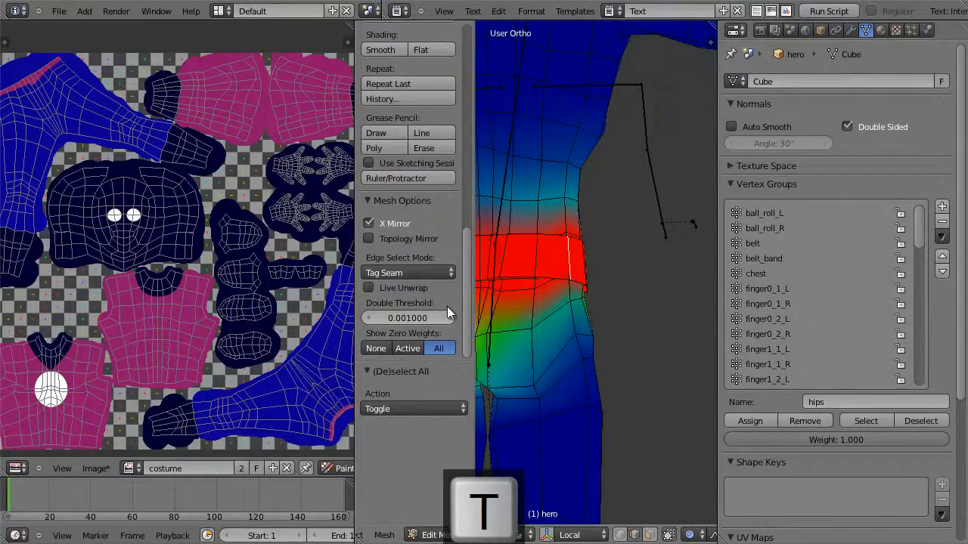
middle_drag(547, 314, 658, 315)
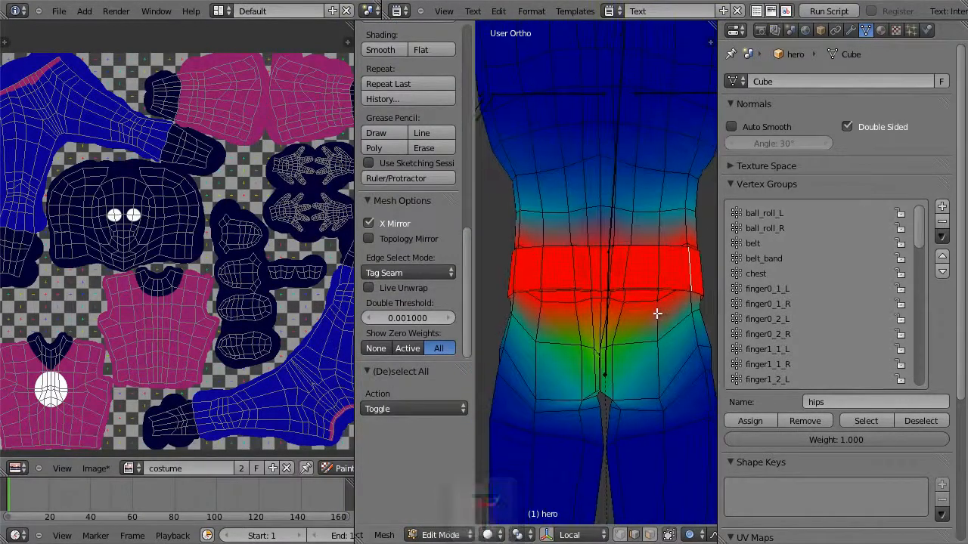
Turn off proportional editing and try rotating the vertical edge at the side of the belt band
key(r)
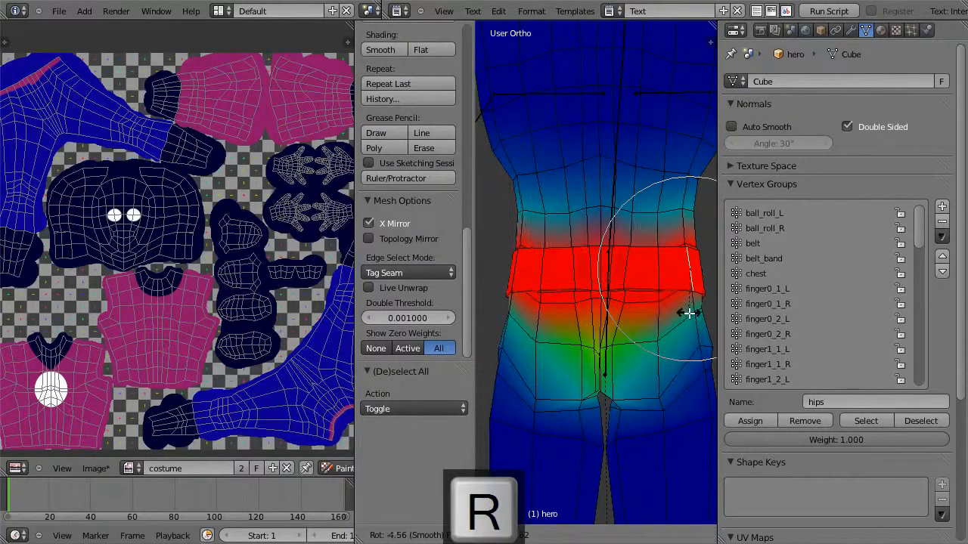
key(Escape)
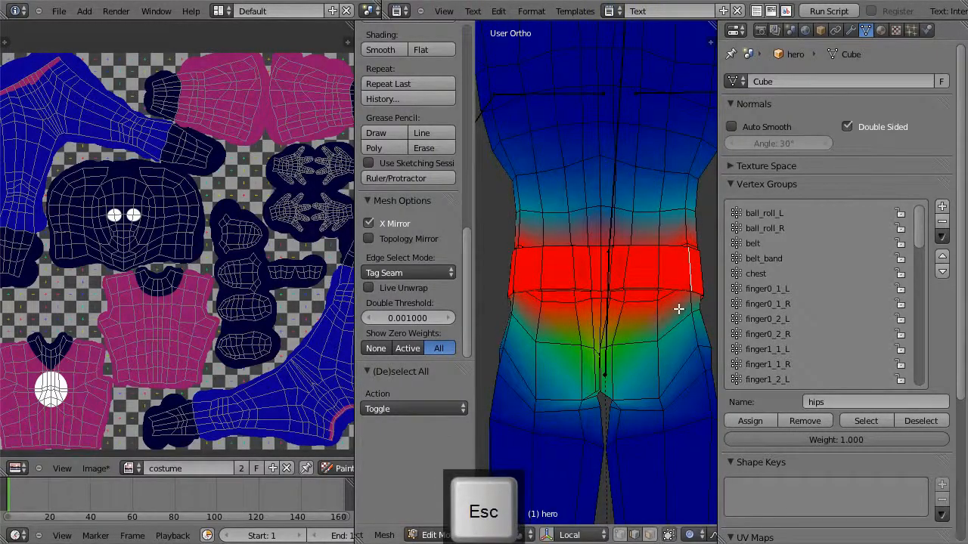
key(o)
key(r)
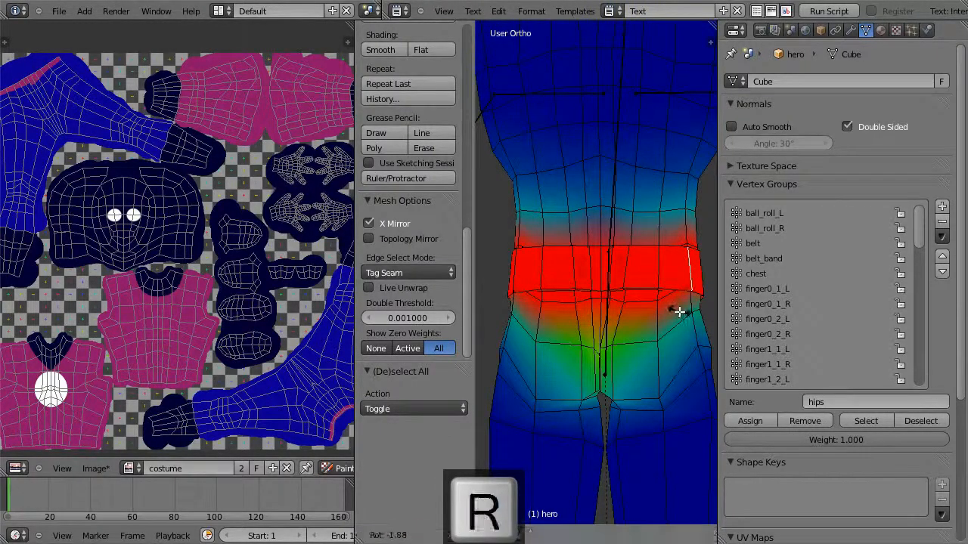
key(Escape)
Switch to vertex selection and nudge the vertices at the side of the belt band to adjust its fit to the body
middle_drag(698, 305, 521, 363)
click(619, 535)
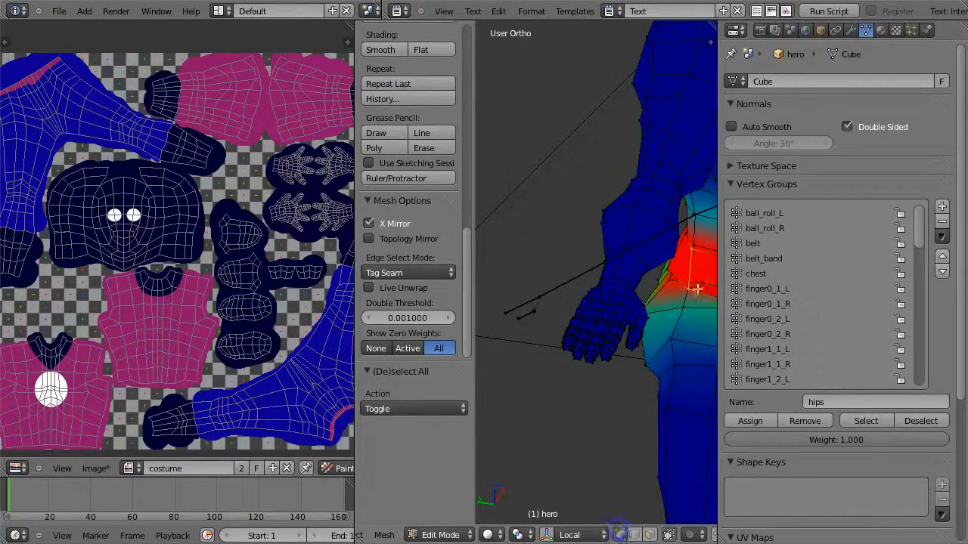
middle_drag(693, 292, 740, 127)
mouse_move(664, 255)
middle_down()
mouse_move(716, 217)
mouse_move(689, 239)
mouse_move(688, 324)
mouse_move(688, 257)
mouse_move(672, 231)
mouse_move(587, 360)
mouse_move(573, 356)
mouse_move(539, 301)
mouse_move(530, 330)
middle_up()
key(g)
click(678, 252)
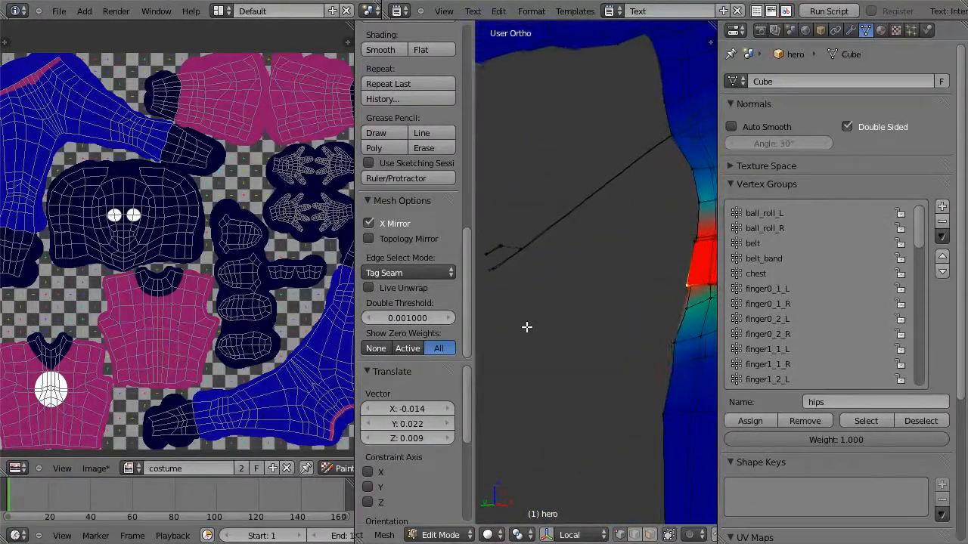
key(g)
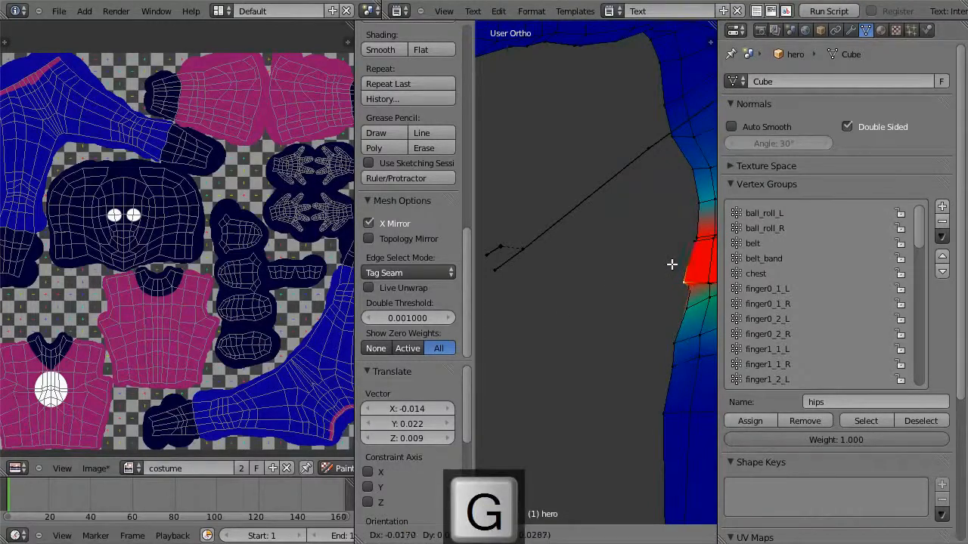
click(673, 264)
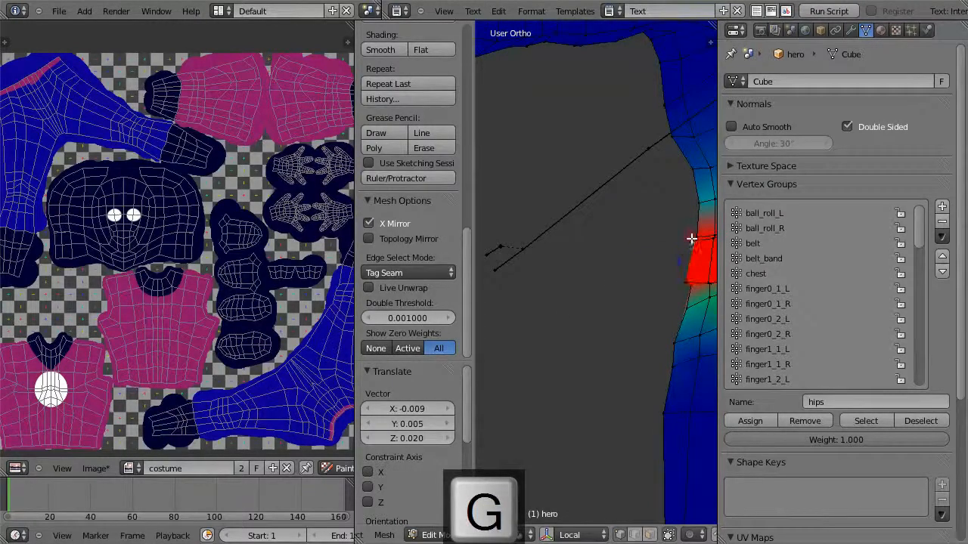
key(g)
click(677, 250)
Return to Weight Paint mode and test the belt's deformation with a trial rotation of the hips bone, then cancel it
key(Tab)
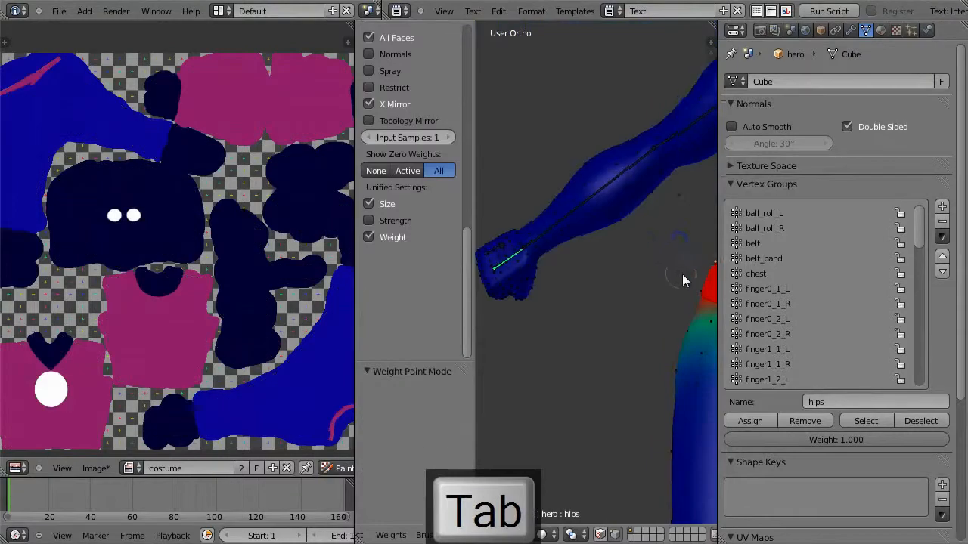
scroll(671, 285, down, 4)
mouse_move(671, 285)
middle_down()
mouse_move(499, 327)
mouse_move(566, 317)
mouse_move(520, 335)
mouse_move(620, 317)
mouse_move(727, 295)
mouse_move(752, 278)
mouse_move(648, 297)
middle_up()
key(r)
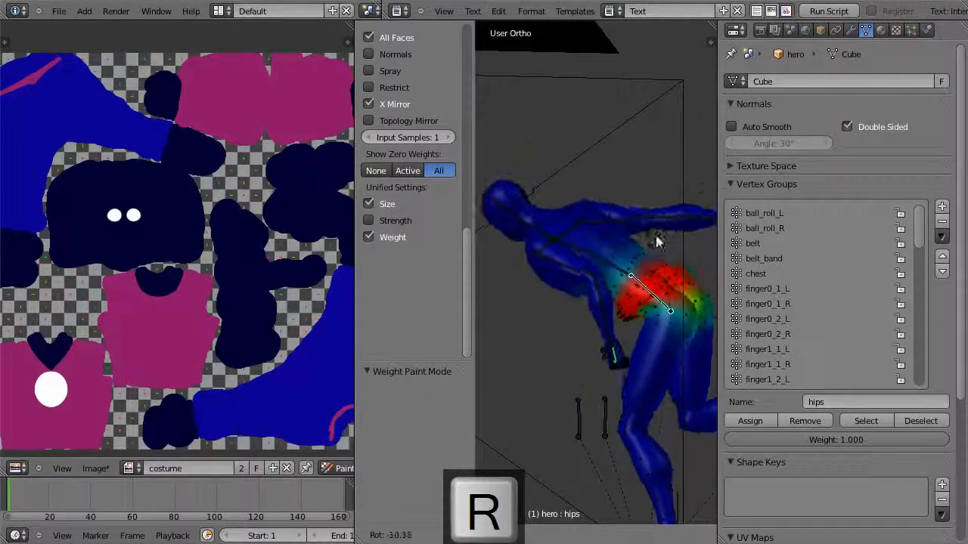
key(Escape)
mouse_move(670, 286)
middle_down()
mouse_move(656, 302)
mouse_move(750, 291)
mouse_move(848, 295)
mouse_move(738, 300)
mouse_move(867, 307)
mouse_move(833, 316)
middle_up()
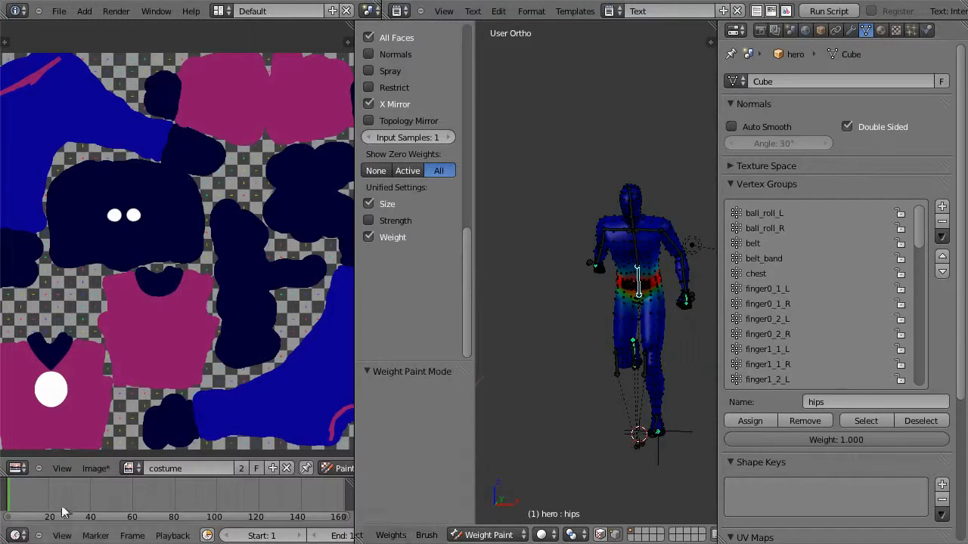
Change the UV/Image Editor to the Dope Sheet's Action Editor, assign RunAction to the hero and scrub to frame 19
click(17, 468)
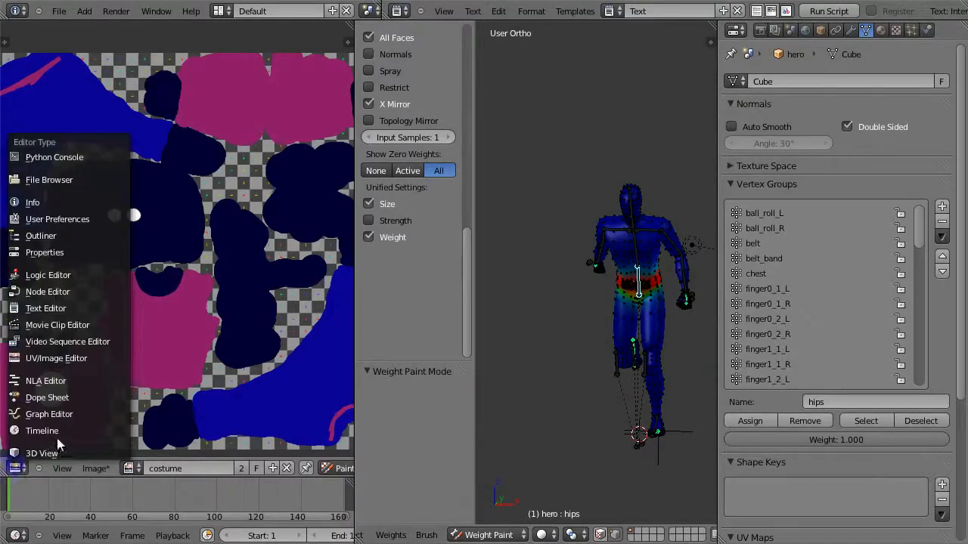
click(76, 396)
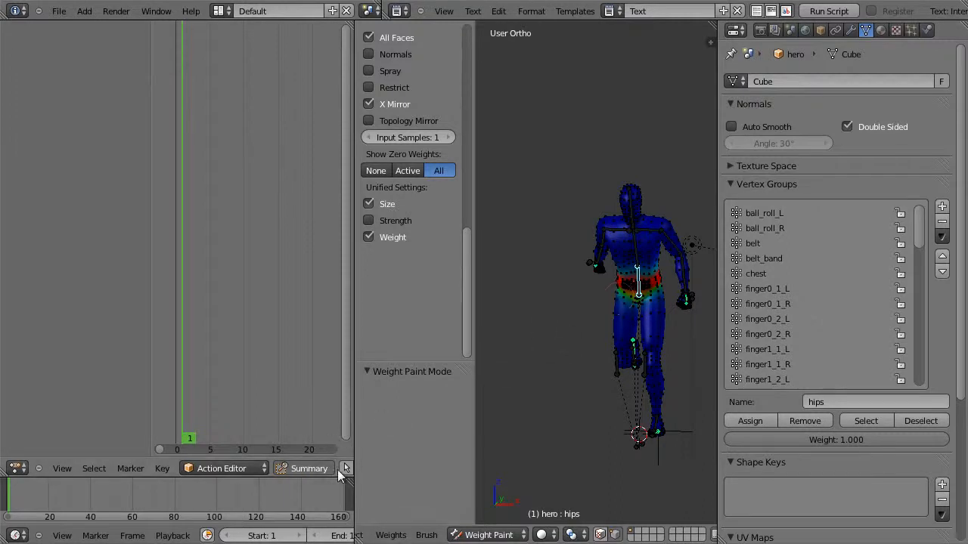
scroll(203, 462, down, 5)
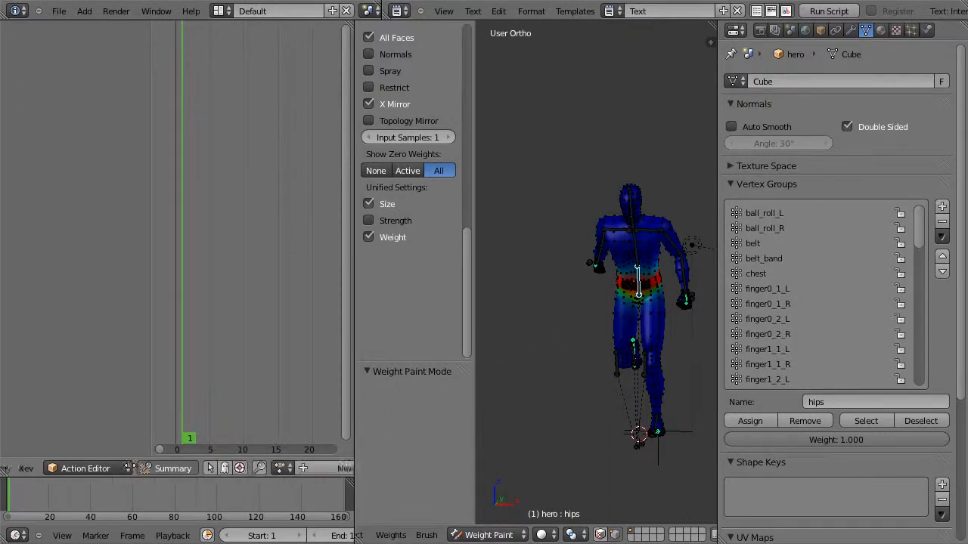
click(250, 469)
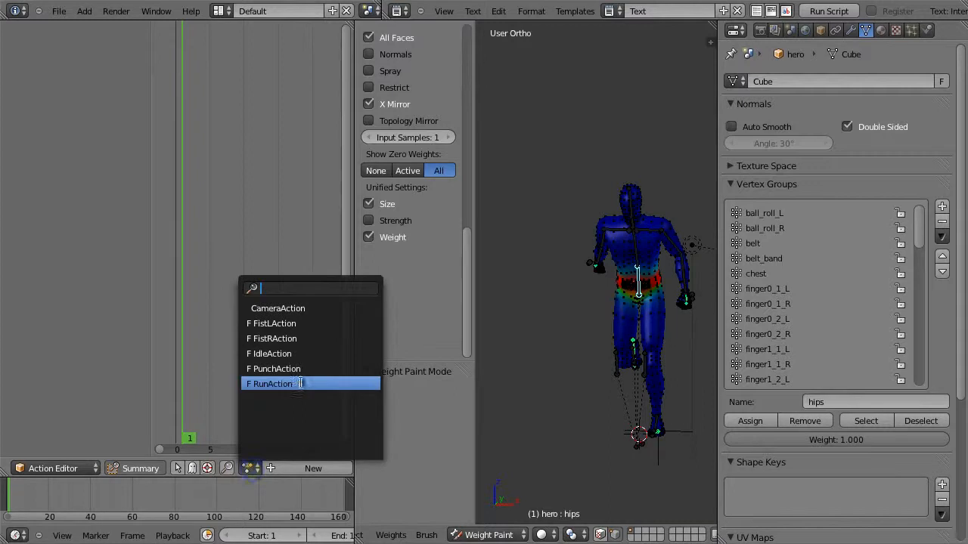
click(299, 389)
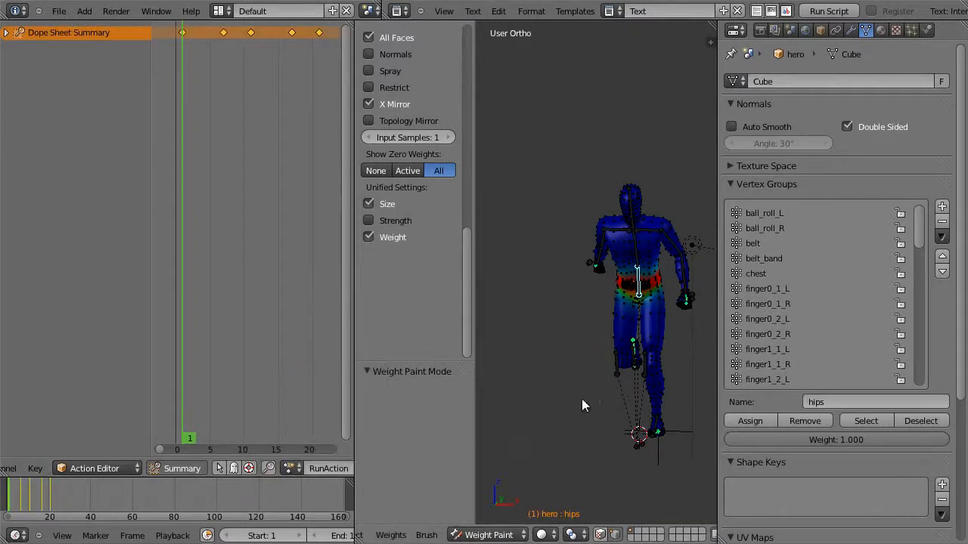
click(292, 468)
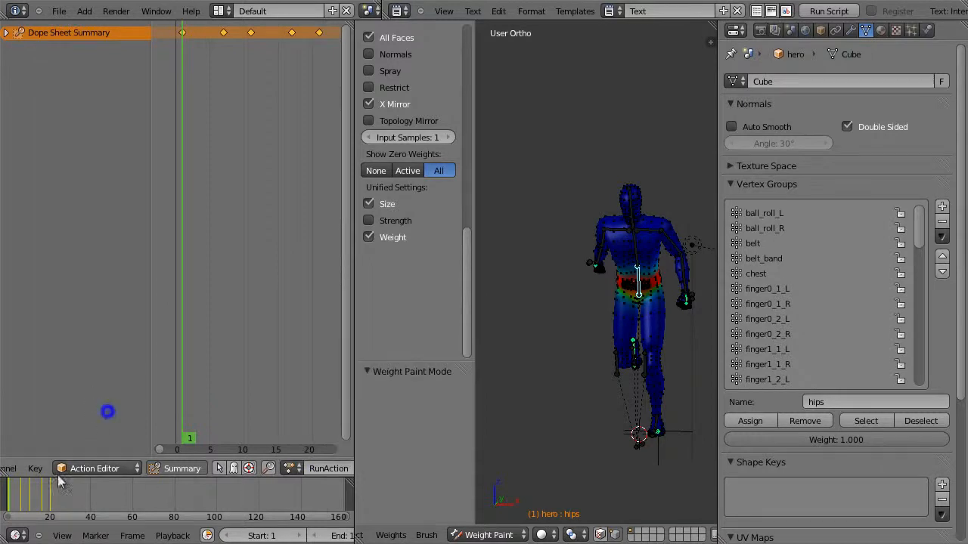
drag(12, 503, 46, 505)
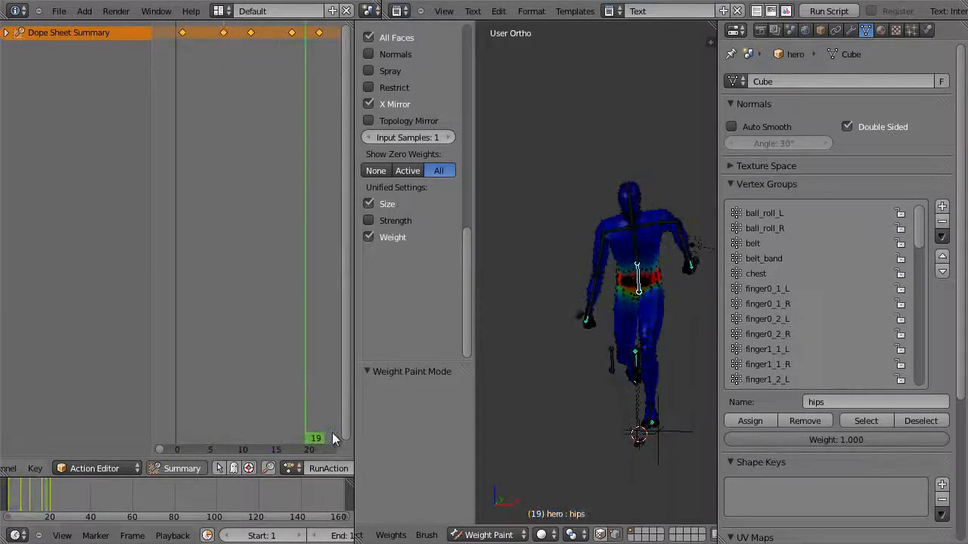
Switch the hero to Object Mode and set the viewport shading to Texture
click(493, 534)
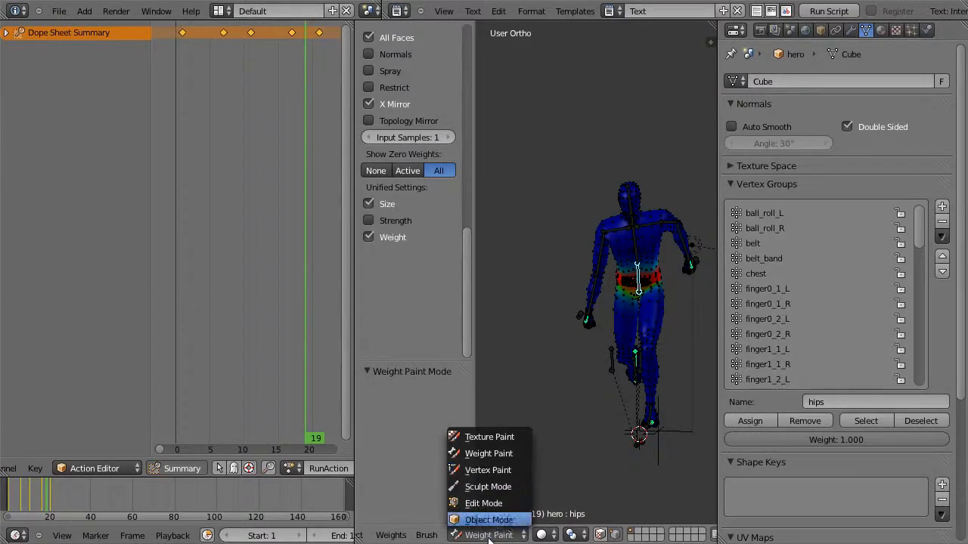
click(498, 520)
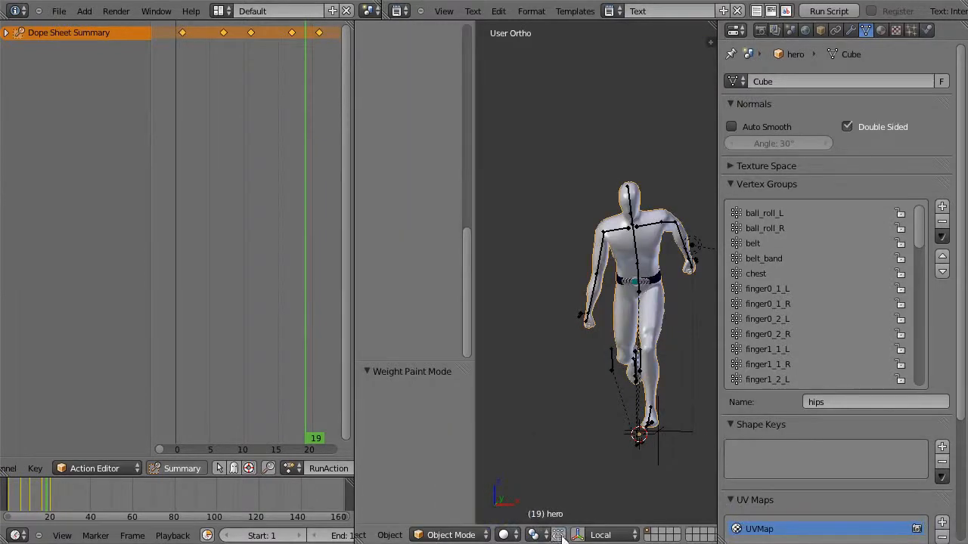
click(509, 534)
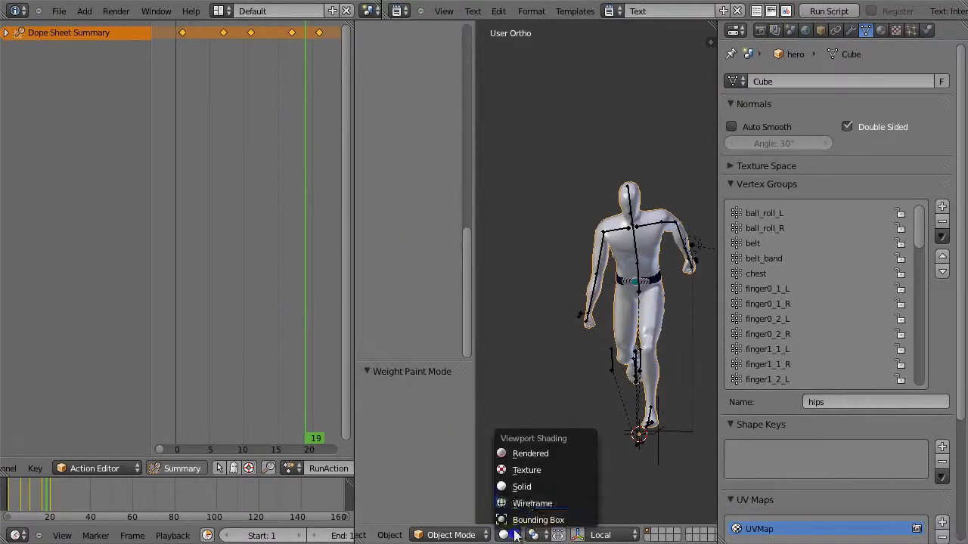
click(537, 470)
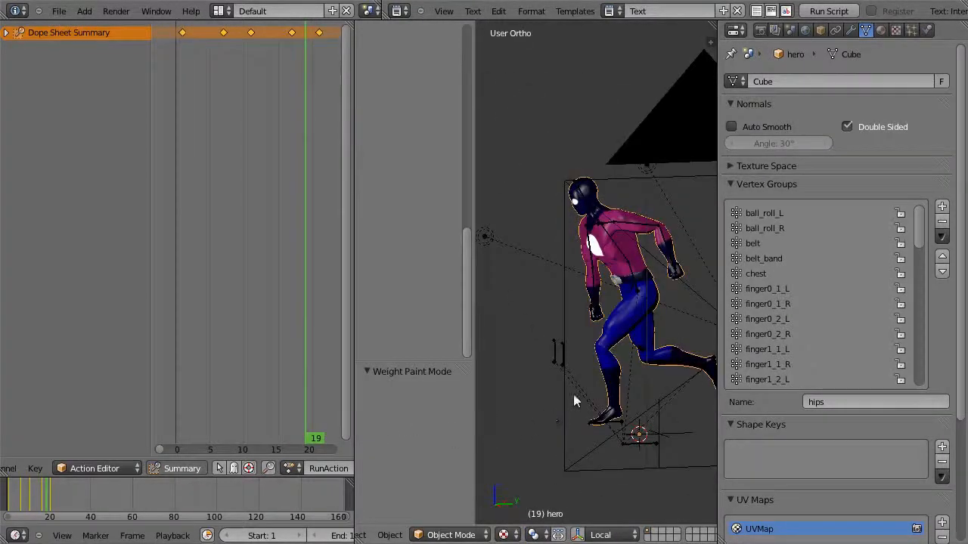
Review the hero's run animation by scrubbing the timeline to frame 11 and playing it back
scroll(629, 304, up, 4)
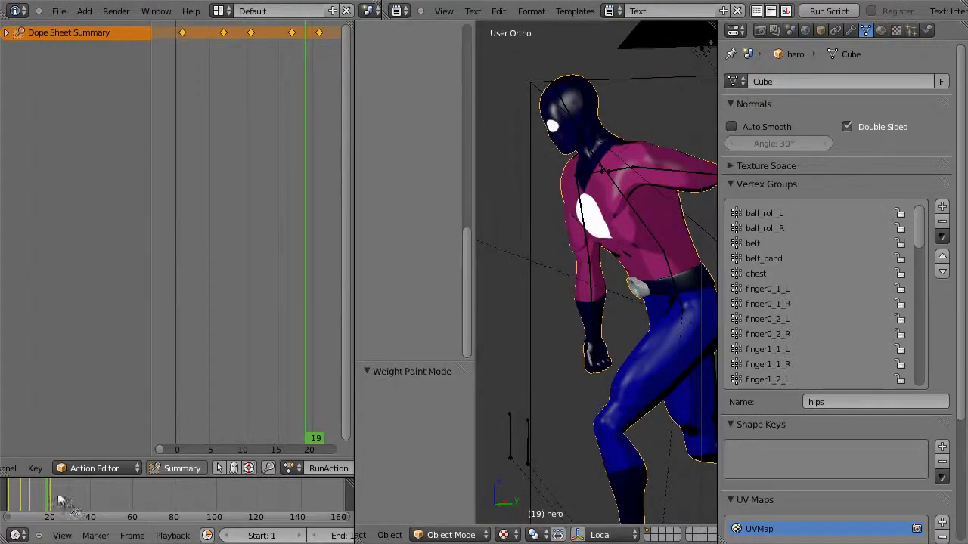
mouse_move(44, 497)
mouse_down()
mouse_move(2, 499)
mouse_move(47, 497)
mouse_up()
middle_drag(527, 353, 601, 348)
scroll(572, 346, down, 3)
drag(50, 504, 30, 480)
key(alt+a)
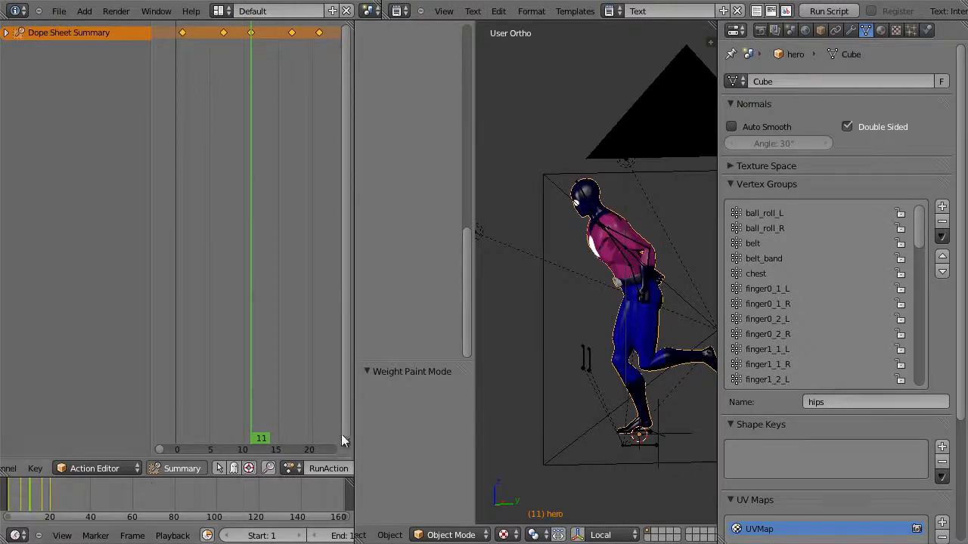
Widen the Action Editor area and narrow its channel list to give the keyframes more room
drag(354, 428, 366, 425)
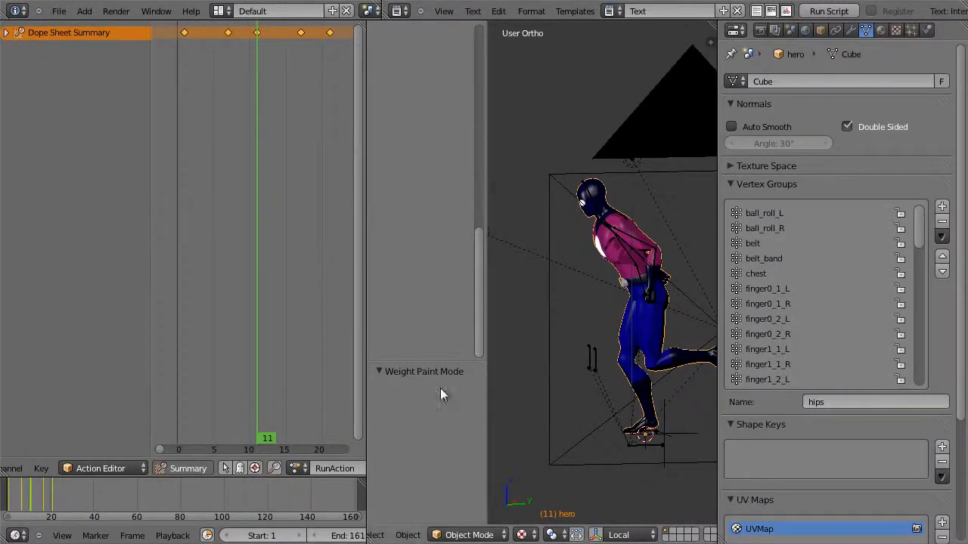
middle_drag(587, 341, 642, 330)
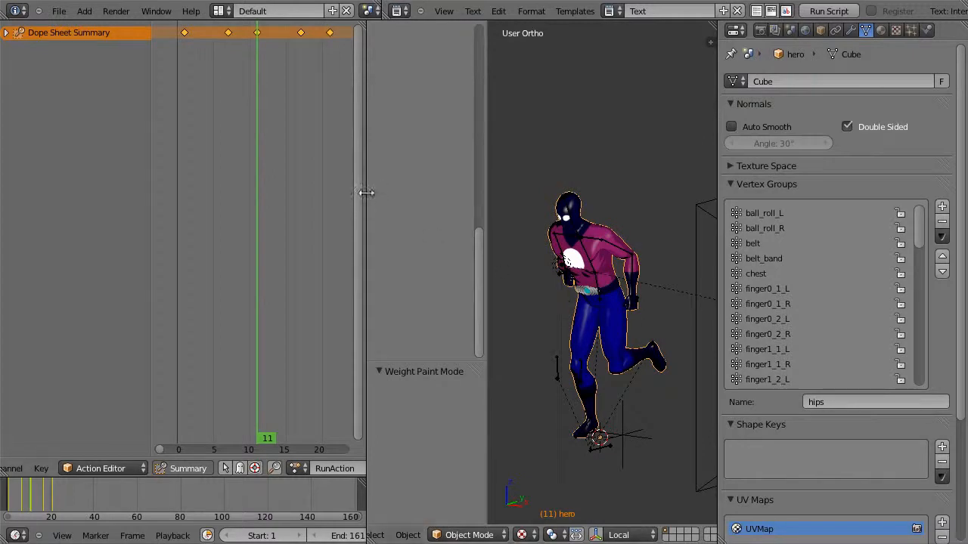
mouse_move(369, 193)
mouse_down()
mouse_move(399, 194)
mouse_move(371, 195)
mouse_up()
mouse_move(295, 394)
middle_down()
mouse_move(217, 376)
mouse_move(280, 389)
middle_up()
drag(151, 403, 46, 393)
middle_drag(260, 377, 239, 387)
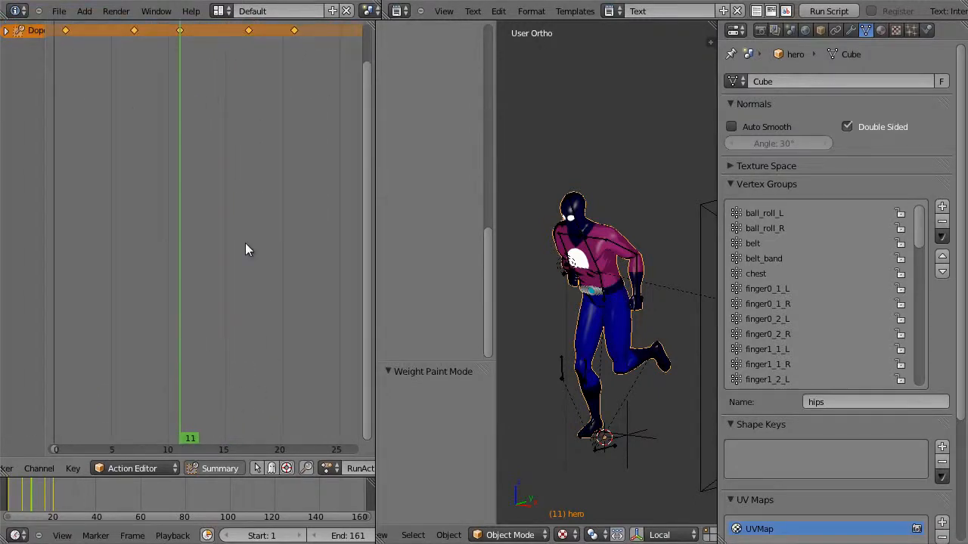
Append RunAction from the Action data of hero38.blend
click(59, 11)
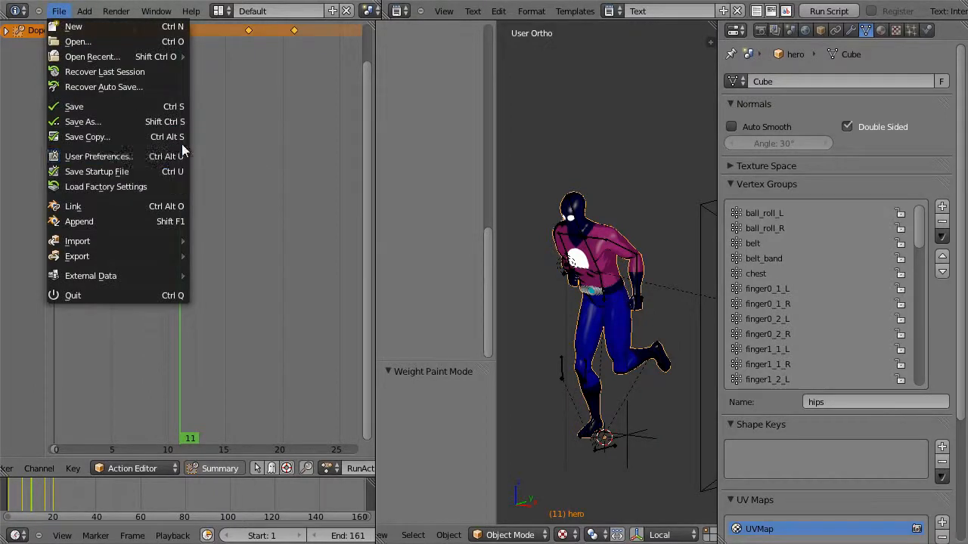
click(159, 221)
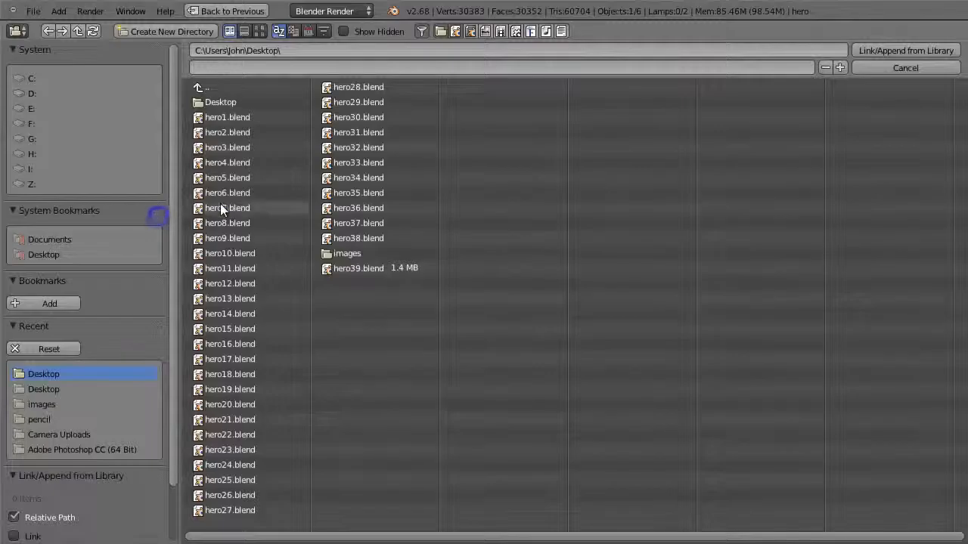
double_click(378, 242)
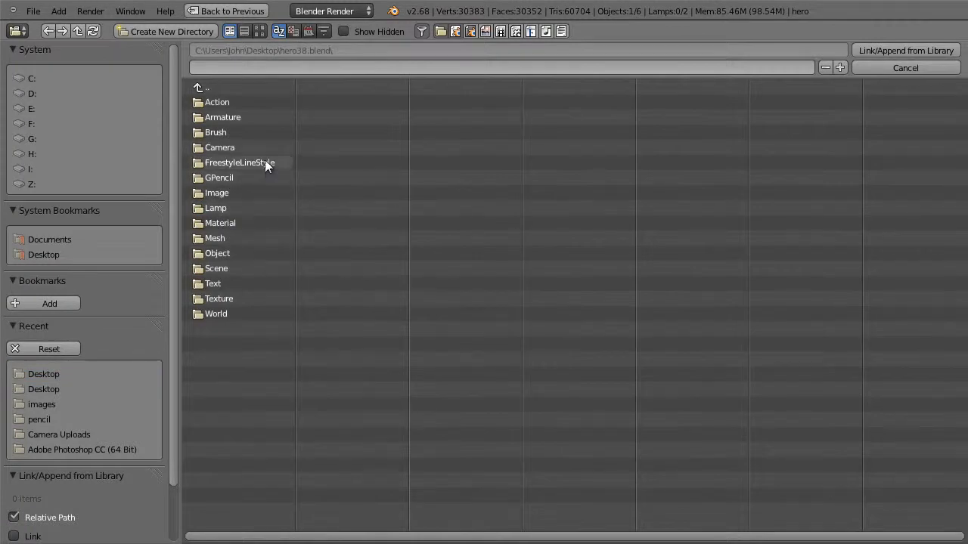
double_click(224, 102)
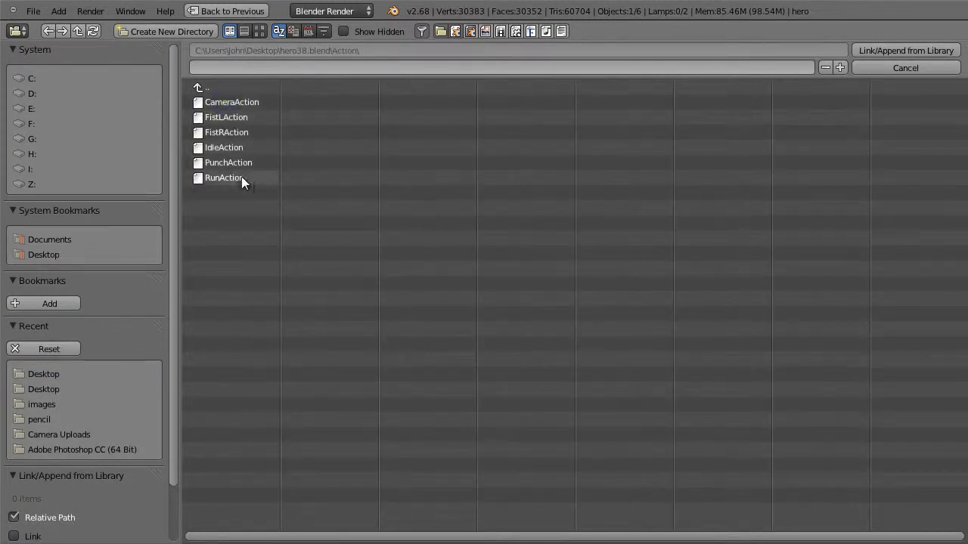
click(905, 51)
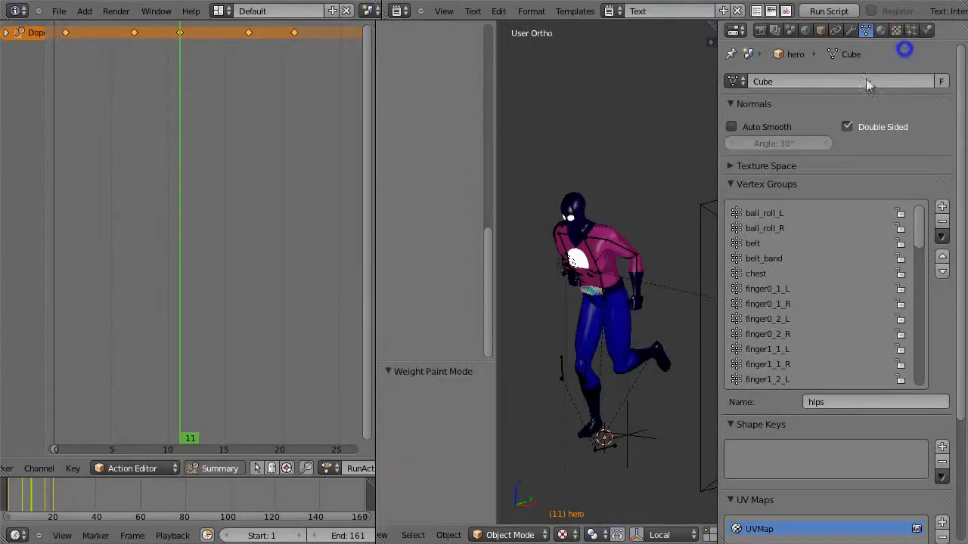
Assign RunAction.001 in the Action Editor and scrub the timeline to frame 18 to check the run
mouse_move(339, 388)
middle_down()
mouse_move(292, 381)
mouse_move(327, 387)
middle_up()
ctrl+scroll(318, 468, down, 3)
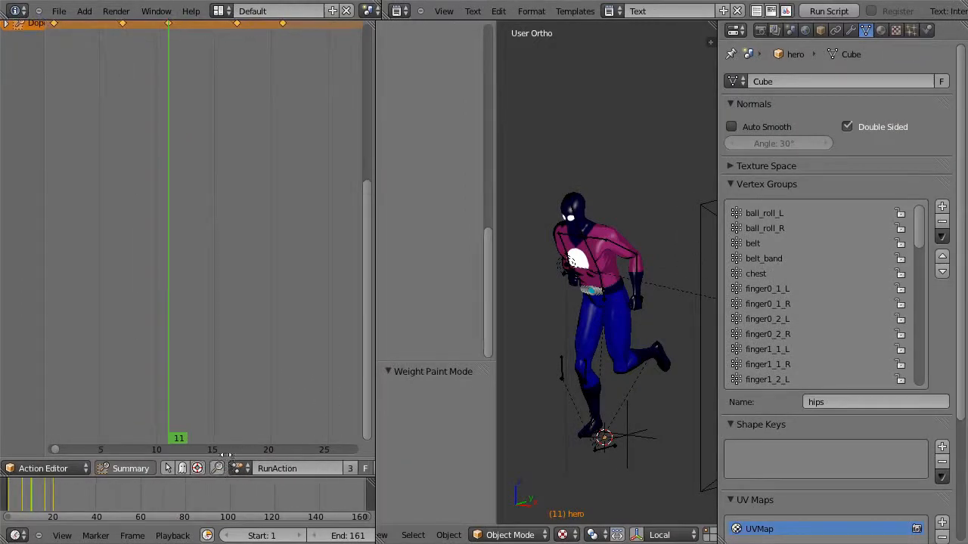
click(242, 468)
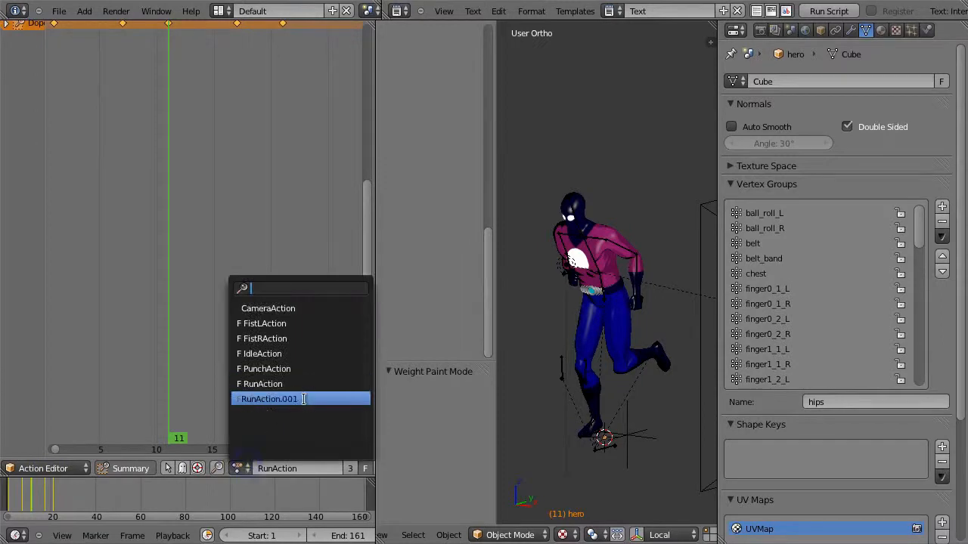
click(305, 399)
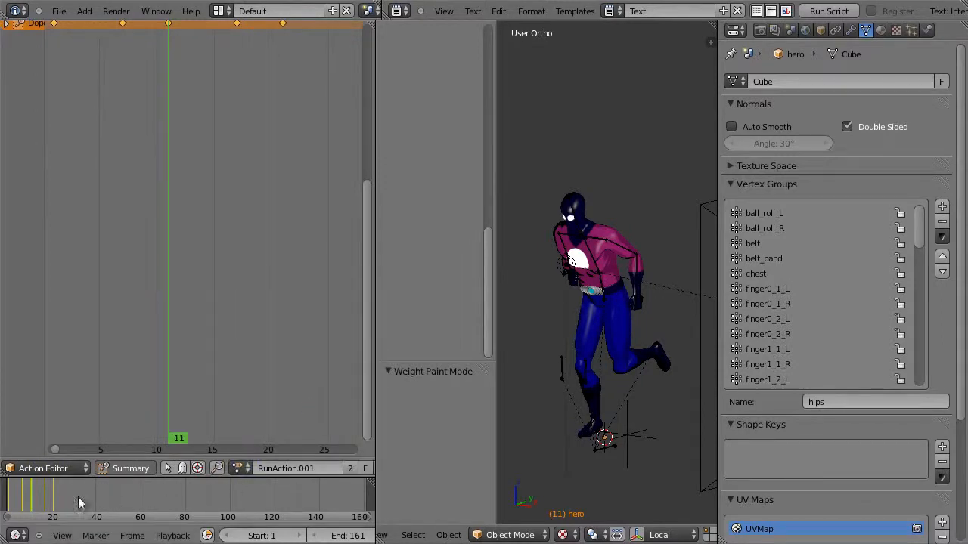
mouse_move(53, 500)
mouse_down()
mouse_move(8, 494)
mouse_move(66, 489)
mouse_move(48, 488)
mouse_up()
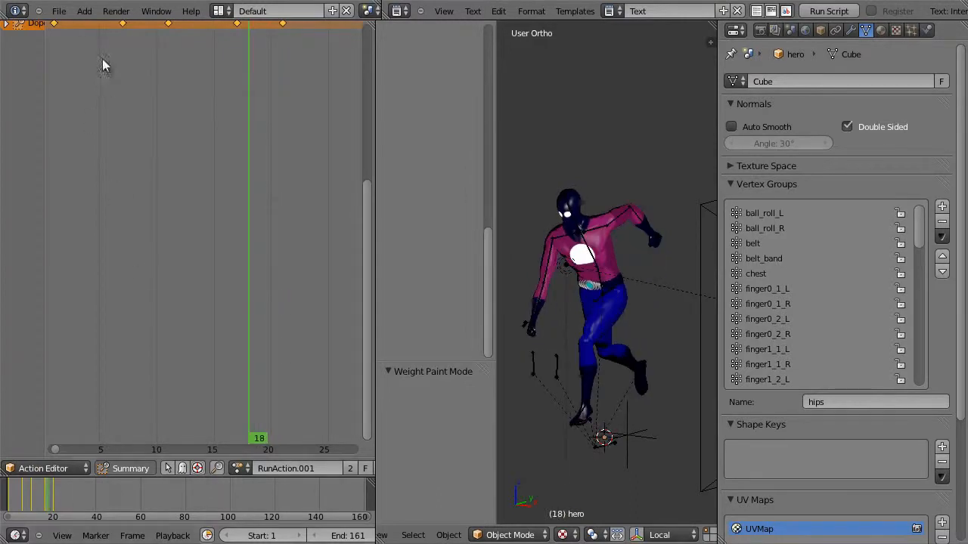
Append RunAction from the Action data of hero37.blend
click(59, 10)
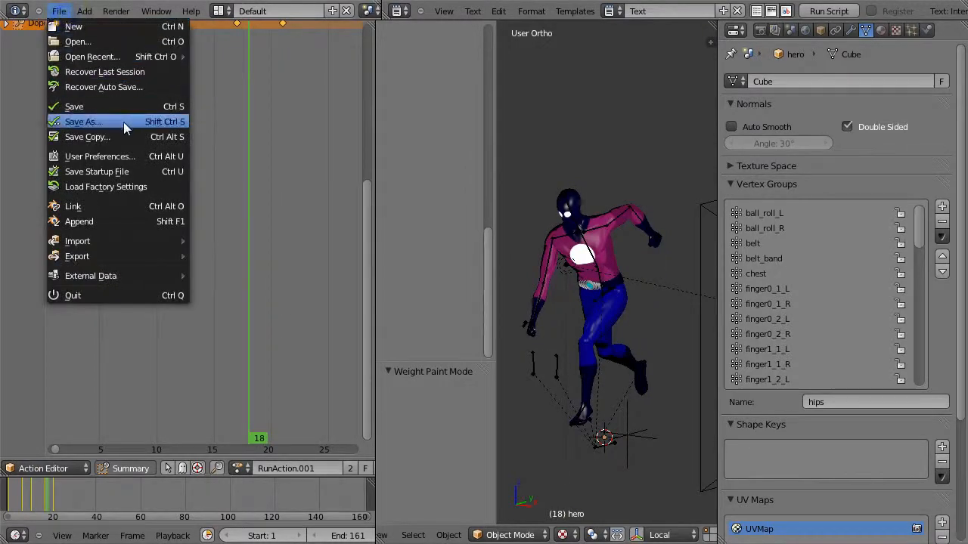
click(137, 221)
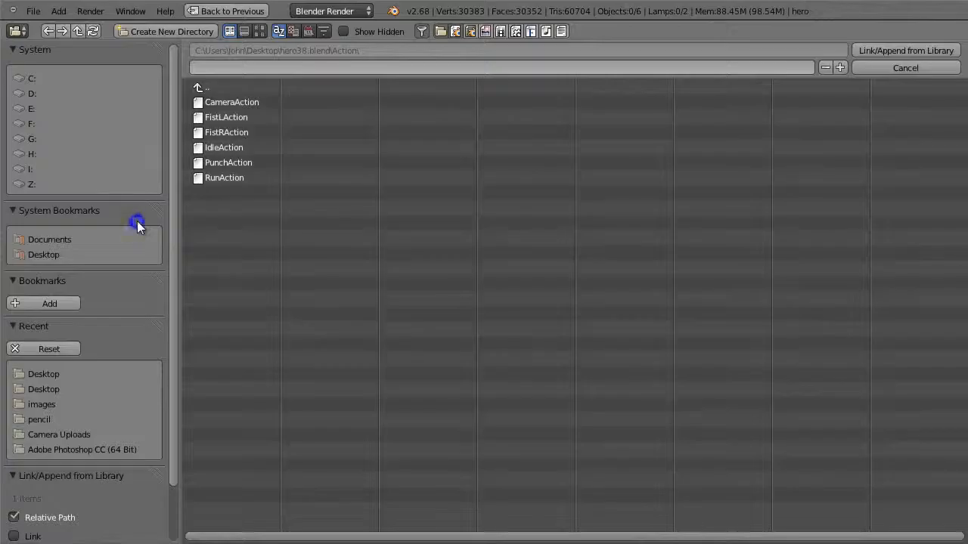
click(200, 88)
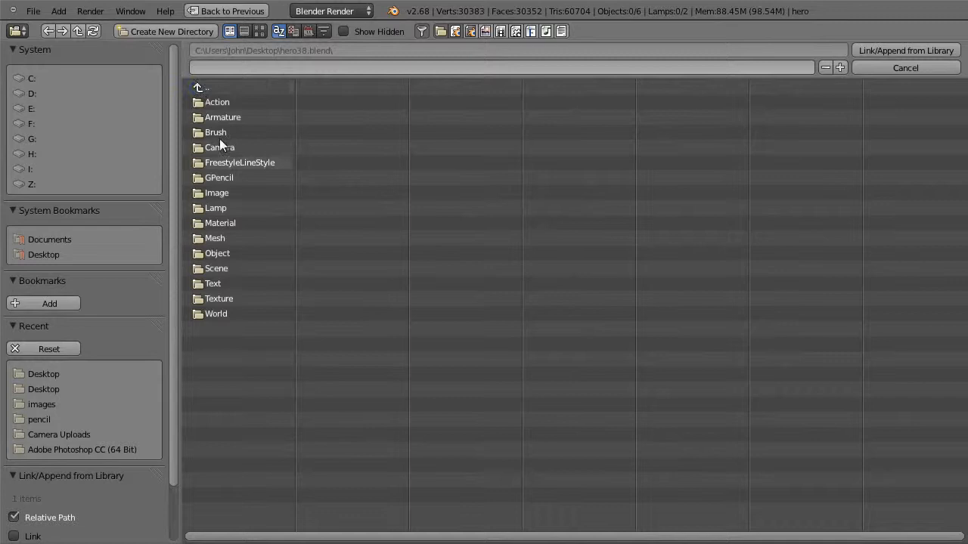
click(205, 90)
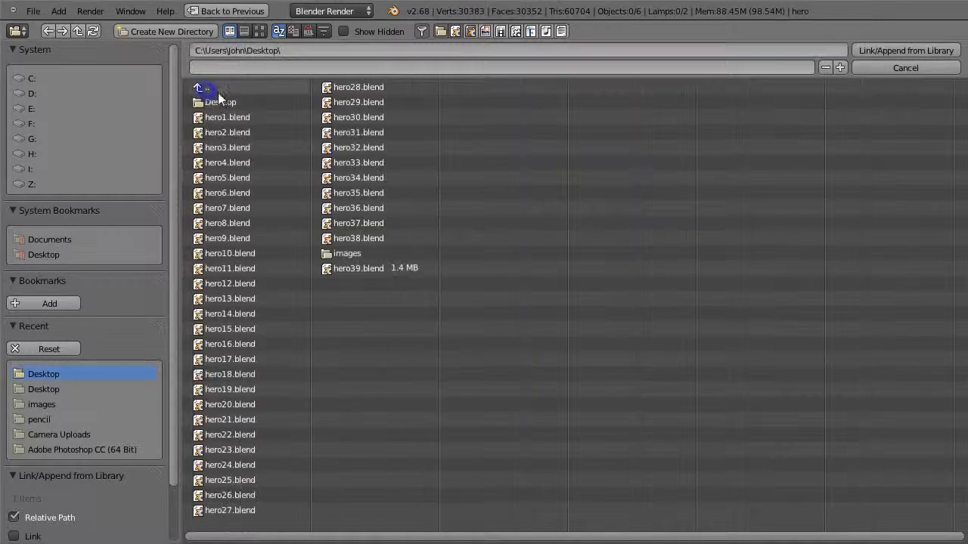
click(375, 222)
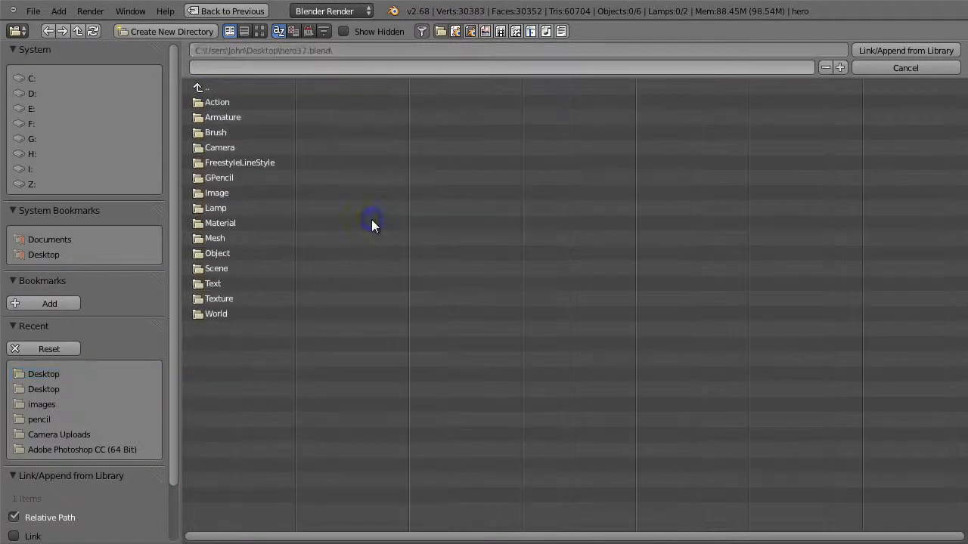
click(227, 104)
click(236, 165)
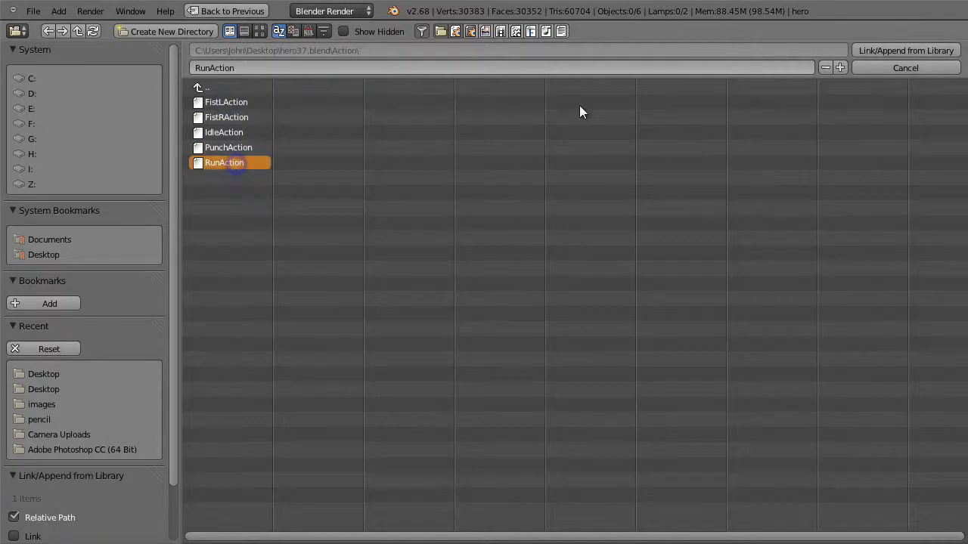
click(902, 51)
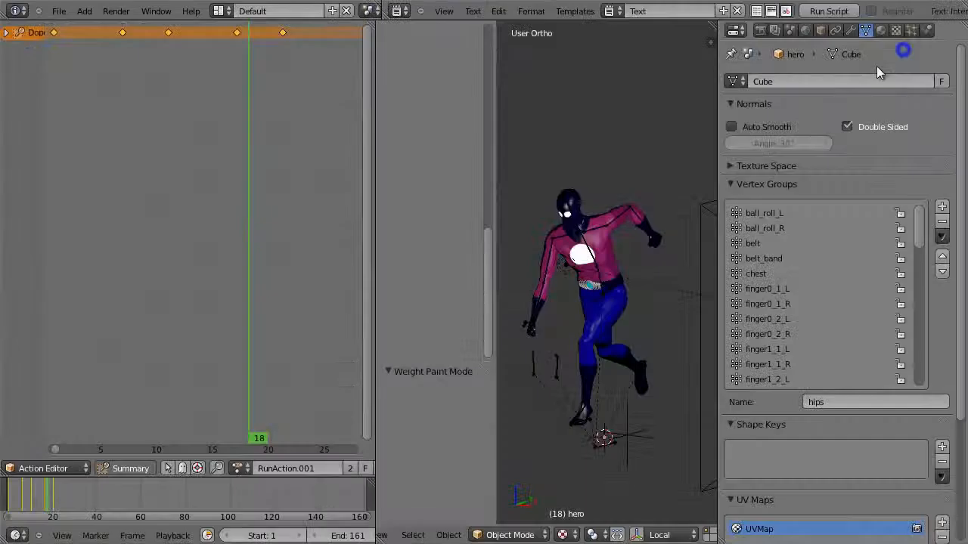
Assign RunAction.002 to the hero in the Action Editor and check the pose from several angles
click(238, 468)
click(269, 415)
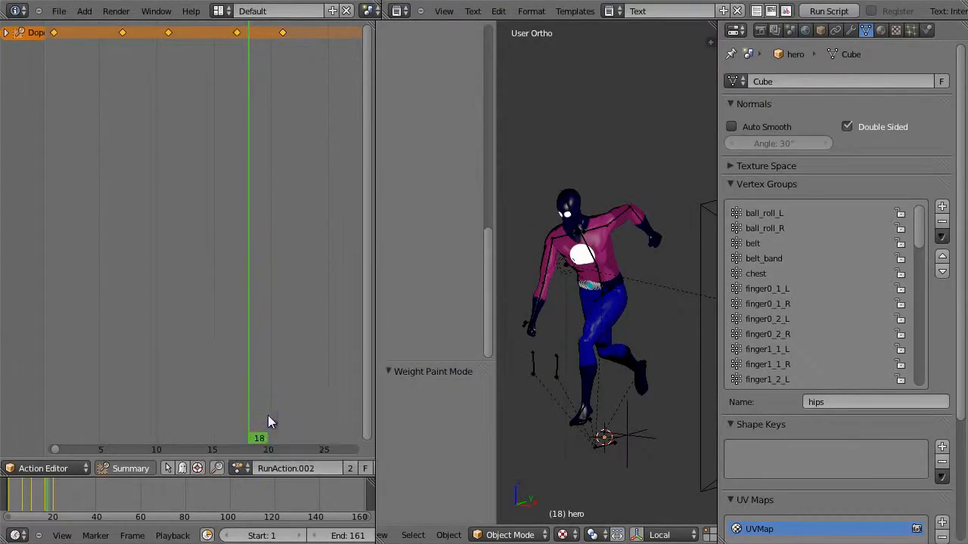
middle_drag(553, 343, 69, 331)
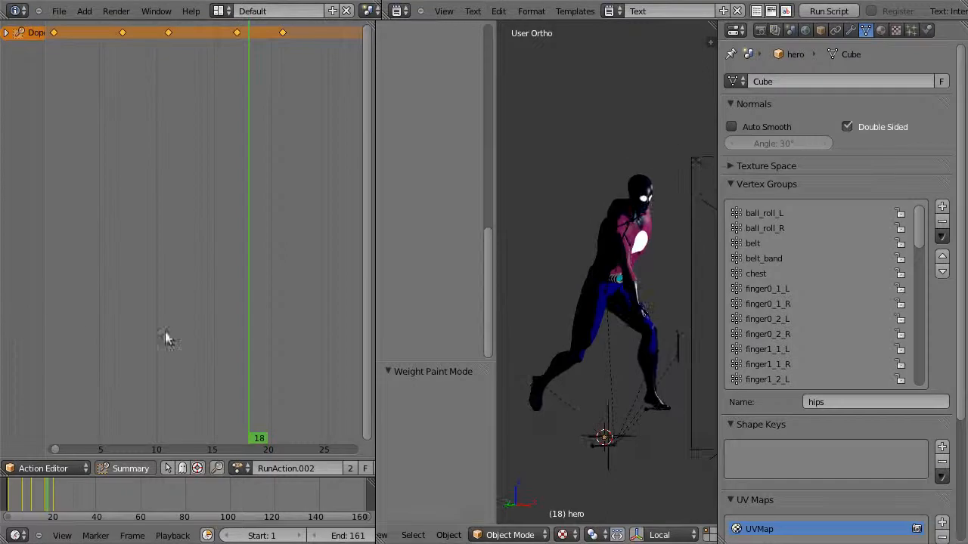
middle_drag(386, 350, 461, 340)
Select the armature's right lower arm bone and try rotating it to test the rig
right_click(545, 259)
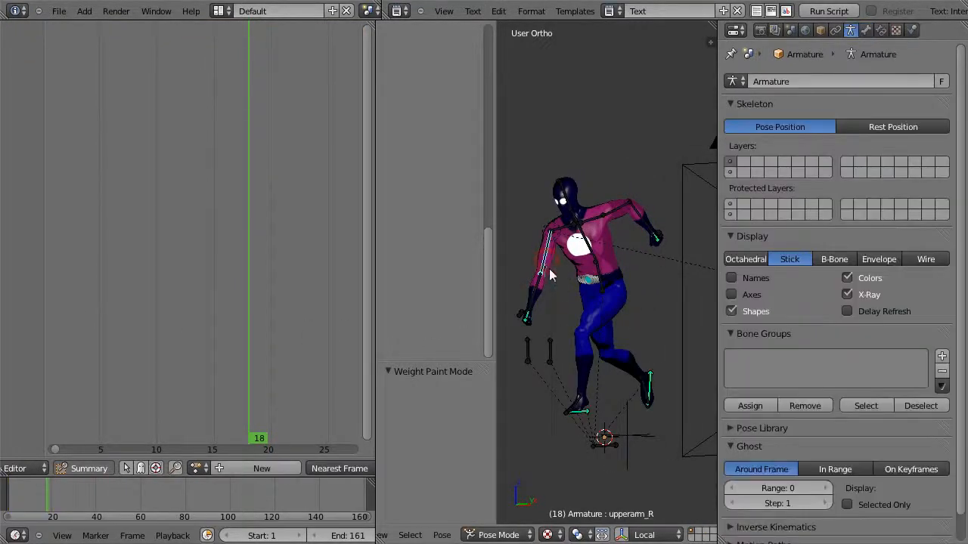
right_click(544, 311)
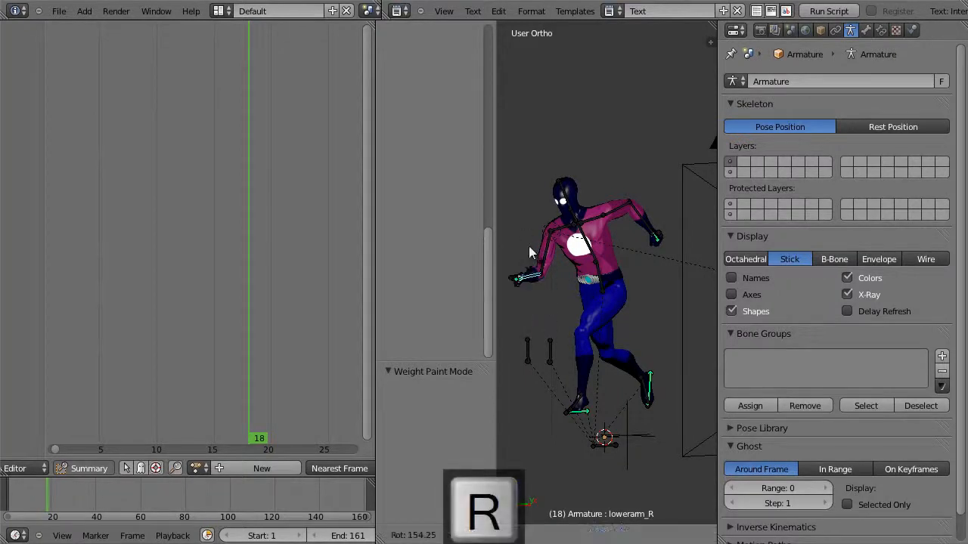
key(Escape)
key(Print)
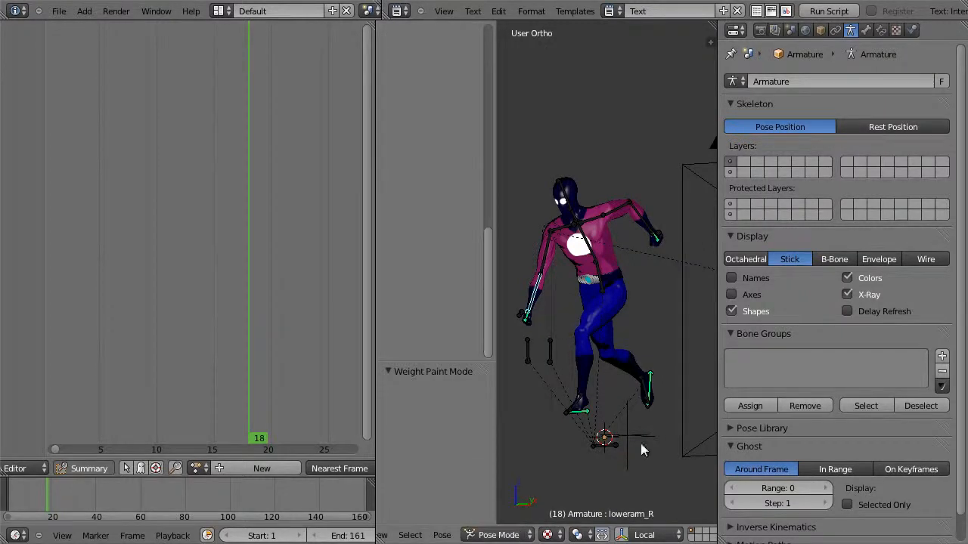
Assign PunchAction to the armature and scrub to frame 5 to check the punch
click(198, 468)
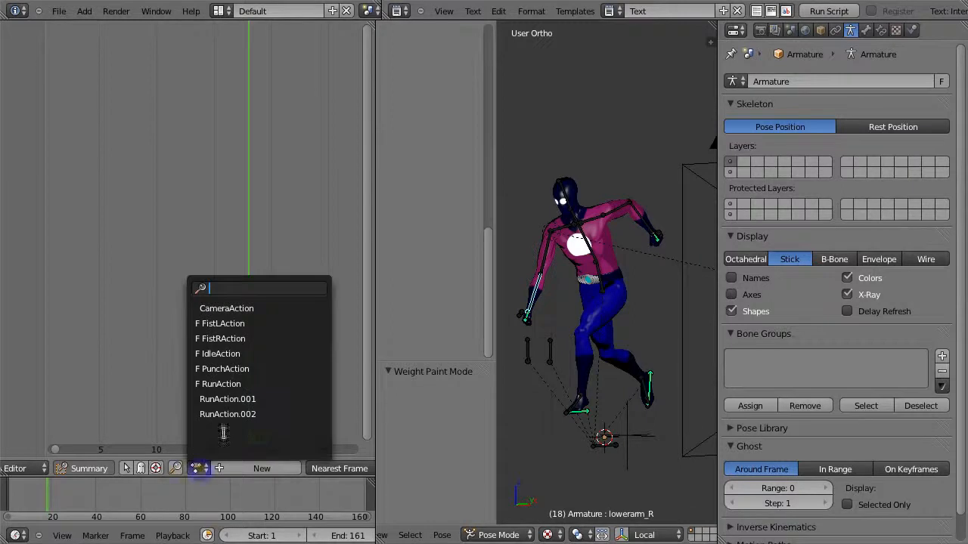
click(246, 369)
middle_drag(592, 387, 452, 378)
mouse_move(18, 496)
mouse_down()
mouse_move(37, 492)
mouse_move(11, 493)
mouse_up()
Assign IdleAction to the armature and scrub back to frame 0 to check the idle pose
click(240, 469)
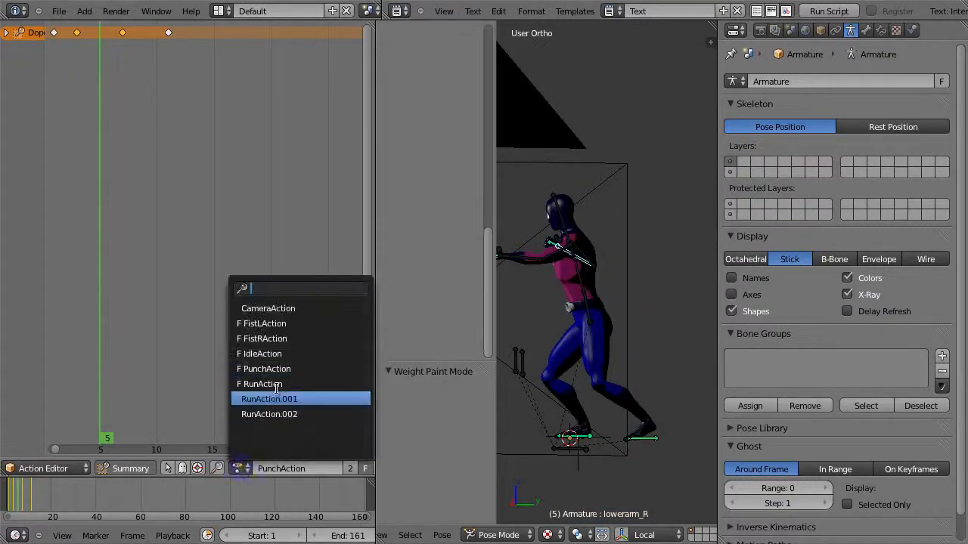
click(261, 353)
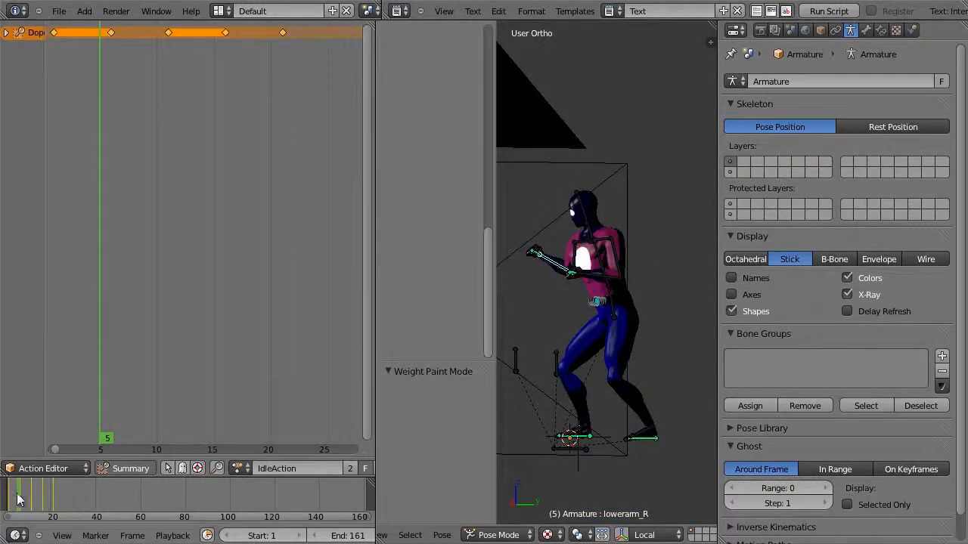
mouse_move(22, 493)
mouse_down()
mouse_move(61, 495)
mouse_move(7, 496)
mouse_up()
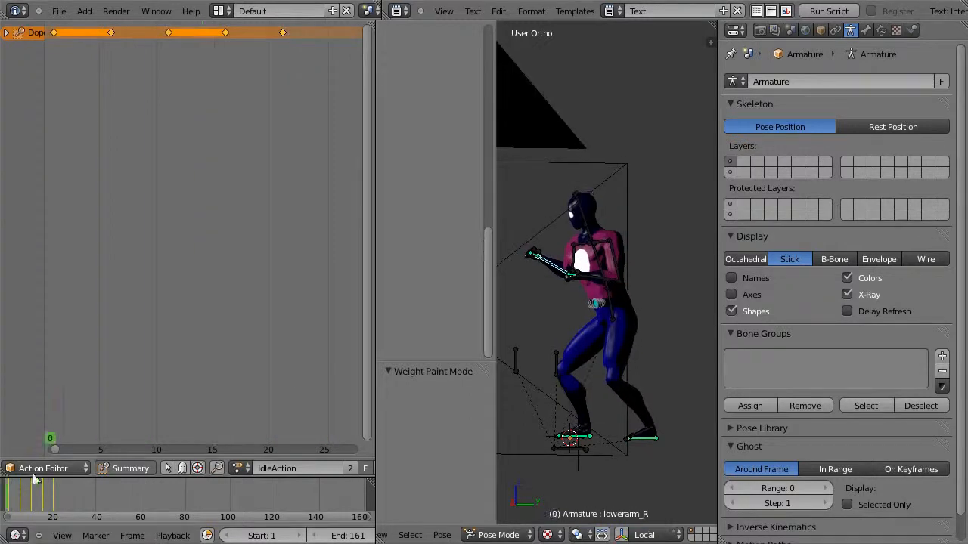
Assign RunAction to the armature and check the run from the front, scrubbing to frame 10
click(239, 469)
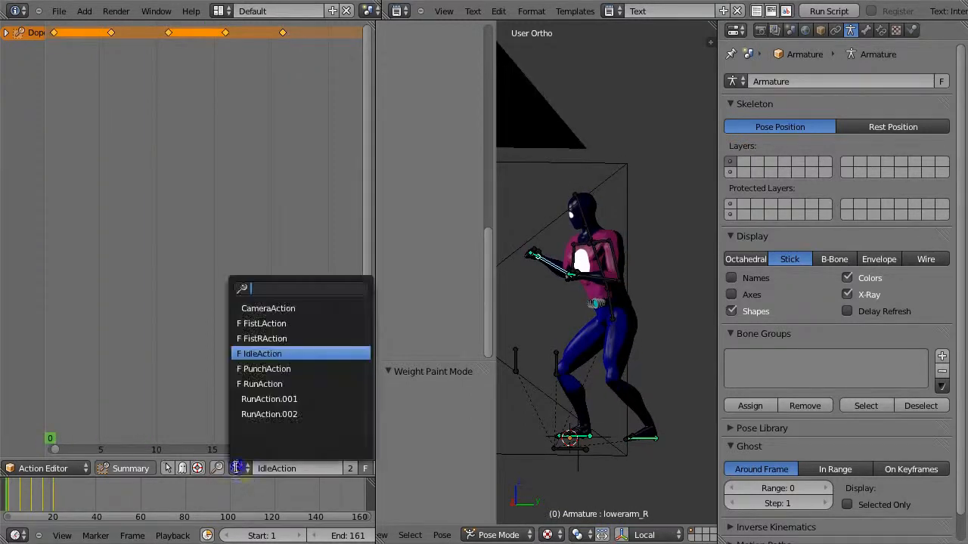
click(269, 384)
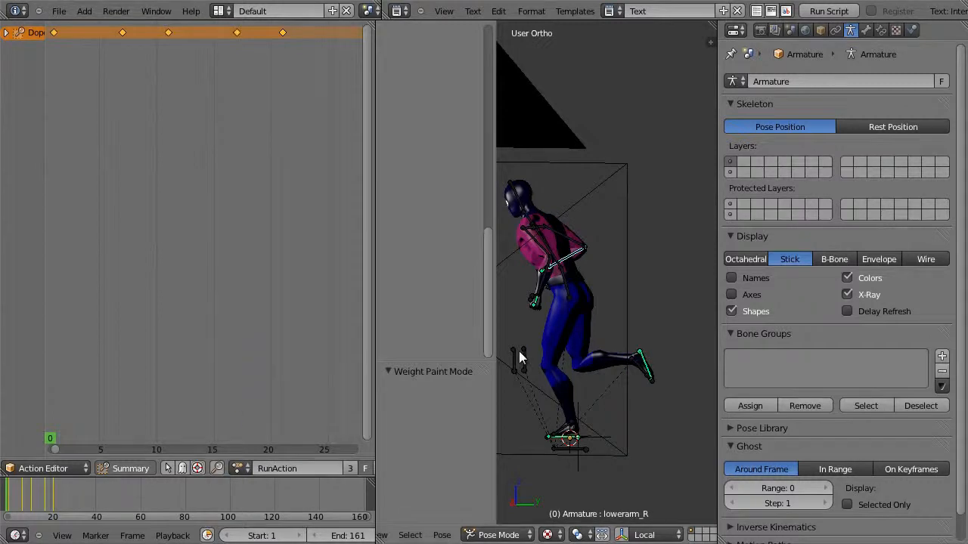
key(KP_1)
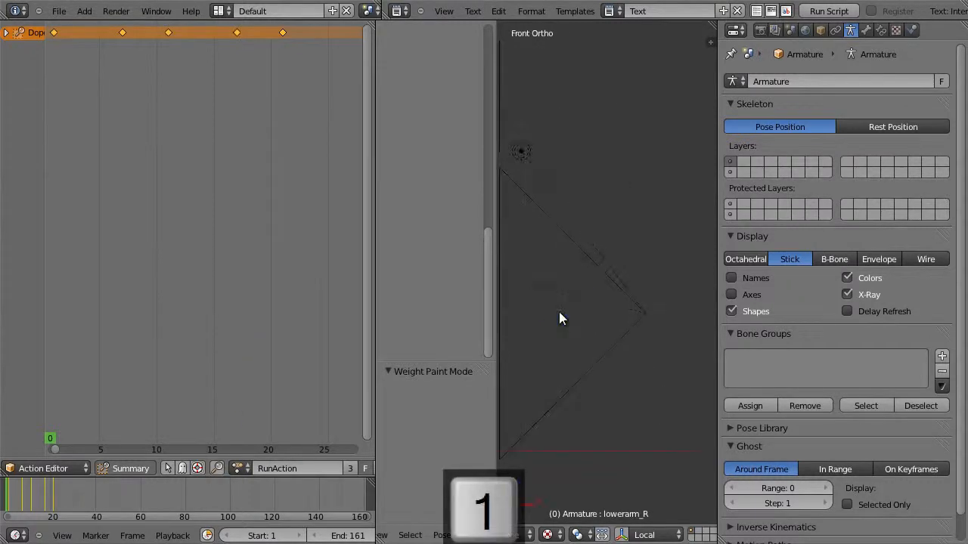
key(Delete)
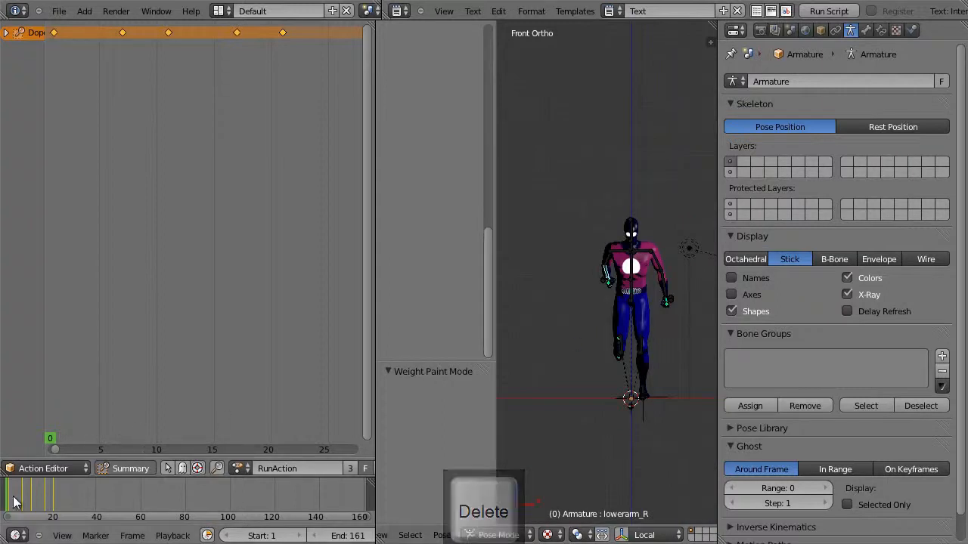
drag(6, 499, 234, 453)
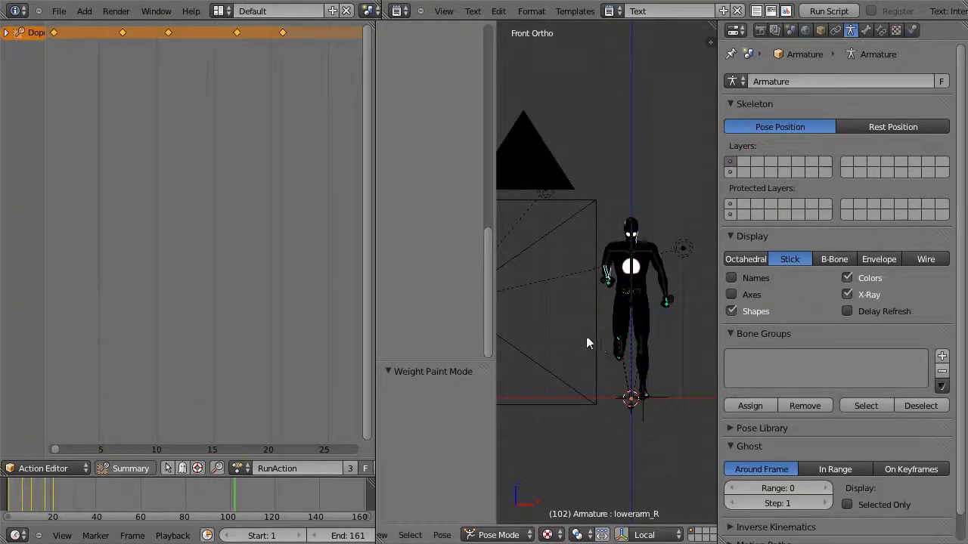
scroll(625, 331, up, 5)
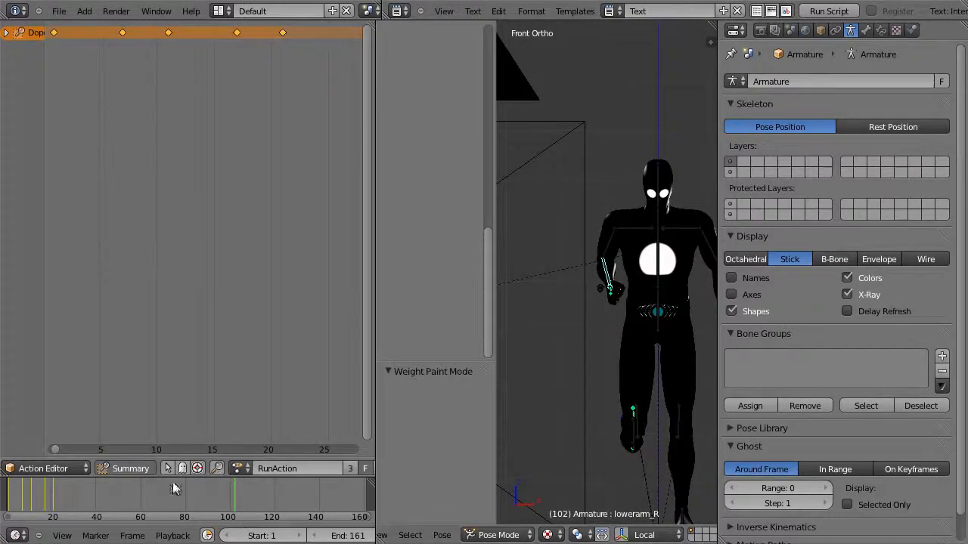
click(42, 495)
drag(47, 491, 29, 499)
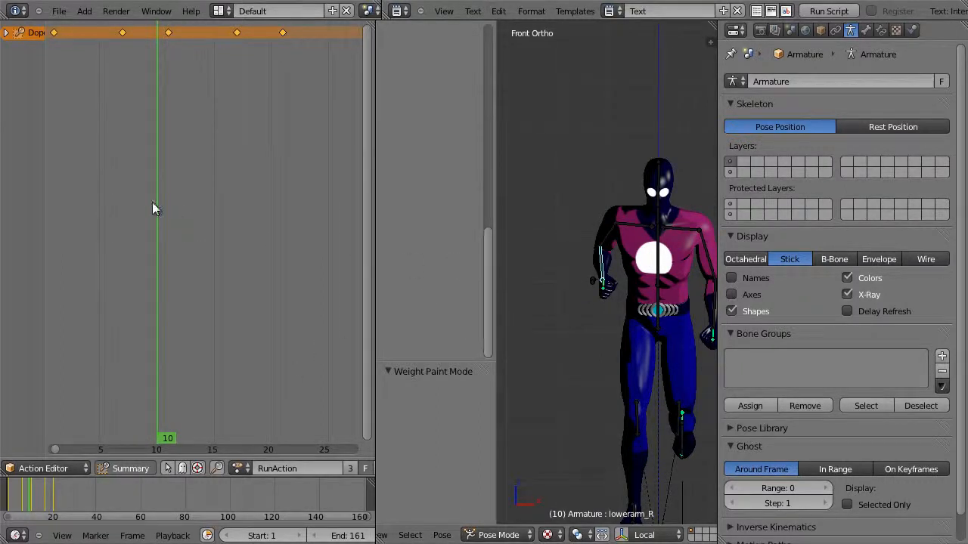
Expand the Dope Sheet summary channels and, at frame 1 in right view, rotate the right lower arm bone about -53°
click(6, 33)
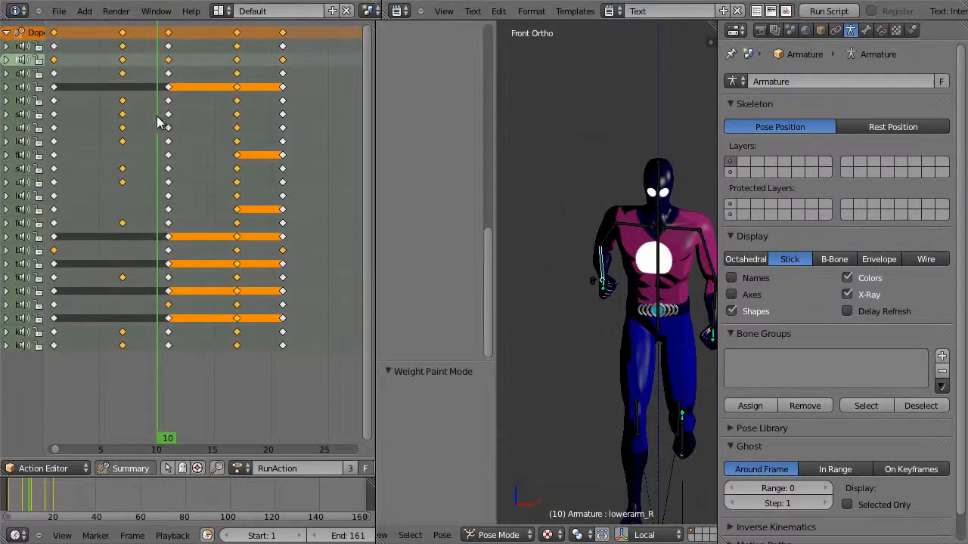
click(53, 121)
key(KP_3)
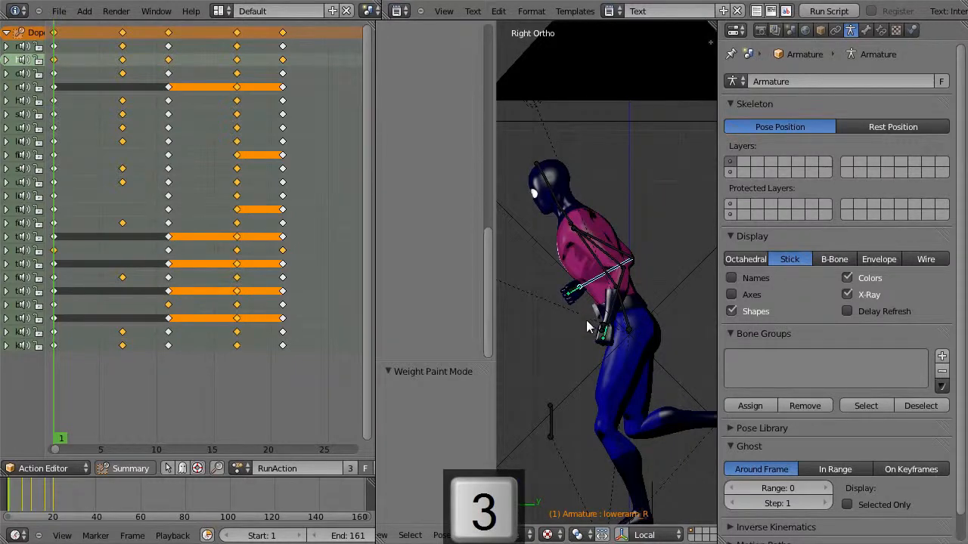
key(r)
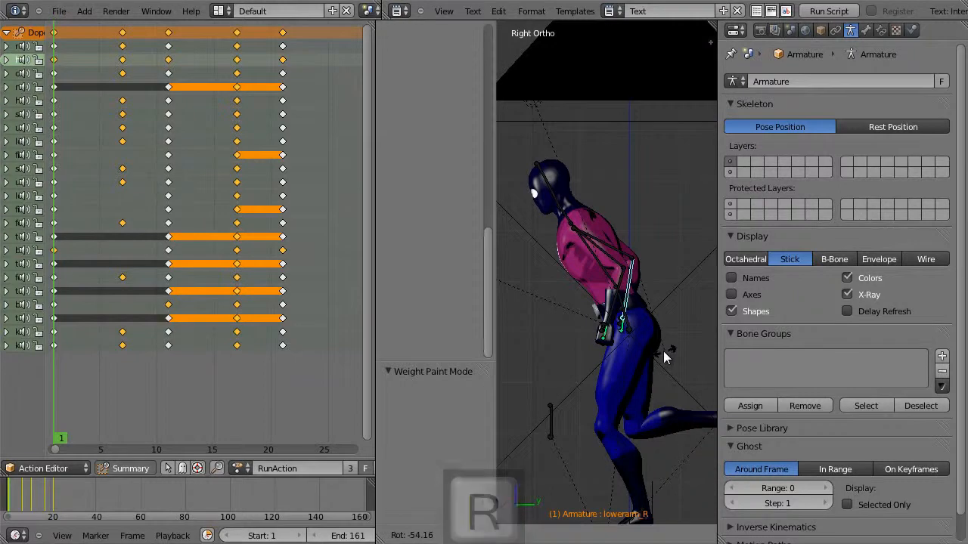
click(663, 351)
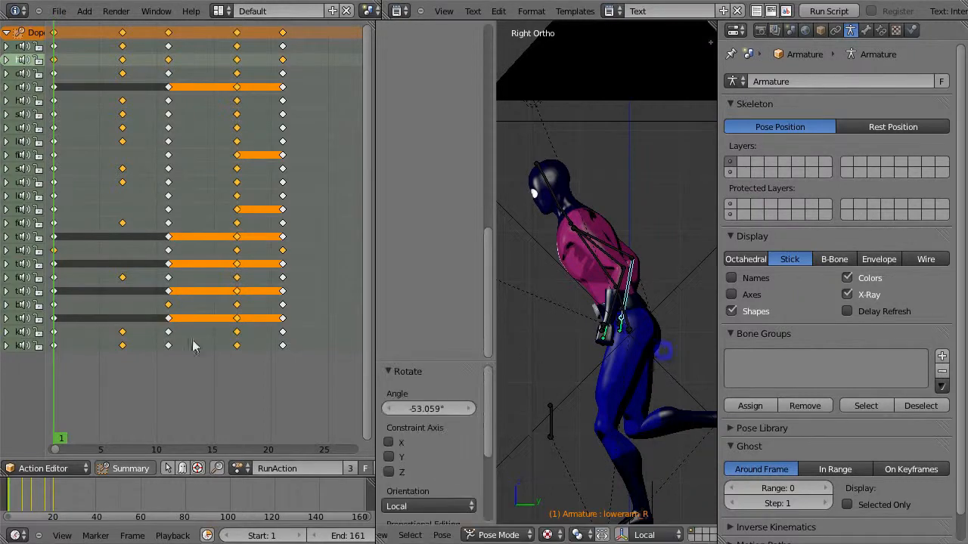
Check the run poses at keyframes 7, 11, 17 and 21, finishing back at frame 1
click(120, 358)
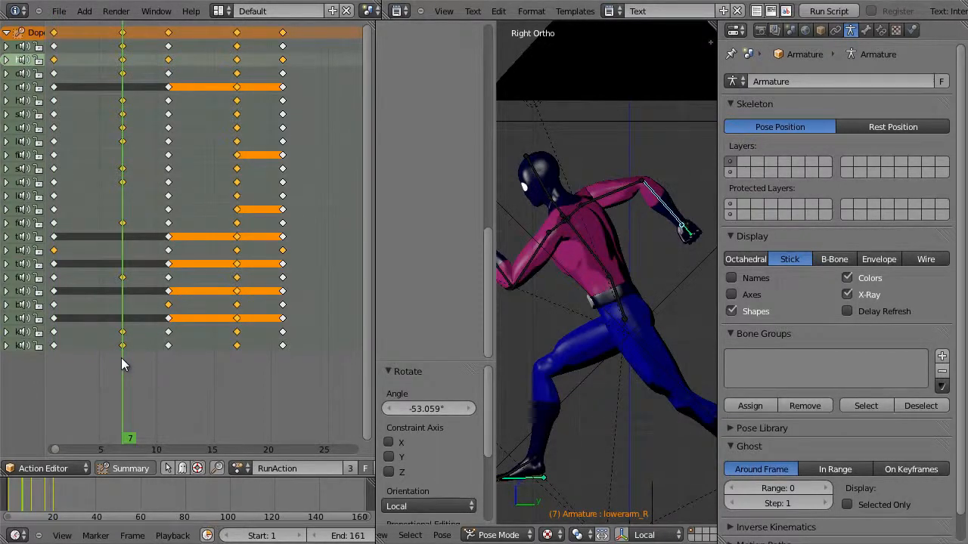
click(167, 356)
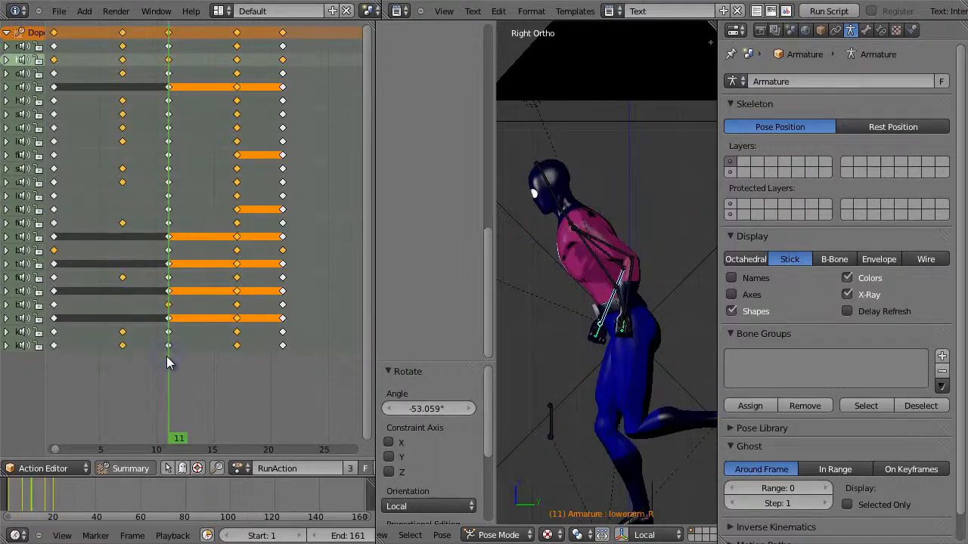
click(233, 360)
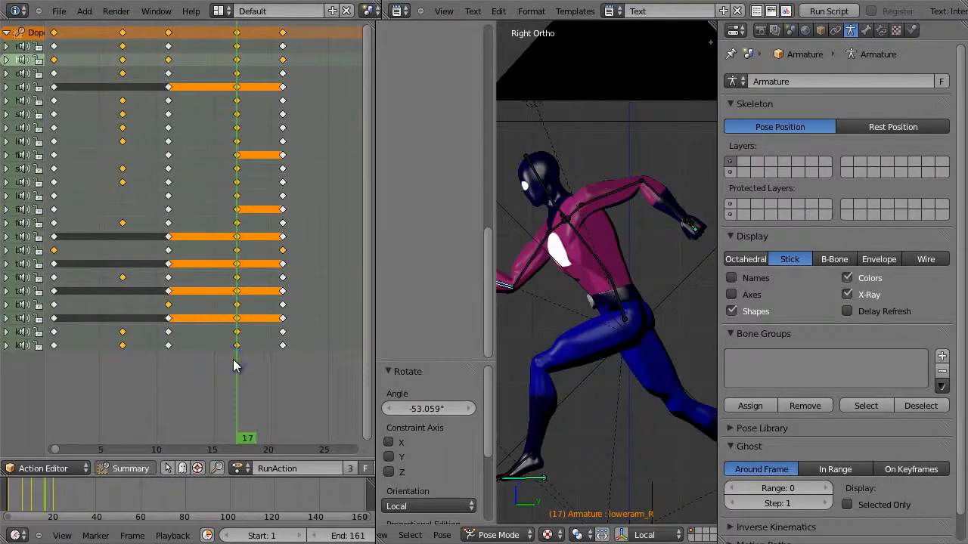
click(280, 352)
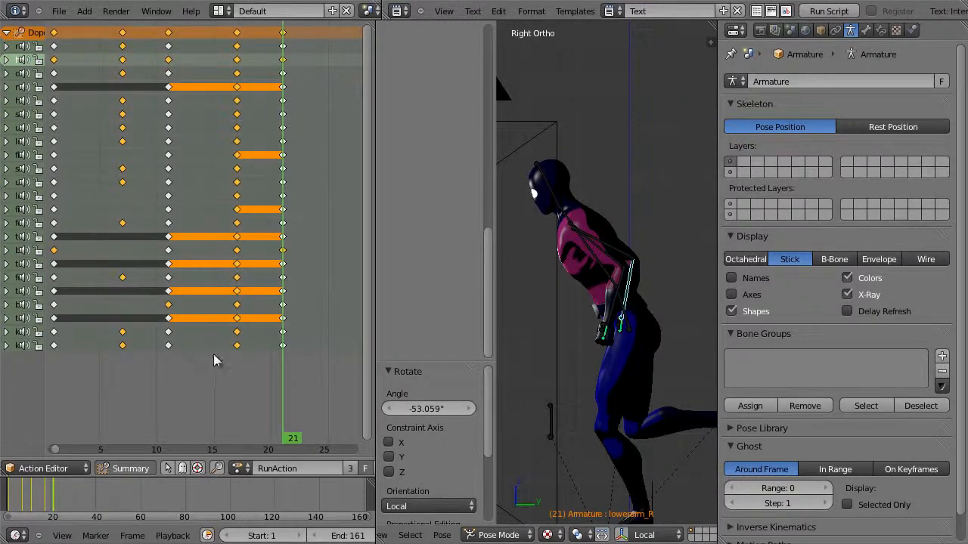
click(53, 362)
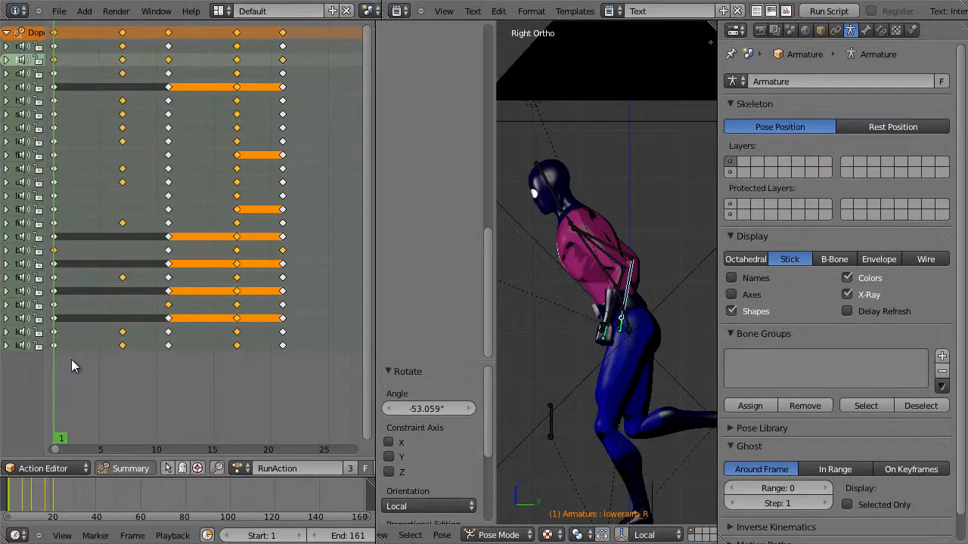
Reveal the timeline's playback and auto-keyframe controls, and examine the hero's belt and arms up close in the frame 1 pose
mouse_move(283, 531)
middle_down()
mouse_move(4, 529)
mouse_move(151, 490)
mouse_move(322, 469)
middle_up()
middle_drag(614, 307, 606, 259)
scroll(665, 288, down, 3)
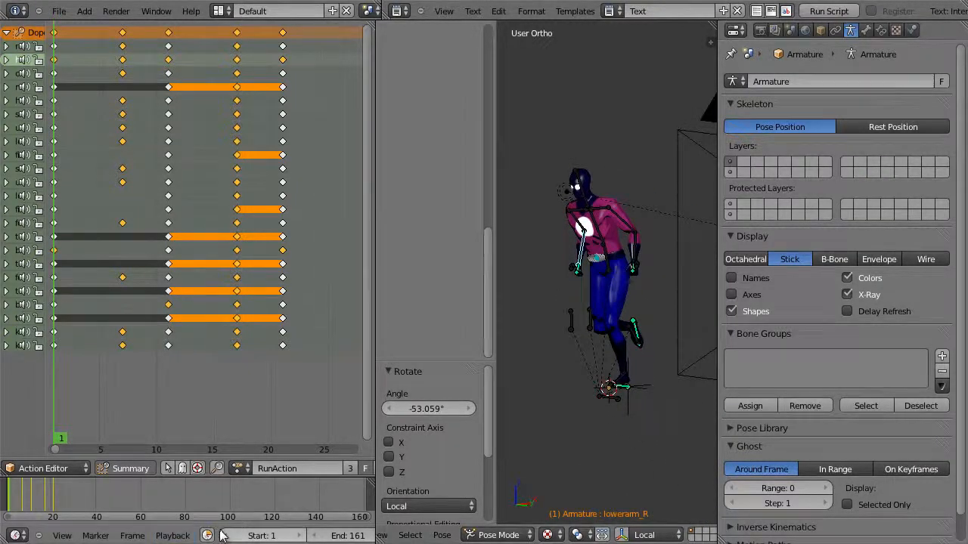
scroll(217, 529, down, 5)
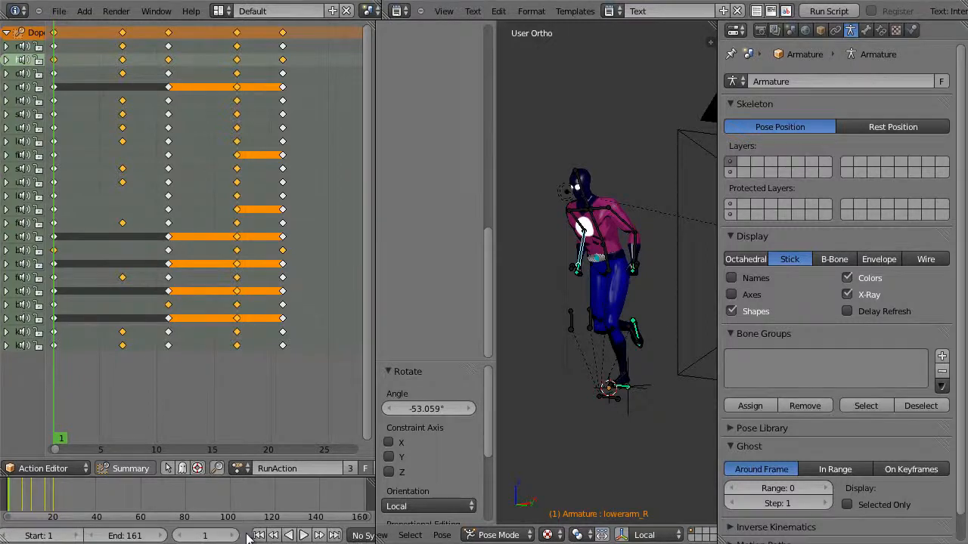
scroll(155, 533, down, 3)
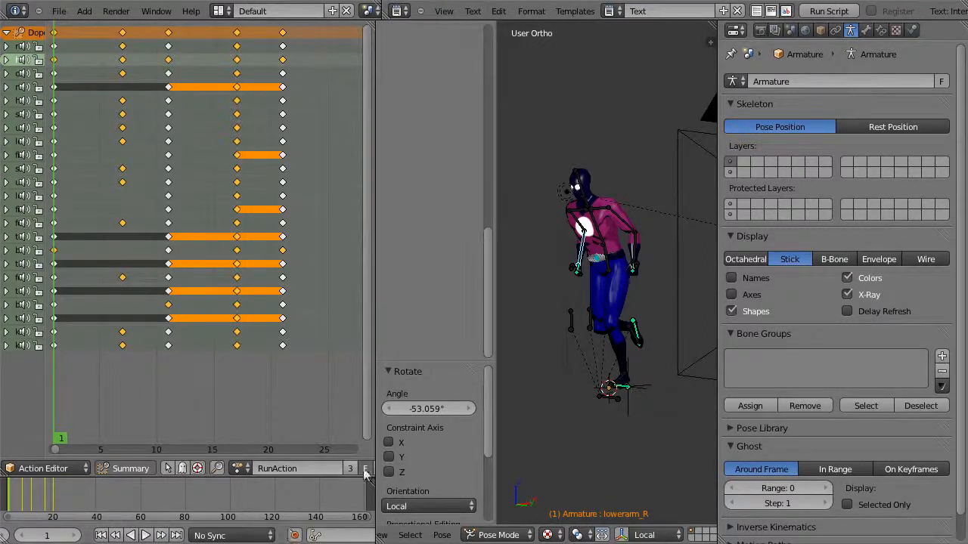
middle_drag(612, 269, 587, 303)
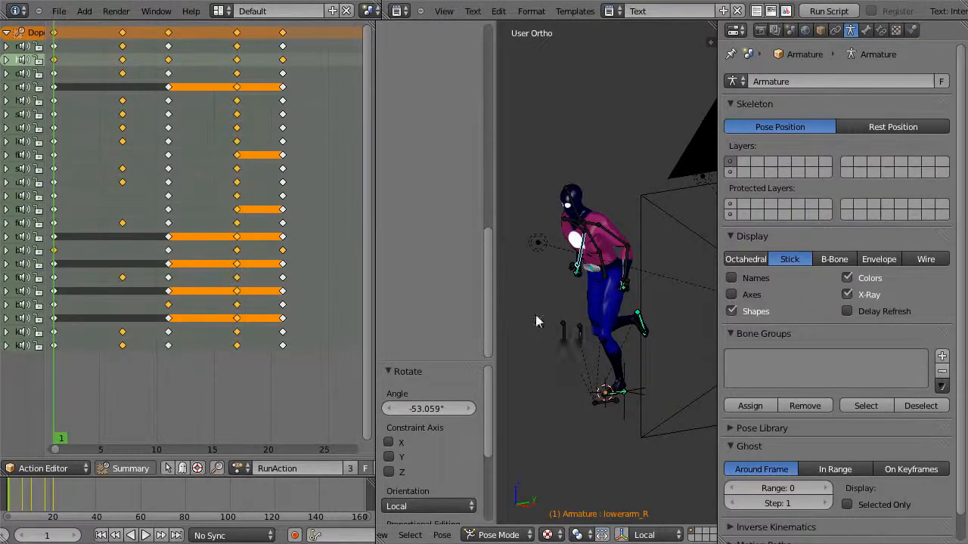
scroll(538, 316, up, 3)
scroll(625, 298, up, 2)
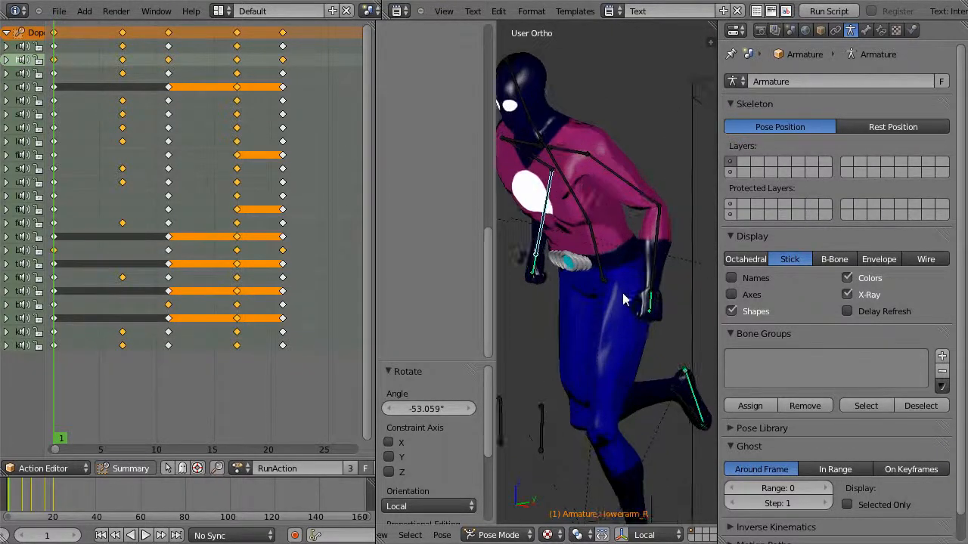
middle_drag(644, 302, 666, 295)
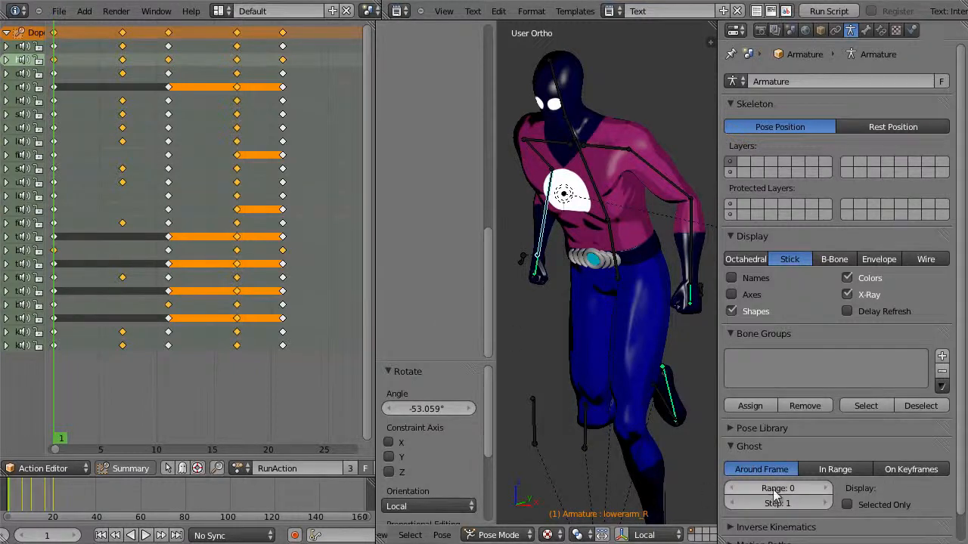
Save the scene as a new incremented file, hero40.blend, on the Desktop
click(64, 11)
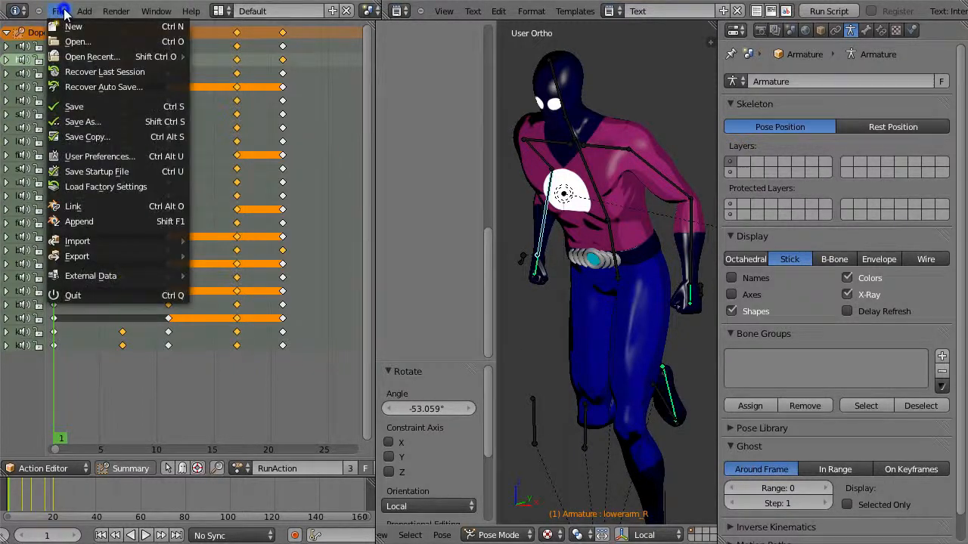
click(120, 121)
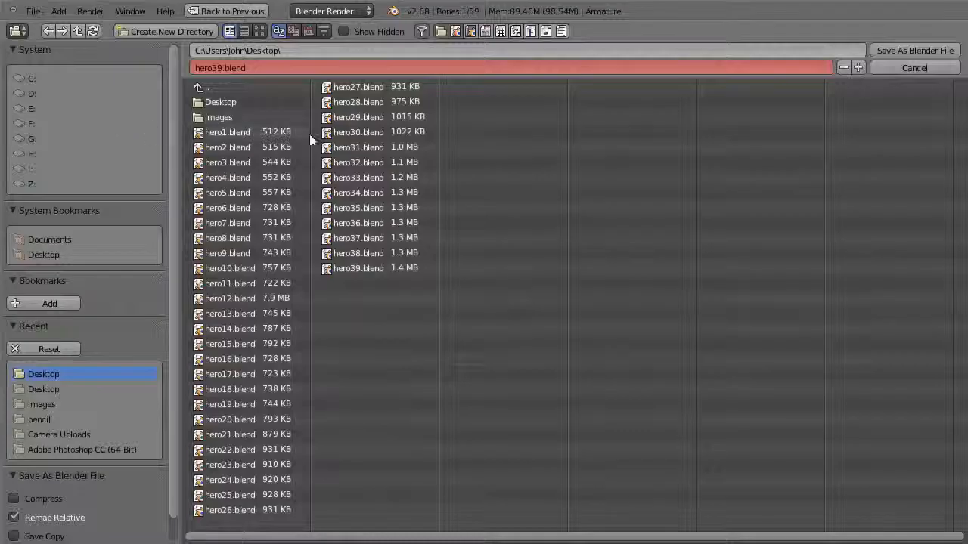
key(KP_Add)
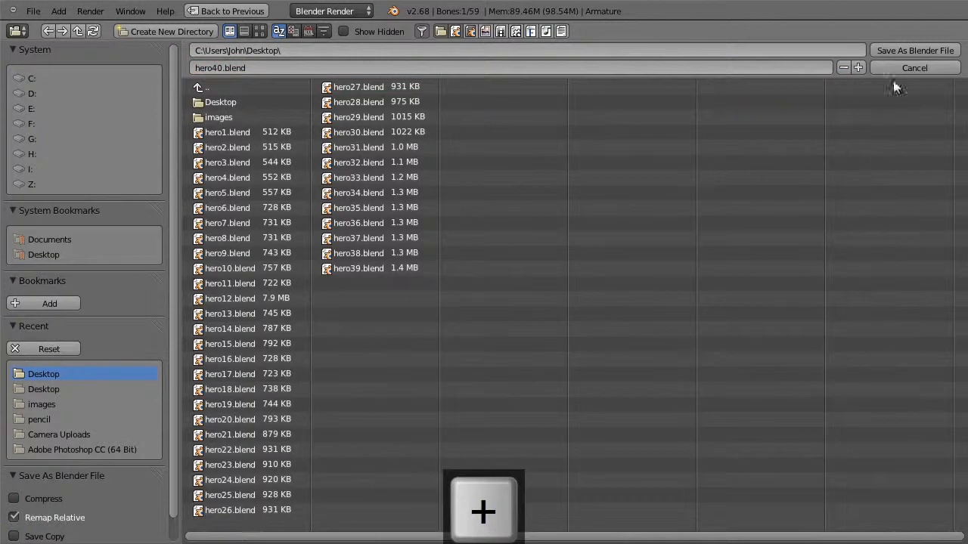
click(912, 50)
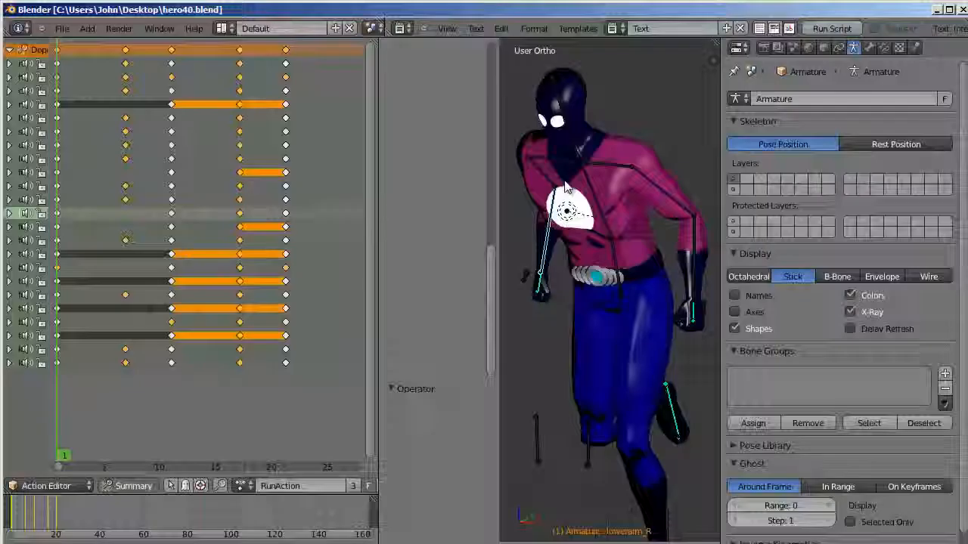
Switch the Action Editor area to the UV/Image Editor and save the costume image
scroll(235, 484, up, 5)
scroll(235, 476, up, 1)
click(19, 485)
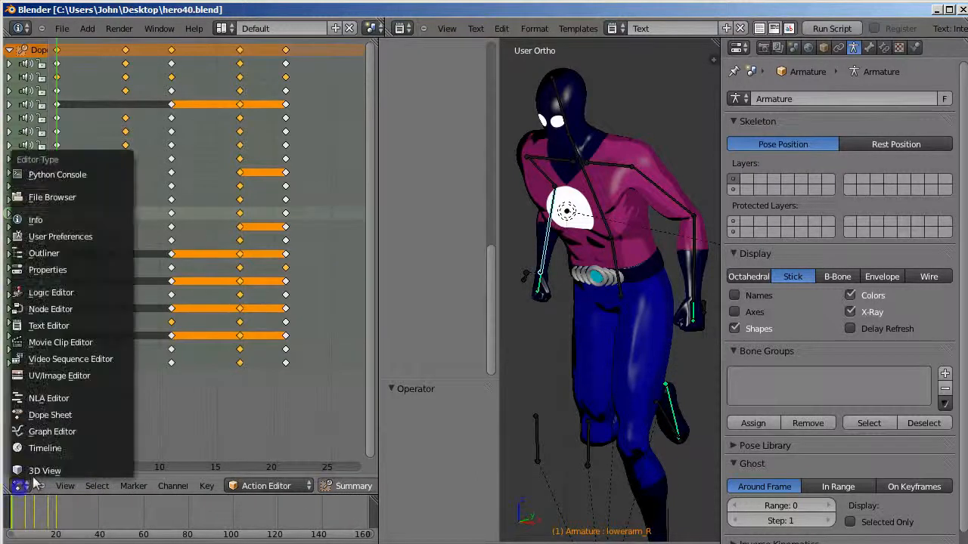
click(72, 376)
click(102, 488)
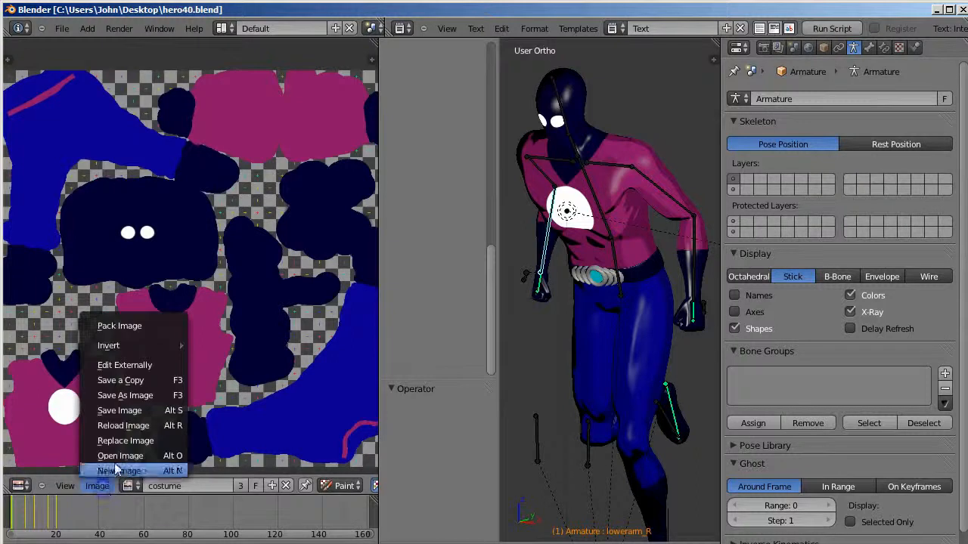
click(123, 411)
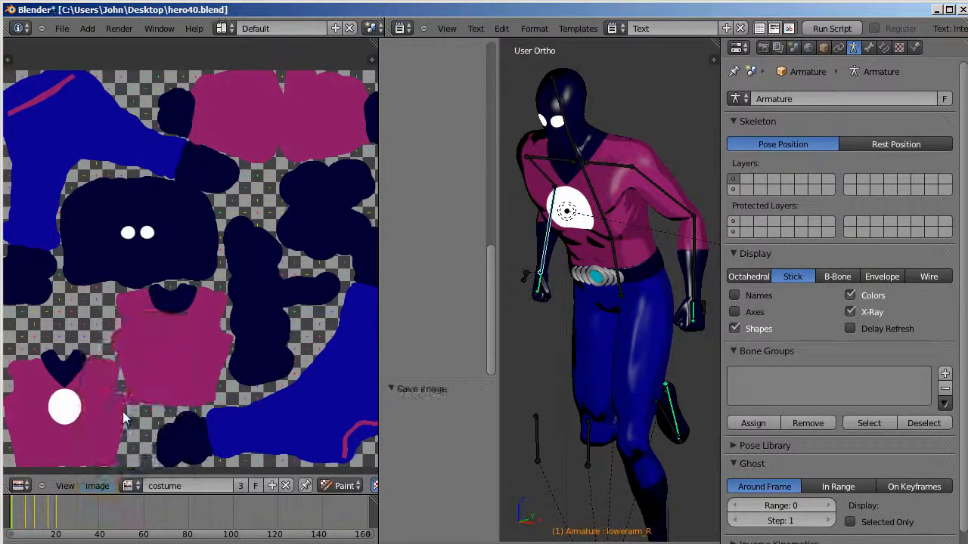